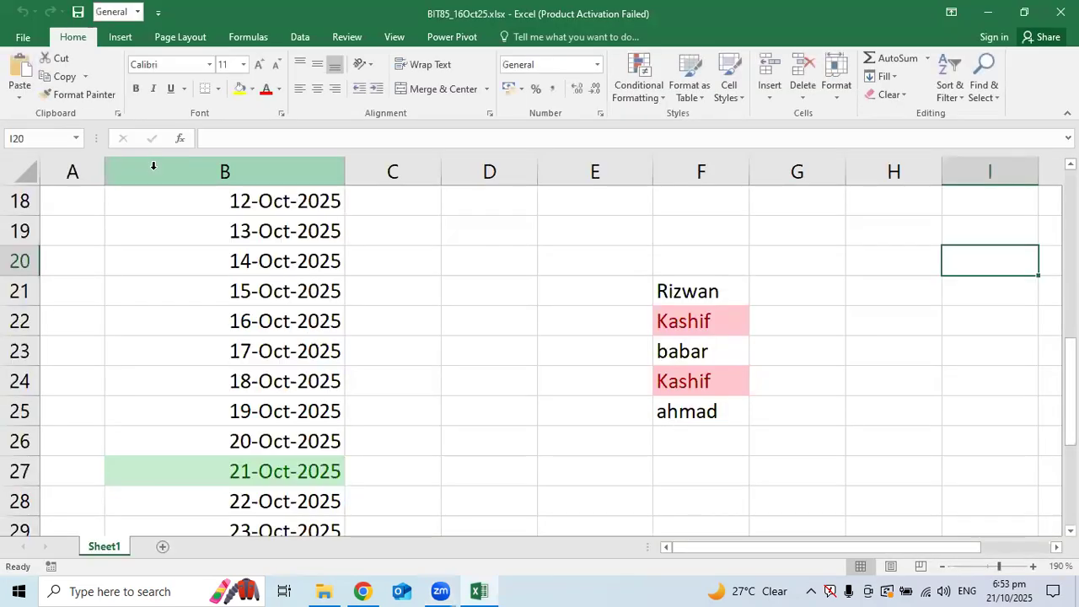
Review the obtained marks in D8:D14 and the percentage formula in E8
{"action": "scroll", "coordinate": [188, 289], "scroll_direction": "up", "scroll_amount": 6}
{"action": "scroll", "coordinate": [206, 281], "scroll_direction": "down", "scroll_amount": 2}
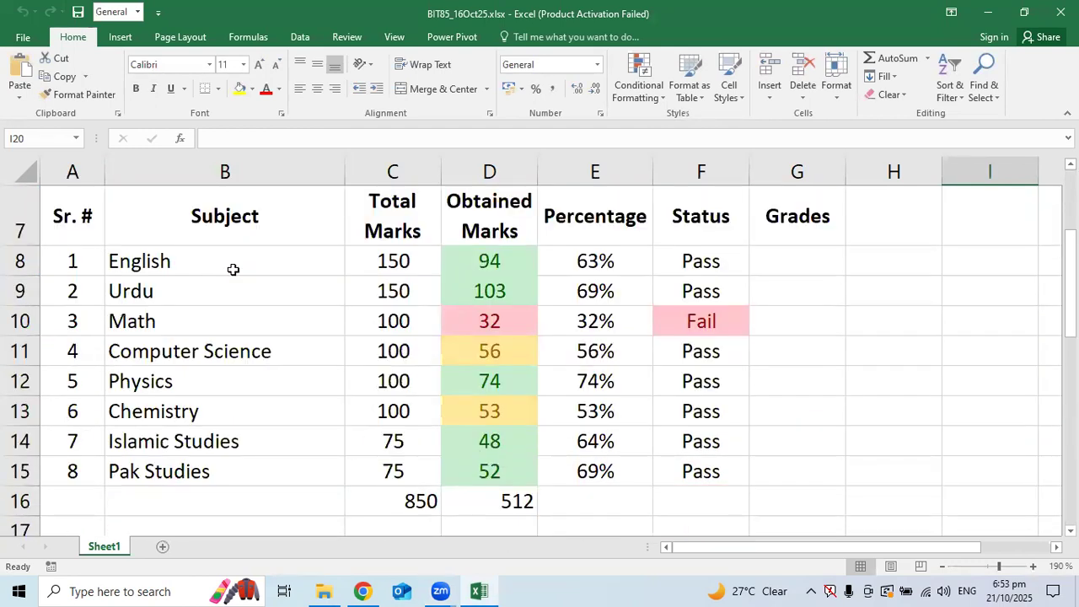
{"action": "left_click_drag", "start_coordinate": [492, 262], "coordinate": [481, 452]}
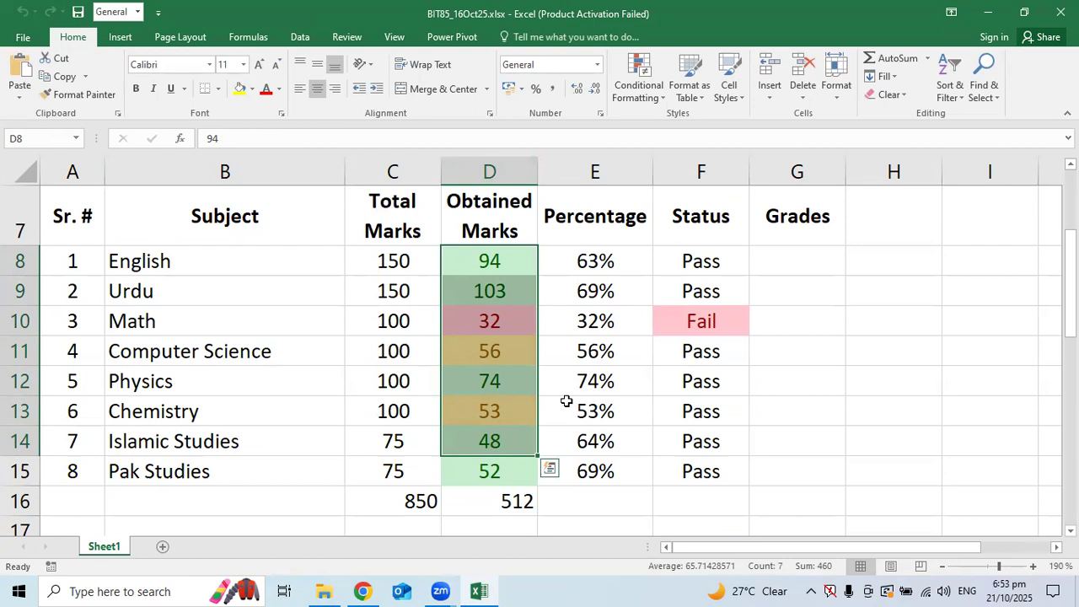
{"action": "scroll", "coordinate": [557, 380], "scroll_direction": "up", "scroll_amount": 2}
{"action": "scroll", "coordinate": [557, 380], "scroll_direction": "down", "scroll_amount": 2}
{"action": "left_click", "coordinate": [780, 260]}
{"action": "scroll", "coordinate": [779, 259], "scroll_direction": "down", "scroll_amount": 2}
{"action": "scroll", "coordinate": [779, 259], "scroll_direction": "up", "scroll_amount": 3}
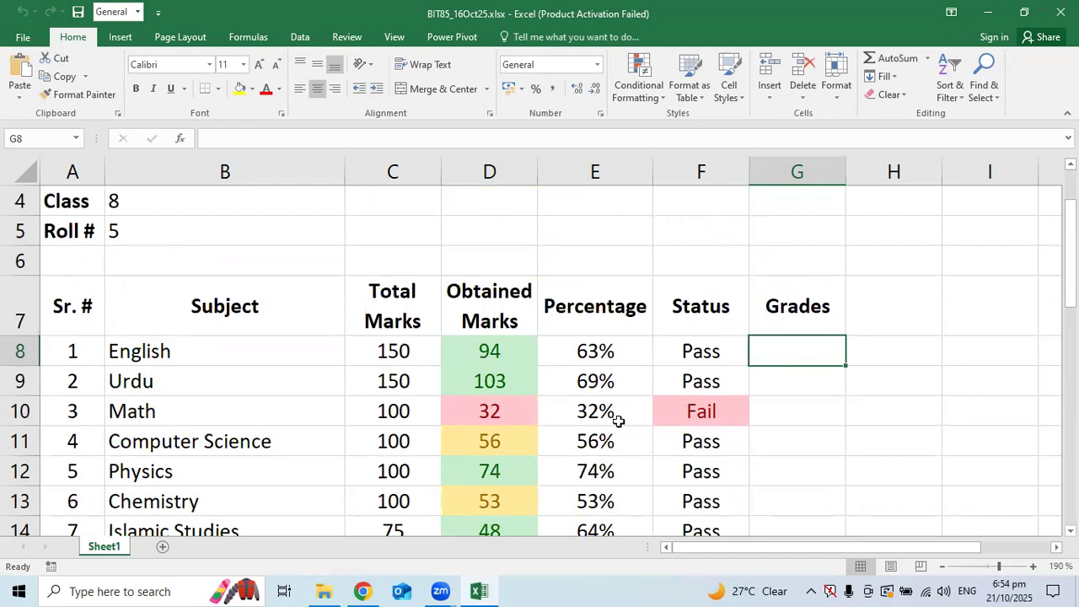
{"action": "left_click", "coordinate": [599, 349]}
Enter trial grades B, B, F and C for English, Urdu, Math and Computer Science
{"action": "left_click", "coordinate": [782, 349]}
{"action": "type", "text": "B"}
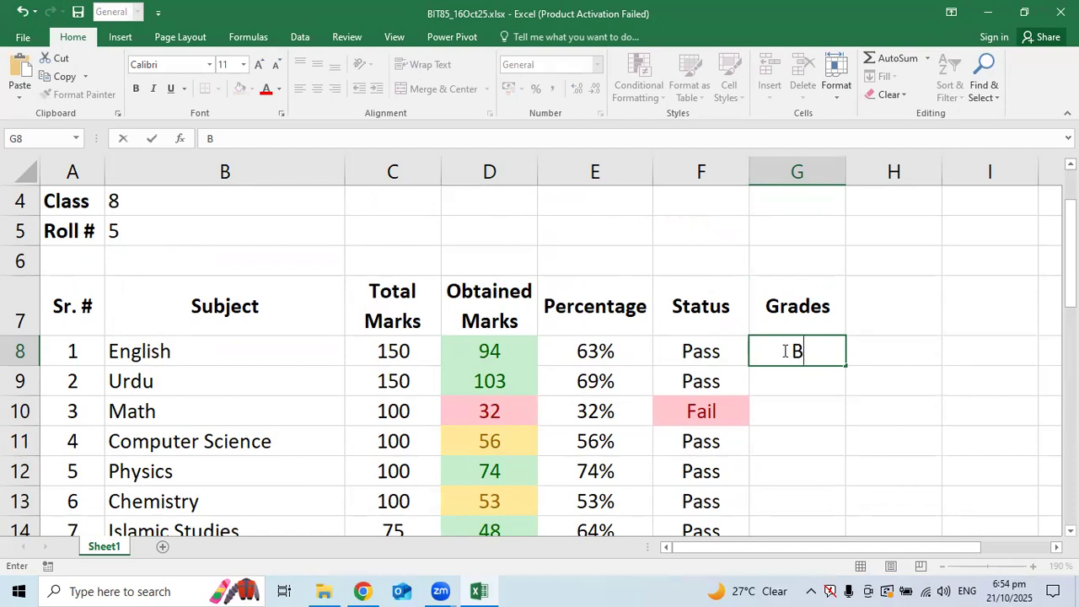
{"action": "key", "text": "Return"}
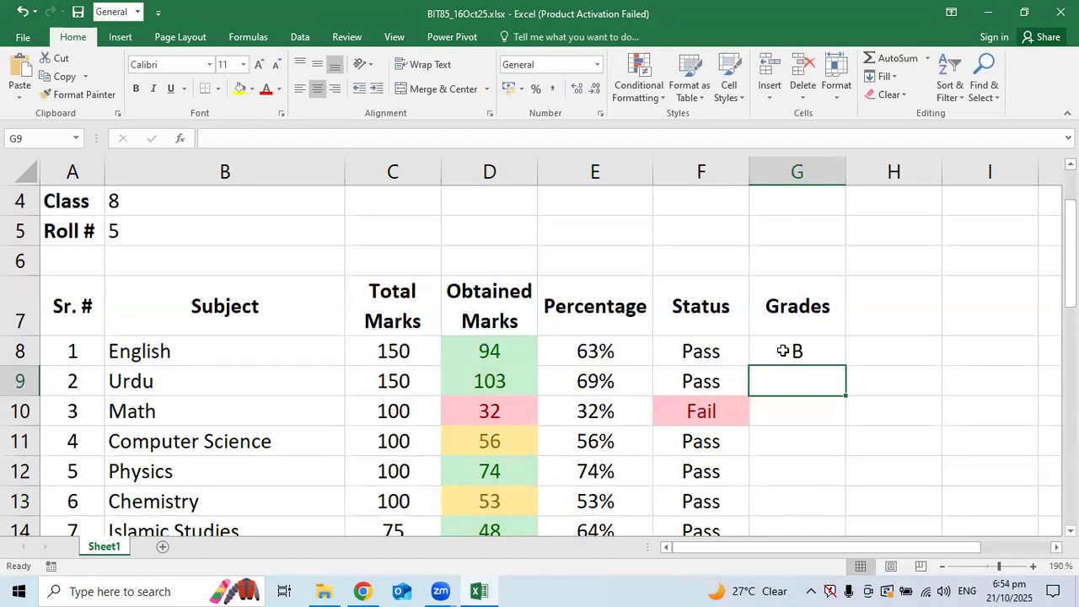
{"action": "type", "text": "B"}
{"action": "key", "text": "Return"}
{"action": "type", "text": "F"}
{"action": "key", "text": "Tab"}
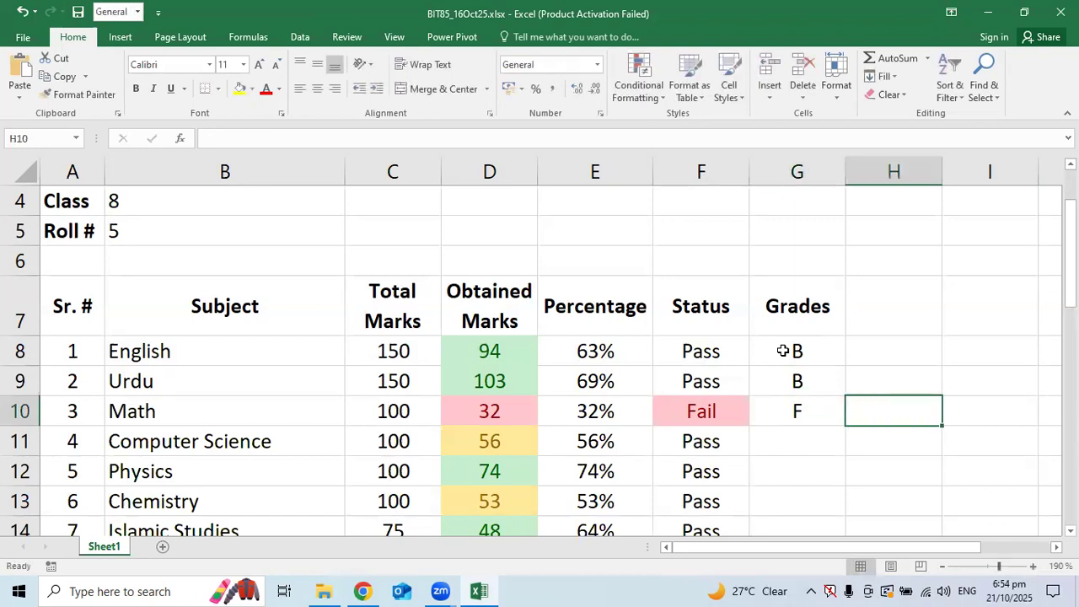
{"action": "key", "text": "Return"}
{"action": "type", "text": "C"}
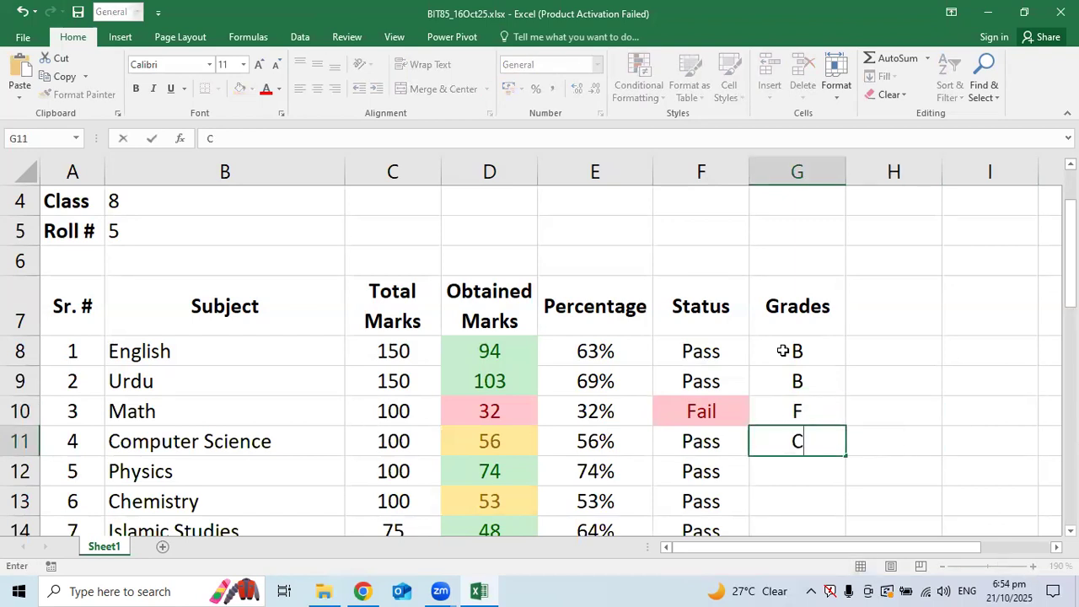
{"action": "key", "text": "Return"}
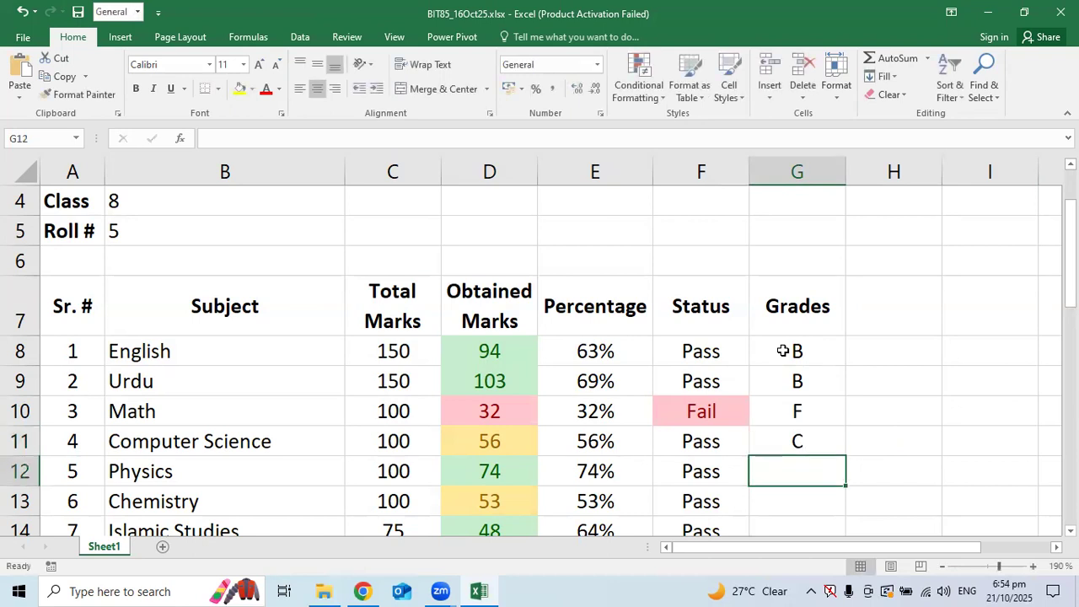
Change Math's obtained marks in D10 from 32 to 33
{"action": "key", "text": "Up"}
{"action": "key", "text": "Up"}
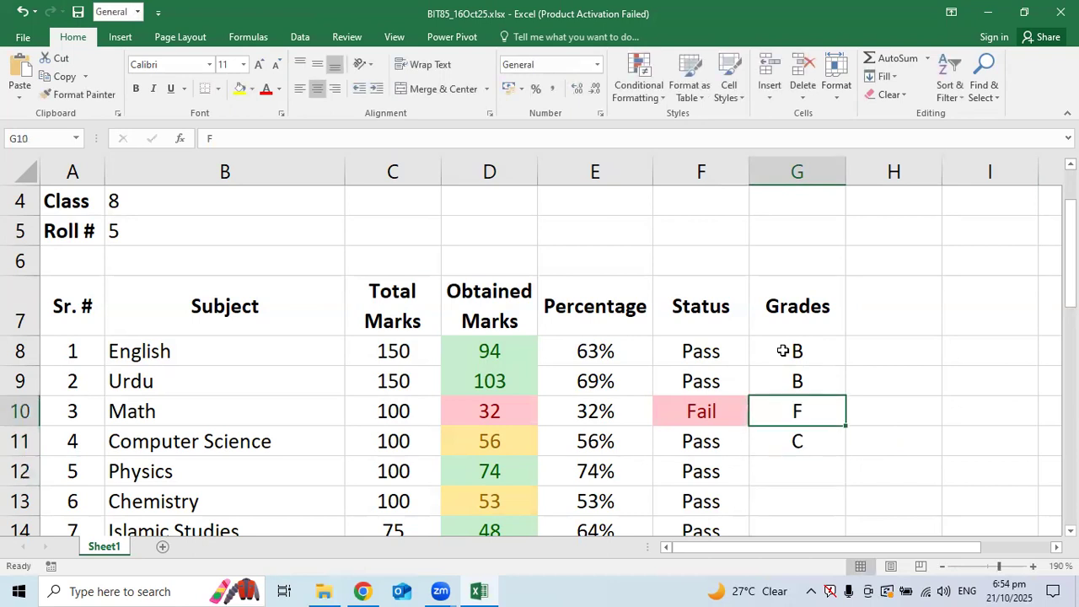
{"action": "key", "text": "Left"}
{"action": "key", "text": "Left"}
{"action": "key", "text": "Left"}
{"action": "key", "text": "Left"}
{"action": "key", "text": "Right"}
{"action": "type", "text": "33"}
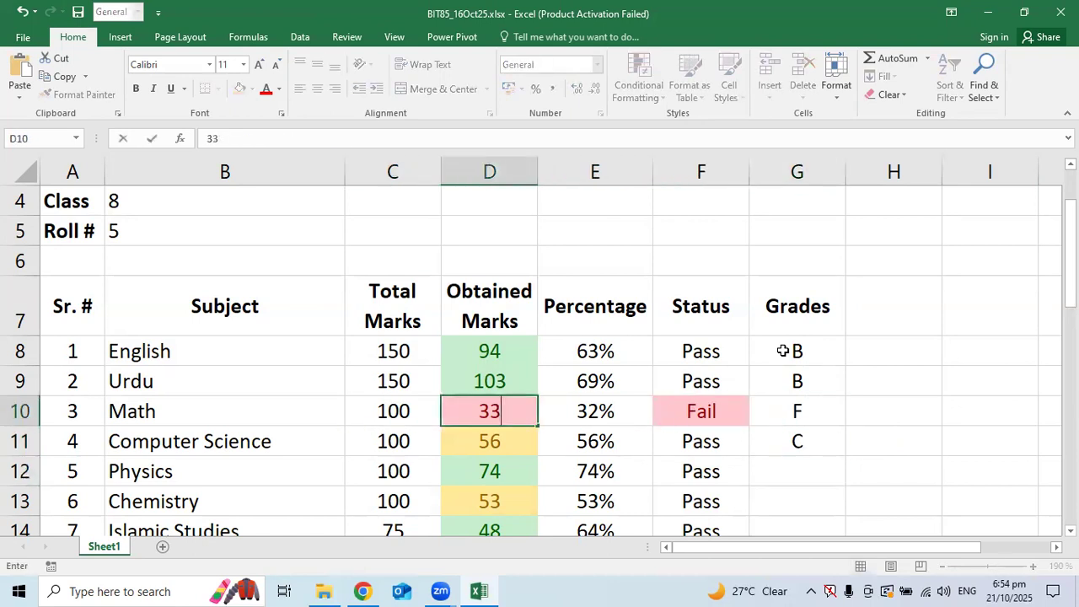
{"action": "key", "text": "Return"}
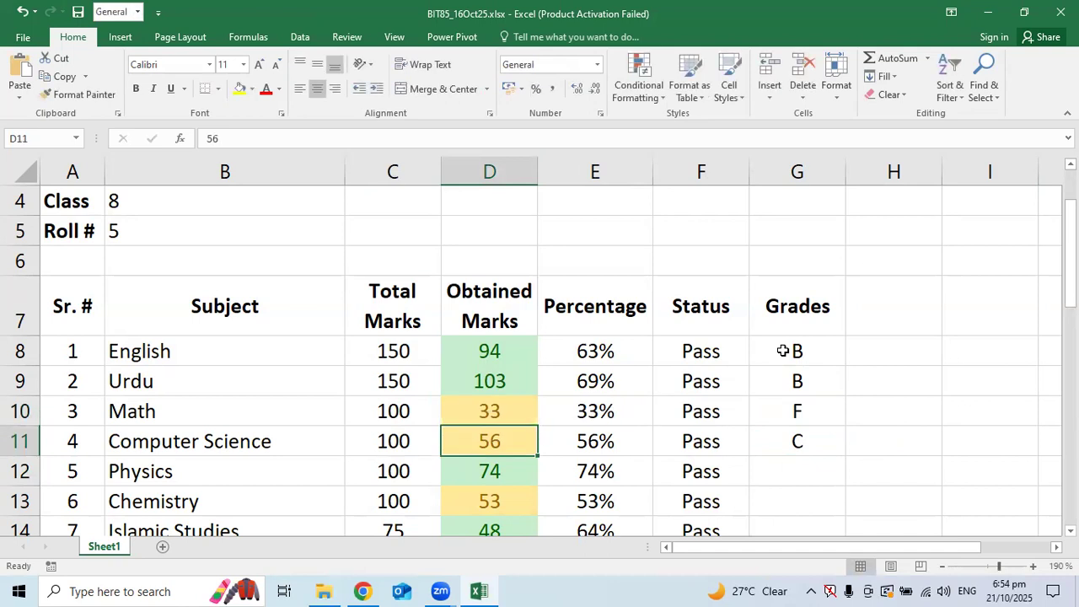
Give Math the grade E, then clear the four trial grades from G8:G11
{"action": "key", "text": "Up"}
{"action": "key", "text": "Right"}
{"action": "key", "text": "Right"}
{"action": "key", "text": "Right"}
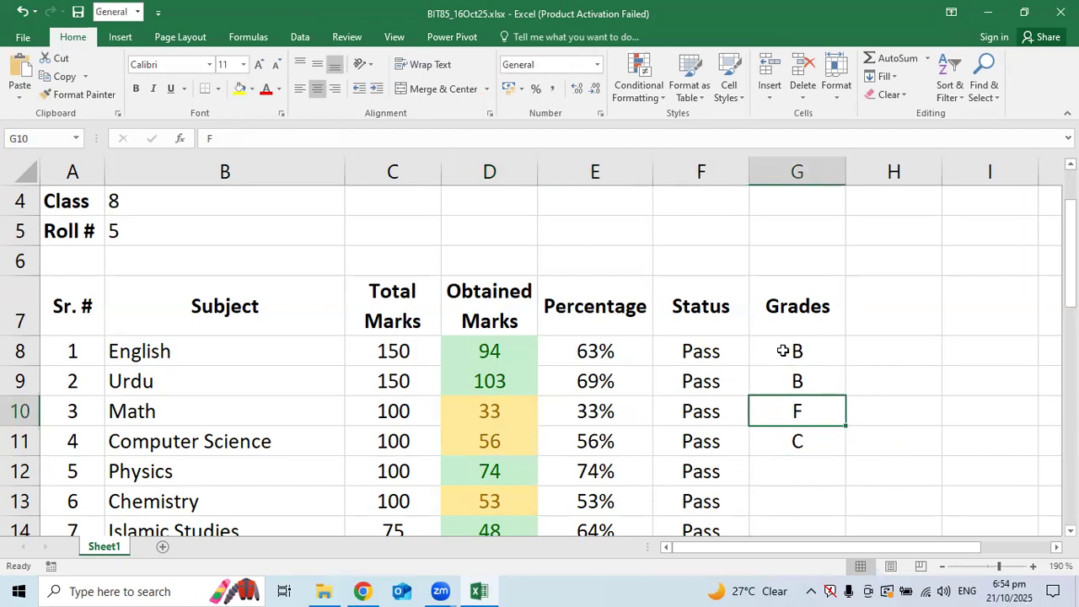
{"action": "type", "text": "E"}
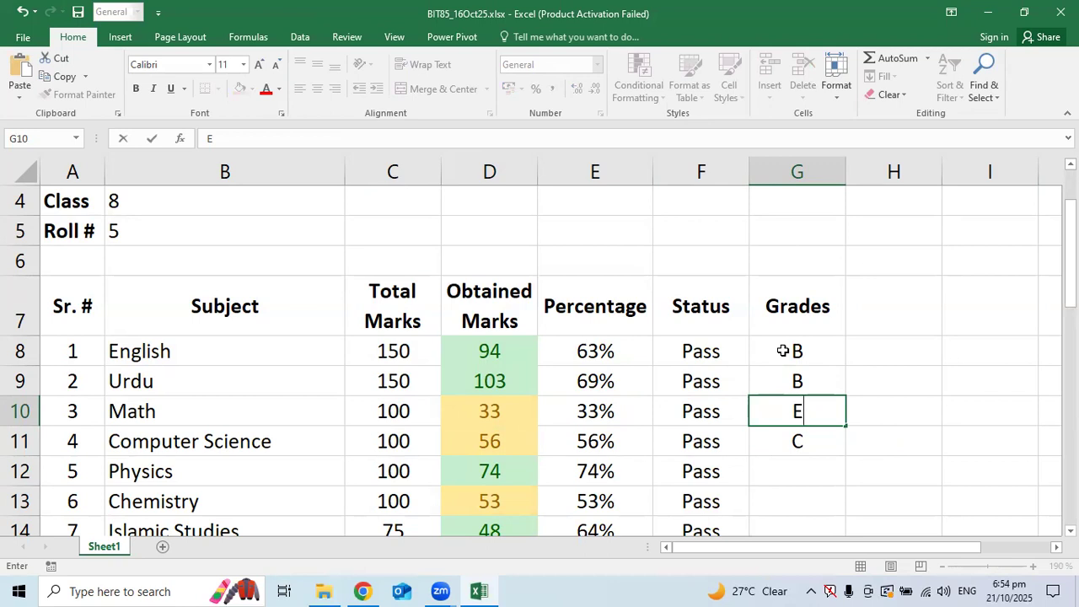
{"action": "key", "text": "Up"}
{"action": "key", "text": "Up"}
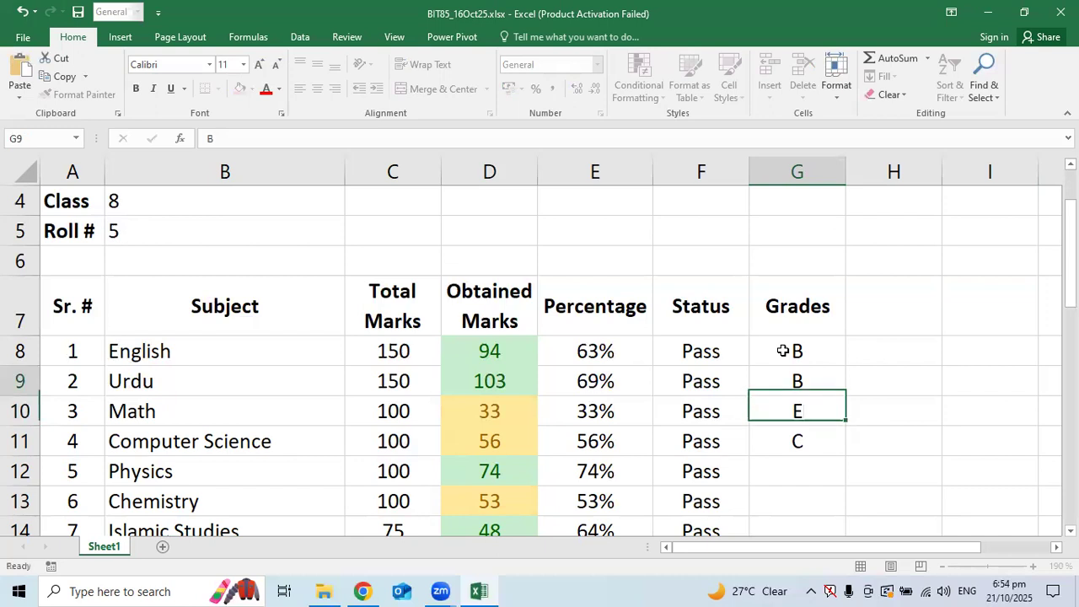
{"action": "key", "text": "shift+Down"}
{"action": "key", "text": "shift+Down"}
{"action": "key", "text": "shift+Down"}
{"action": "key", "text": "Delete"}
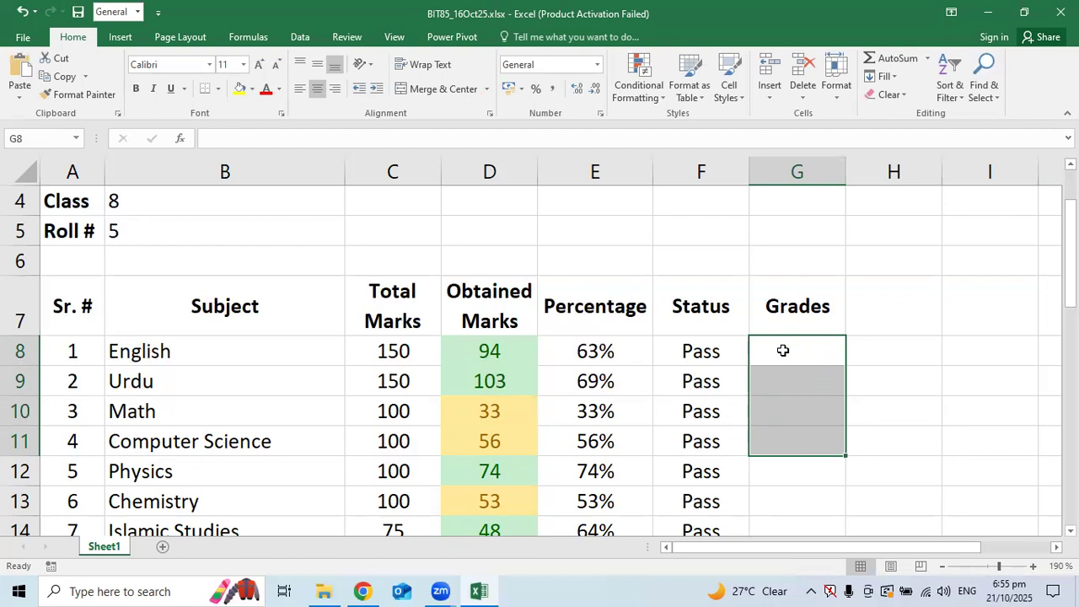
{"action": "scroll", "coordinate": [778, 371], "scroll_direction": "down", "scroll_amount": 1}
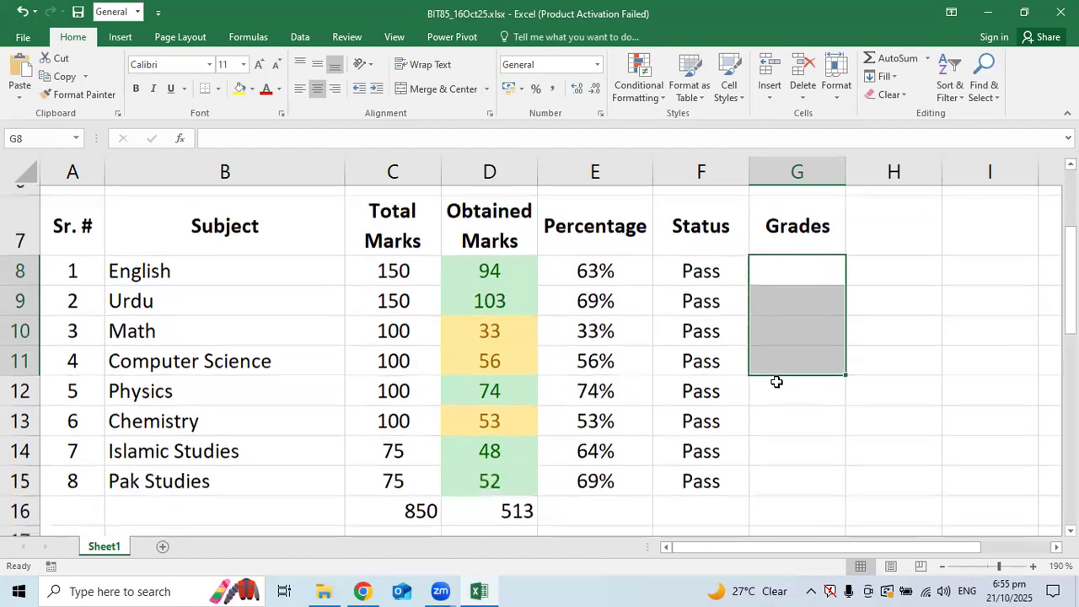
{"action": "left_click", "coordinate": [777, 421]}
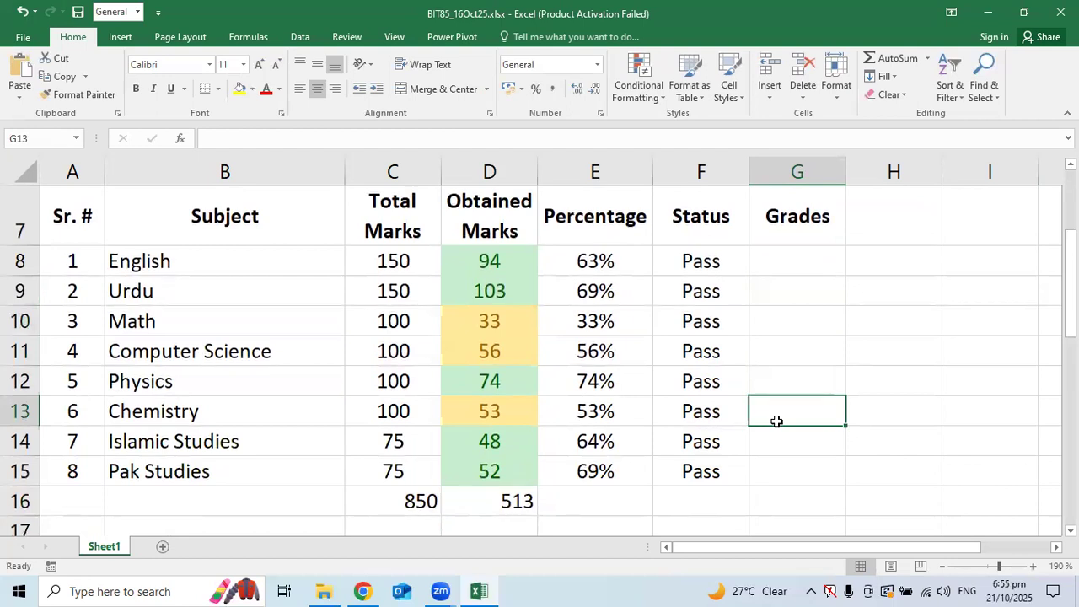
{"action": "left_click_drag", "start_coordinate": [488, 263], "coordinate": [467, 437]}
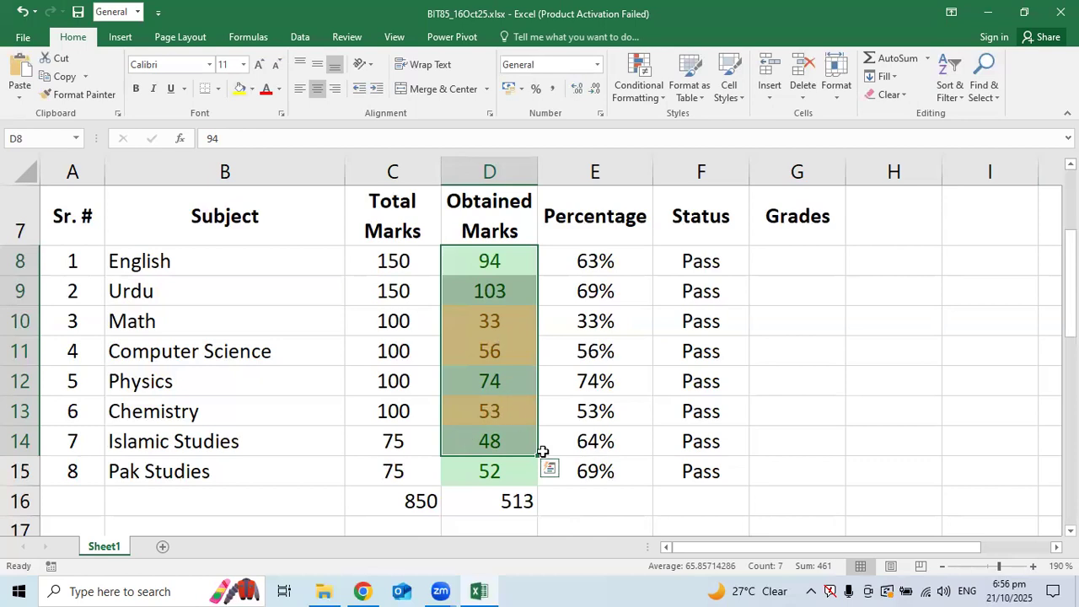
Inspect the D16 total and F8 Status formulas, discarding an IF formula started in H8
{"action": "left_click", "coordinate": [519, 504]}
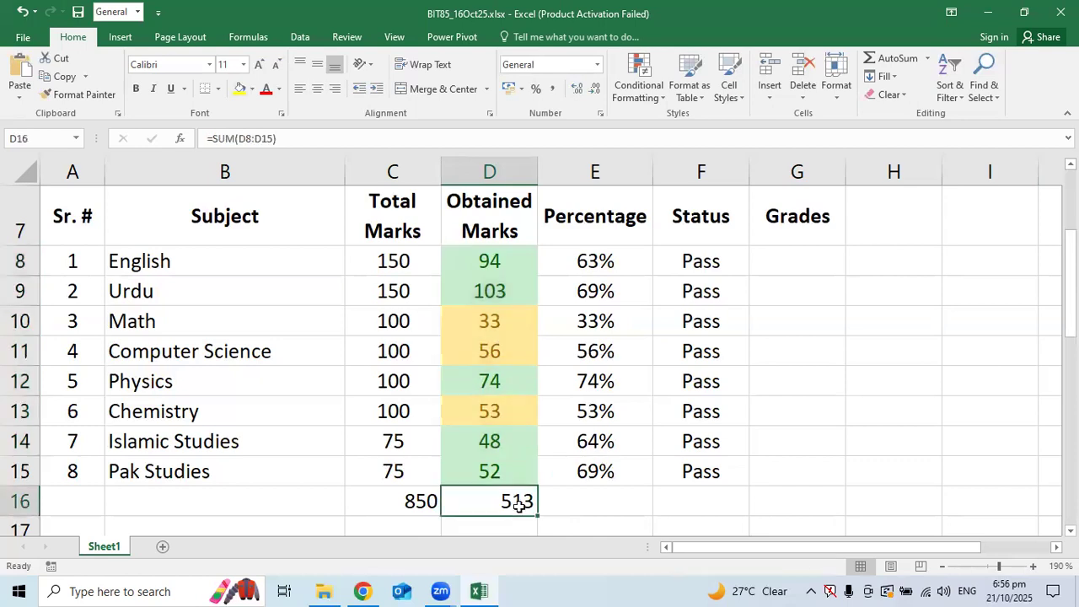
{"action": "scroll", "coordinate": [520, 505], "scroll_direction": "down", "scroll_amount": 1}
{"action": "scroll", "coordinate": [519, 506], "scroll_direction": "up", "scroll_amount": 2}
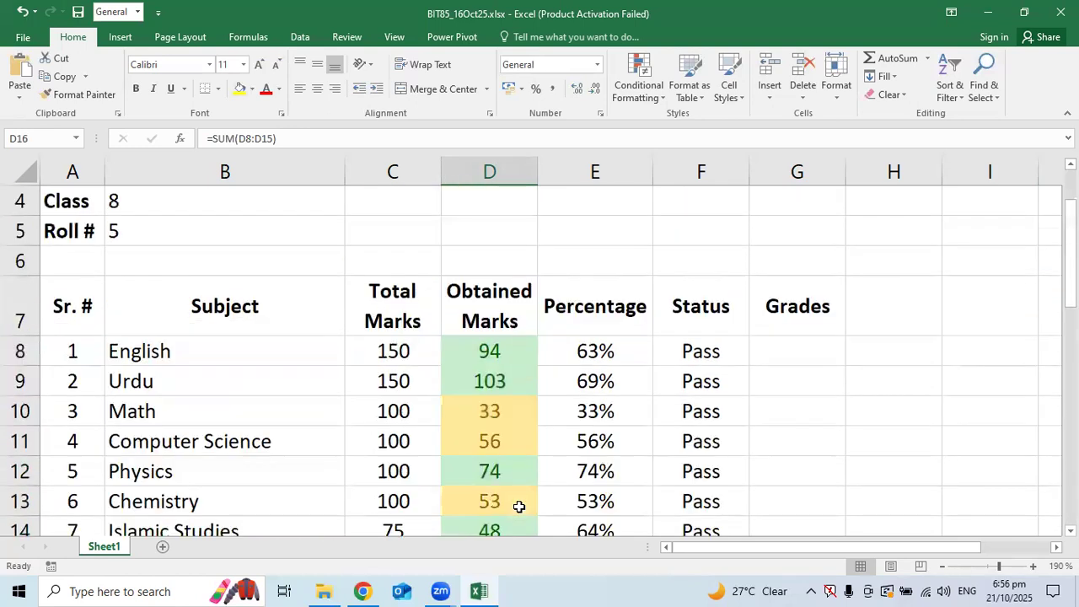
{"action": "scroll", "coordinate": [519, 506], "scroll_direction": "down", "scroll_amount": 1}
{"action": "left_click", "coordinate": [710, 255]}
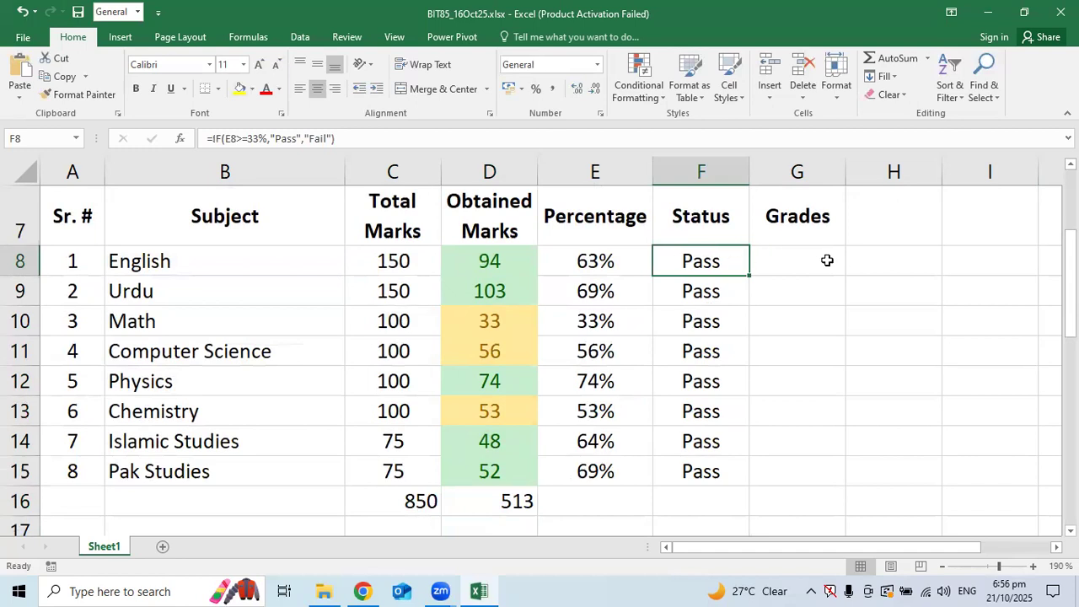
{"action": "left_click", "coordinate": [976, 263]}
{"action": "left_click", "coordinate": [896, 261]}
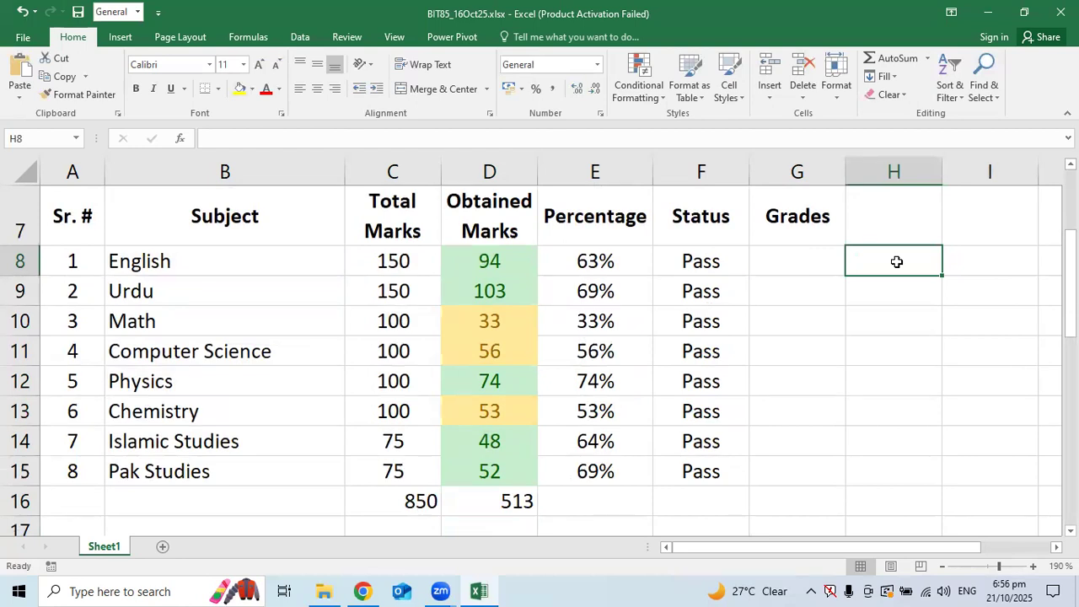
{"action": "type", "text": "=if"}
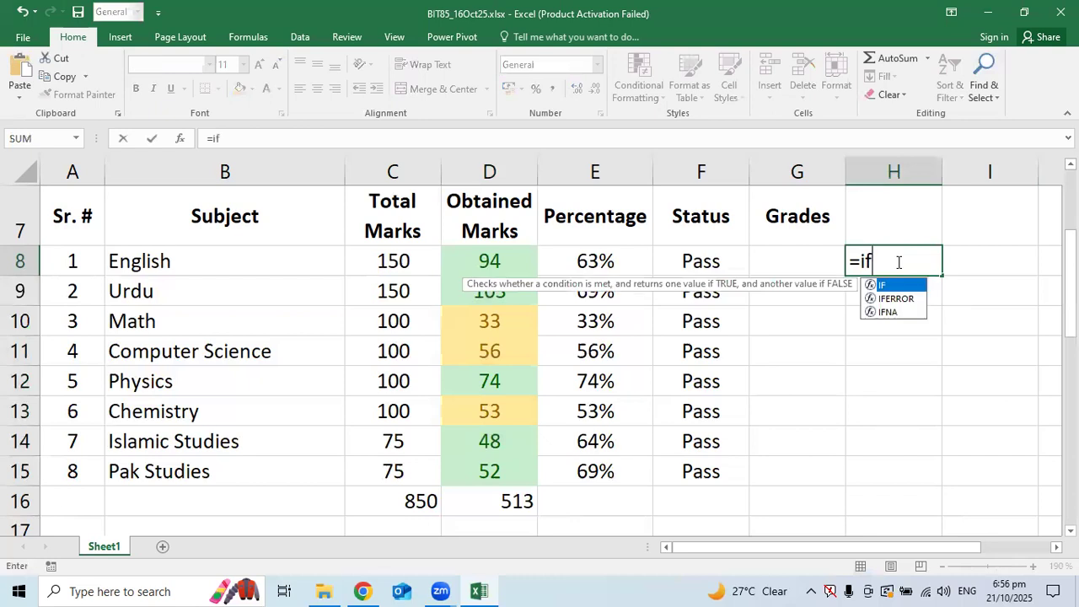
{"action": "type", "text": "("}
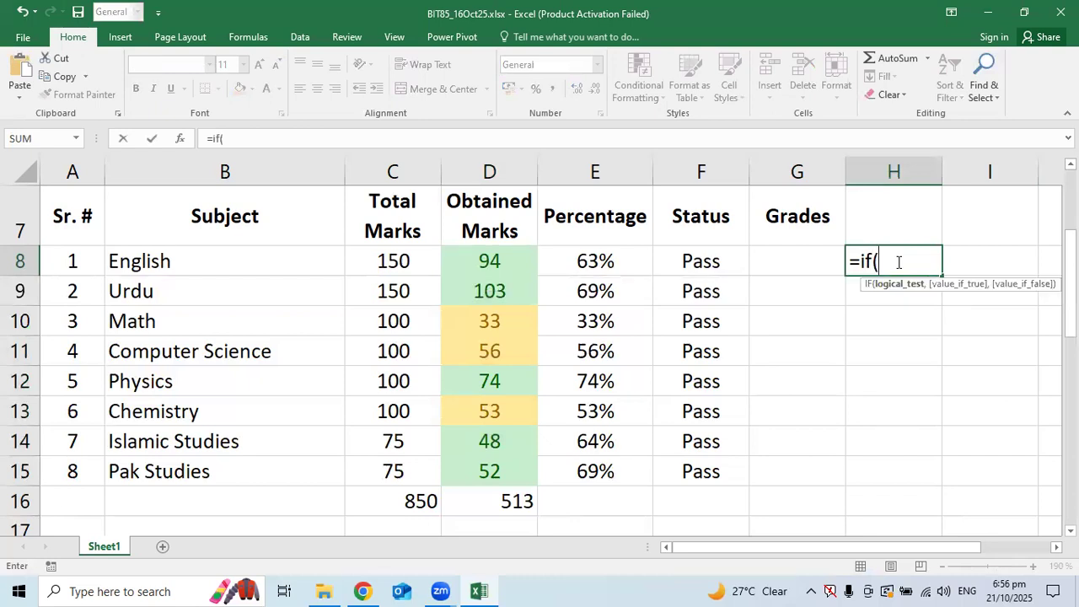
{"action": "key", "text": "BackSpace"}
{"action": "key", "text": "BackSpace"}
{"action": "key", "text": "BackSpace"}
{"action": "key", "text": "BackSpace"}
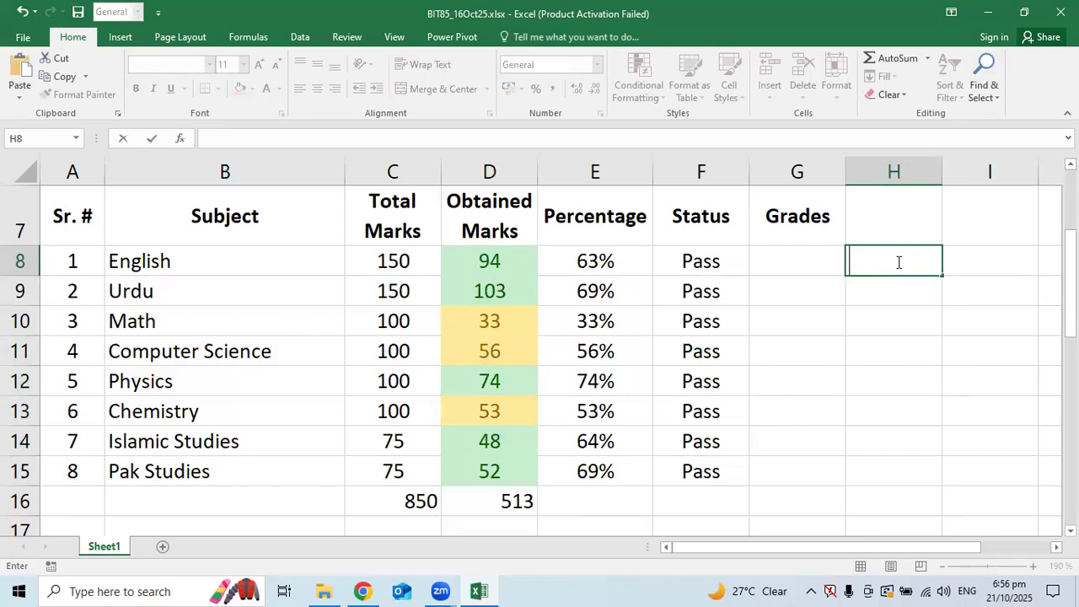
Enter =if(e11>,33%,"Pass","Fail") in H11, which triggers Excel's formula-problem warning
{"action": "left_click", "coordinate": [875, 356]}
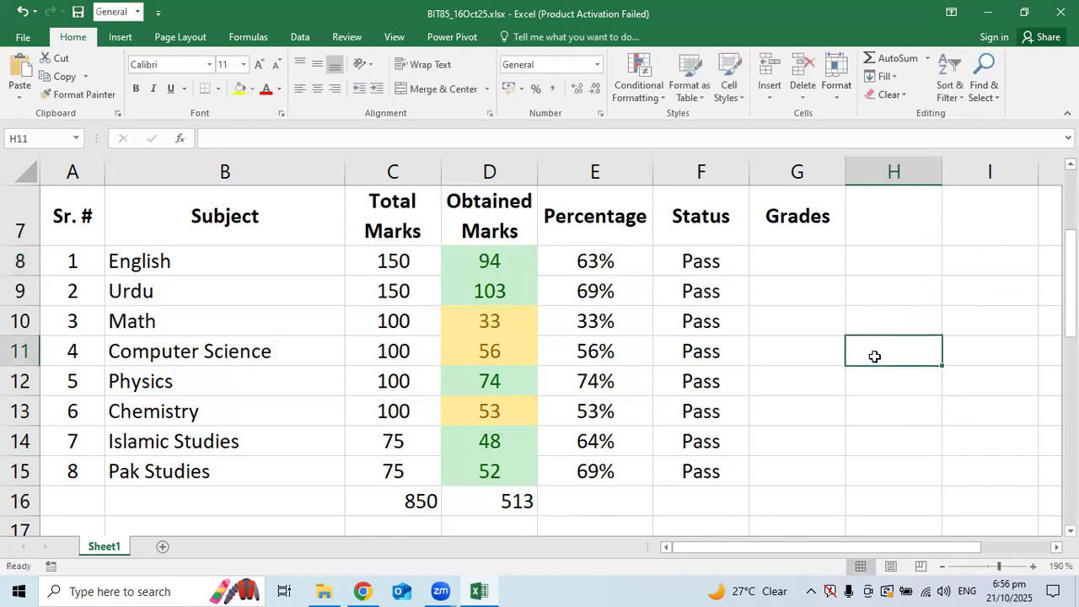
{"action": "type", "text": "=if"}
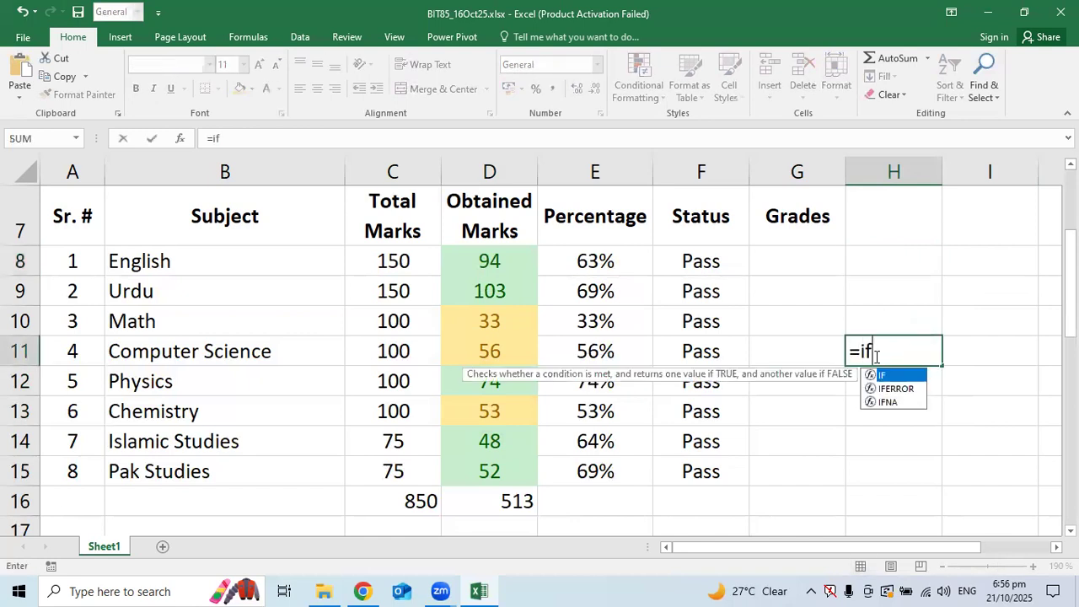
{"action": "type", "text": "(e11"}
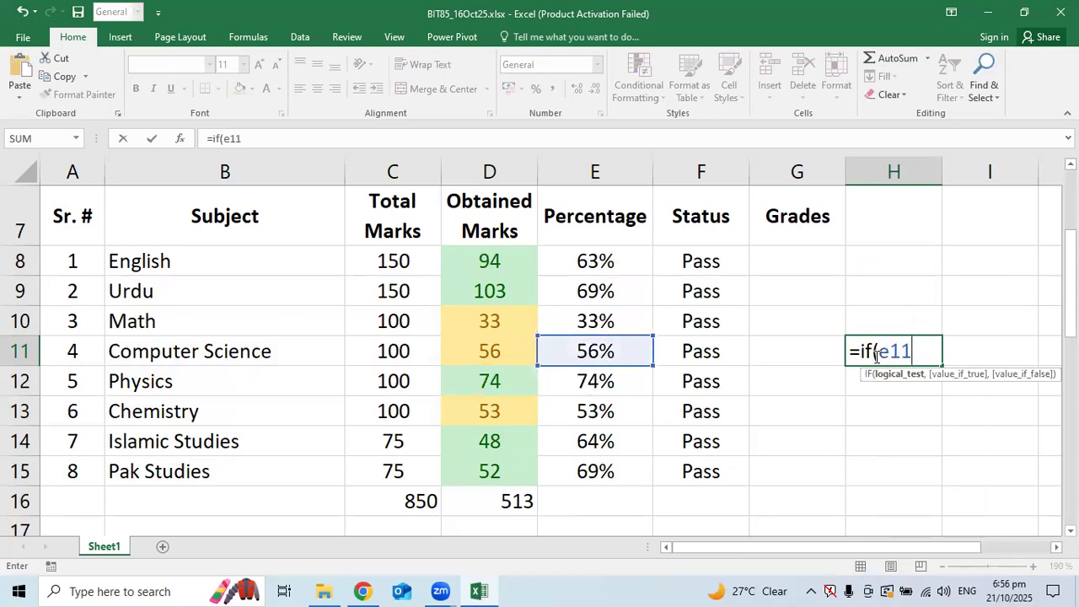
{"action": "type", "text": ">"}
{"action": "type", "text": "33"}
{"action": "key", "text": "BackSpace"}
{"action": "key", "text": "BackSpace"}
{"action": "type", "text": ",33"}
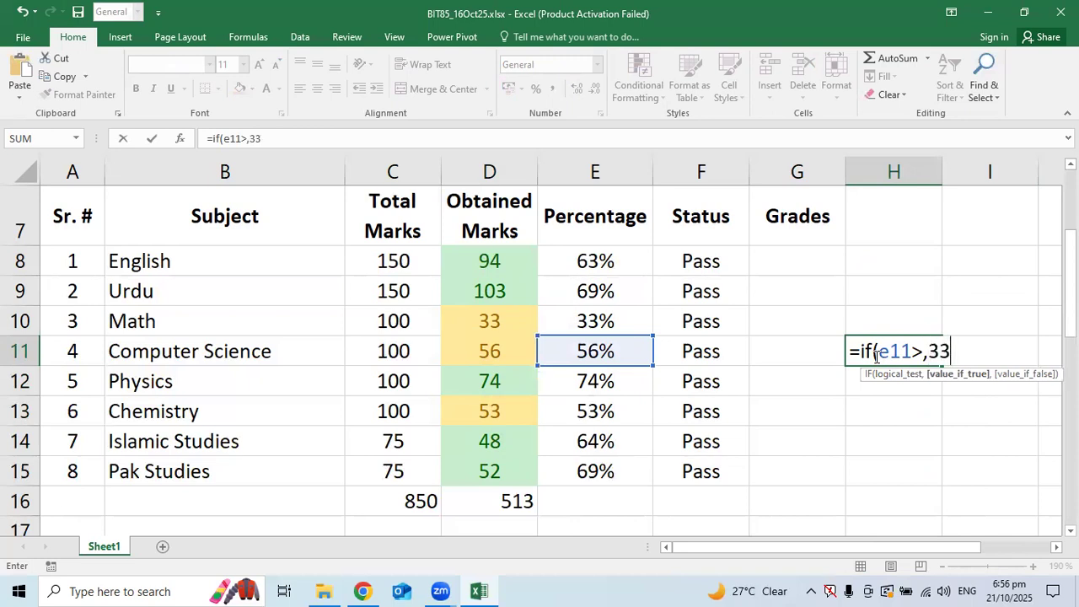
{"action": "type", "text": "%,"}
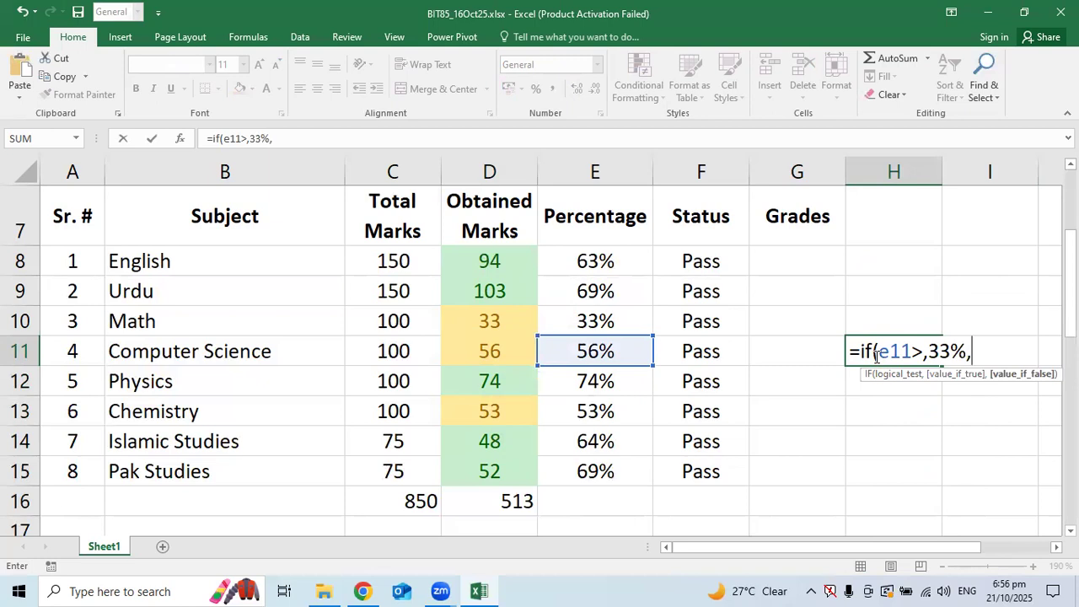
{"action": "type", "text": "\"Pass"}
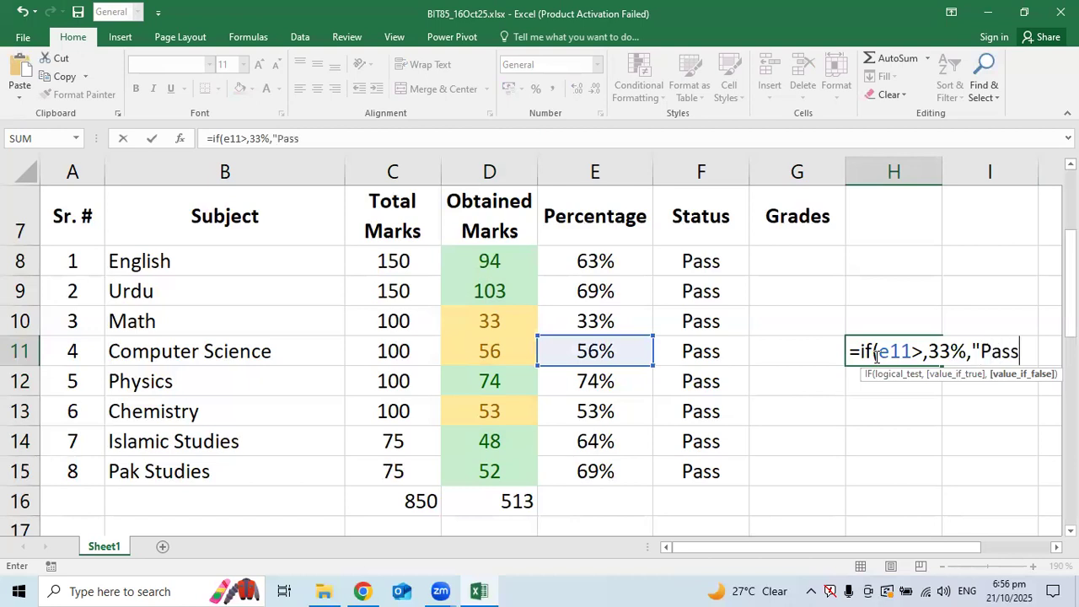
{"action": "type", "text": "\",\""}
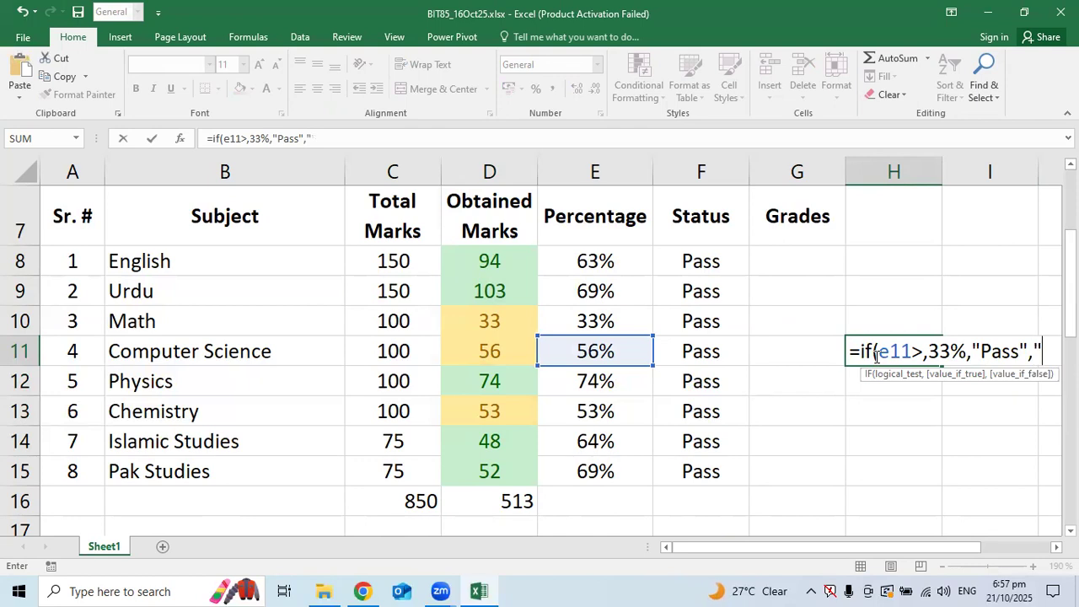
{"action": "type", "text": "Fail"}
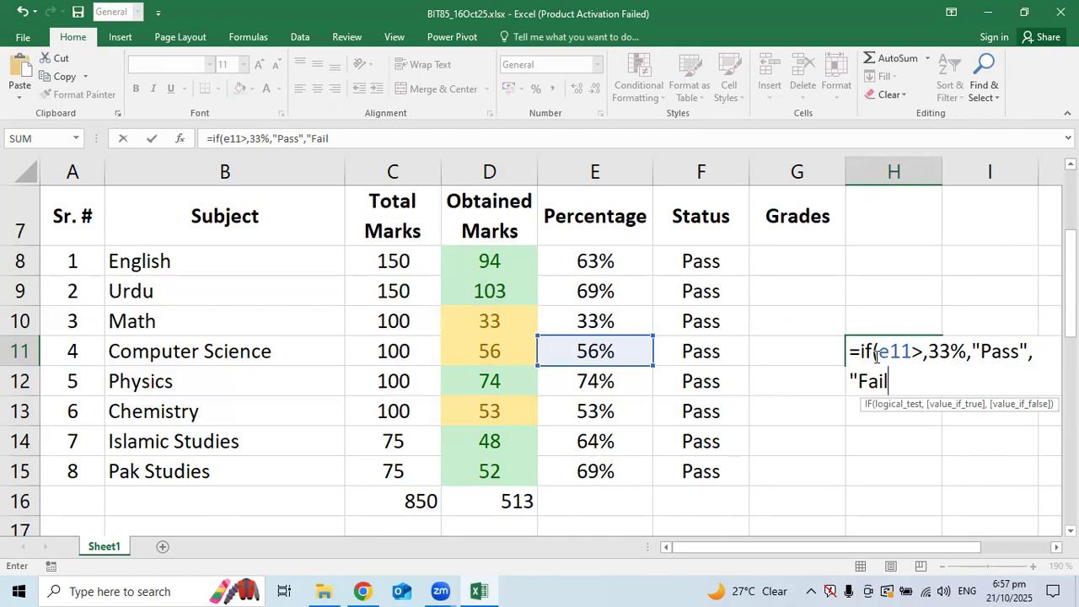
{"action": "type", "text": "\")"}
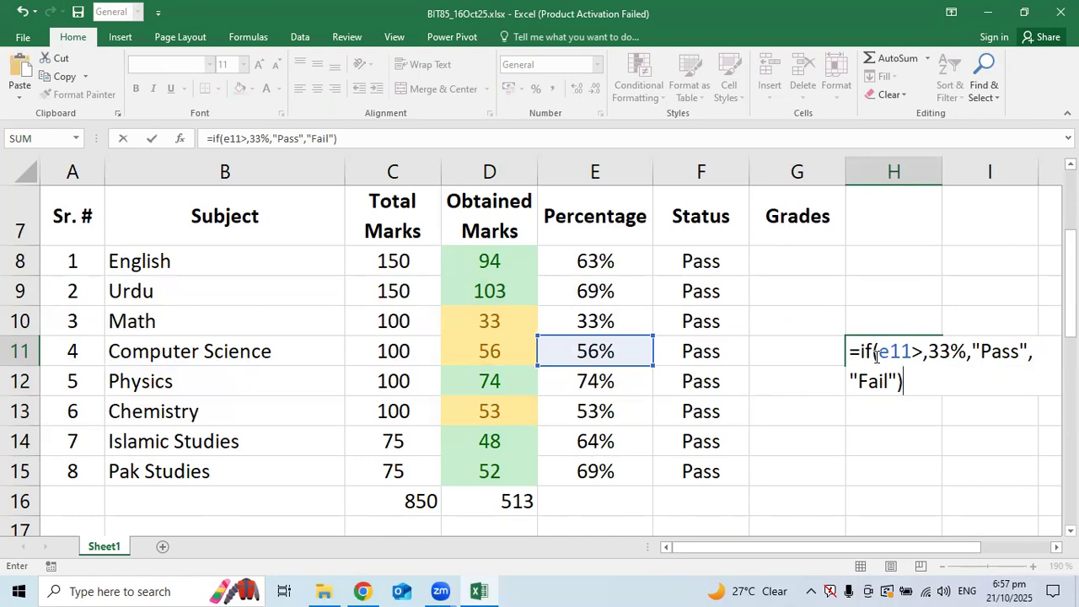
{"action": "key", "text": "Return"}
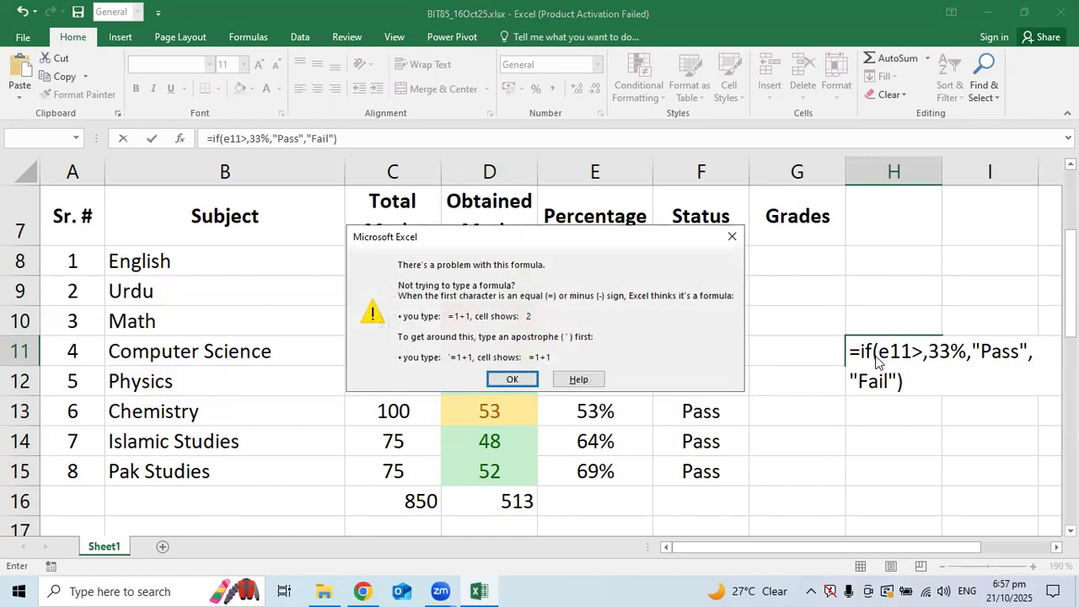
Dismiss the formula warning and delete the stray comma after e11> in H11's formula
{"action": "left_click", "coordinate": [509, 385]}
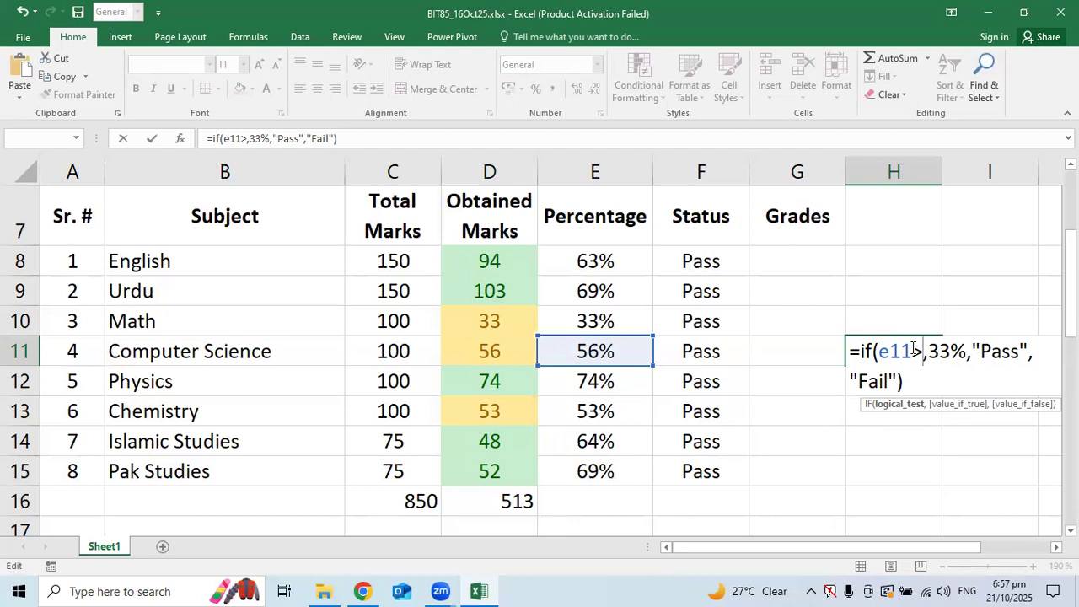
{"action": "left_click", "coordinate": [929, 351]}
{"action": "key", "text": "BackSpace"}
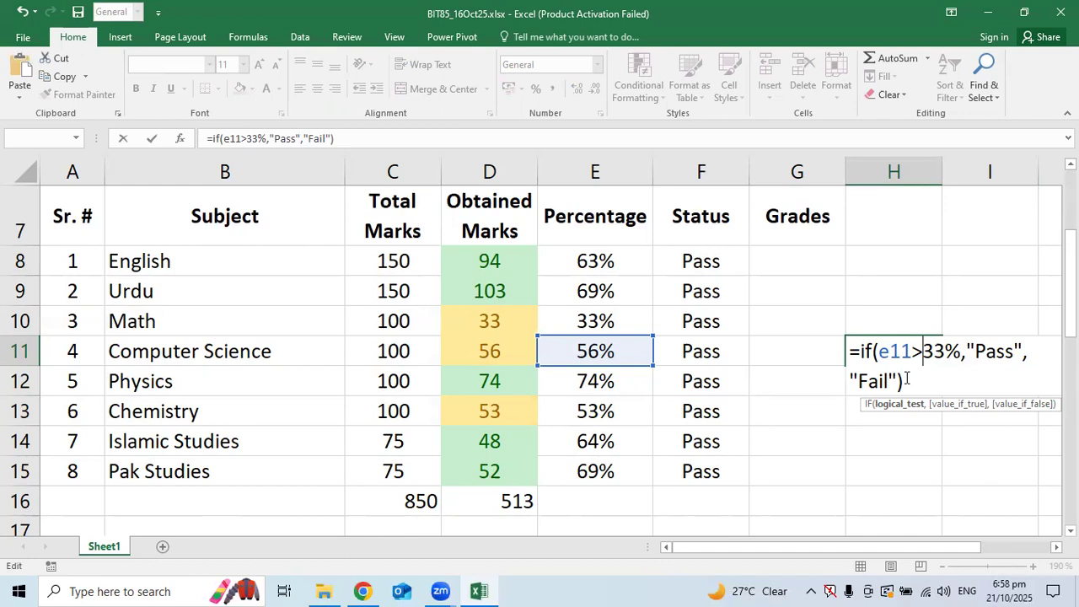
Enter =if(e11>=33%,"Pass","Fail") in H11 so Computer Science shows Pass
{"action": "type", "text": "="}
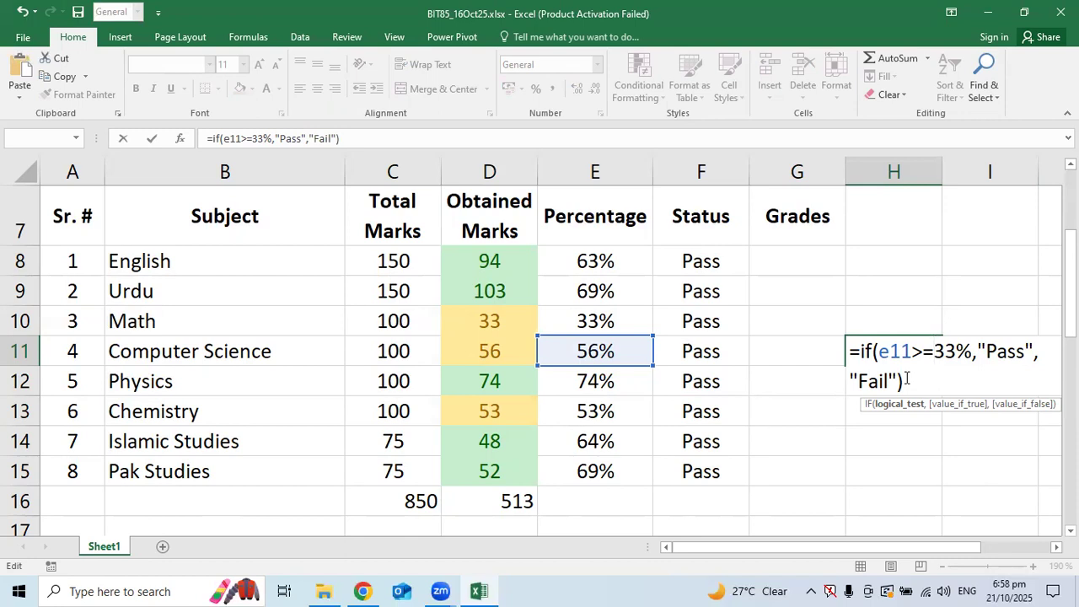
{"action": "left_click_drag", "start_coordinate": [880, 352], "coordinate": [974, 345]}
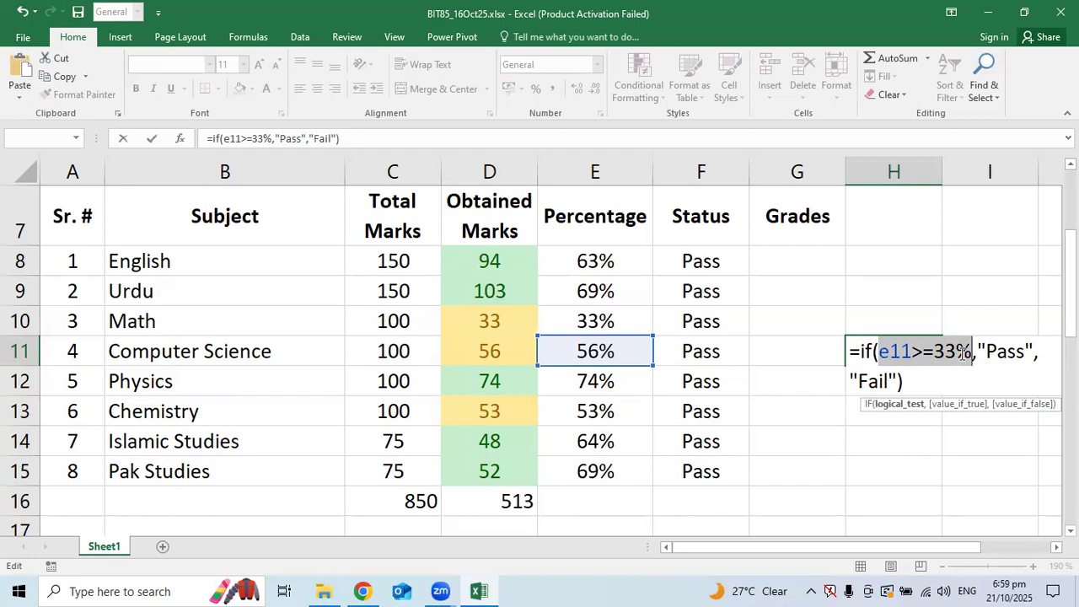
{"action": "left_click_drag", "start_coordinate": [914, 353], "coordinate": [934, 353]}
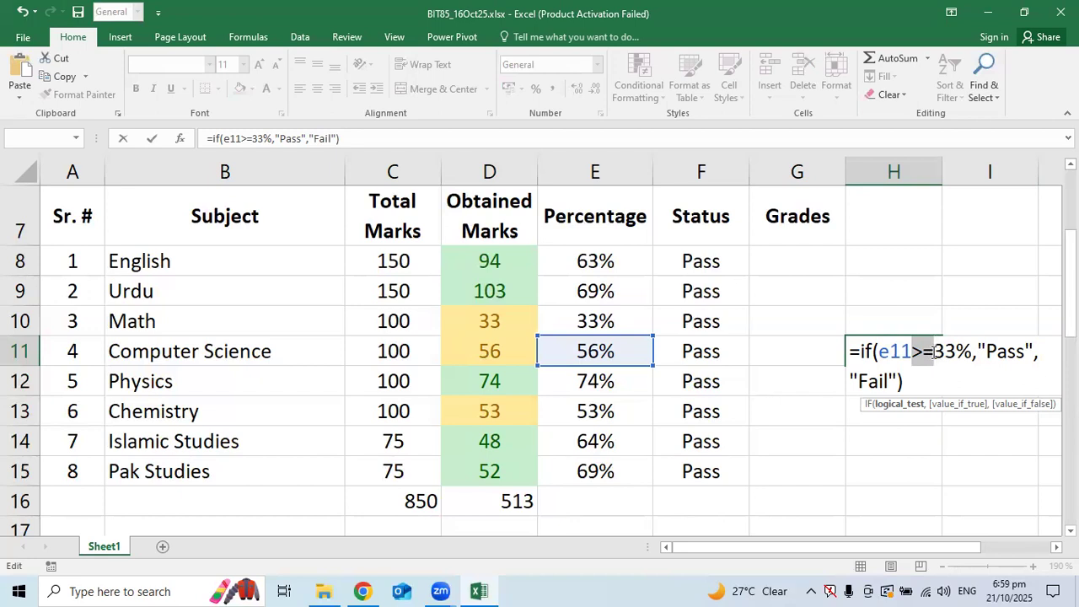
{"action": "left_click", "coordinate": [922, 379]}
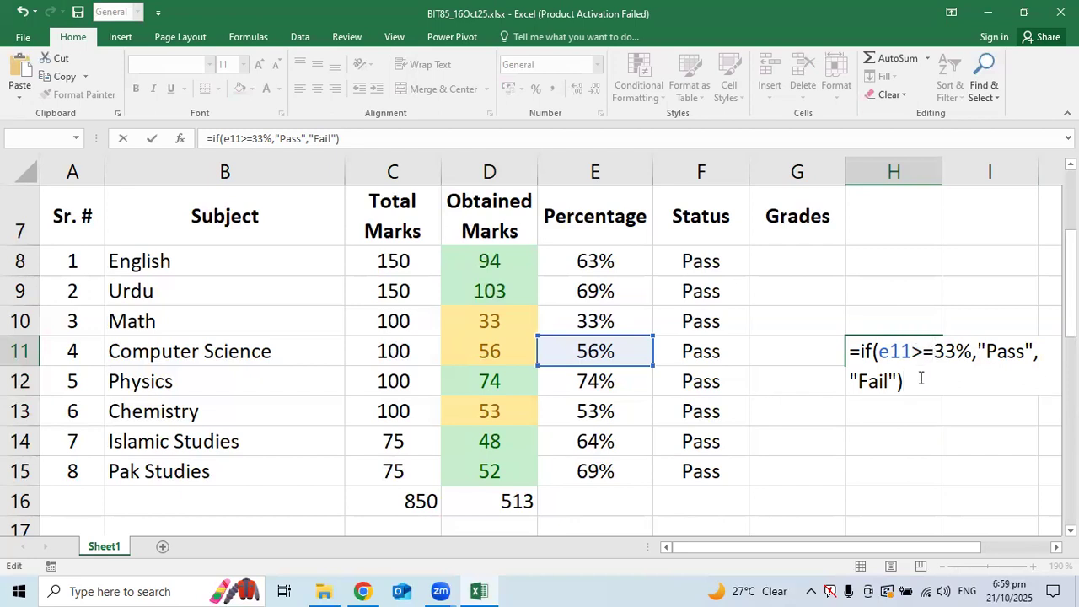
{"action": "key", "text": "ctrl+Return"}
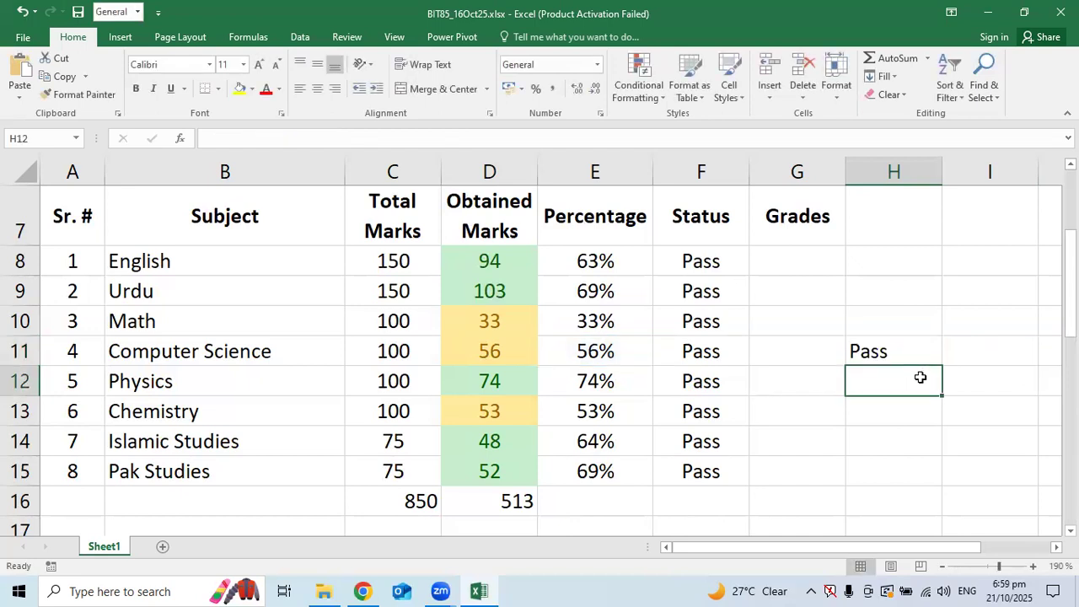
Remove the = from H11's condition so it tests strictly greater than 33%
{"action": "key", "text": "Up"}
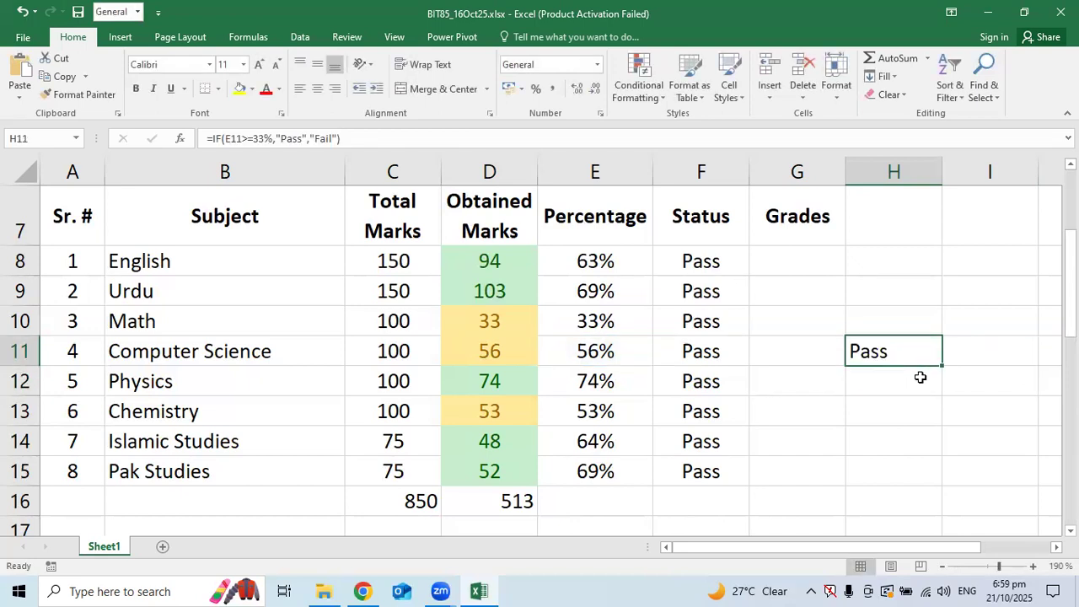
{"action": "double_click", "coordinate": [909, 351]}
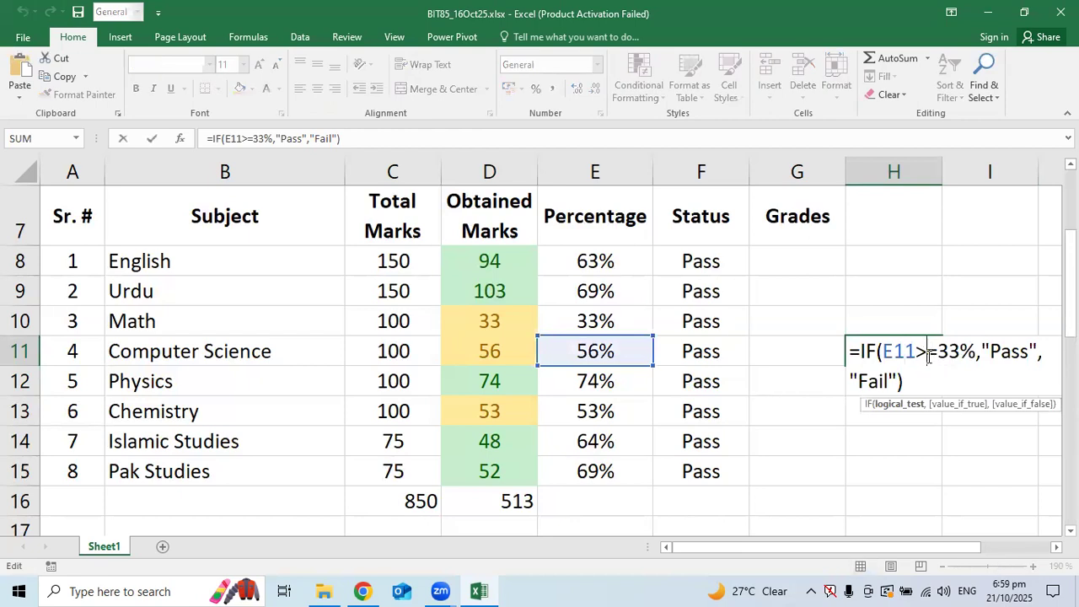
{"action": "key", "text": "Delete"}
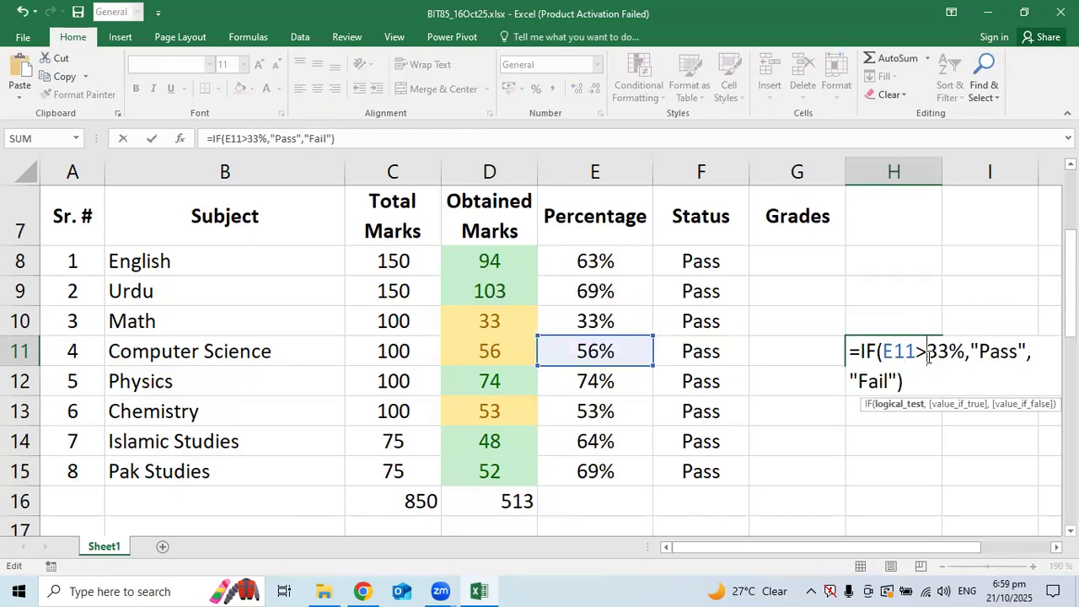
{"action": "key", "text": "Return"}
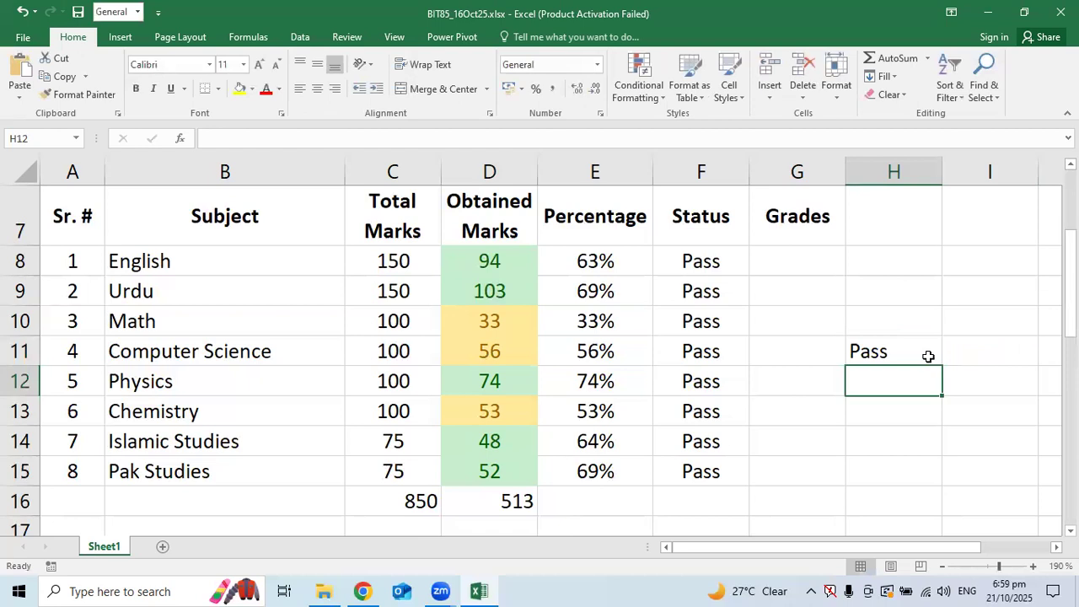
Set Computer Science's obtained marks in D11 to 33
{"action": "key", "text": "Up"}
{"action": "key", "text": "Left"}
{"action": "key", "text": "Left"}
{"action": "key", "text": "Left"}
{"action": "key", "text": "Left"}
{"action": "key", "text": "Down"}
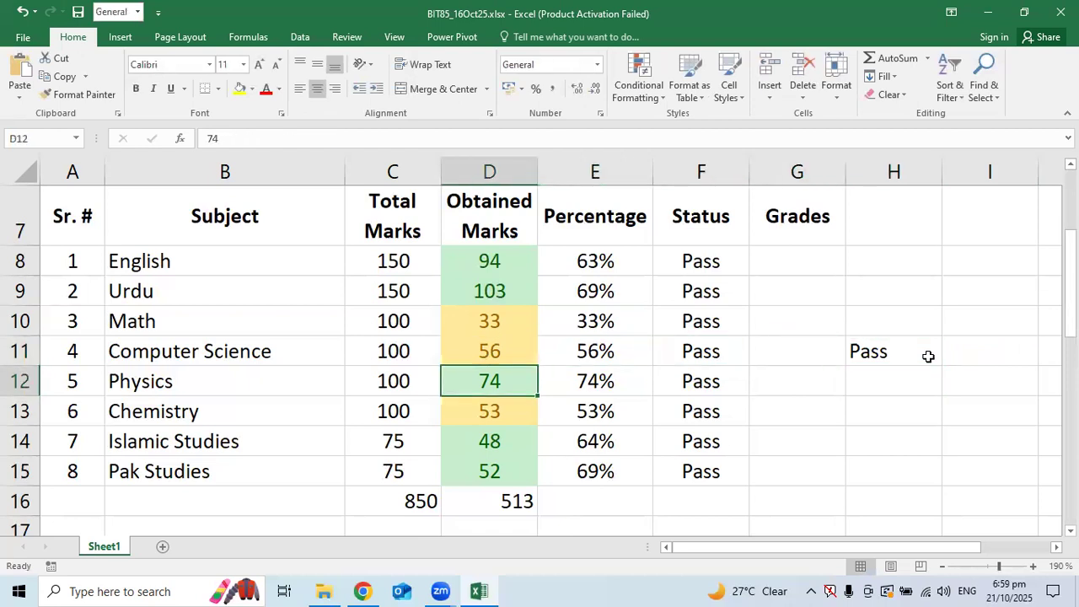
{"action": "key", "text": "Up"}
{"action": "type", "text": "33"}
{"action": "key", "text": "Return"}
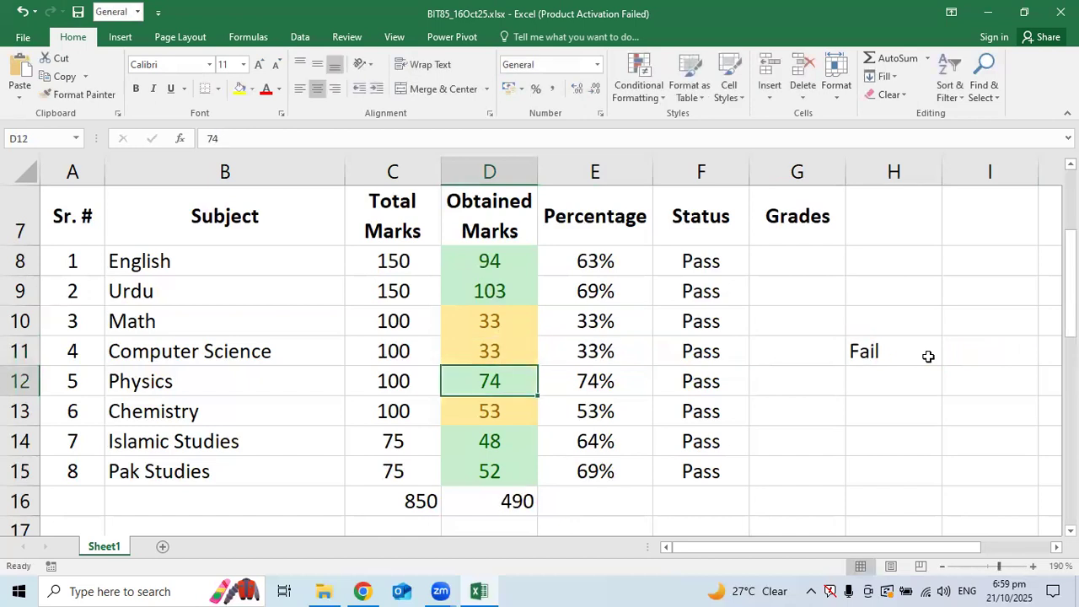
Compare the F11 Status and H11 formulas, then restore D11 to 56
{"action": "left_click", "coordinate": [688, 354]}
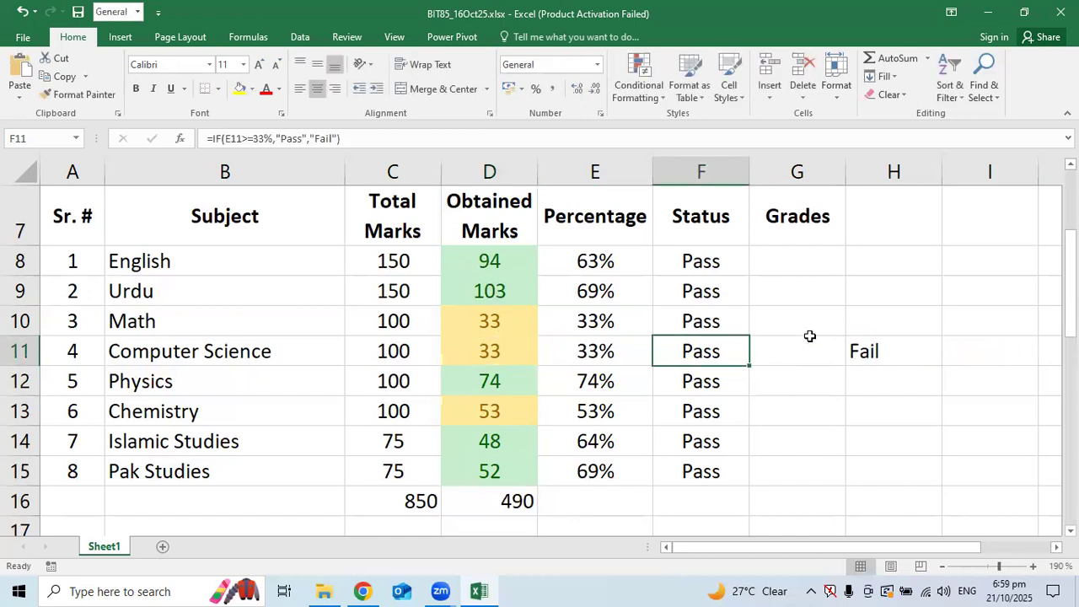
{"action": "left_click", "coordinate": [879, 349]}
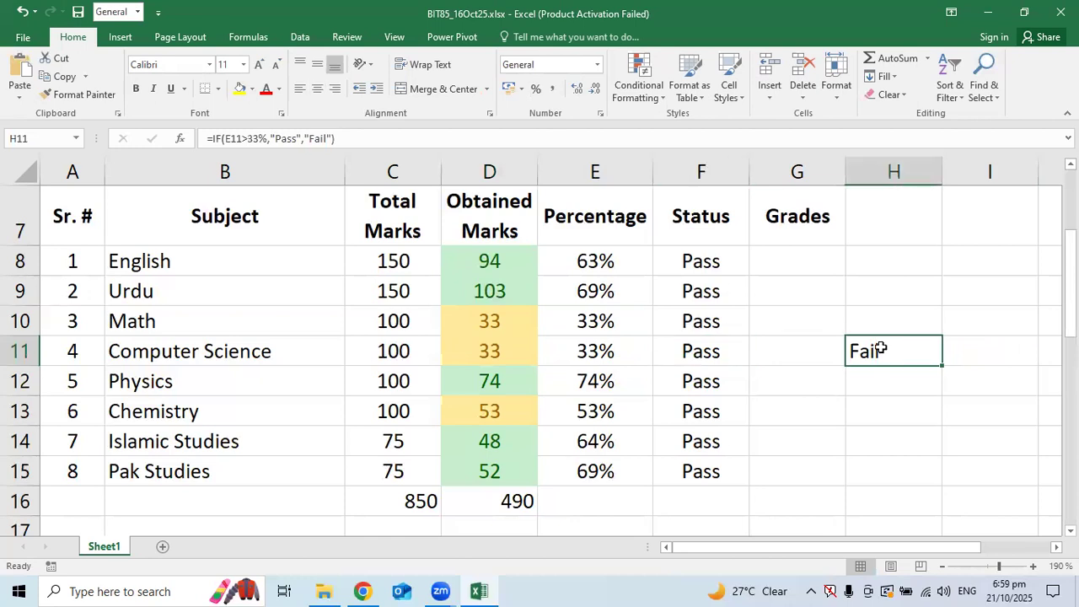
{"action": "left_click", "coordinate": [486, 346]}
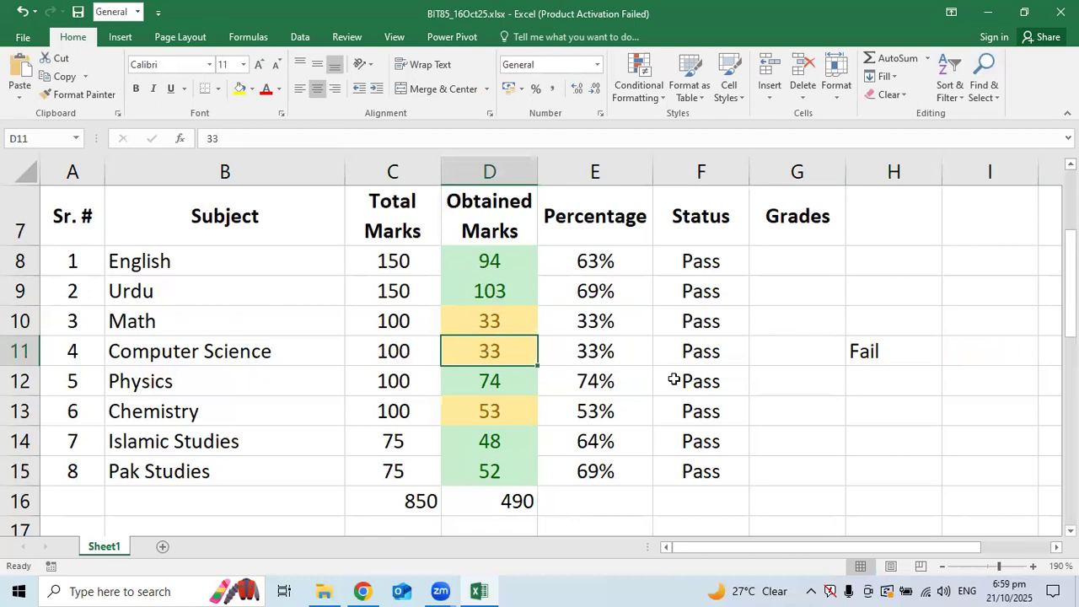
{"action": "type", "text": "56"}
{"action": "key", "text": "ctrl+Return"}
Reinsert a comma after E11> in H11's formula and dismiss the resulting error warning
{"action": "double_click", "coordinate": [902, 356]}
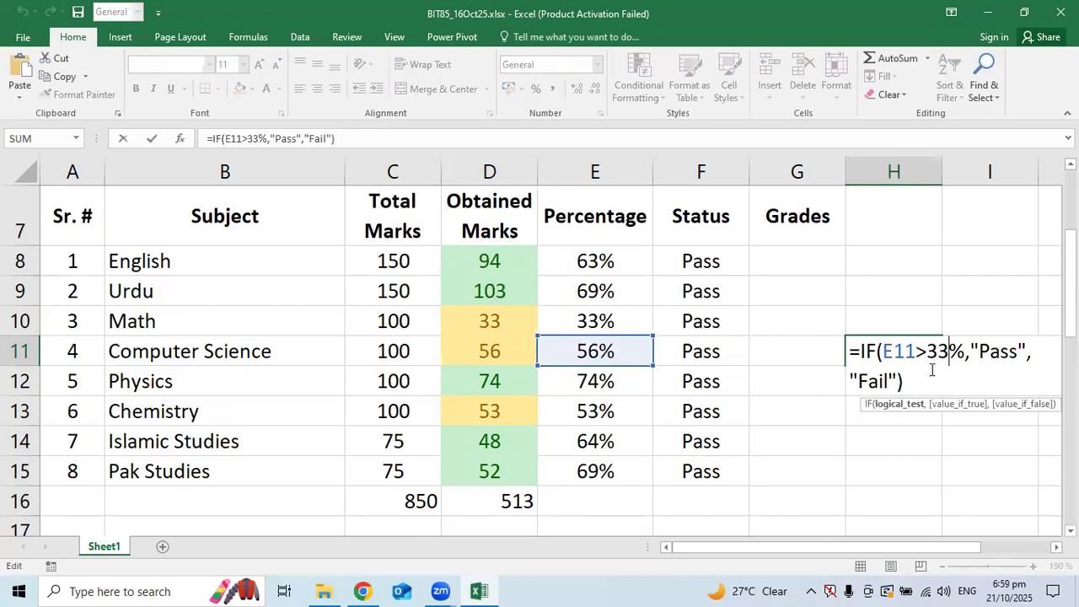
{"action": "key", "text": "Left"}
{"action": "type", "text": ","}
{"action": "key", "text": "Return"}
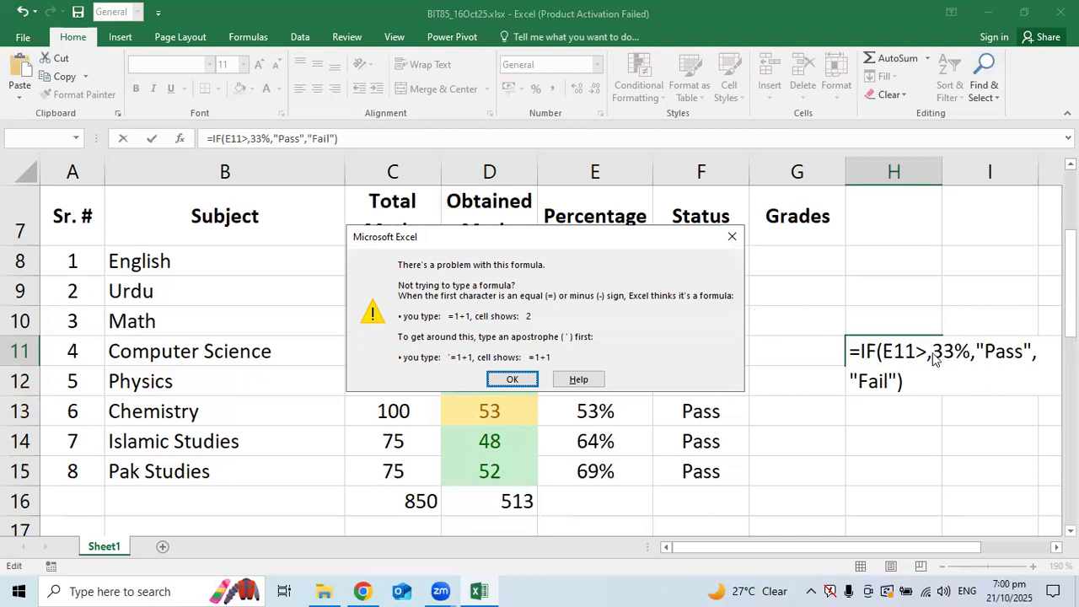
{"action": "left_click", "coordinate": [503, 379]}
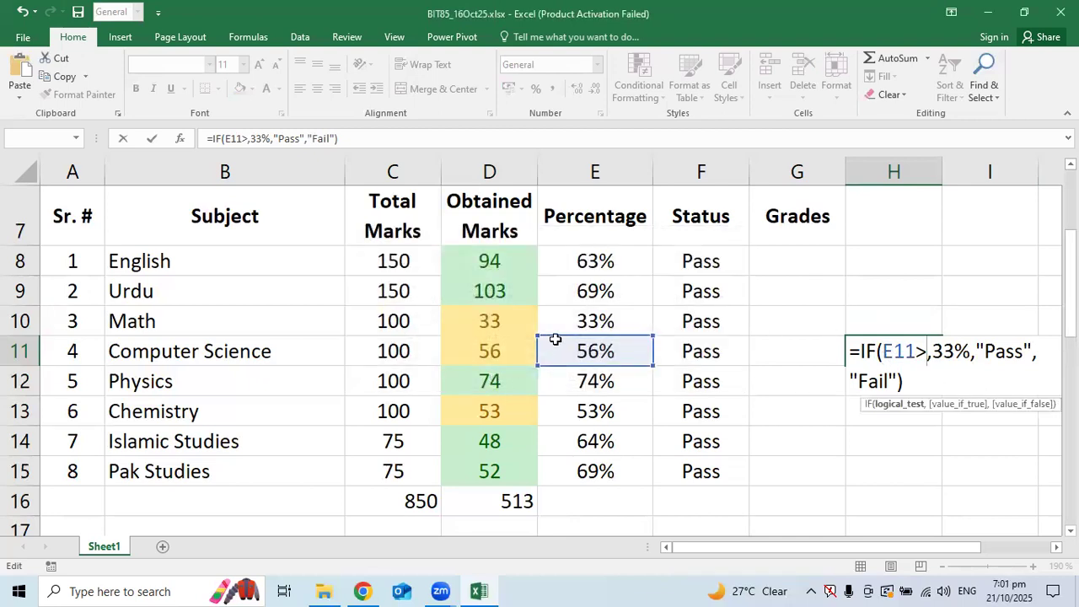
Replace the stray comma with = to get E11>=33% in H11, then clear H11
{"action": "left_click", "coordinate": [907, 347]}
{"action": "left_click", "coordinate": [953, 353]}
{"action": "left_click", "coordinate": [1009, 349]}
{"action": "left_click", "coordinate": [868, 389]}
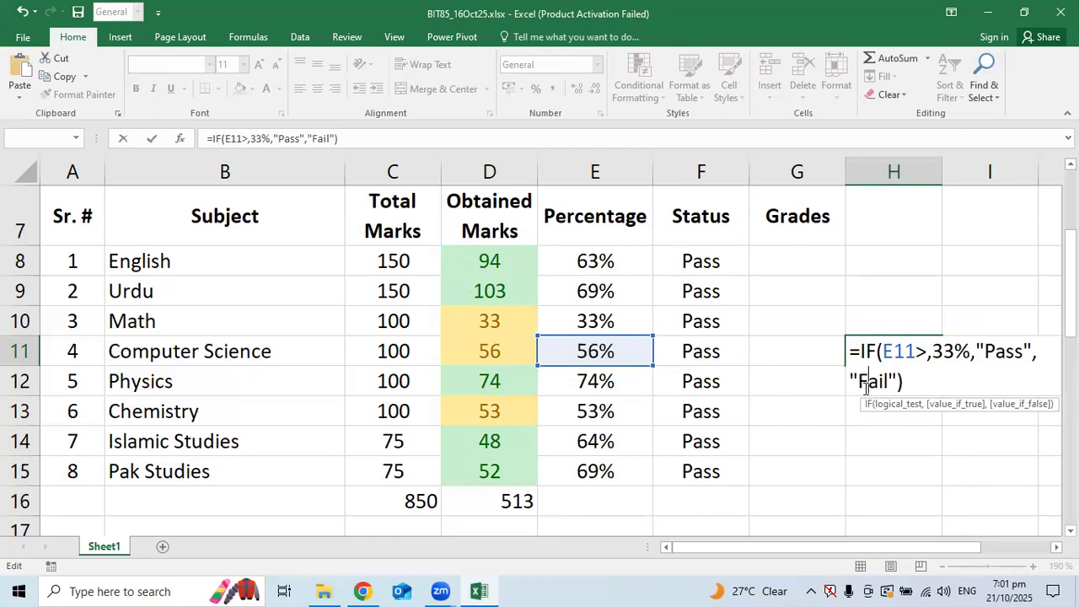
{"action": "left_click", "coordinate": [927, 351]}
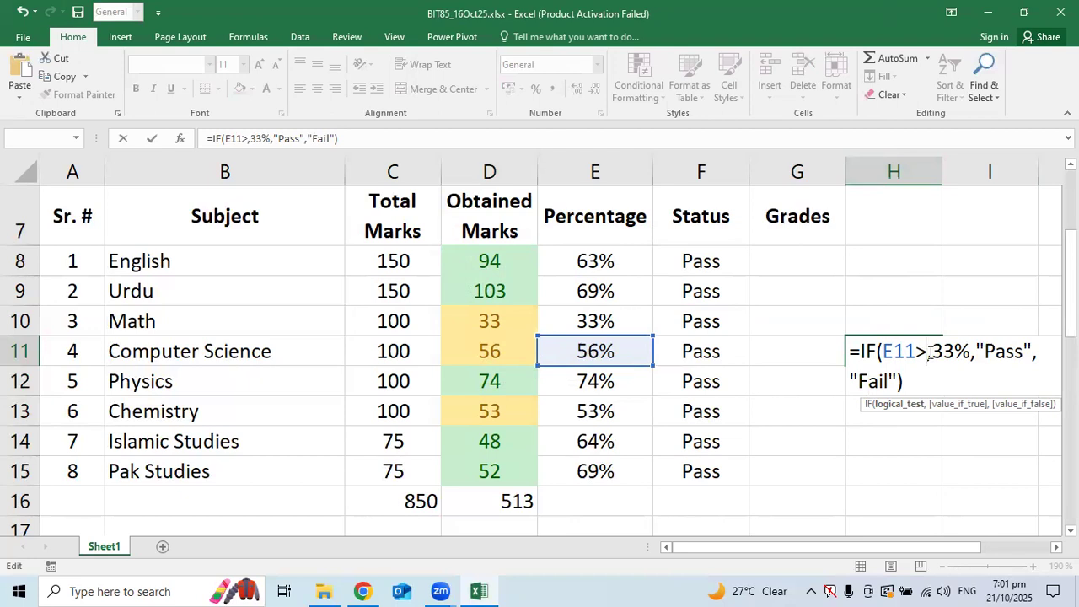
{"action": "key", "text": "Delete"}
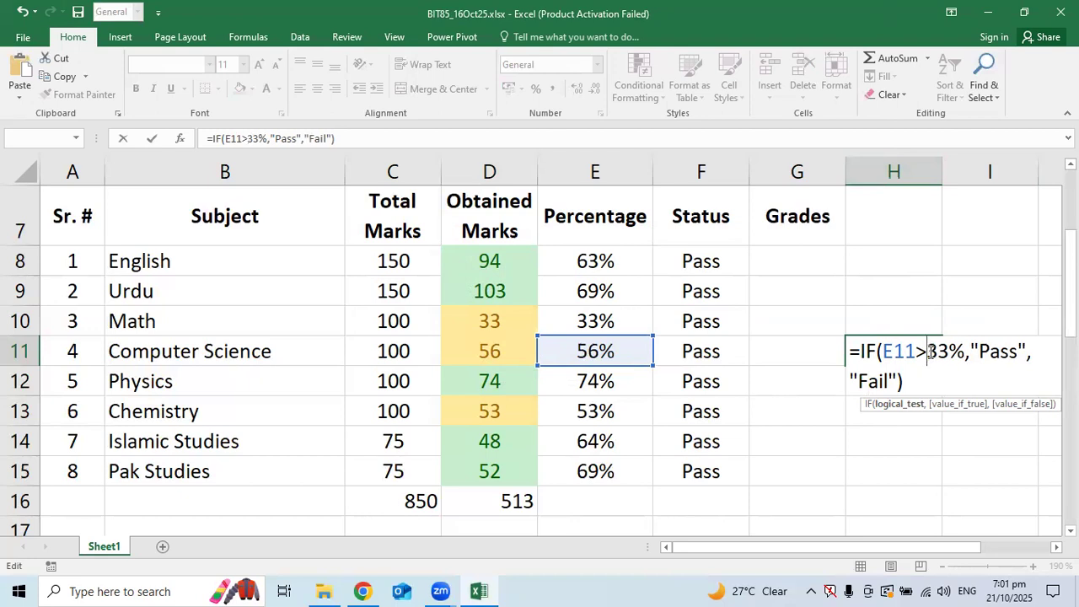
{"action": "type", "text": "="}
{"action": "key", "text": "Return"}
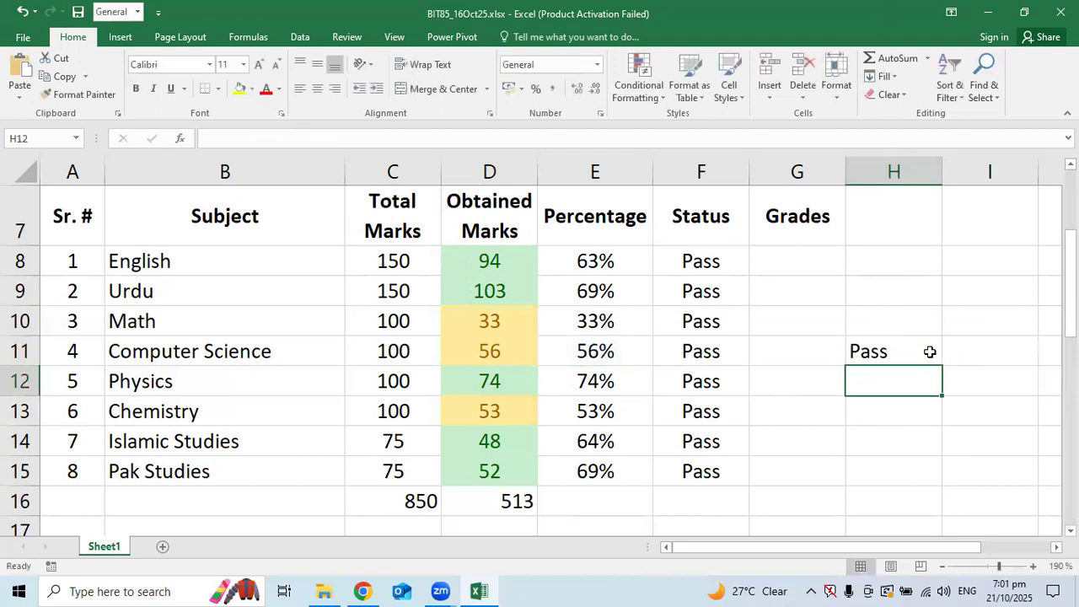
{"action": "left_click", "coordinate": [929, 351]}
{"action": "key", "text": "Delete"}
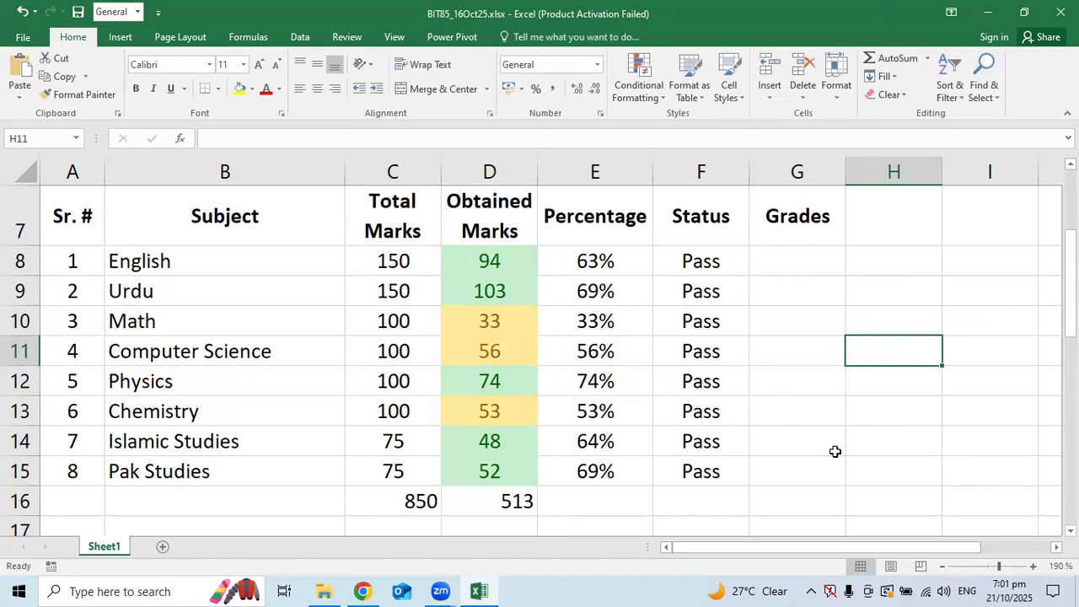
Write the note 'Minus (Fomula)' in K11, overwriting an initial IF entry
{"action": "left_click_drag", "start_coordinate": [762, 549], "coordinate": [836, 553]}
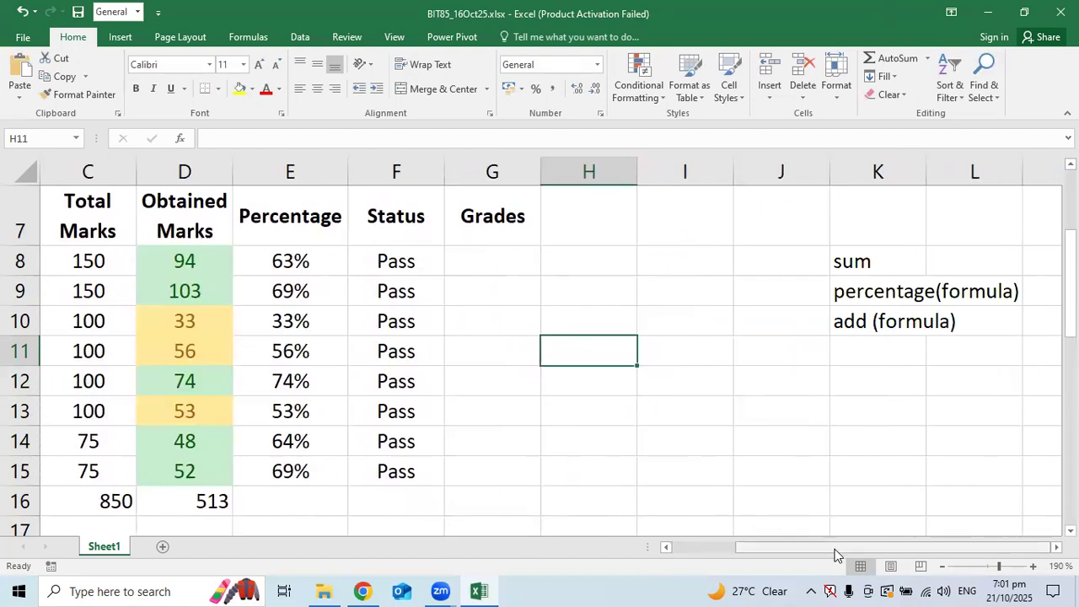
{"action": "left_click", "coordinate": [630, 287]}
{"action": "left_click", "coordinate": [843, 358]}
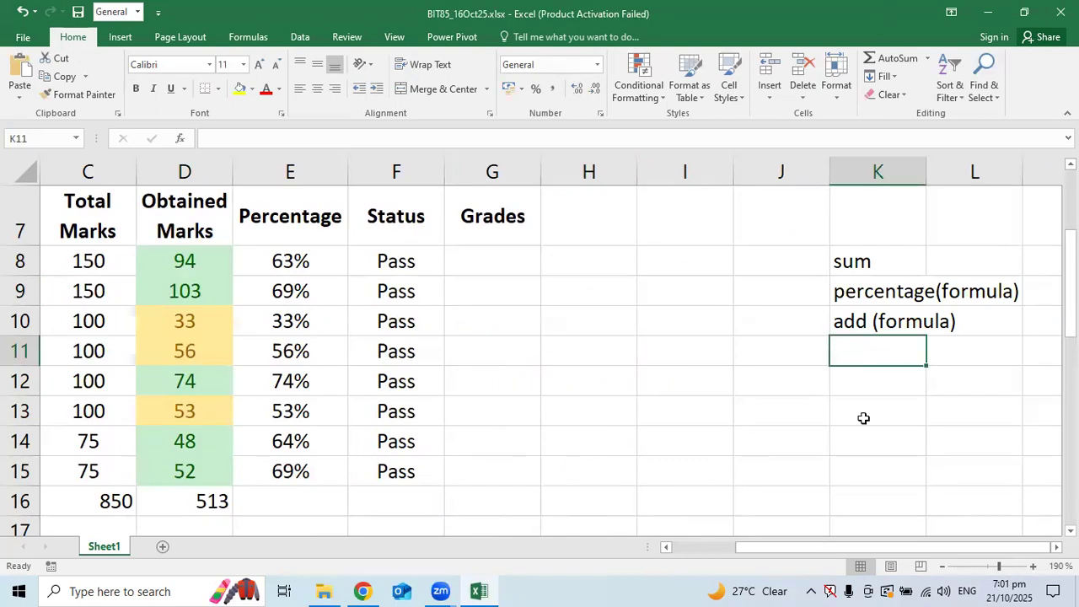
{"action": "type", "text": "IF"}
{"action": "key", "text": "Return"}
{"action": "key", "text": "Up"}
{"action": "type", "text": "Minus "}
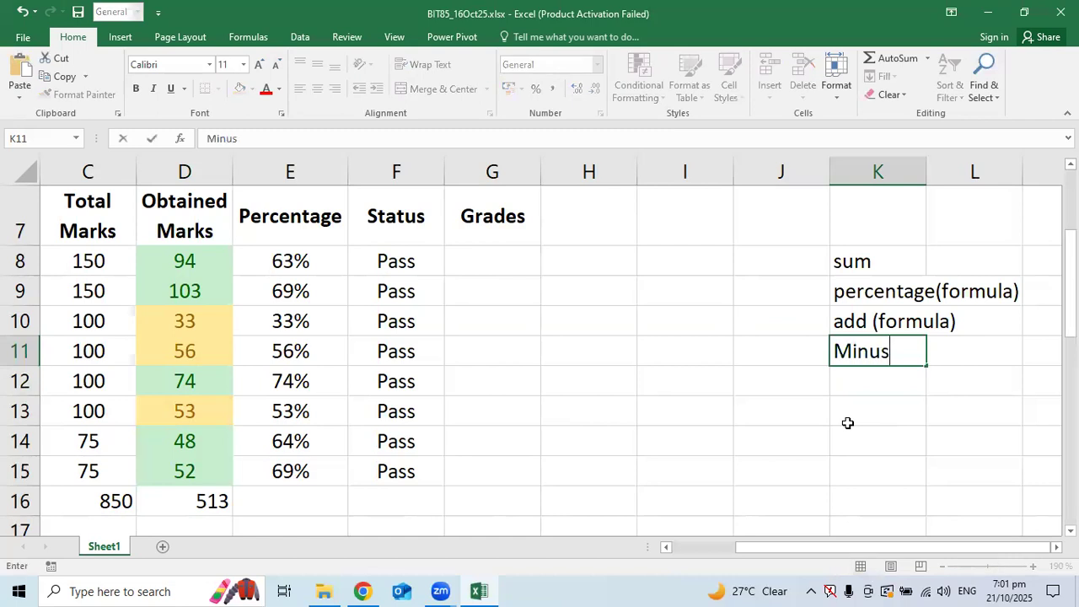
{"action": "type", "text": "(Fom"}
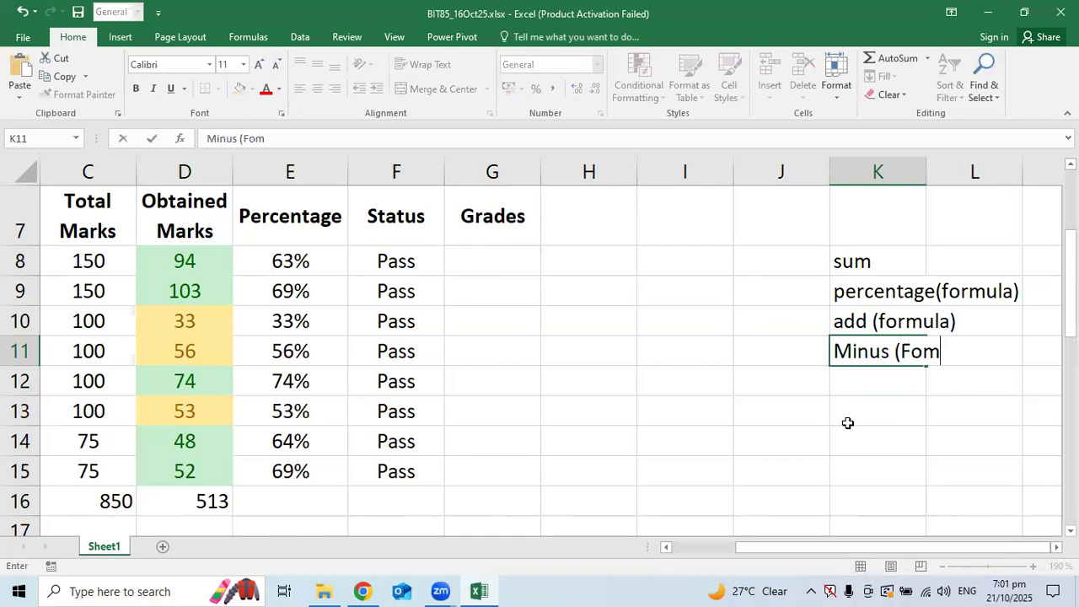
{"action": "type", "text": "ula0"}
{"action": "key", "text": "BackSpace"}
{"action": "type", "text": ")"}
{"action": "key", "text": "Return"}
Add the notes If in K12 and NextIf in K13
{"action": "scroll", "coordinate": [633, 320], "scroll_direction": "down", "scroll_amount": 3}
{"action": "scroll", "coordinate": [631, 323], "scroll_direction": "up", "scroll_amount": 3}
{"action": "scroll", "coordinate": [632, 323], "scroll_direction": "down", "scroll_amount": 9}
{"action": "scroll", "coordinate": [633, 322], "scroll_direction": "down", "scroll_amount": 1}
{"action": "scroll", "coordinate": [633, 322], "scroll_direction": "up", "scroll_amount": 11}
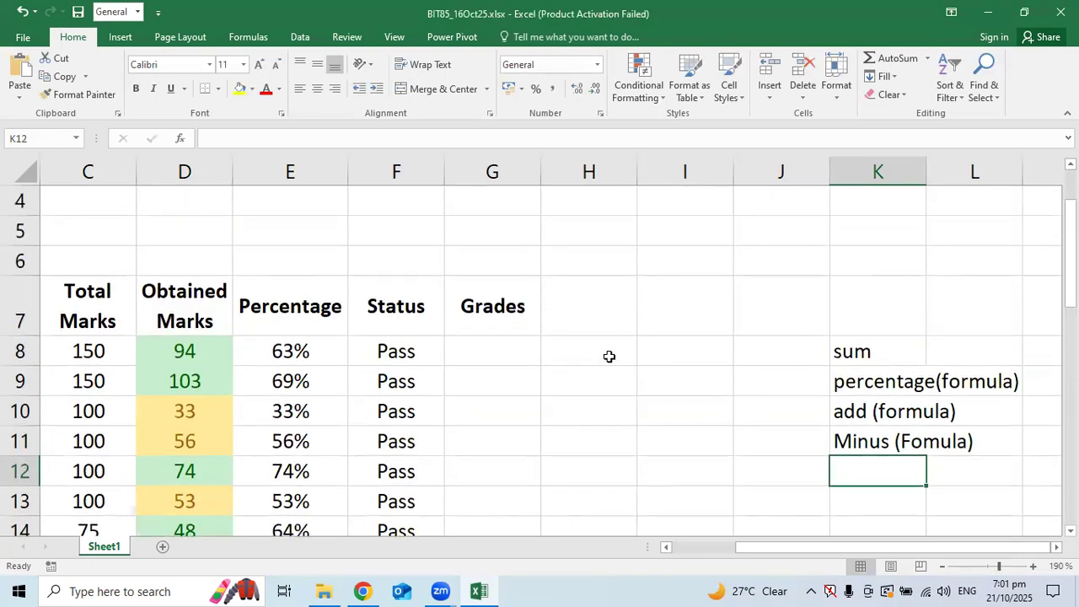
{"action": "left_click", "coordinate": [887, 443]}
{"action": "left_click", "coordinate": [870, 468]}
{"action": "scroll", "coordinate": [873, 447], "scroll_direction": "down", "scroll_amount": 2}
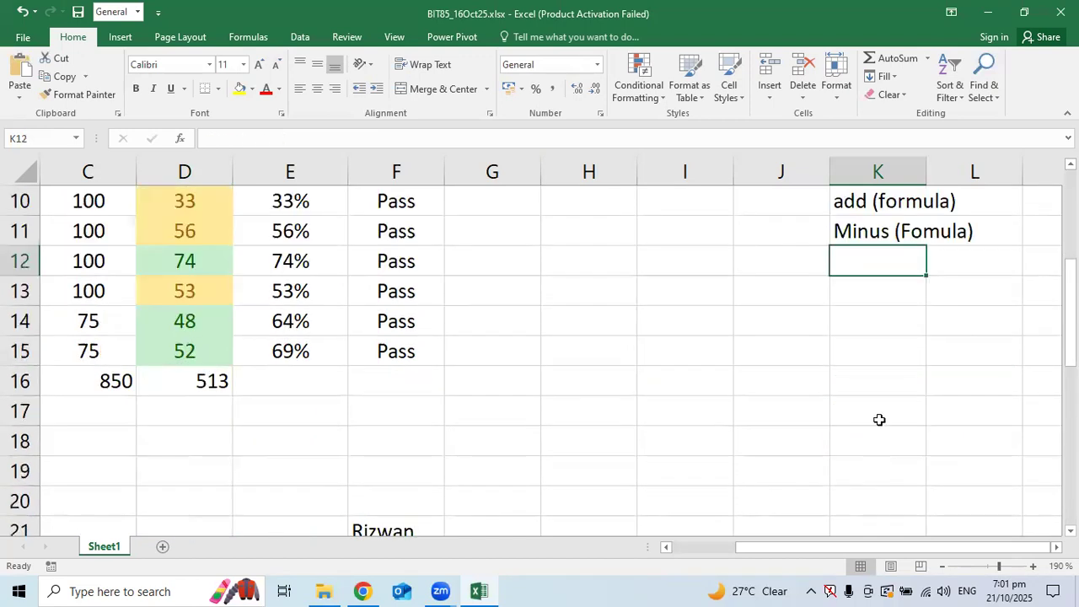
{"action": "type", "text": "If"}
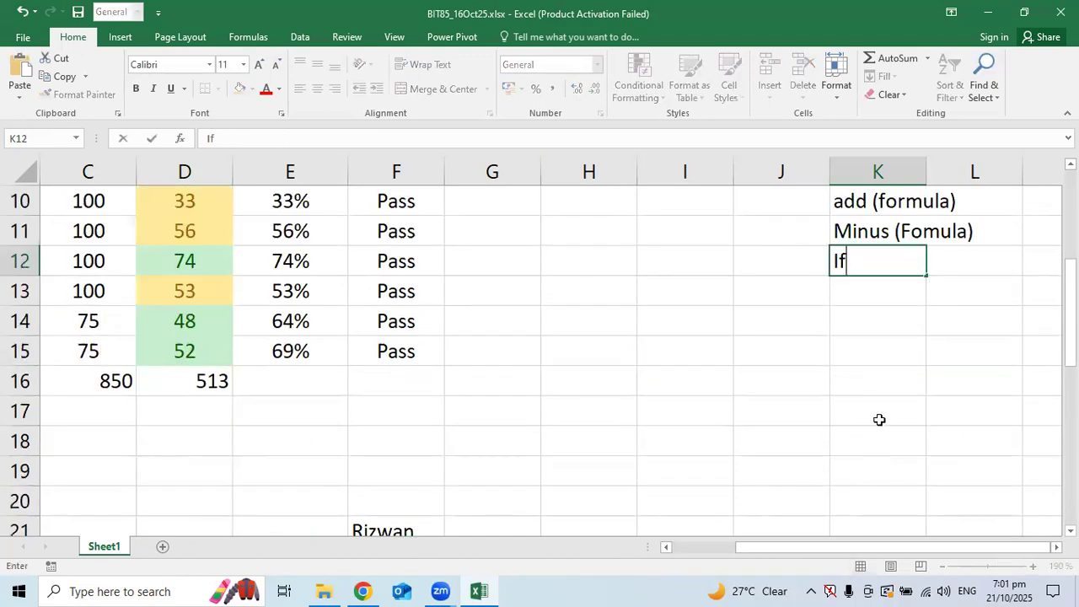
{"action": "key", "text": "Return"}
{"action": "scroll", "coordinate": [725, 489], "scroll_direction": "up", "scroll_amount": 3}
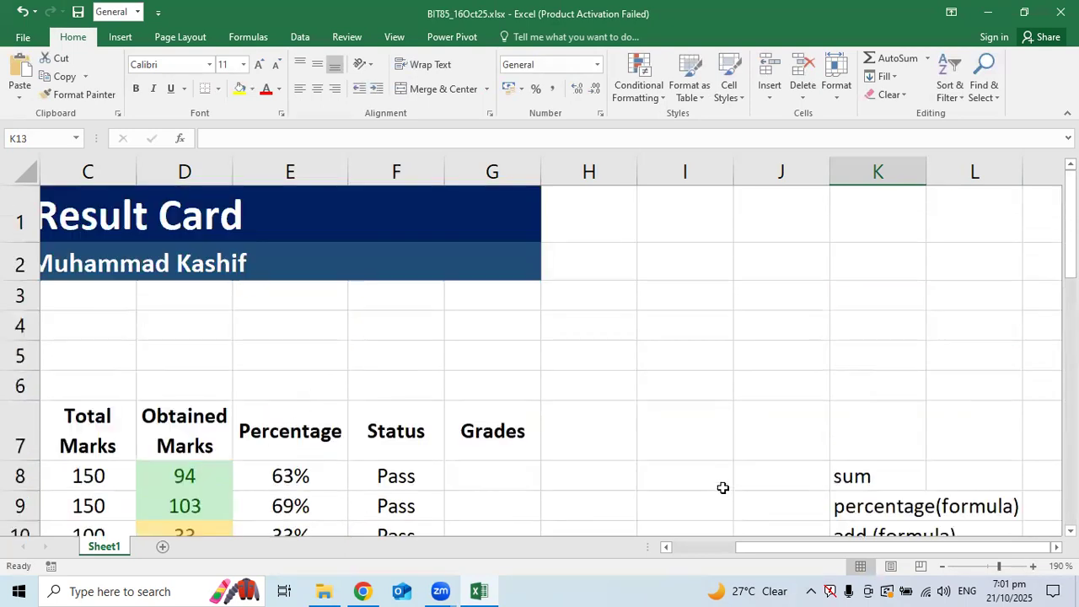
{"action": "scroll", "coordinate": [724, 485], "scroll_direction": "down", "scroll_amount": 2}
{"action": "type", "text": "Nex"}
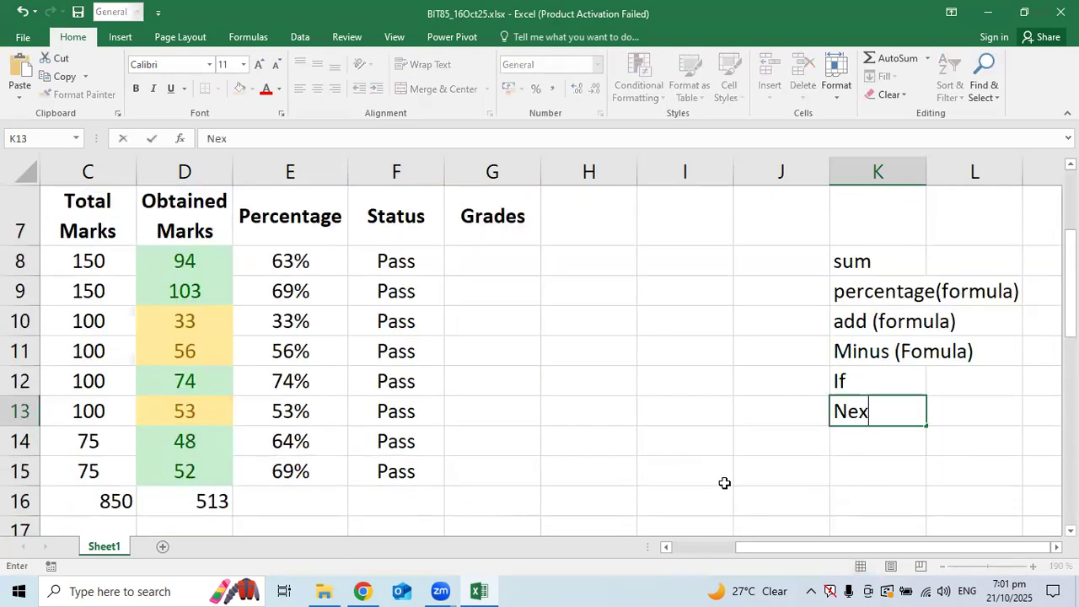
{"action": "type", "text": "tIf"}
{"action": "key", "text": "Return"}
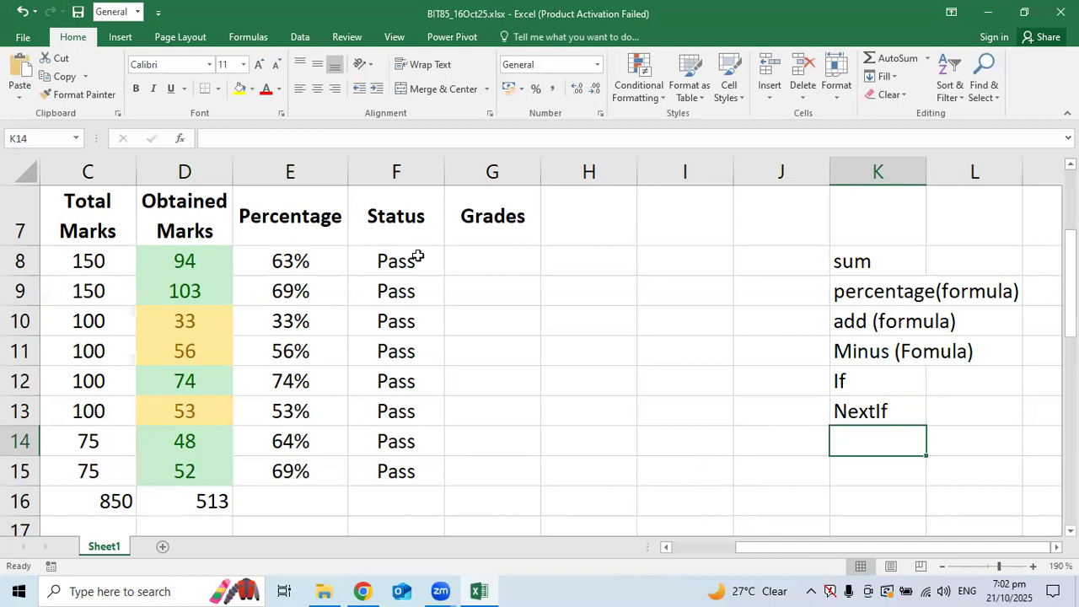
{"action": "left_click", "coordinate": [459, 267]}
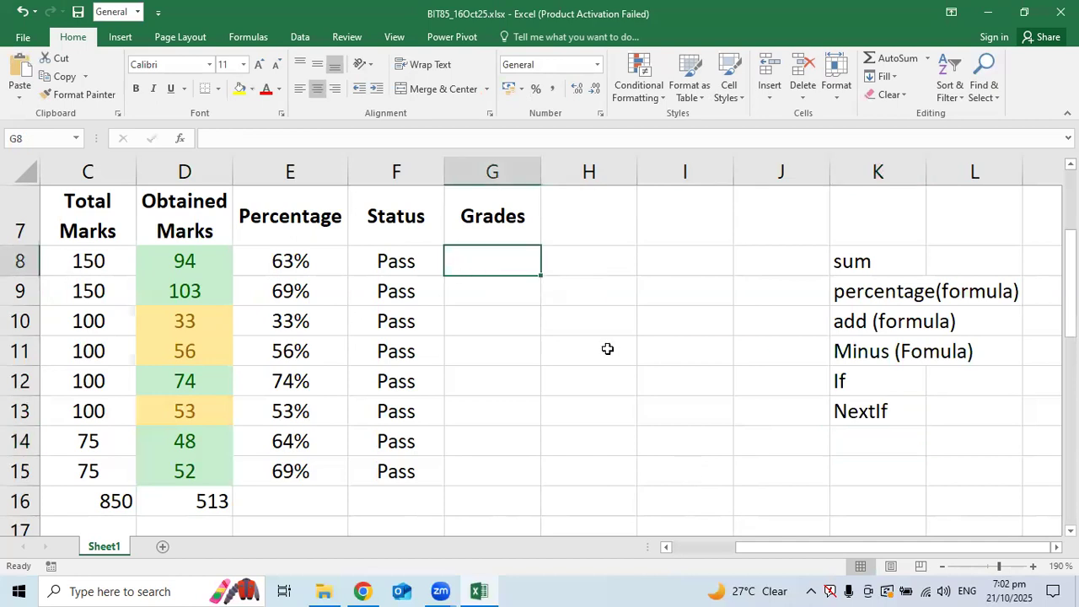
{"action": "left_click", "coordinate": [851, 419]}
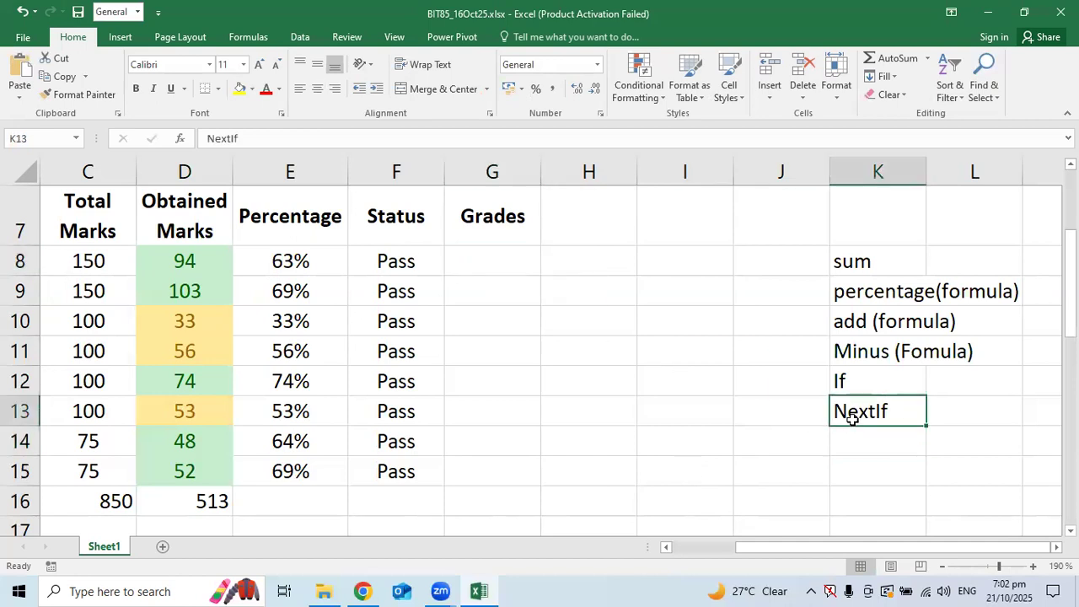
{"action": "left_click", "coordinate": [496, 292]}
{"action": "left_click", "coordinate": [487, 262]}
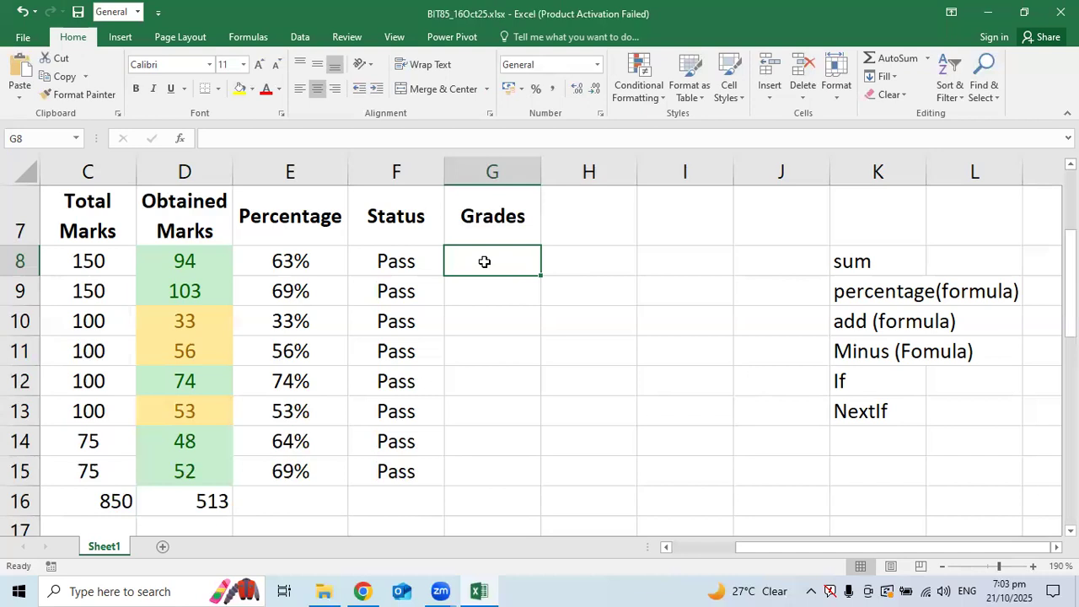
Start the grade criteria in I8 with threshold 90 and grade A+
{"action": "key", "text": "Right"}
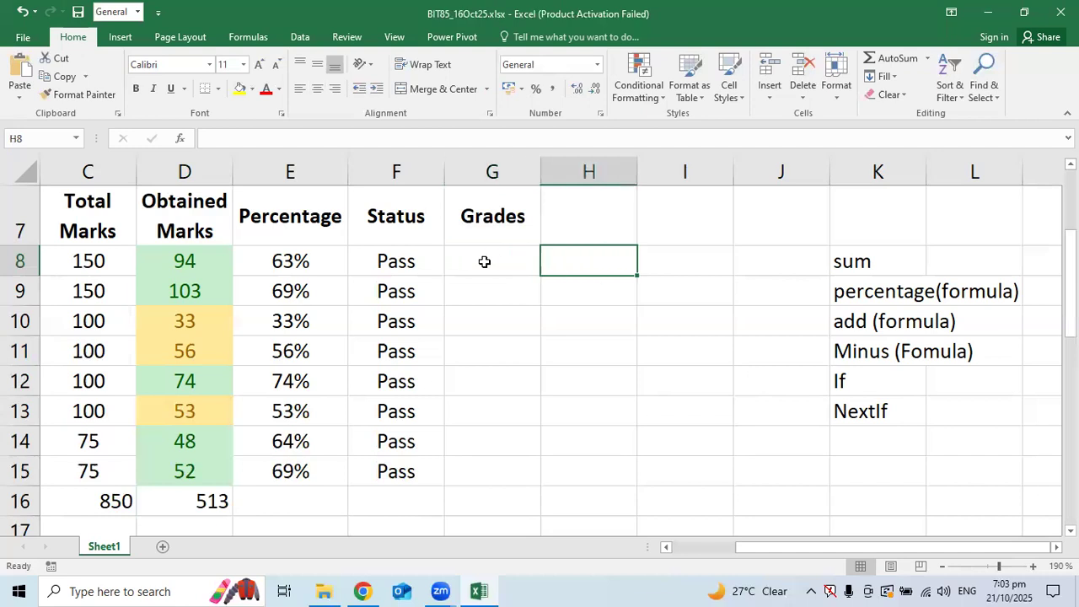
{"action": "left_click_drag", "start_coordinate": [776, 549], "coordinate": [816, 541]}
{"action": "left_click", "coordinate": [645, 388]}
{"action": "left_click", "coordinate": [594, 259]}
{"action": "left_click", "coordinate": [645, 259]}
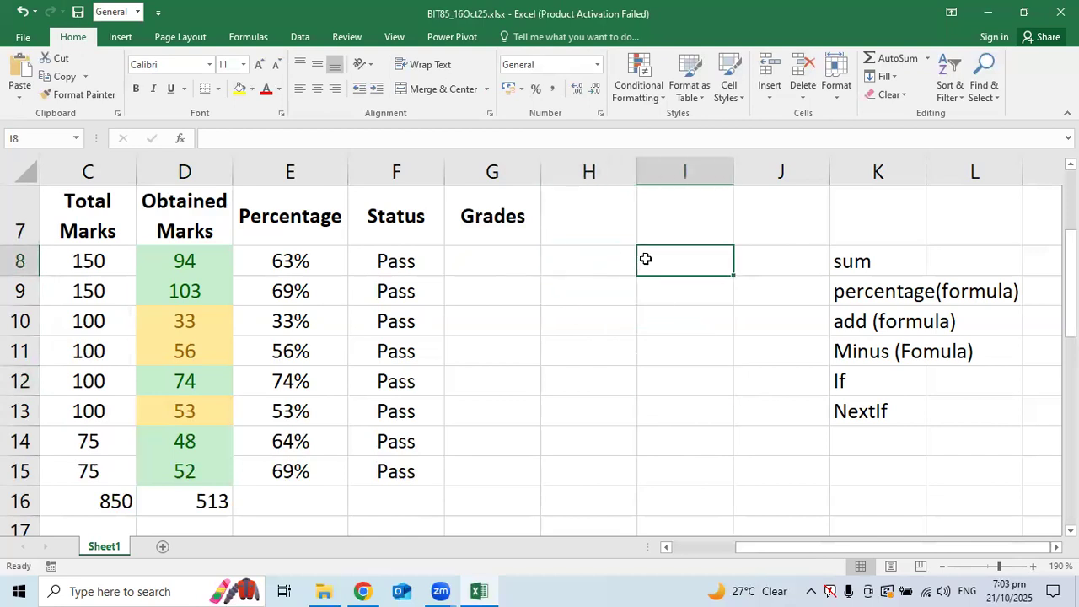
{"action": "type", "text": "90"}
{"action": "key", "text": "Tab"}
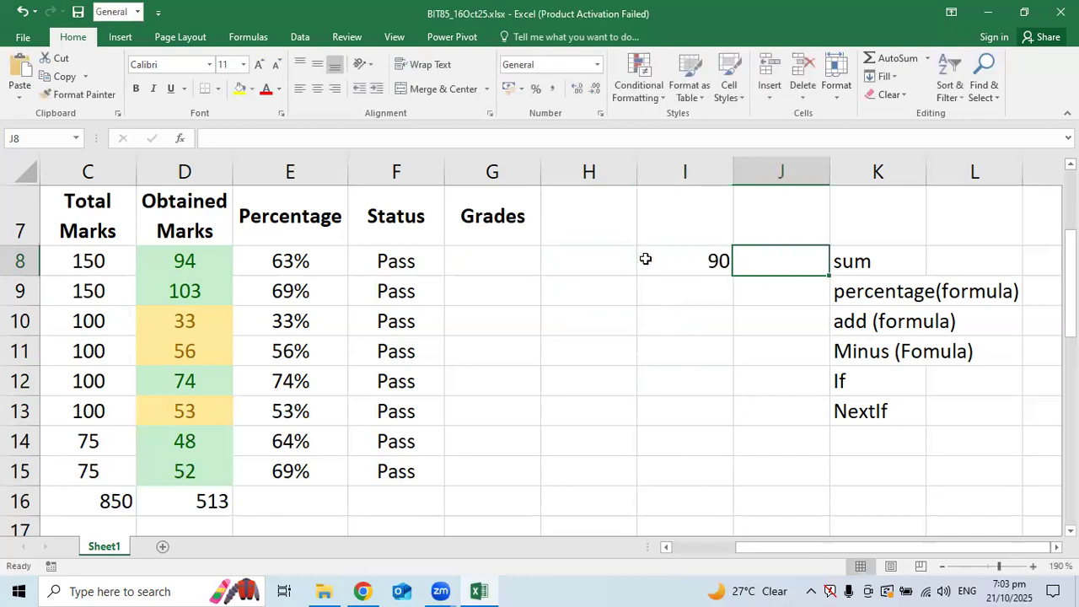
{"action": "type", "text": "A"}
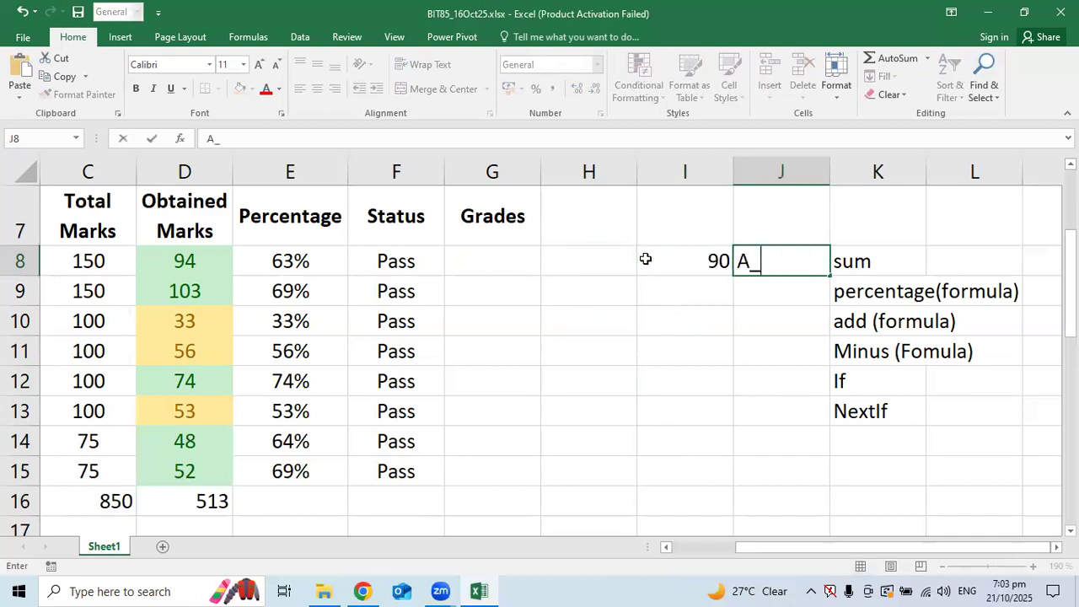
{"action": "type", "text": "+"}
{"action": "key", "text": "Return"}
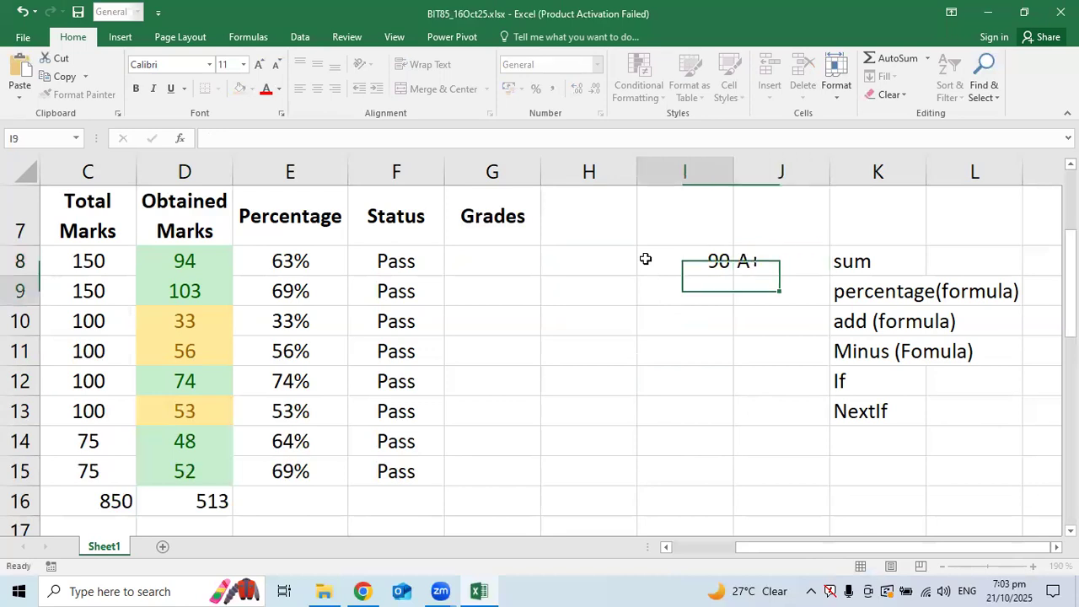
Add a second threshold and correct the thresholds to 91 and 81
{"action": "type", "text": "80"}
{"action": "key", "text": "Tab"}
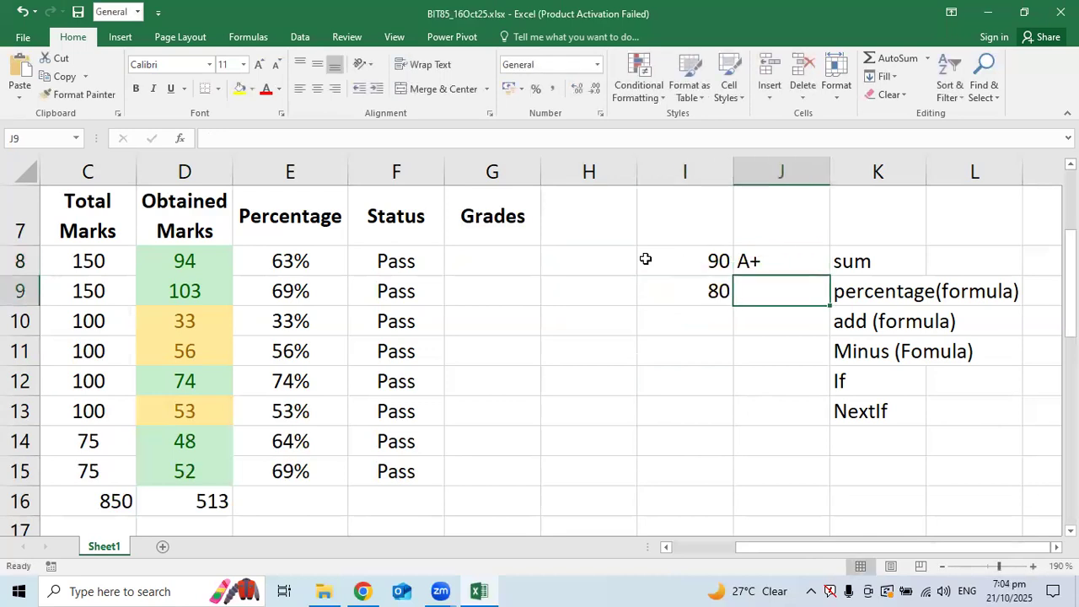
{"action": "key", "text": "Up"}
{"action": "key", "text": "Left"}
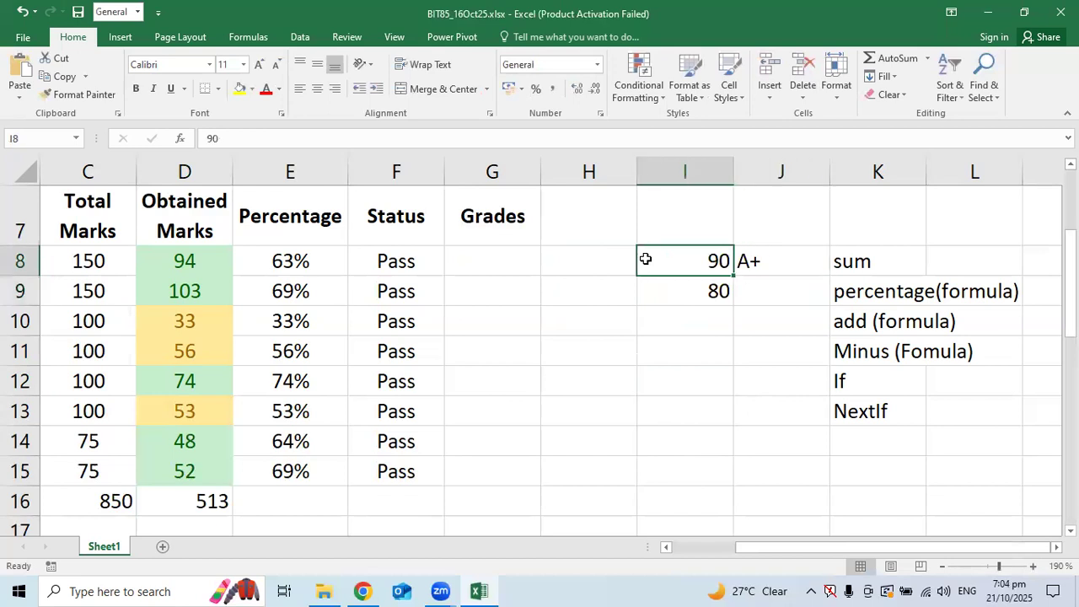
{"action": "type", "text": "91"}
{"action": "key", "text": "Return"}
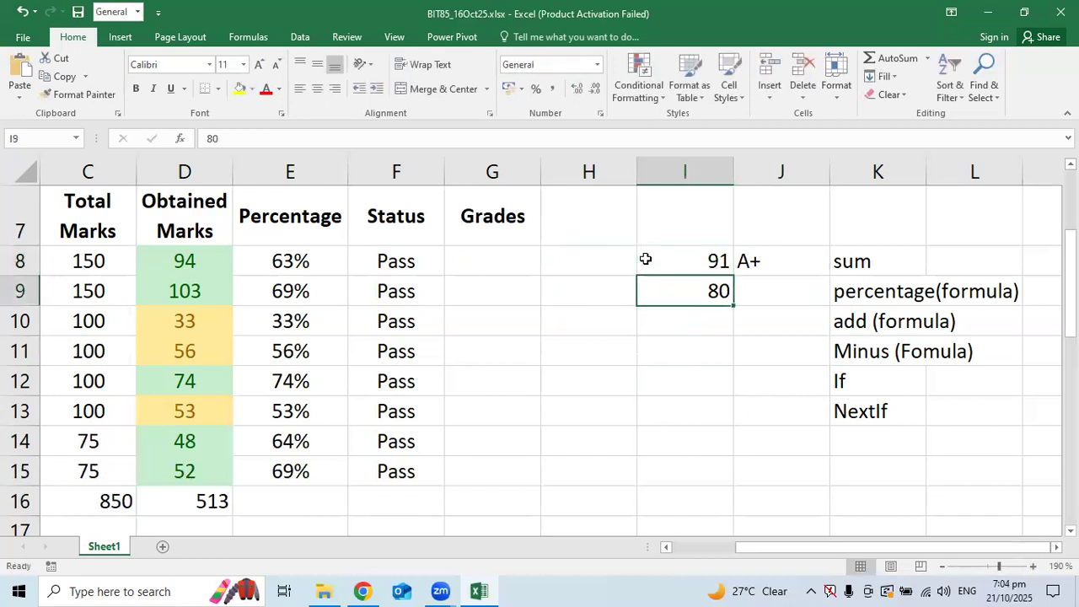
{"action": "type", "text": "81"}
{"action": "key", "text": "Return"}
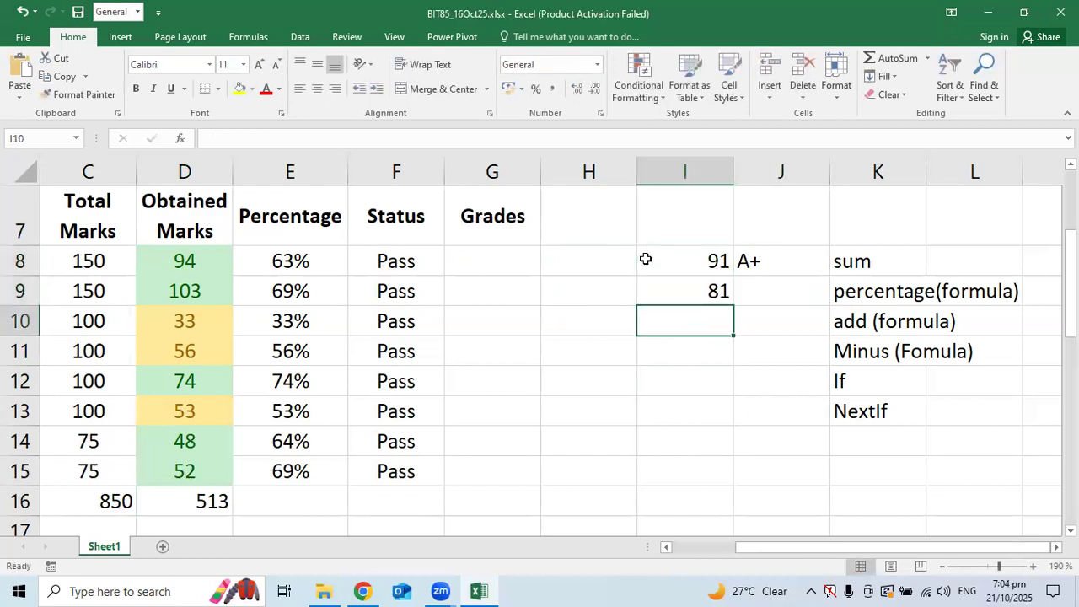
{"action": "key", "text": "Right"}
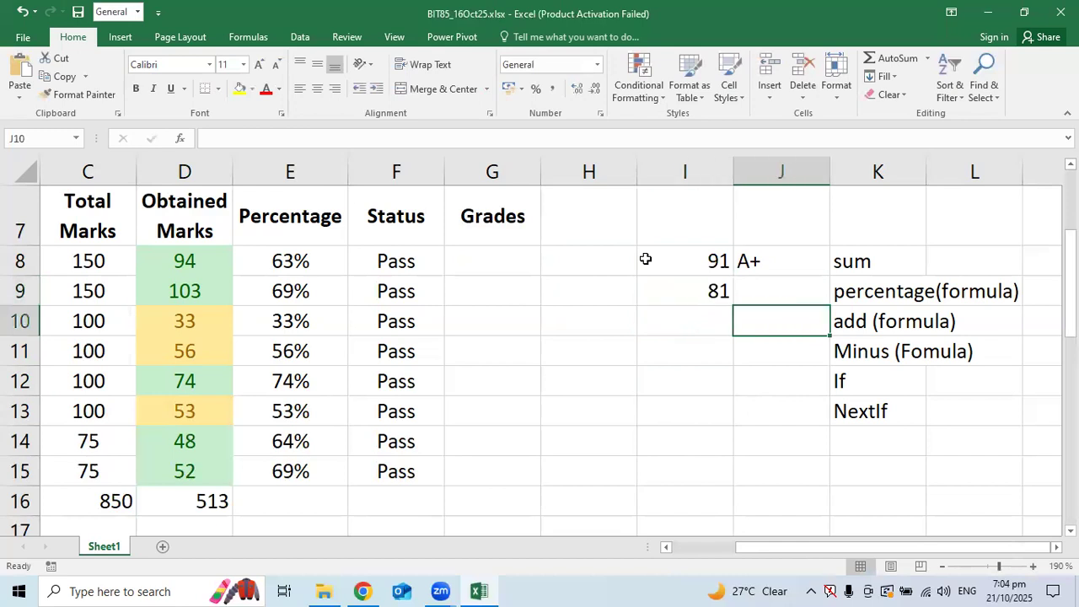
{"action": "key", "text": "Up"}
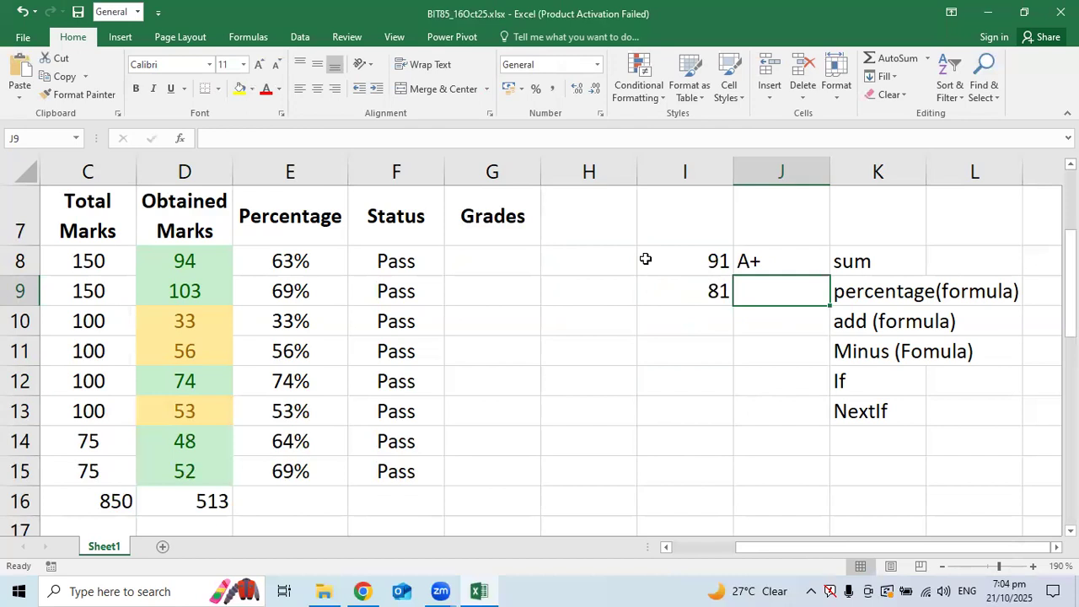
Append >= to the top two thresholds so they read 91>= and 81>=
{"action": "key", "text": "Up"}
{"action": "key", "text": "Left"}
{"action": "key", "text": "F2"}
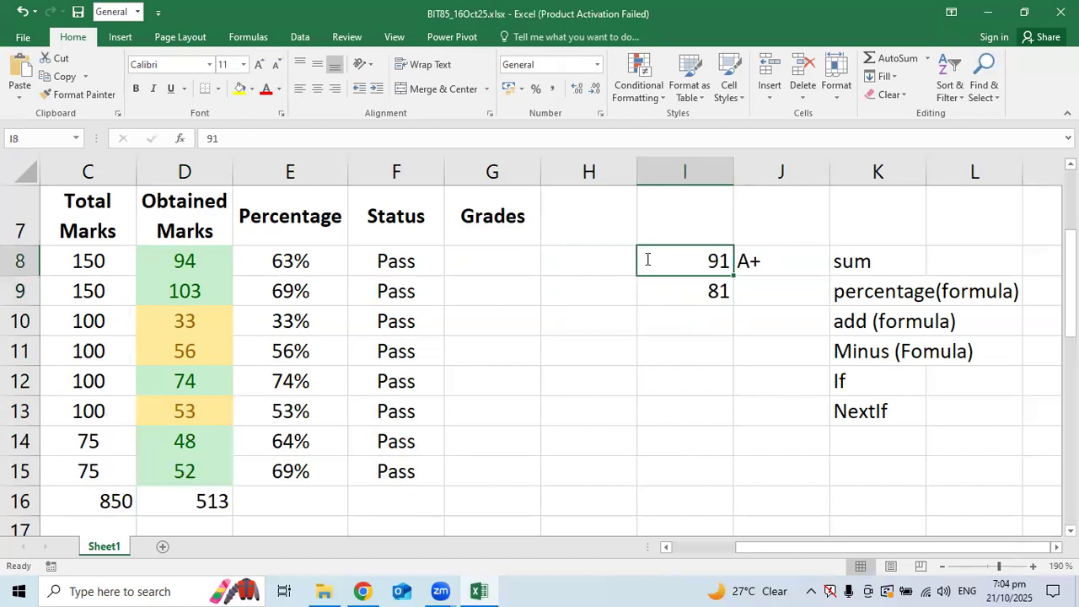
{"action": "type", "text": ">="}
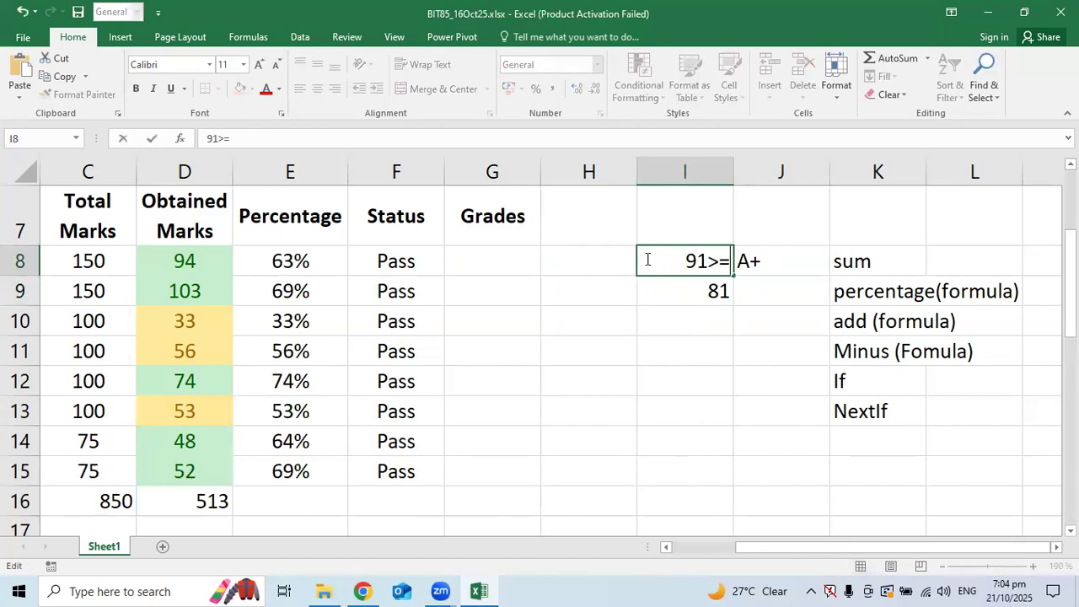
{"action": "key", "text": "Return"}
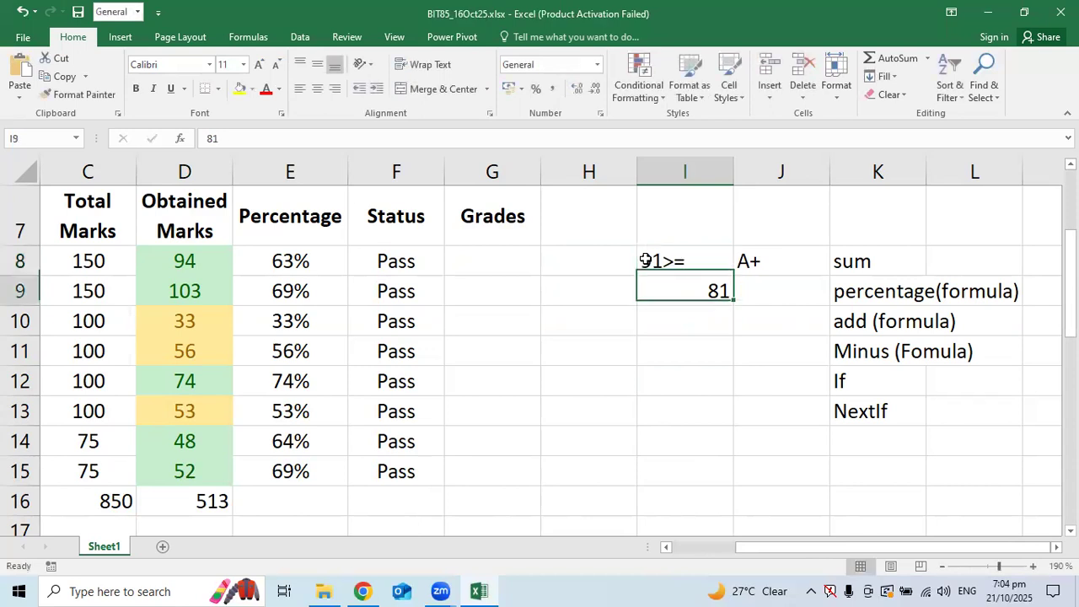
{"action": "key", "text": "F2"}
{"action": "type", "text": ">="}
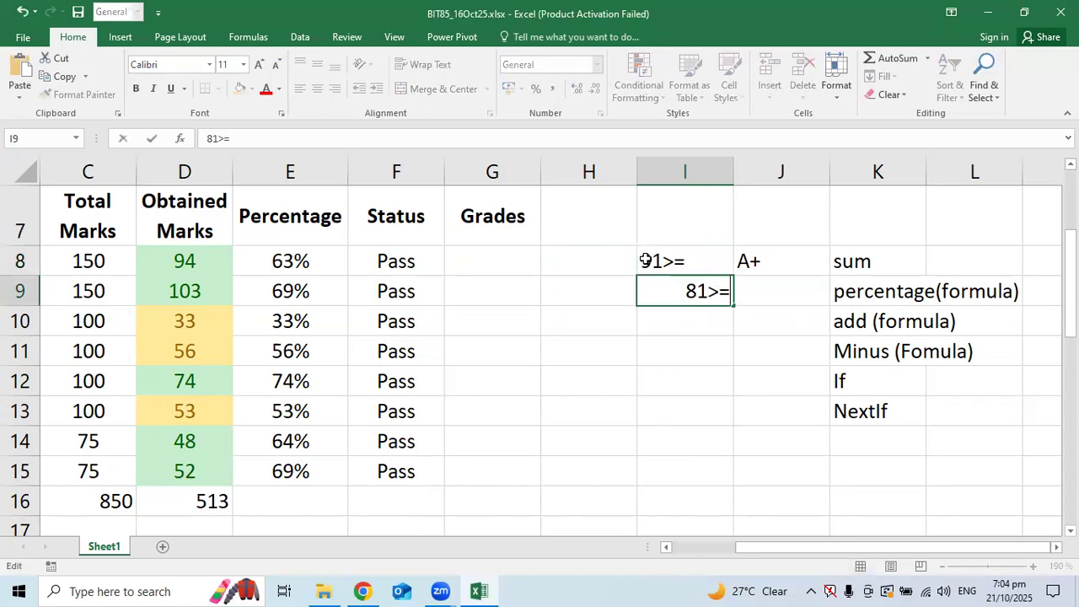
{"action": "key", "text": "Return"}
Give the 81>= threshold the grade A
{"action": "key", "text": "Up"}
{"action": "key", "text": "Right"}
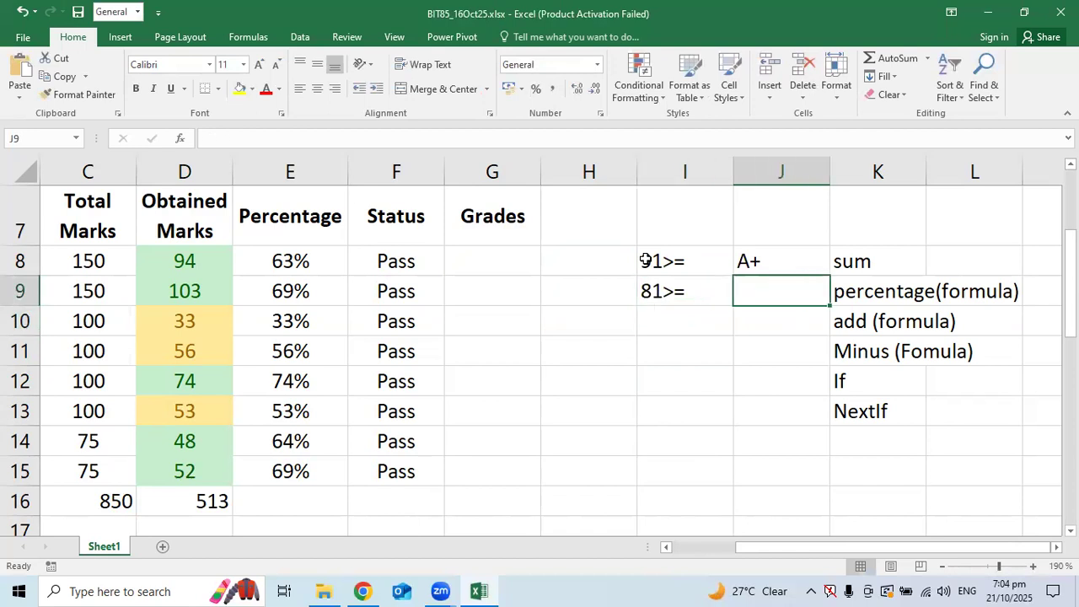
{"action": "key", "text": "F2"}
{"action": "type", "text": "A"}
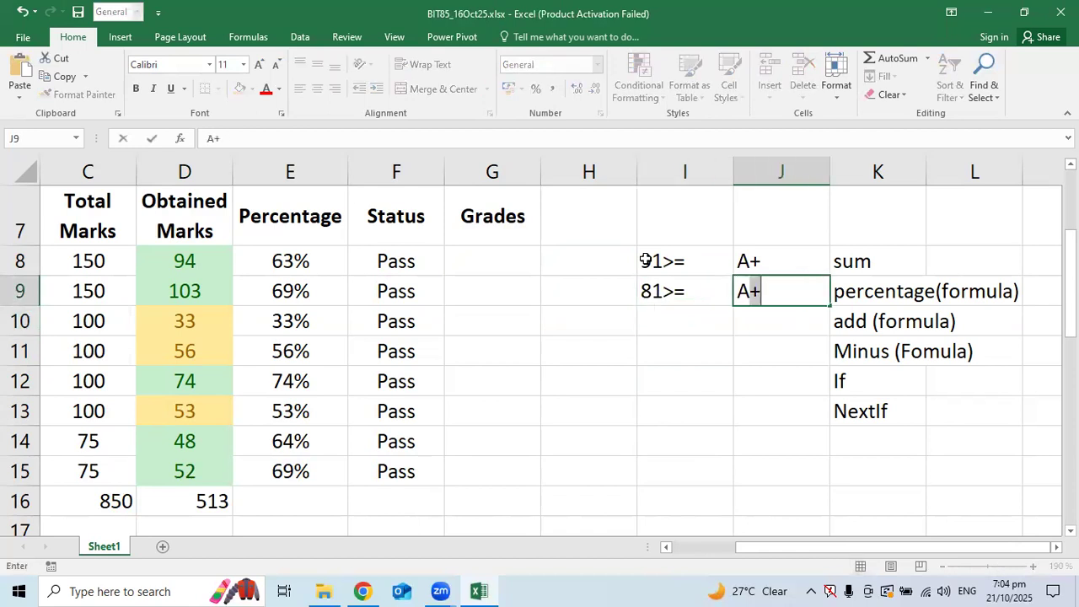
{"action": "key", "text": "BackSpace"}
{"action": "key", "text": "Return"}
Add the criteria rows 71>= B+ and 61>= B
{"action": "key", "text": "Left"}
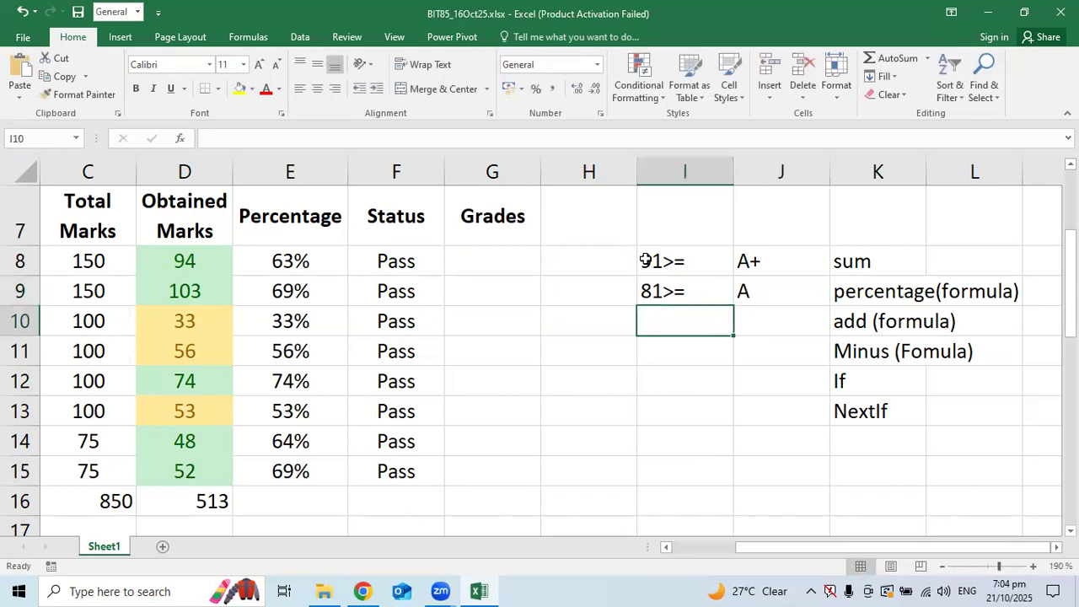
{"action": "type", "text": "71>="}
{"action": "key", "text": "Tab"}
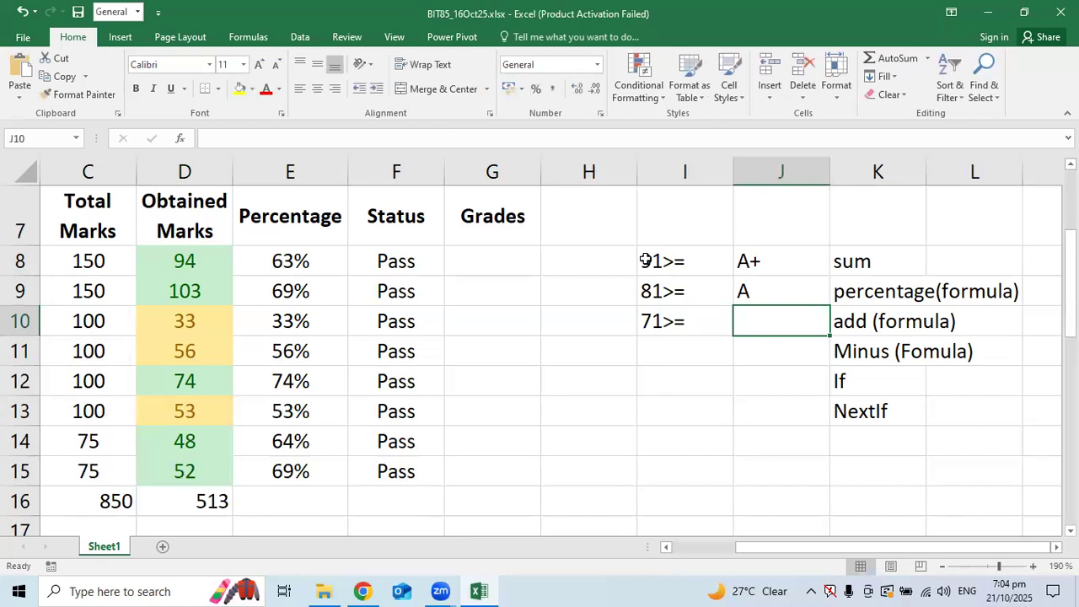
{"action": "type", "text": "B+"}
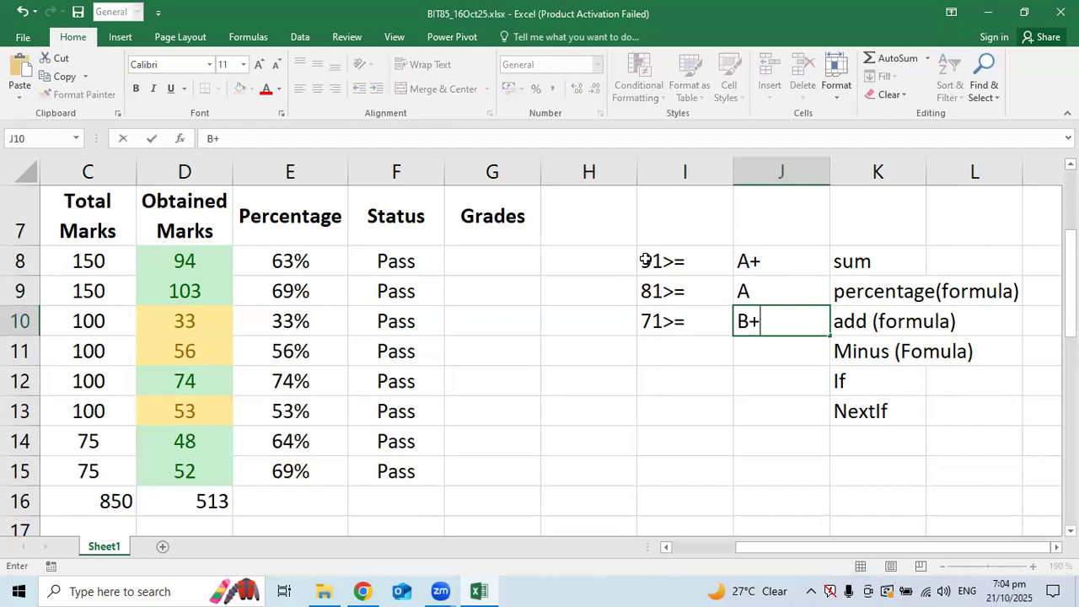
{"action": "key", "text": "Return"}
{"action": "type", "text": "60"}
{"action": "key", "text": "BackSpace"}
{"action": "type", "text": "1>="}
{"action": "key", "text": "Tab"}
{"action": "type", "text": "B+"}
{"action": "key", "text": "BackSpace"}
{"action": "key", "text": "Return"}
Add the criteria rows 51>= C and 41>= D
{"action": "type", "text": "5"}
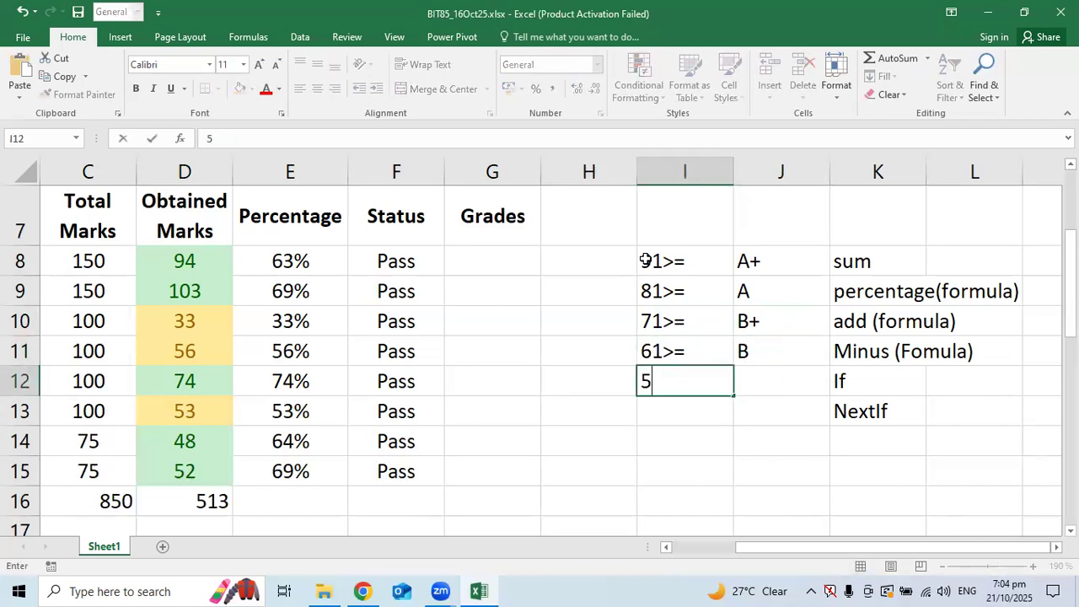
{"action": "type", "text": "1>="}
{"action": "key", "text": "Tab"}
{"action": "type", "text": "C"}
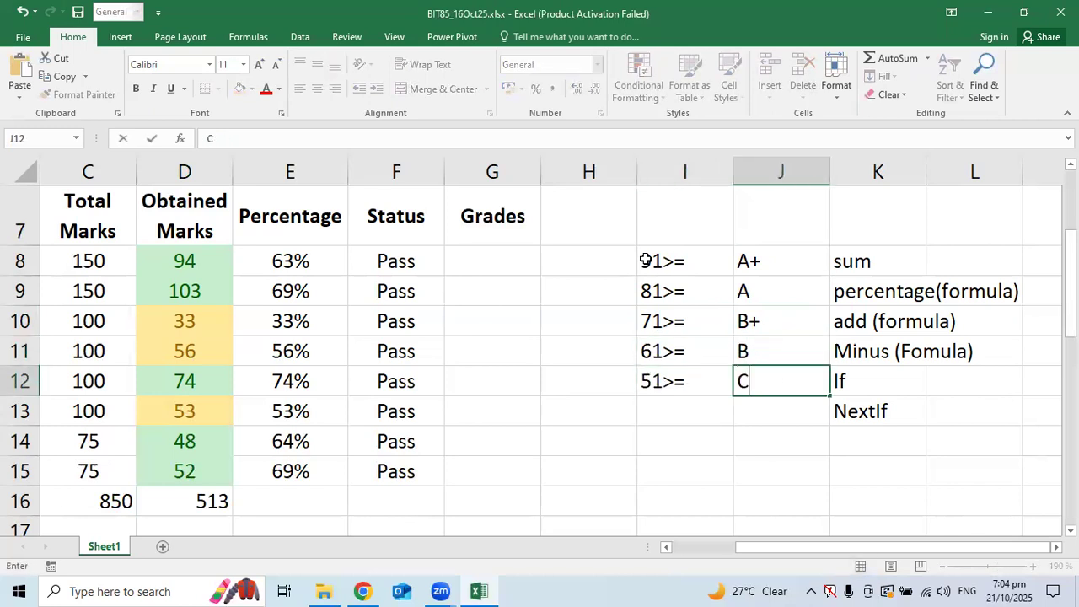
{"action": "key", "text": "Return"}
{"action": "type", "text": "41>="}
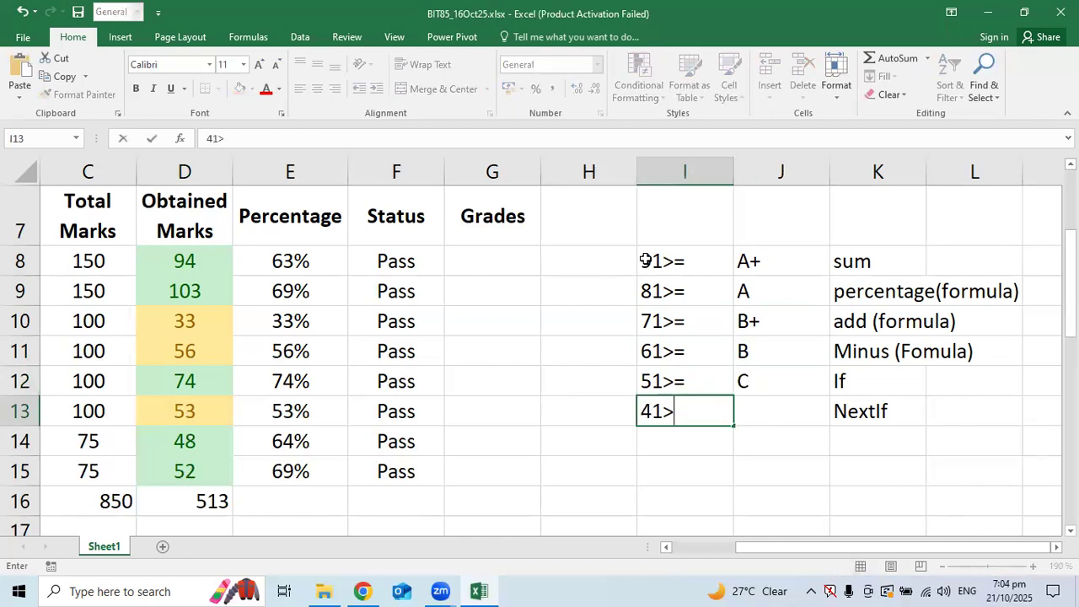
{"action": "key", "text": "Tab"}
{"action": "type", "text": "D"}
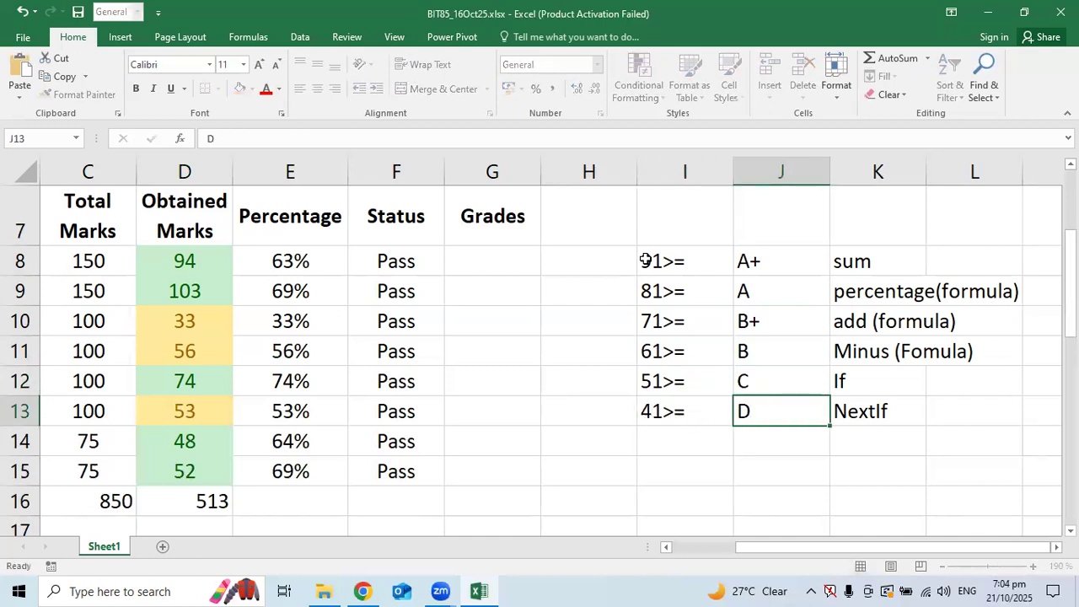
{"action": "key", "text": "Return"}
Add 33>= with grade E, then <33 with grade F
{"action": "type", "text": "33>="}
{"action": "key", "text": "Tab"}
{"action": "type", "text": "E"}
{"action": "key", "text": "Return"}
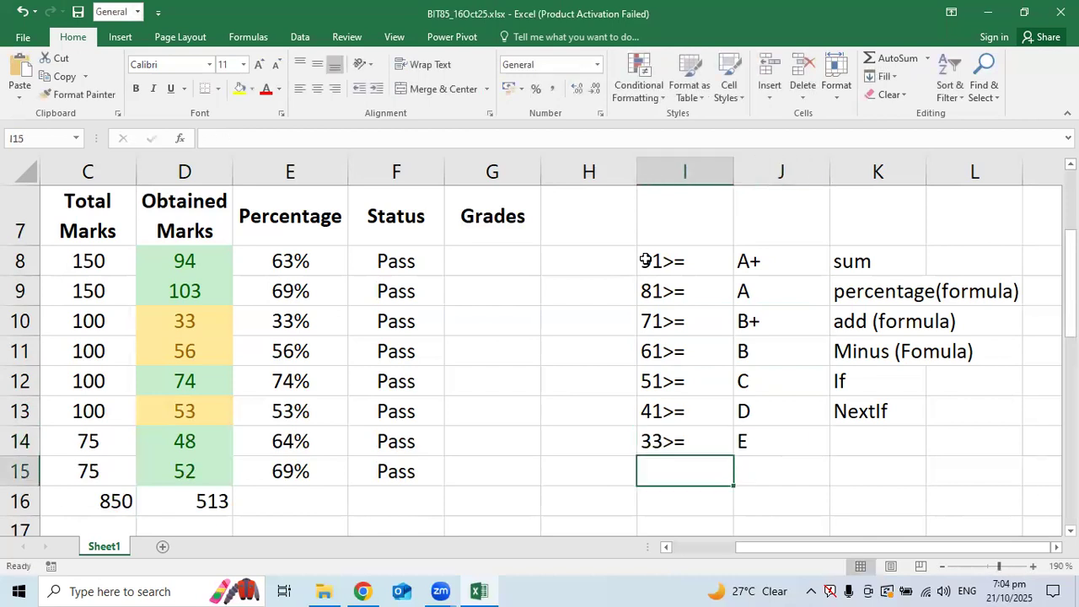
{"action": "type", "text": "<33"}
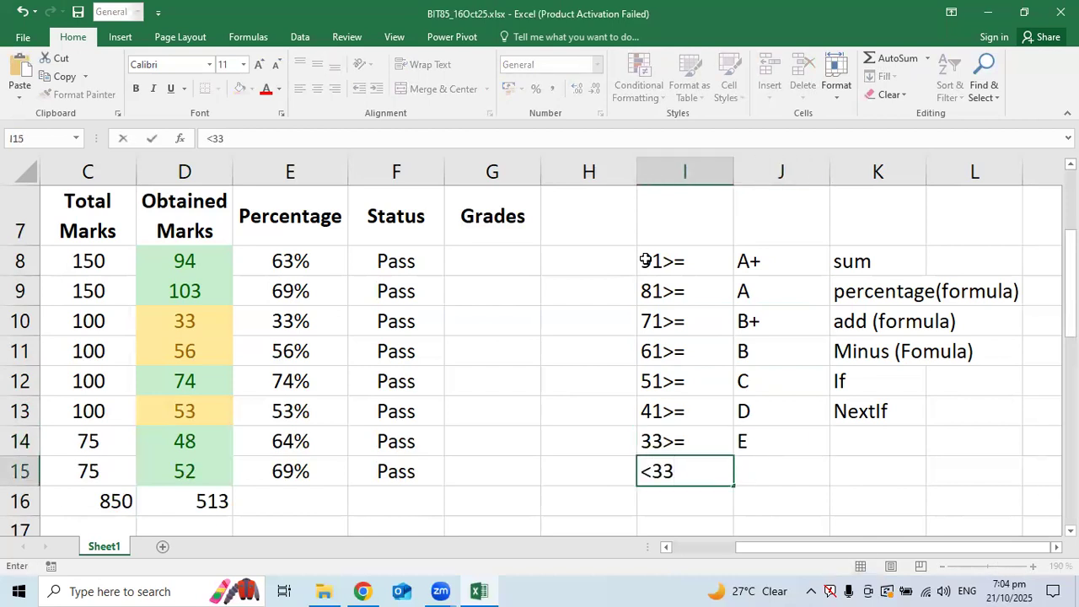
{"action": "key", "text": "Tab"}
{"action": "type", "text": "F"}
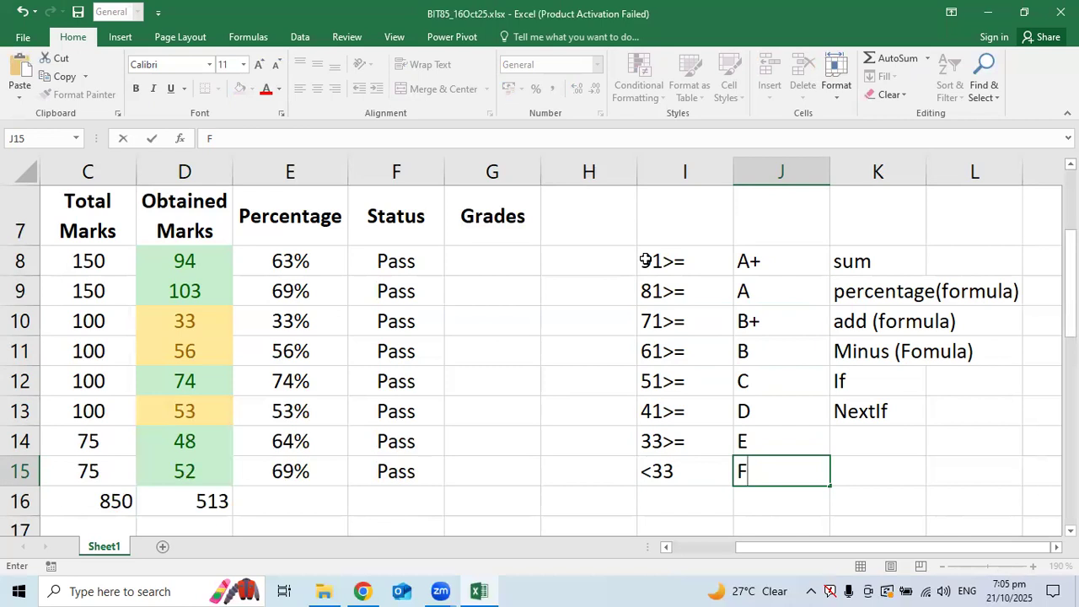
Insert a blank column at K, before the notes list
{"action": "left_click_drag", "start_coordinate": [682, 261], "coordinate": [775, 470]}
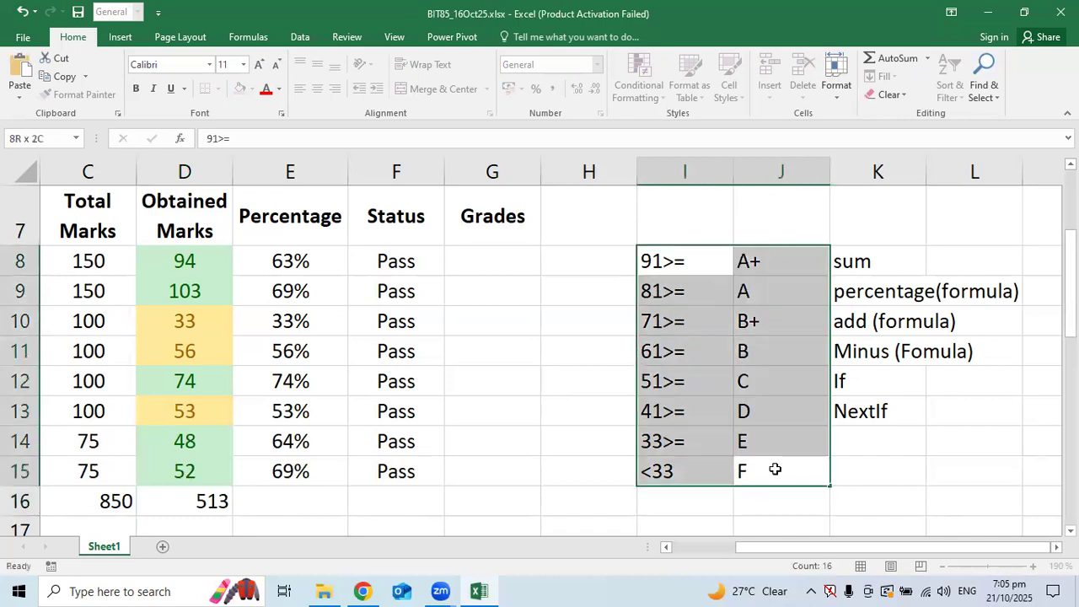
{"action": "right_click", "coordinate": [877, 177]}
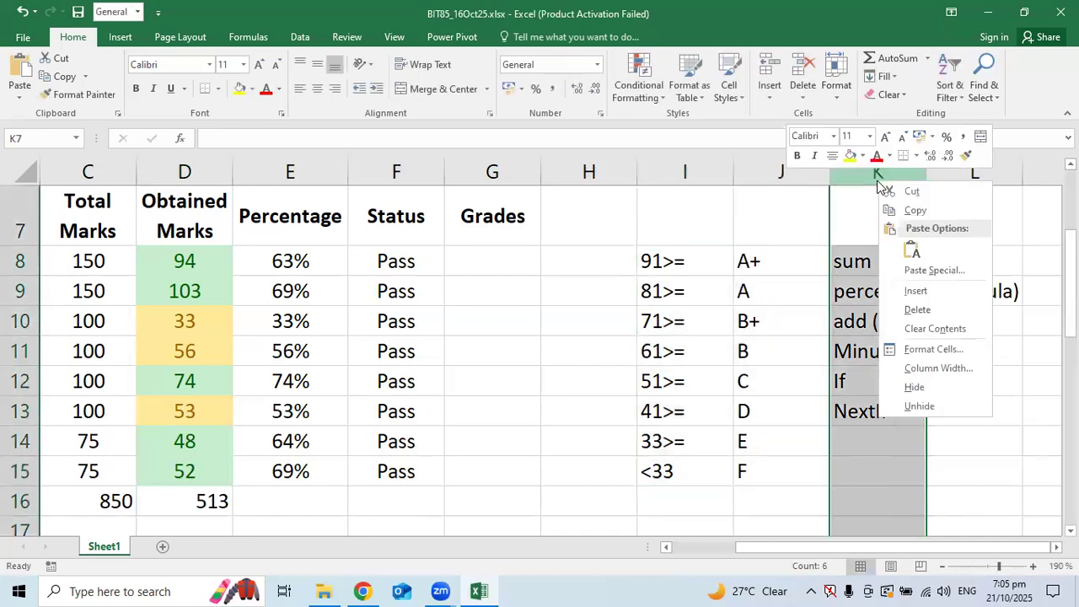
{"action": "left_click", "coordinate": [917, 290]}
{"action": "left_click", "coordinate": [881, 310]}
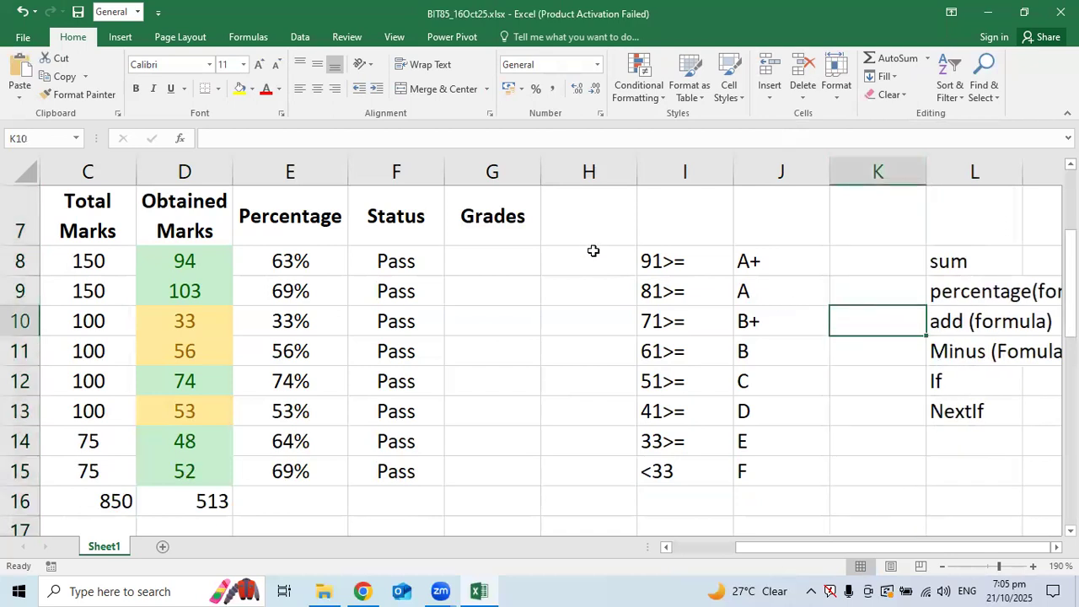
Check the criteria entries 91>= A+ through 61>= B in I8:J11
{"action": "left_click", "coordinate": [706, 258]}
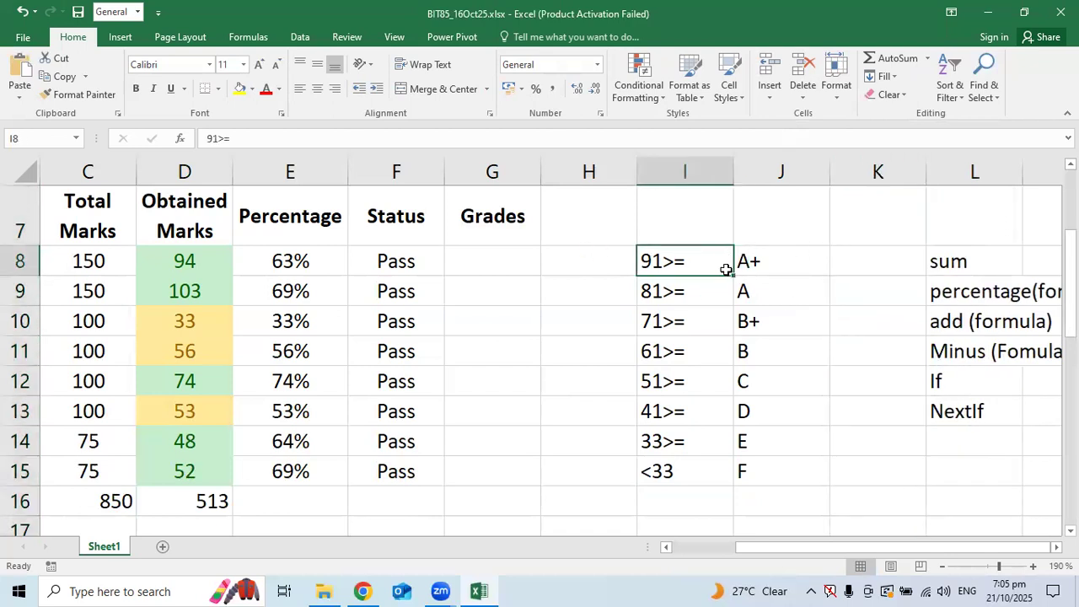
{"action": "left_click", "coordinate": [784, 267]}
{"action": "left_click", "coordinate": [666, 287]}
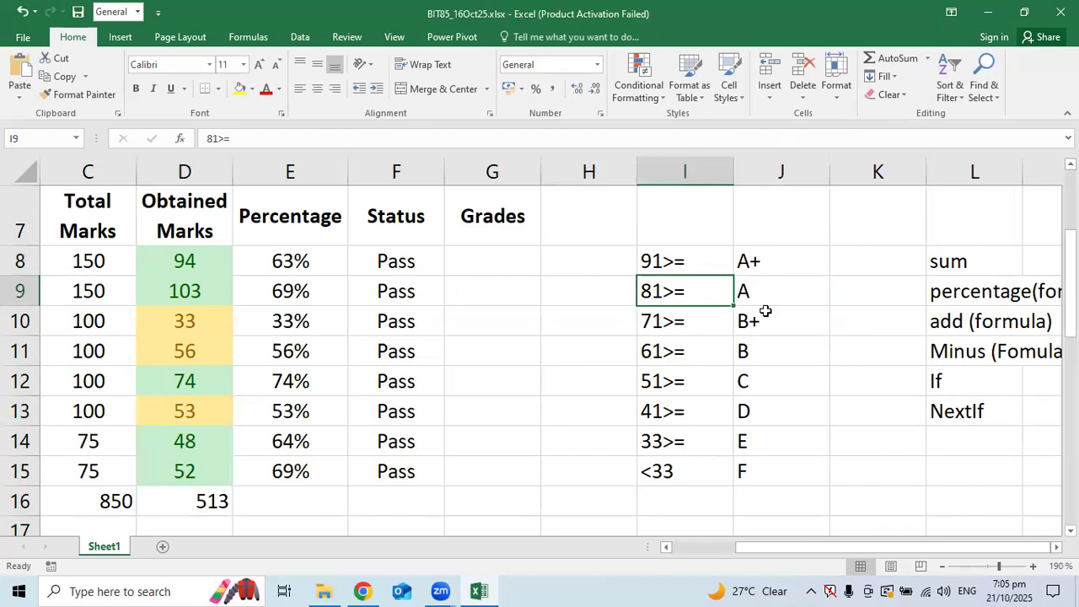
{"action": "left_click", "coordinate": [757, 293]}
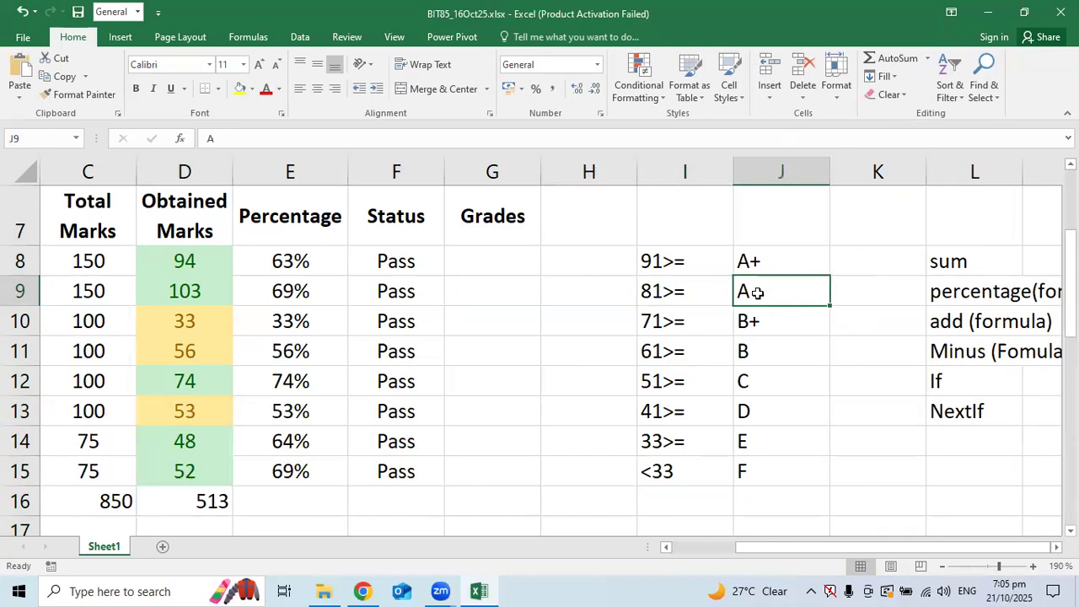
{"action": "left_click", "coordinate": [642, 315]}
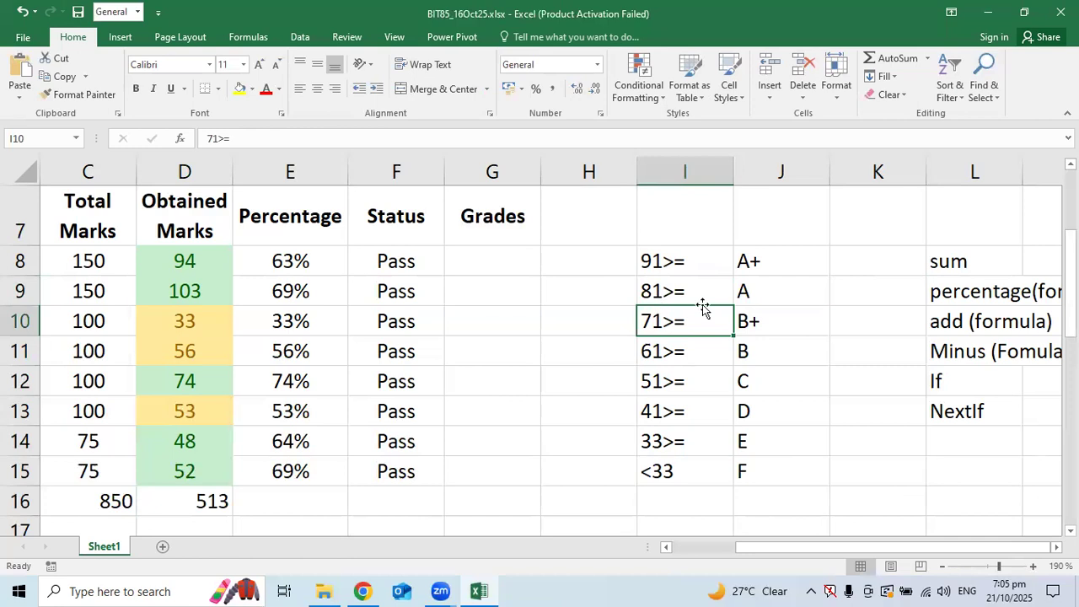
{"action": "left_click", "coordinate": [782, 322]}
{"action": "left_click", "coordinate": [647, 354]}
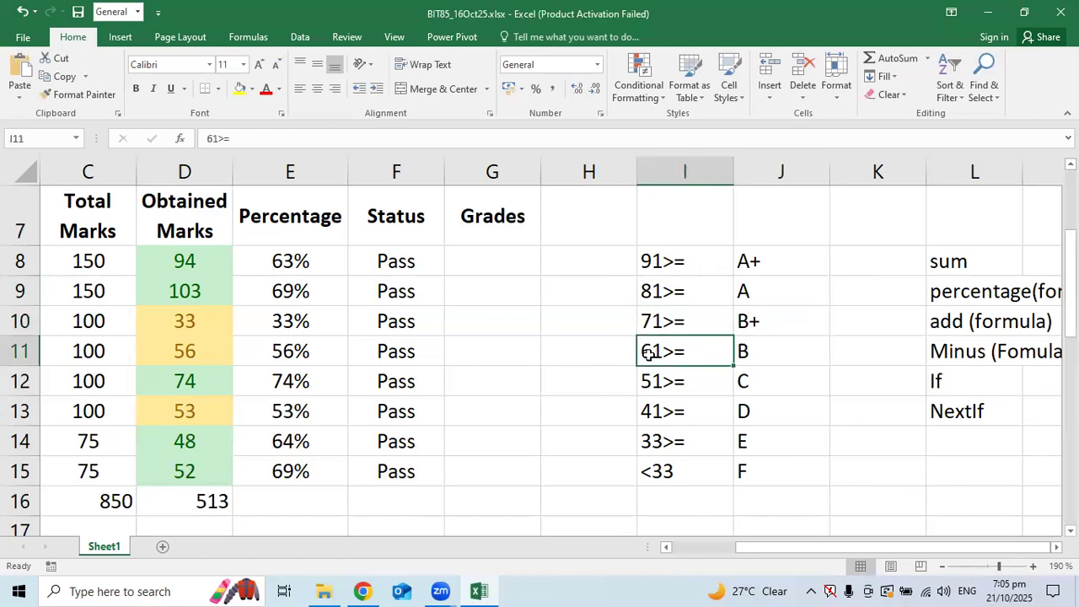
{"action": "left_click", "coordinate": [780, 353]}
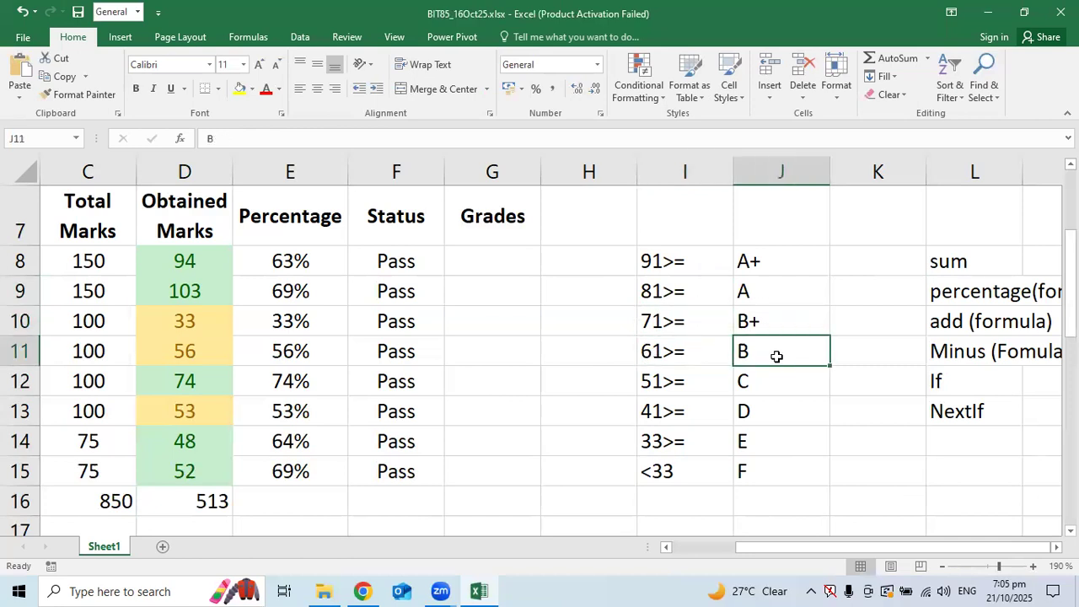
Check the entries 51>= C through <33 F, then select G8
{"action": "left_click", "coordinate": [649, 381]}
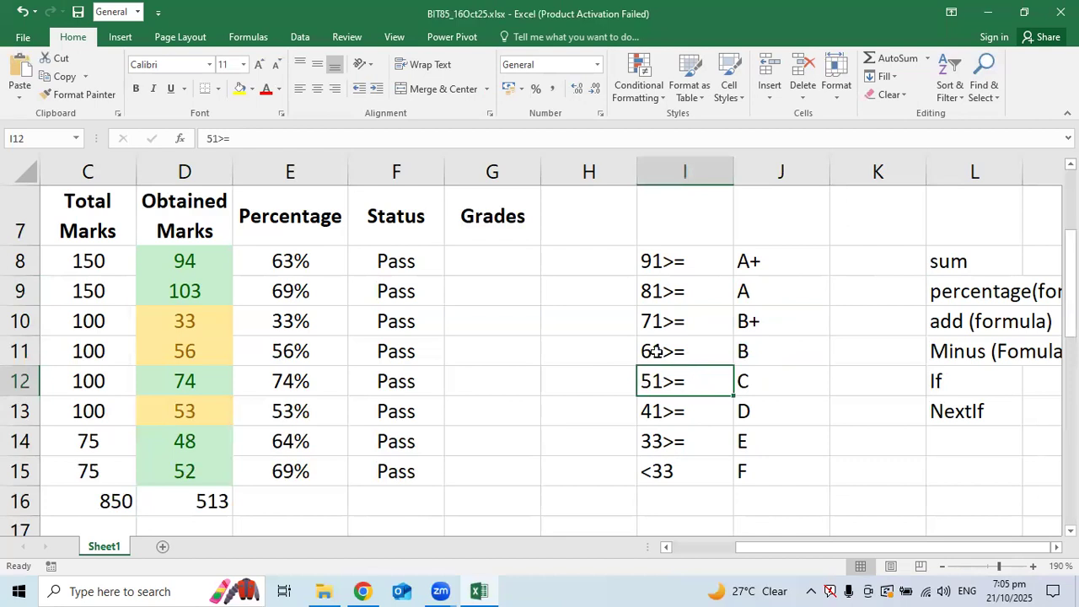
{"action": "left_click", "coordinate": [761, 382]}
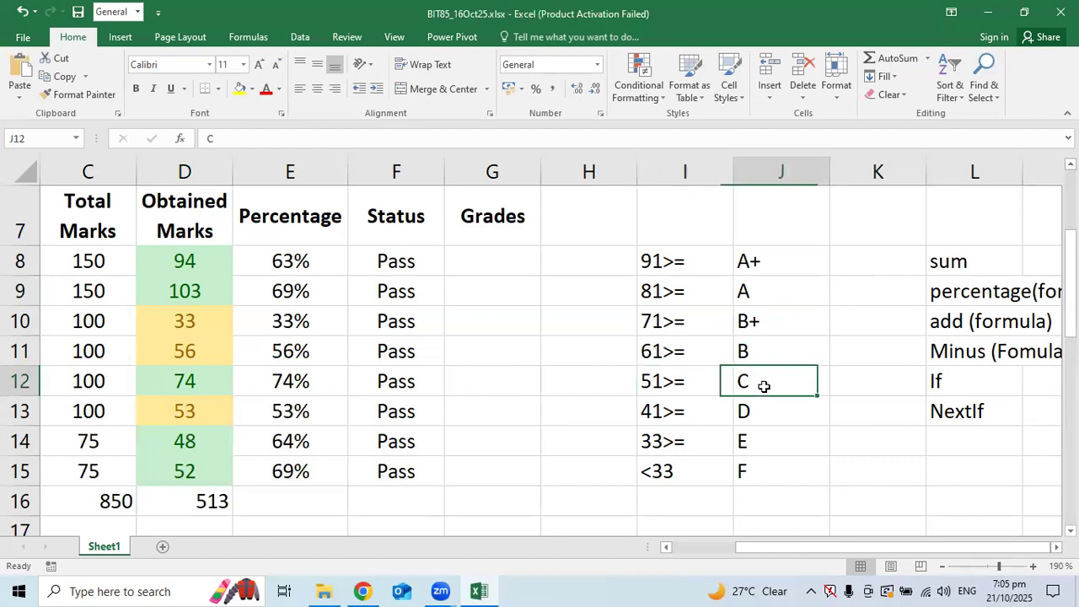
{"action": "left_click", "coordinate": [653, 411]}
{"action": "left_click", "coordinate": [776, 409]}
{"action": "left_click", "coordinate": [646, 441]}
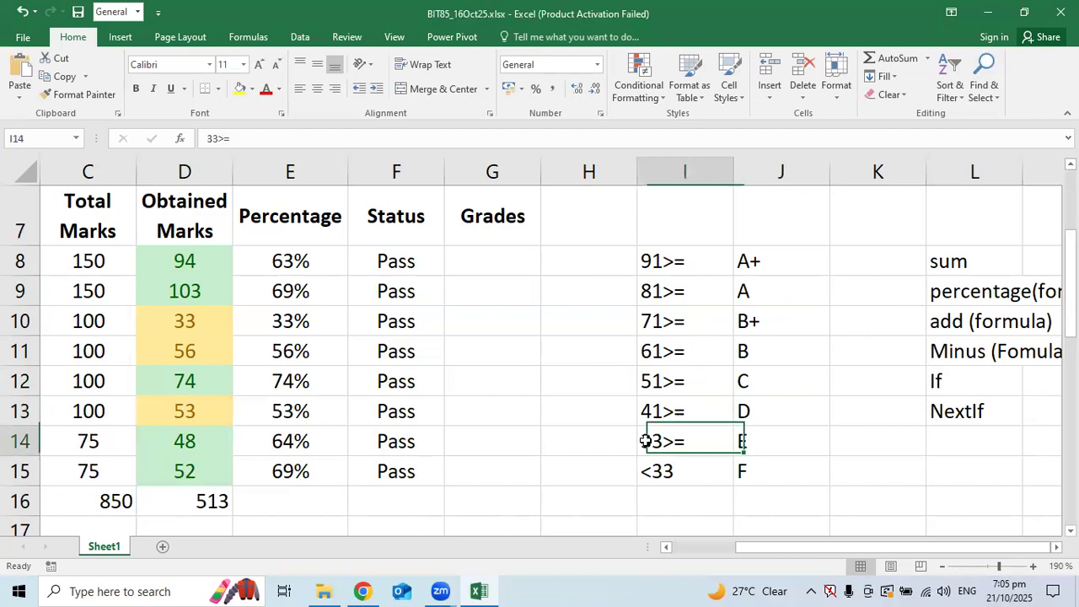
{"action": "left_click", "coordinate": [771, 440]}
{"action": "left_click", "coordinate": [660, 472]}
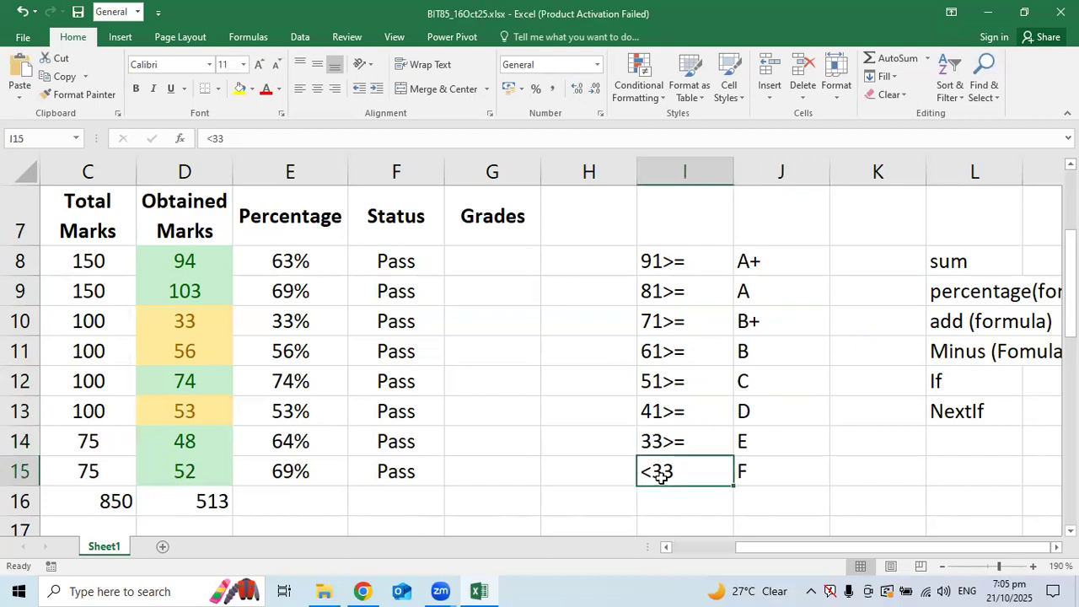
{"action": "left_click", "coordinate": [802, 468]}
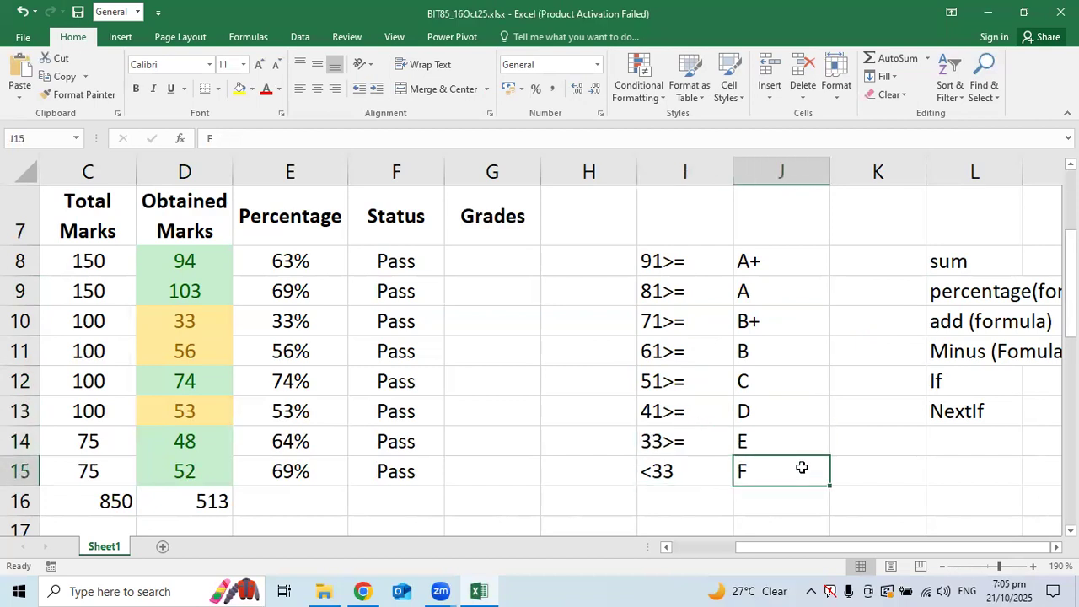
{"action": "left_click", "coordinate": [508, 271]}
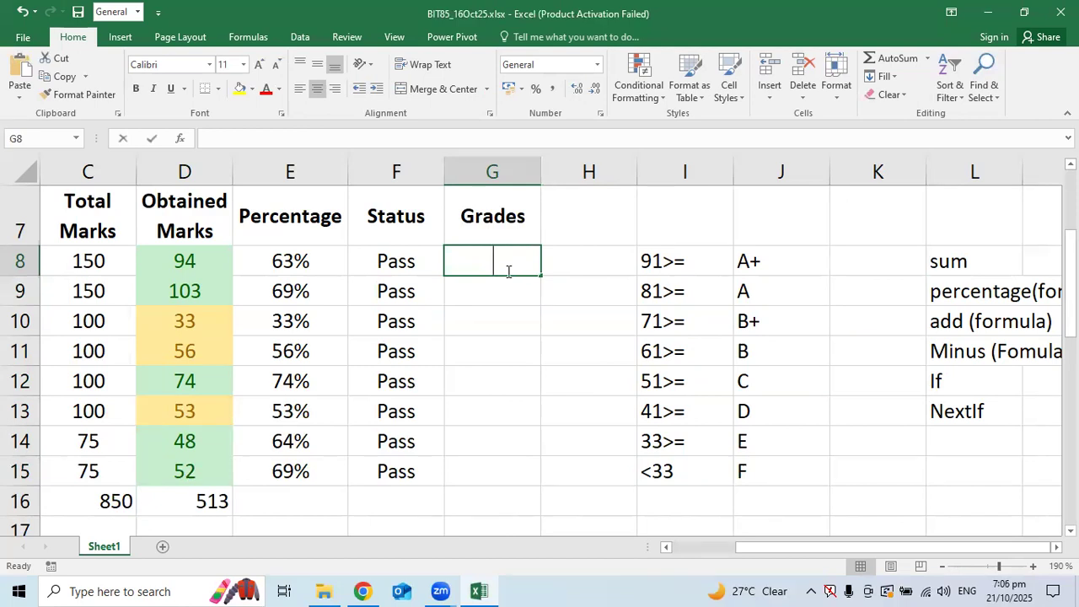
In G8, type =if(e8>=91%, to begin the grade formula
{"action": "type", "text": "=if"}
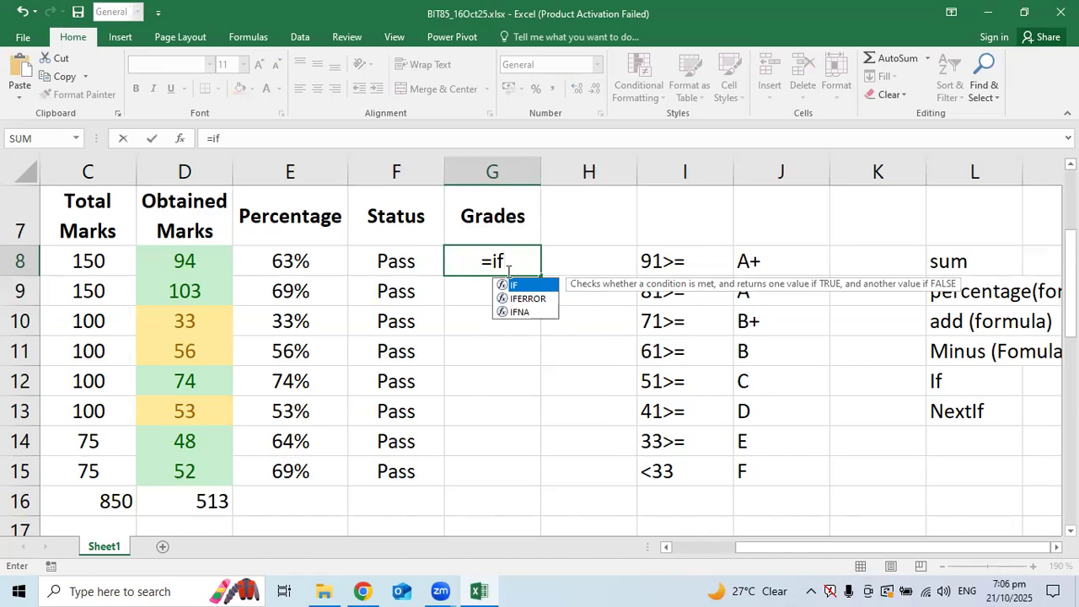
{"action": "type", "text": "("}
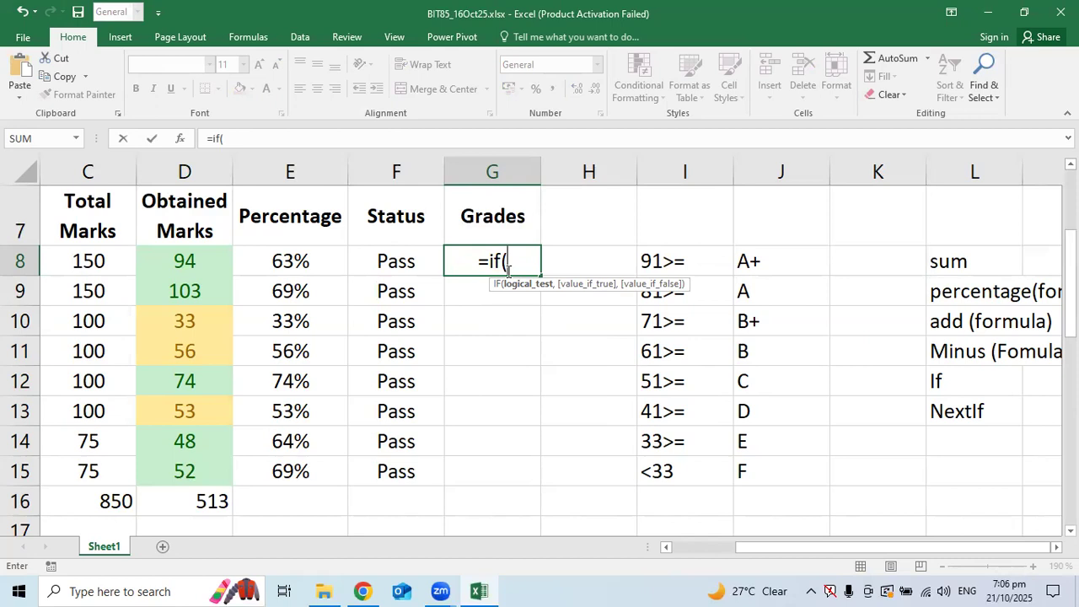
{"action": "type", "text": "e"}
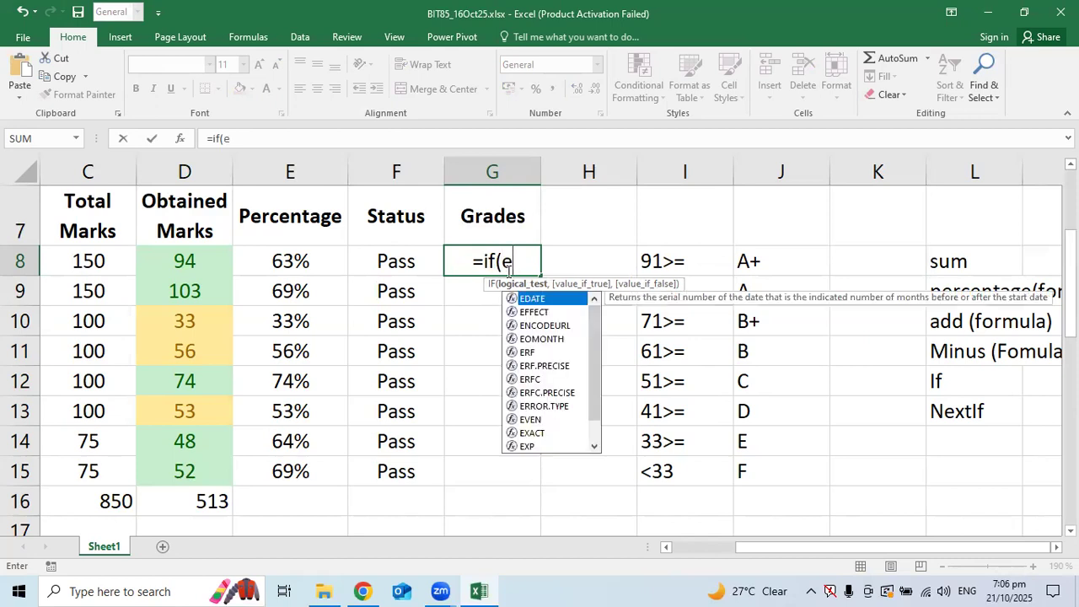
{"action": "type", "text": "8"}
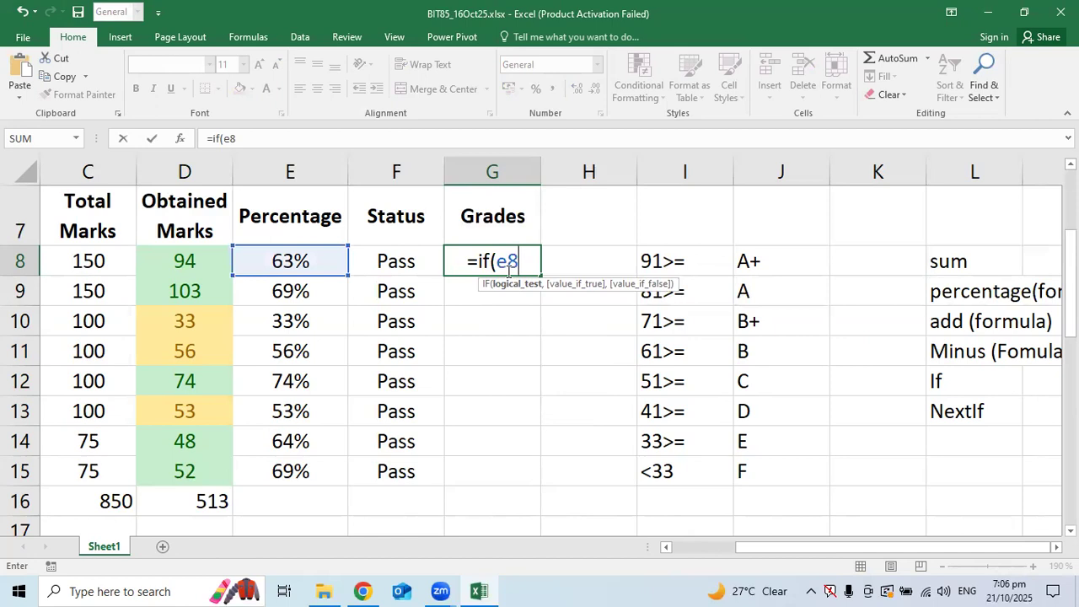
{"action": "type", "text": ">"}
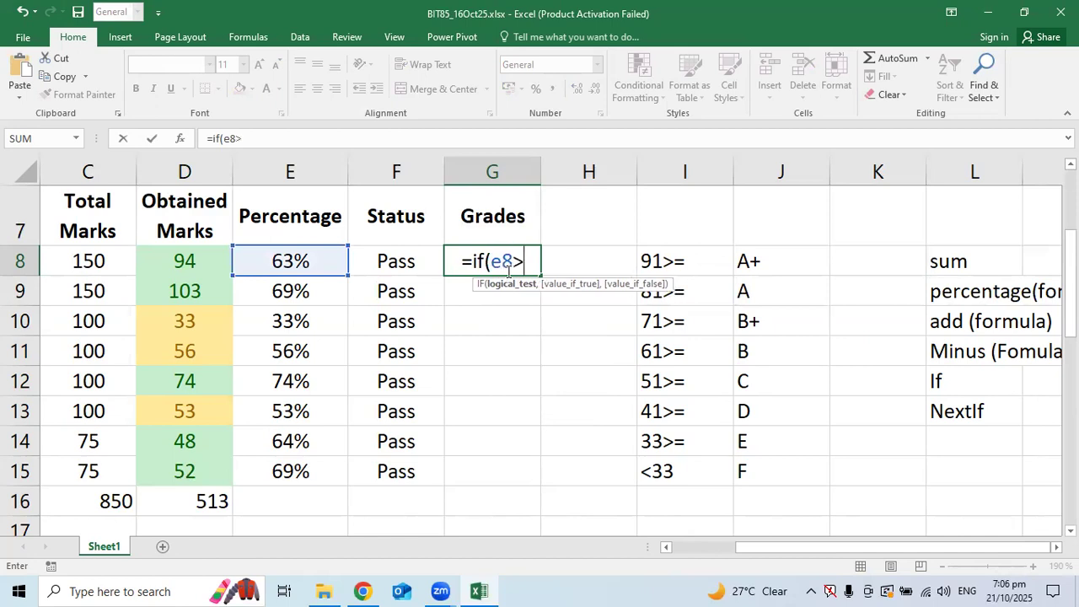
{"action": "type", "text": "=91%"}
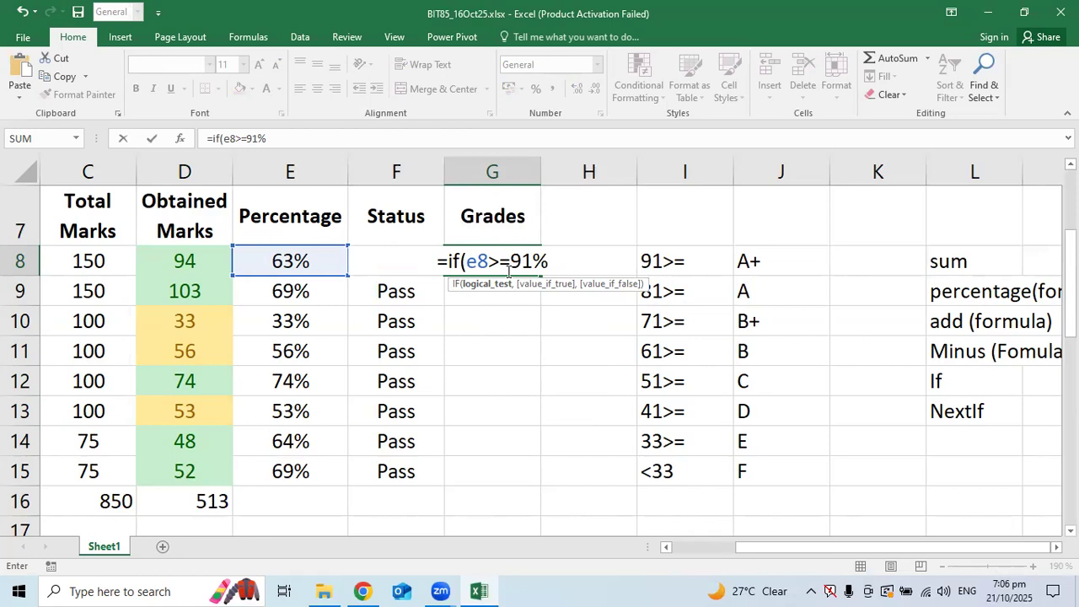
{"action": "type", "text": ","}
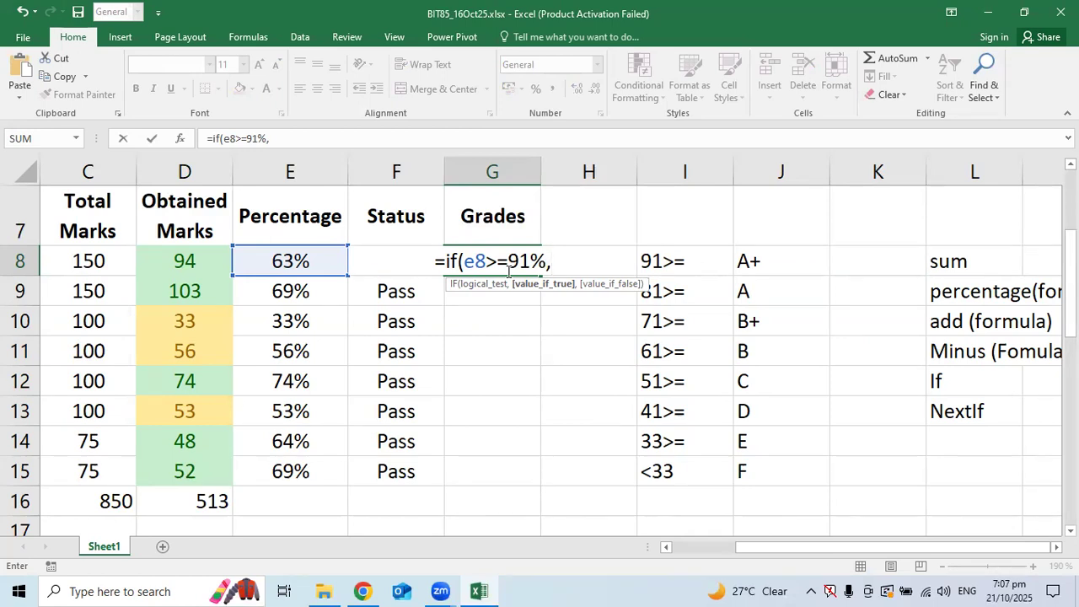
Finish the first clause with "A+" and paste a copy as the fallback
{"action": "type", "text": "\"A"}
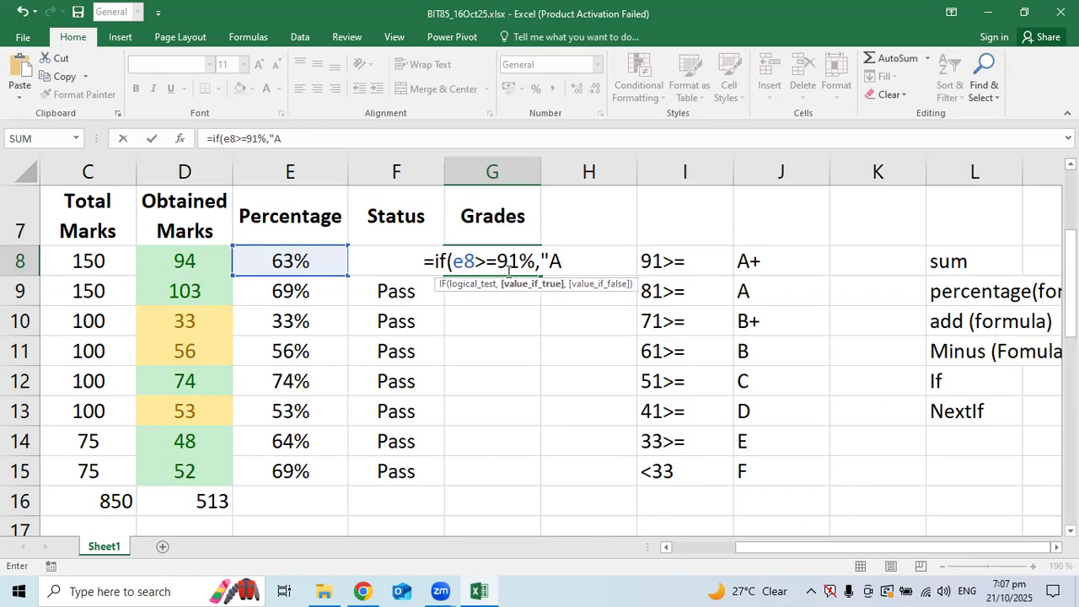
{"action": "type", "text": "+\""}
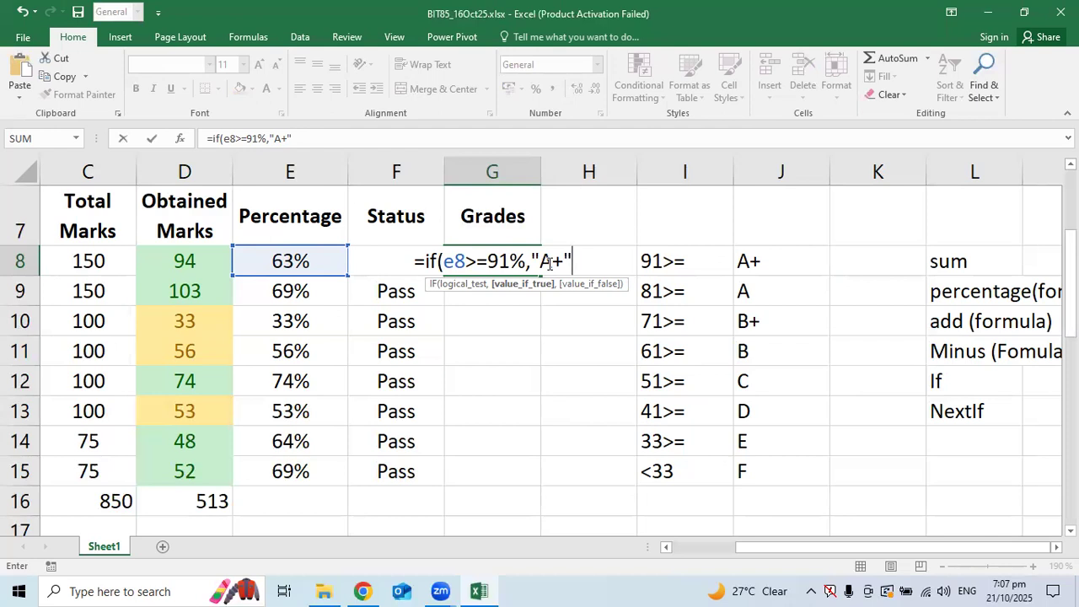
{"action": "type", "text": ","}
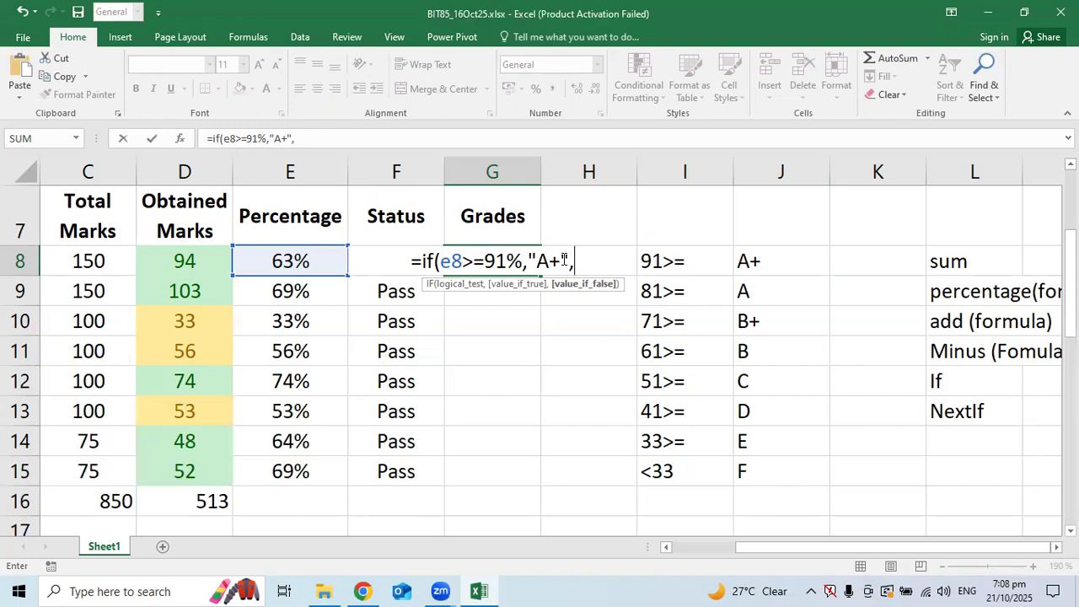
{"action": "type", "text": "if"}
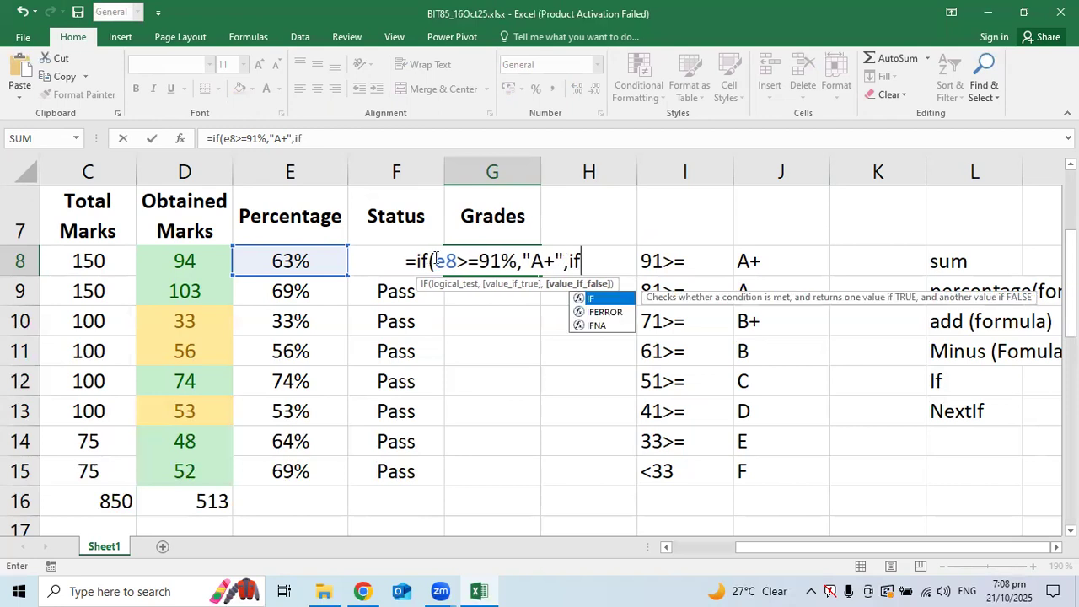
{"action": "left_click_drag", "start_coordinate": [561, 260], "coordinate": [417, 258]}
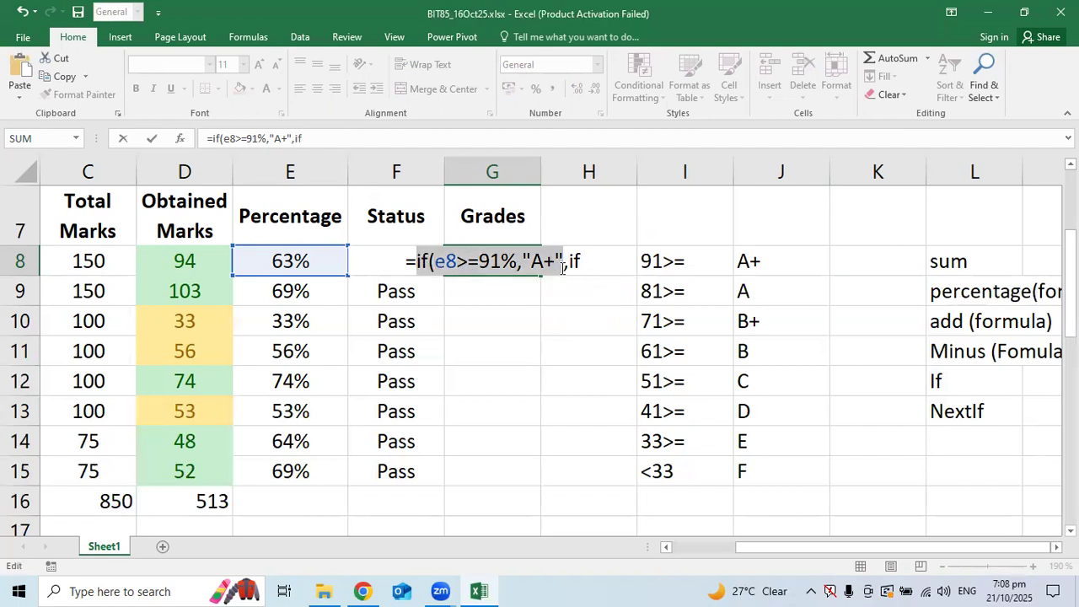
{"action": "left_click_drag", "start_coordinate": [563, 260], "coordinate": [416, 261]}
{"action": "left_click", "coordinate": [597, 258]}
{"action": "key", "text": "BackSpace"}
{"action": "key", "text": "BackSpace"}
{"action": "type", "text": "if(e8>=91%,\"A+\","}
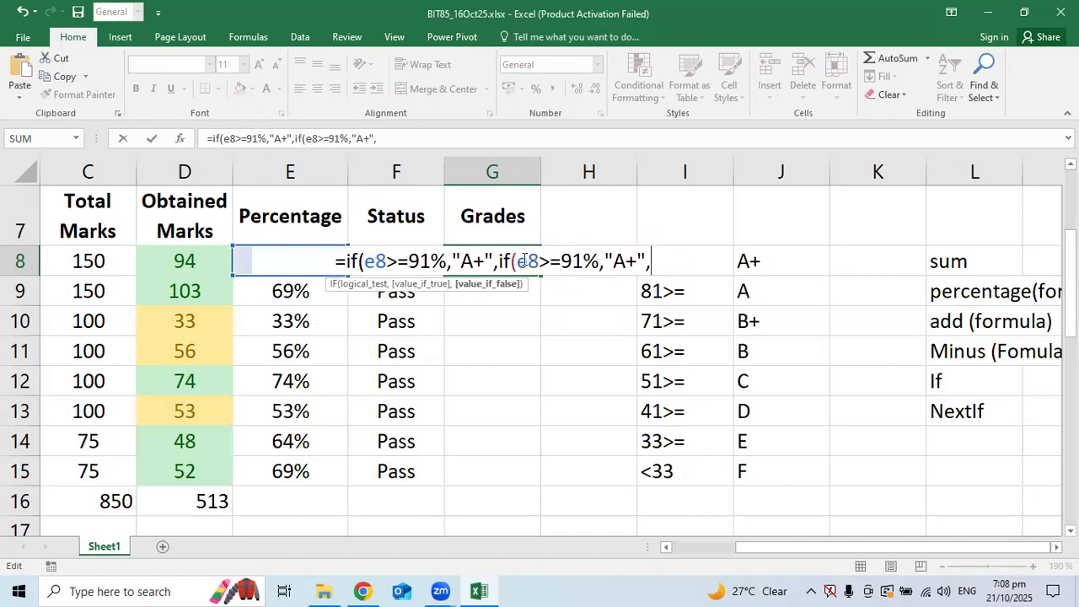
Change the nested clause to test 81% and return "A"
{"action": "left_click", "coordinate": [561, 263]}
{"action": "key", "text": "Delete"}
{"action": "type", "text": "8"}
{"action": "key", "text": "Right"}
{"action": "key", "text": "Right"}
{"action": "key", "text": "Right"}
{"action": "key", "text": "Right"}
{"action": "key", "text": "Right"}
{"action": "key", "text": "Right"}
{"action": "key", "text": "Left"}
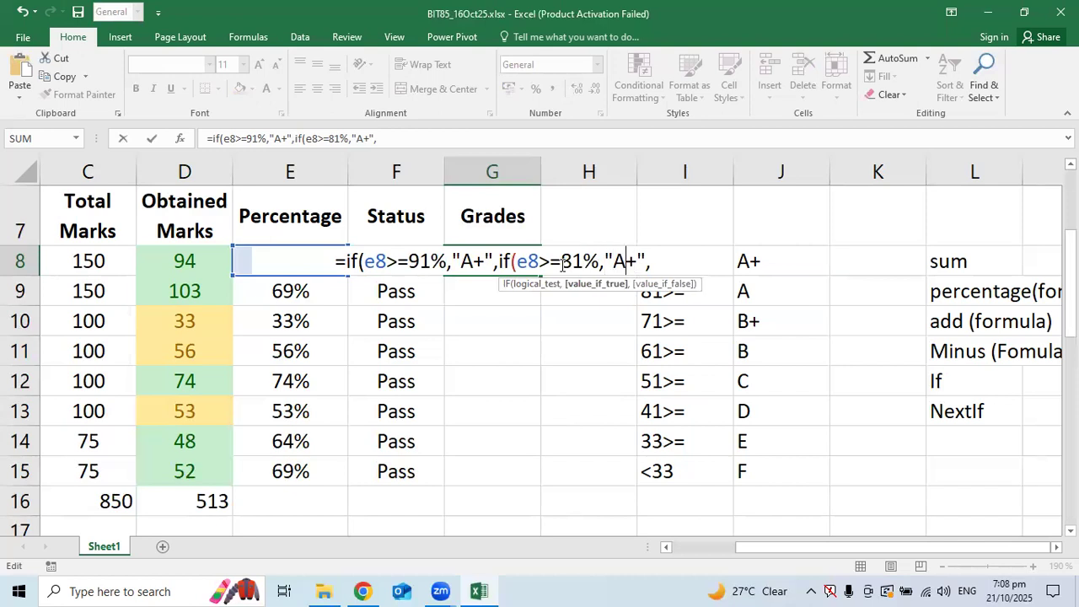
{"action": "key", "text": "Delete"}
{"action": "key", "text": "Right"}
{"action": "key", "text": "Right"}
Append a third clause testing 71% with grade "B+"
{"action": "type", "text": "if(e8>=91%,\"A+\","}
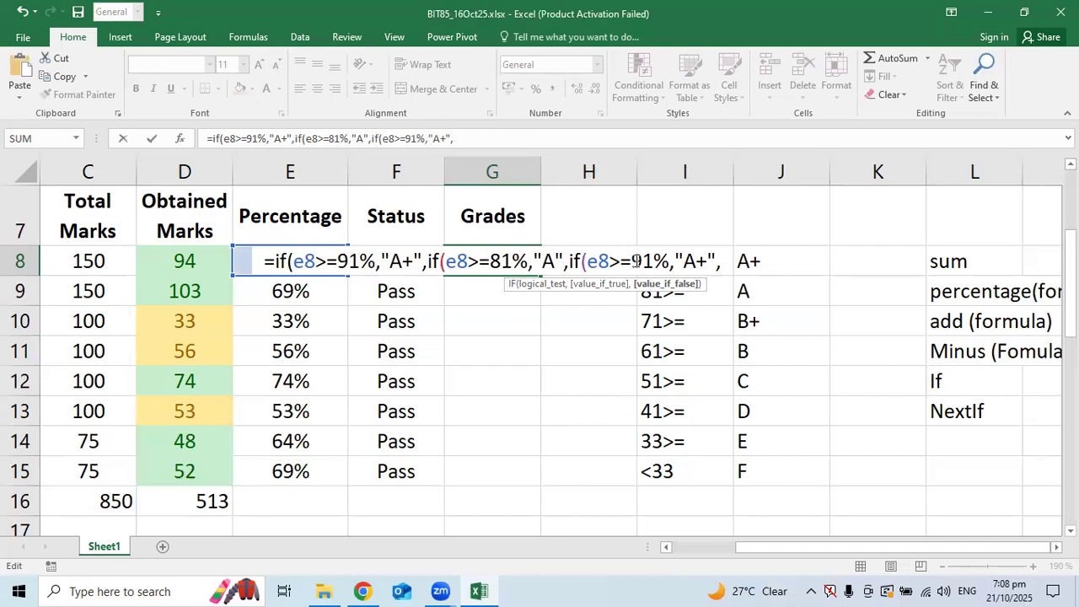
{"action": "left_click_drag", "start_coordinate": [642, 262], "coordinate": [632, 263]}
{"action": "type", "text": "7"}
{"action": "key", "text": "Right"}
{"action": "key", "text": "Right"}
{"action": "key", "text": "Right"}
{"action": "key", "text": "Right"}
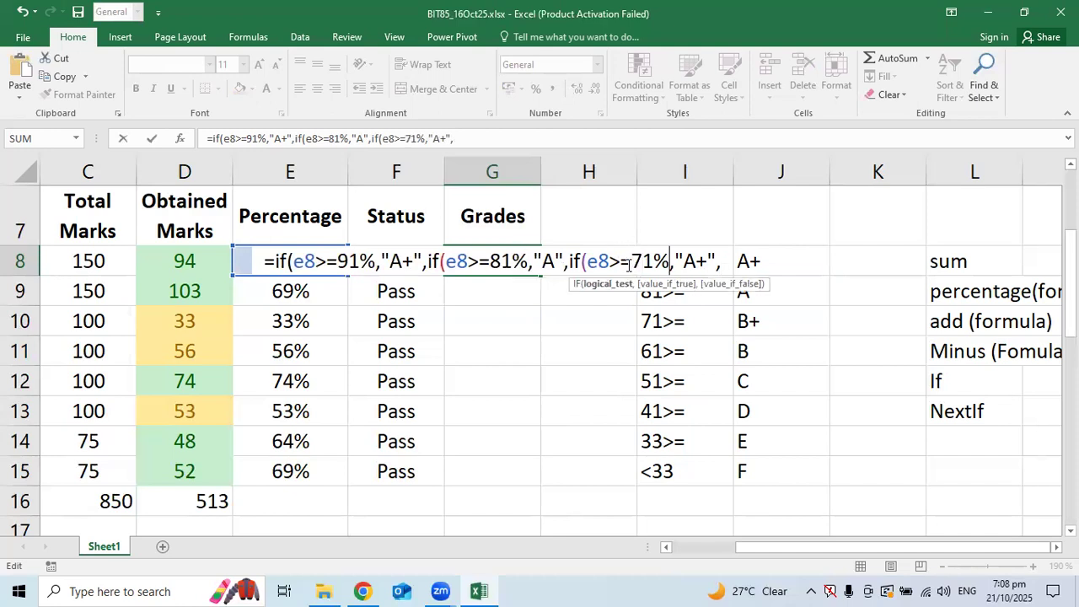
{"action": "key", "text": "shift+Right"}
{"action": "type", "text": "B"}
{"action": "key", "text": "Right"}
{"action": "key", "text": "Right"}
{"action": "key", "text": "Right"}
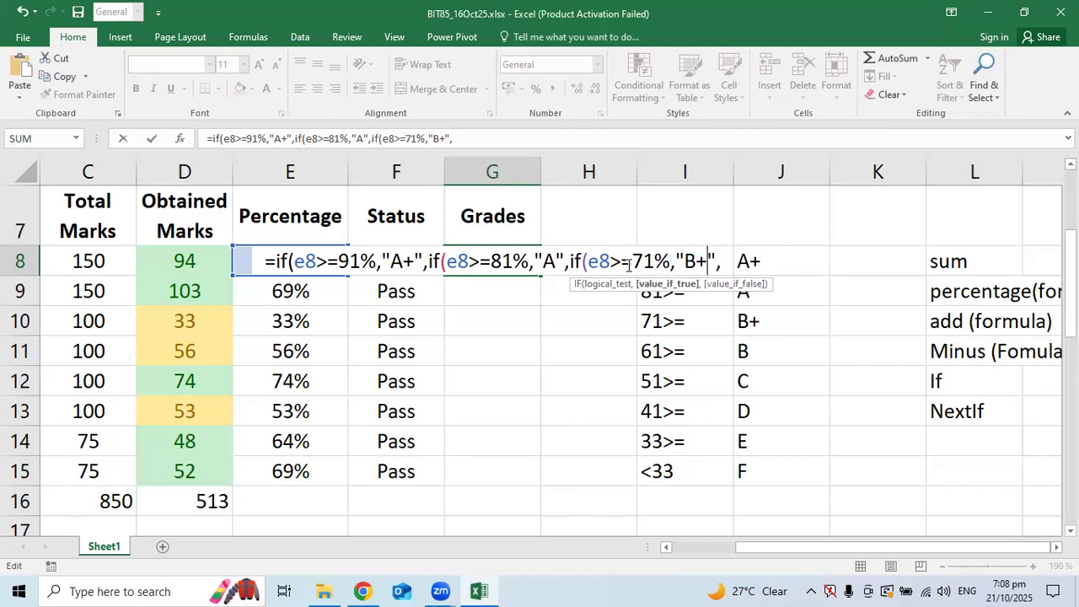
Append a fourth clause testing 61% with grade "B"
{"action": "type", "text": "if(e8>=91%,\"A+\","}
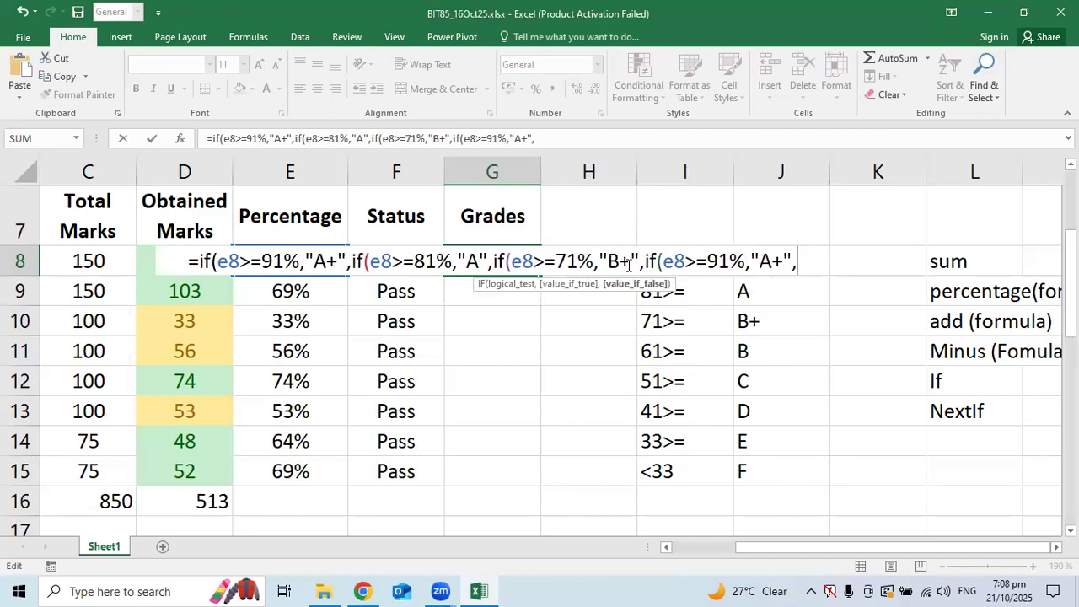
{"action": "key", "text": "Left"}
{"action": "key", "text": "Left"}
{"action": "key", "text": "Left"}
{"action": "key", "text": "Left"}
{"action": "key", "text": "Left"}
{"action": "key", "text": "Left"}
{"action": "key", "text": "Left"}
{"action": "key", "text": "Left"}
{"action": "key", "text": "shift+Right"}
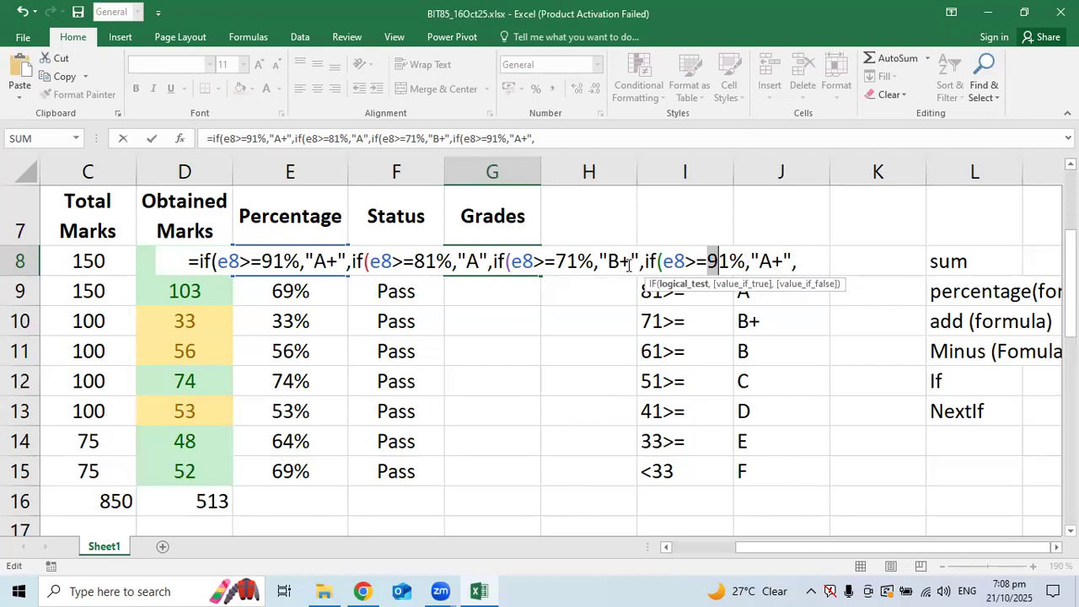
{"action": "type", "text": "6"}
{"action": "key", "text": "Right"}
{"action": "key", "text": "Right"}
{"action": "key", "text": "Right"}
{"action": "key", "text": "Right"}
{"action": "key", "text": "shift+Right"}
{"action": "key", "text": "shift+Right"}
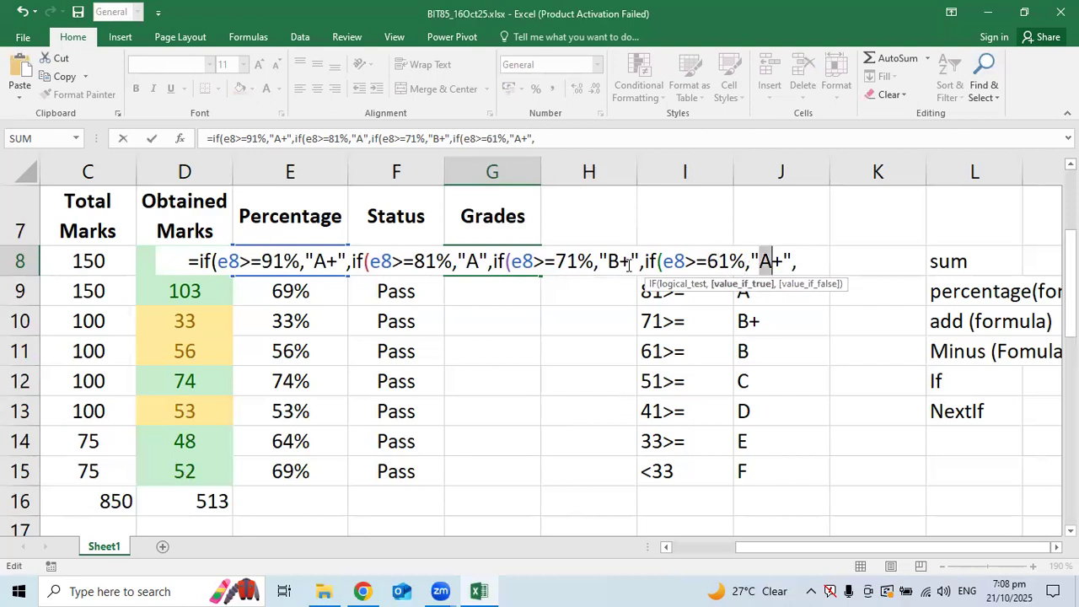
{"action": "type", "text": "B"}
{"action": "key", "text": "Right"}
{"action": "key", "text": "Right"}
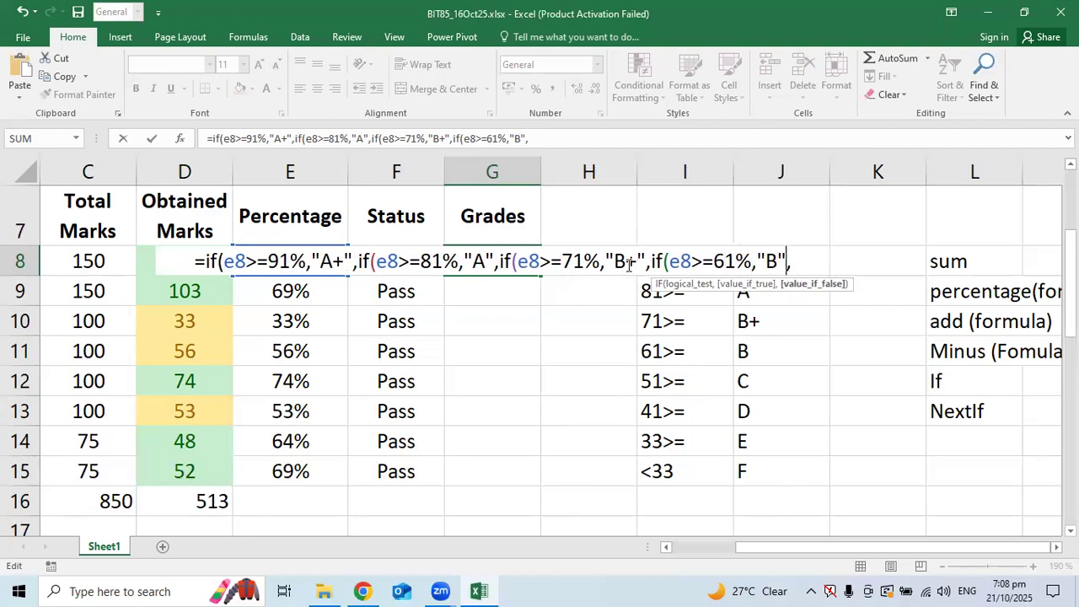
Append a fifth clause testing 51% with grade "C"
{"action": "type", "text": "if(e8>=91%,\"A+\","}
{"action": "key", "text": "Left"}
{"action": "key", "text": "Left"}
{"action": "key", "text": "Left"}
{"action": "key", "text": "Left"}
{"action": "key", "text": "Left"}
{"action": "key", "text": "Left"}
{"action": "key", "text": "Left"}
{"action": "key", "text": "Left"}
{"action": "key", "text": "Left"}
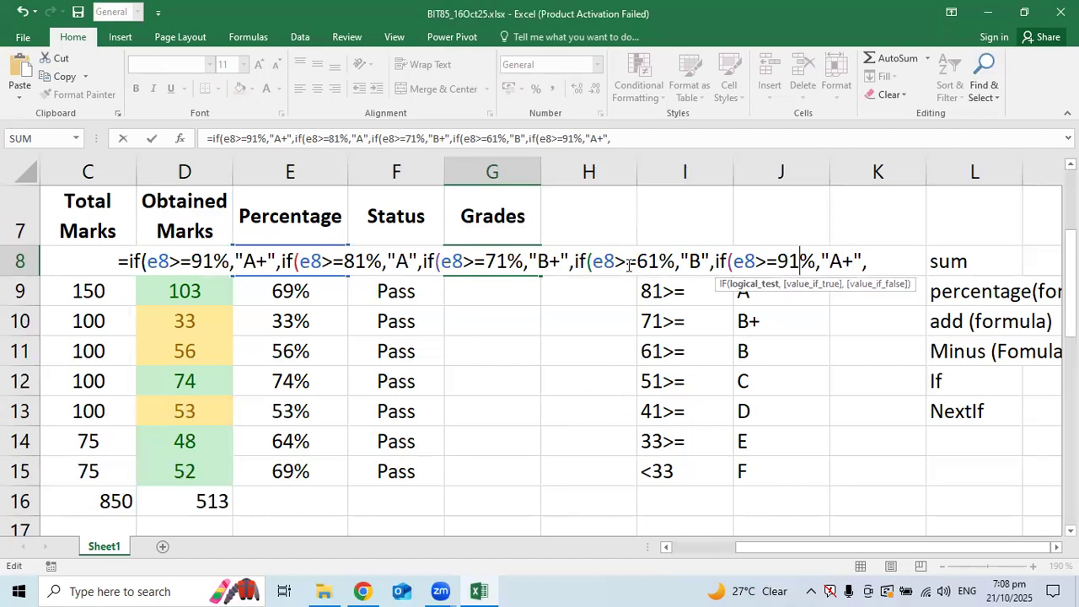
{"action": "key", "text": "shift+Right"}
{"action": "type", "text": "8"}
{"action": "key", "text": "shift+Left"}
{"action": "type", "text": "5"}
{"action": "key", "text": "Right"}
{"action": "key", "text": "Right"}
{"action": "key", "text": "Right"}
{"action": "key", "text": "Right"}
{"action": "key", "text": "shift+Right"}
{"action": "key", "text": "shift+Right"}
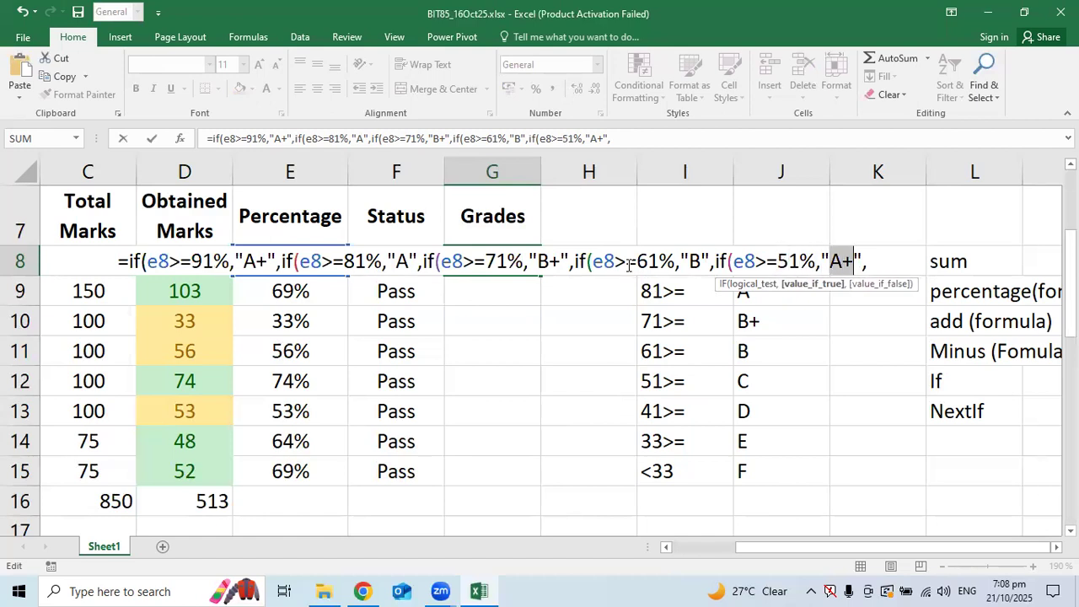
{"action": "type", "text": "C"}
{"action": "key", "text": "Right"}
{"action": "key", "text": "Right"}
Add an IF clause to G8's formula giving grade D for scores of at least 41%
{"action": "type", "text": "if(e8>=91%,\"A+\","}
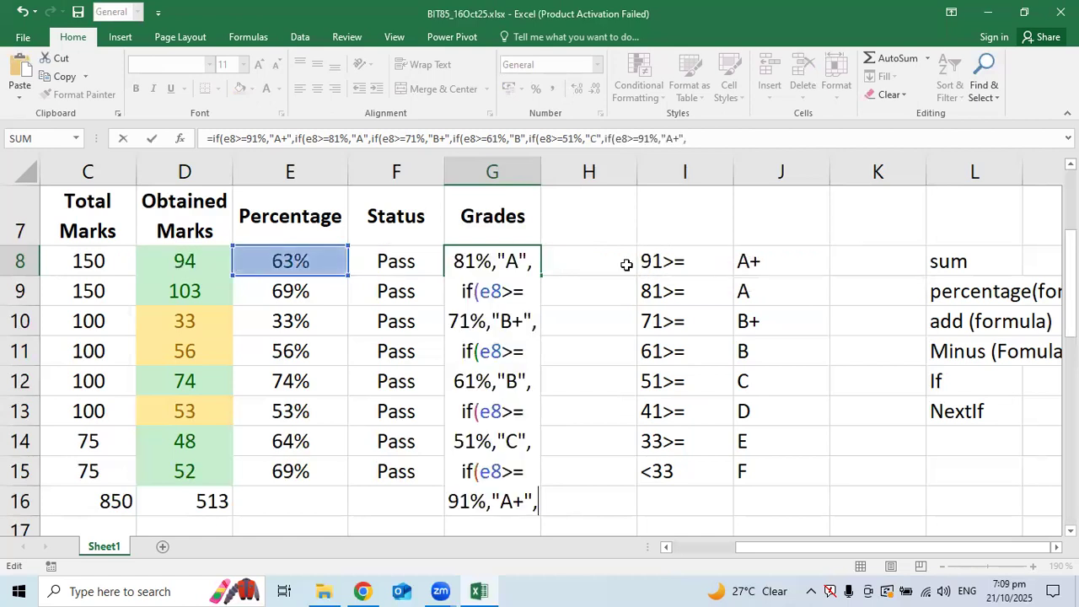
{"action": "key", "text": "Left"}
{"action": "key", "text": "Left"}
{"action": "key", "text": "Left"}
{"action": "key", "text": "Left"}
{"action": "key", "text": "Left"}
{"action": "key", "text": "Left"}
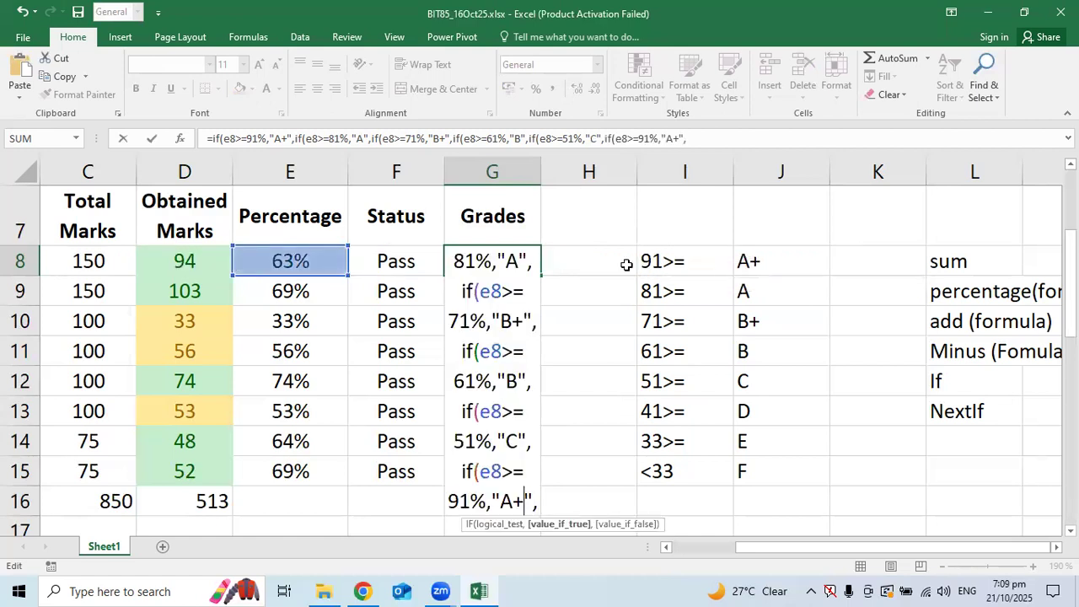
{"action": "key", "text": "Left"}
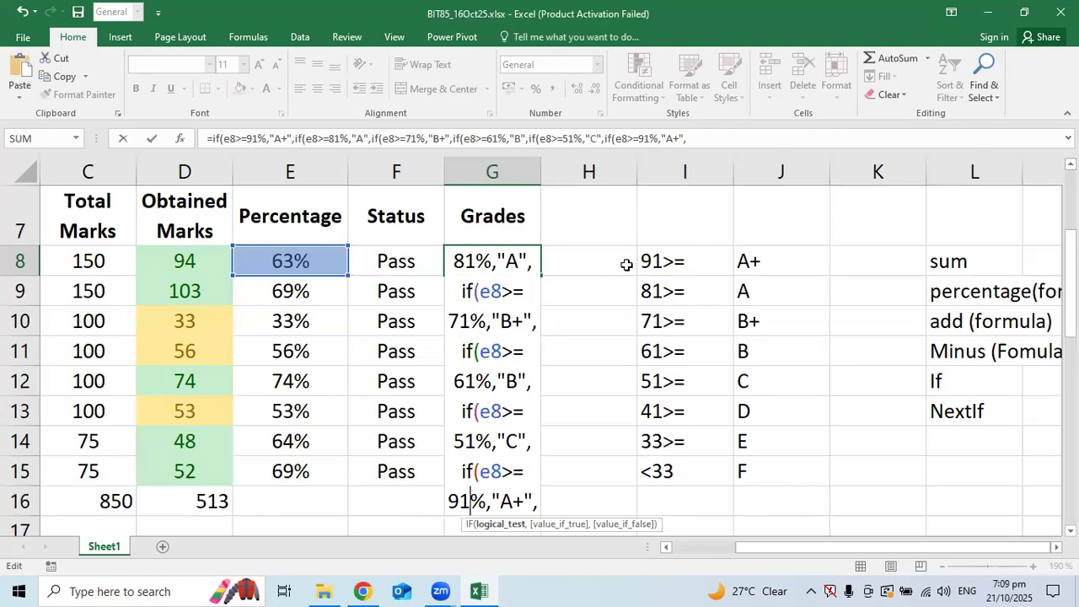
{"action": "key", "text": "shift+Left"}
{"action": "key", "text": "shift+Left"}
{"action": "type", "text": "41"}
{"action": "key", "text": "Right"}
{"action": "key", "text": "Right"}
{"action": "key", "text": "Right"}
{"action": "key", "text": "shift+Right"}
{"action": "key", "text": "shift+Right"}
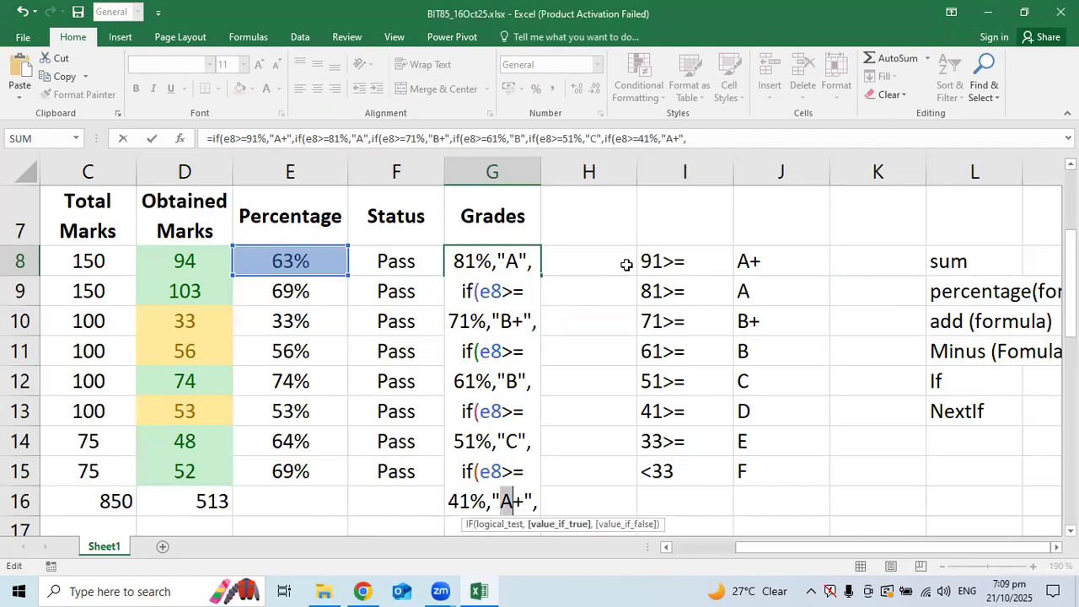
{"action": "type", "text": "D"}
{"action": "key", "text": "Right"}
{"action": "key", "text": "Right"}
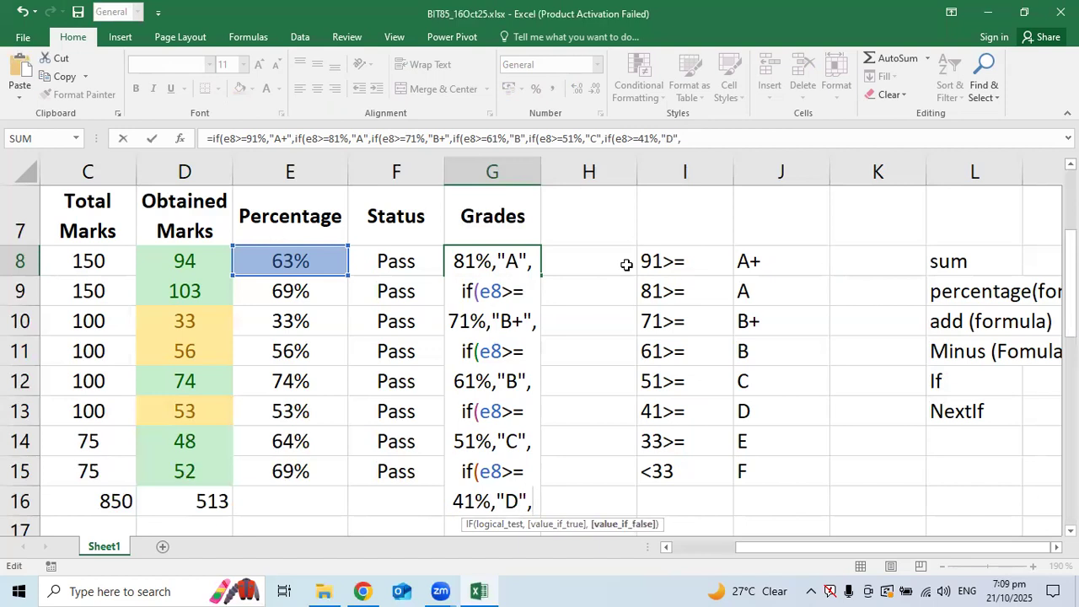
Add a clause giving E from 33%, ending with "F" as the final fallback
{"action": "type", "text": "if(e8>=91%,\"A+\","}
{"action": "key", "text": "Left"}
{"action": "key", "text": "Left"}
{"action": "key", "text": "Left"}
{"action": "key", "text": "Left"}
{"action": "key", "text": "Left"}
{"action": "key", "text": "Left"}
{"action": "key", "text": "Left"}
{"action": "key", "text": "Left"}
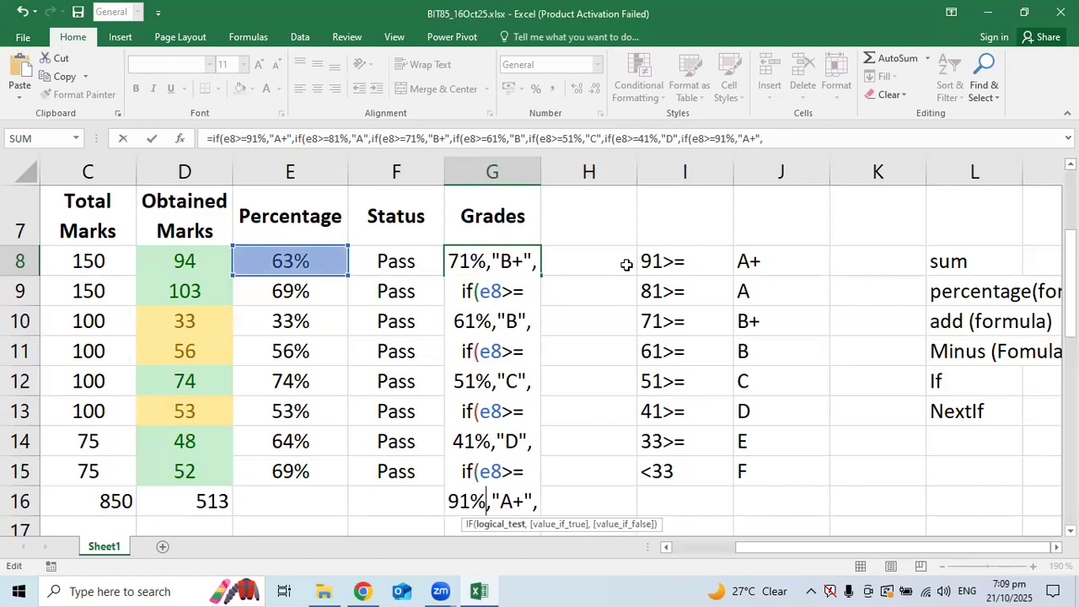
{"action": "key", "text": "shift+Right"}
{"action": "key", "text": "shift+Left"}
{"action": "type", "text": "33"}
{"action": "key", "text": "Right"}
{"action": "key", "text": "Right"}
{"action": "key", "text": "Right"}
{"action": "key", "text": "shift+Right"}
{"action": "key", "text": "shift+Right"}
{"action": "type", "text": "E"}
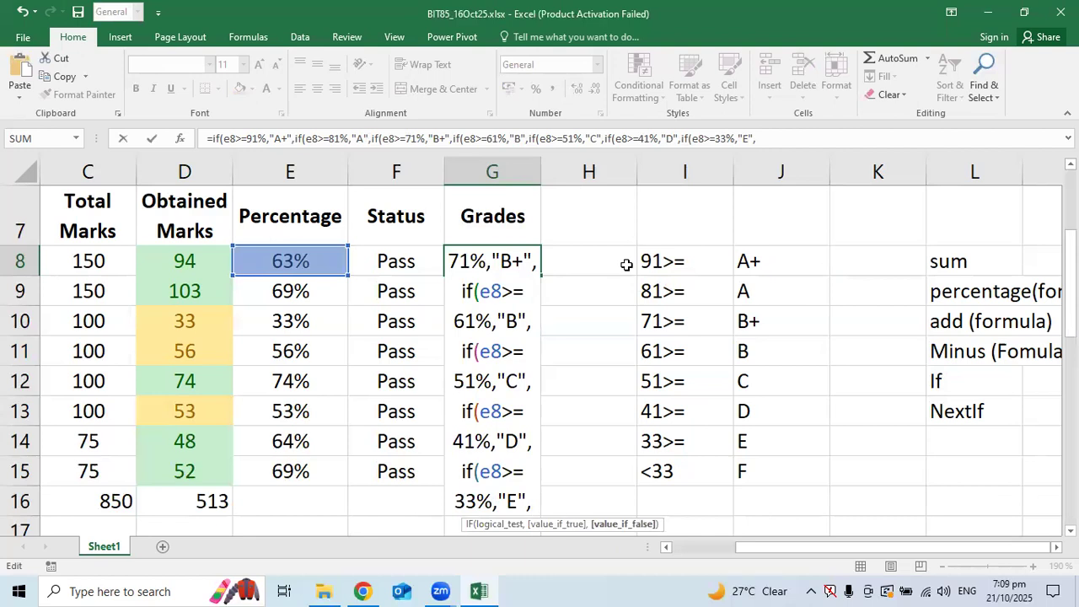
{"action": "type", "text": "\"F\""}
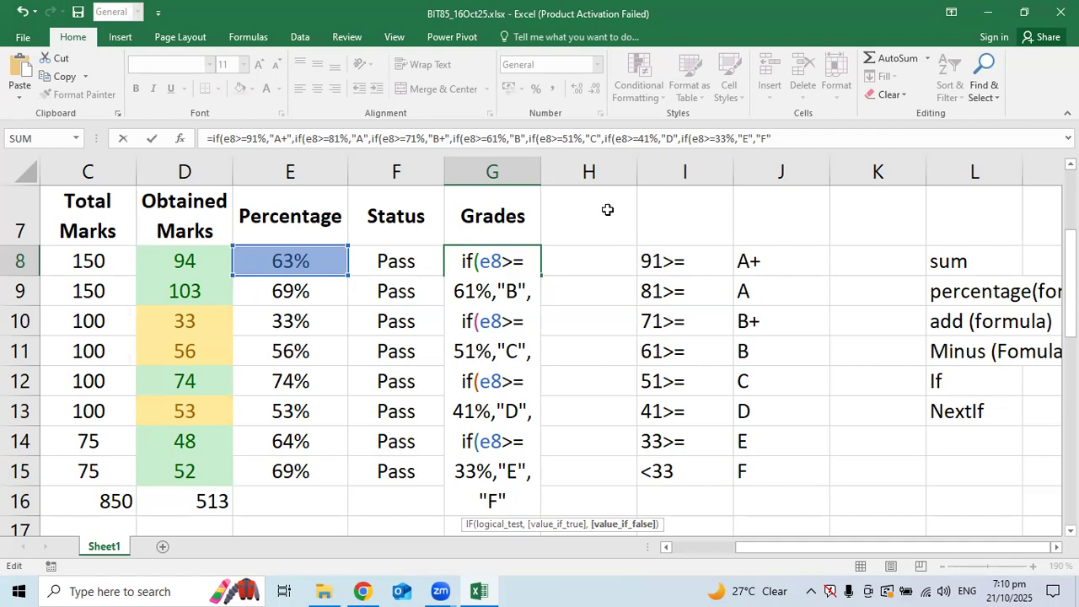
{"action": "scroll", "coordinate": [607, 210], "scroll_direction": "down", "scroll_amount": 1}
Close G8's nested IF with its closing parentheses and commit it, giving B for 63%
{"action": "scroll", "coordinate": [607, 210], "scroll_direction": "up", "scroll_amount": 1}
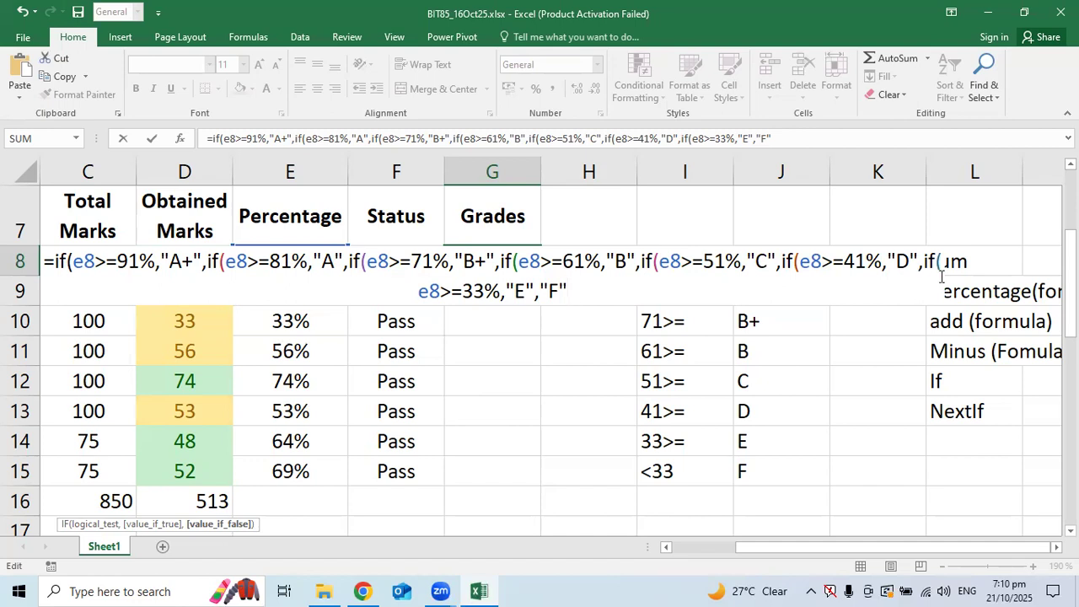
{"action": "type", "text": ")"}
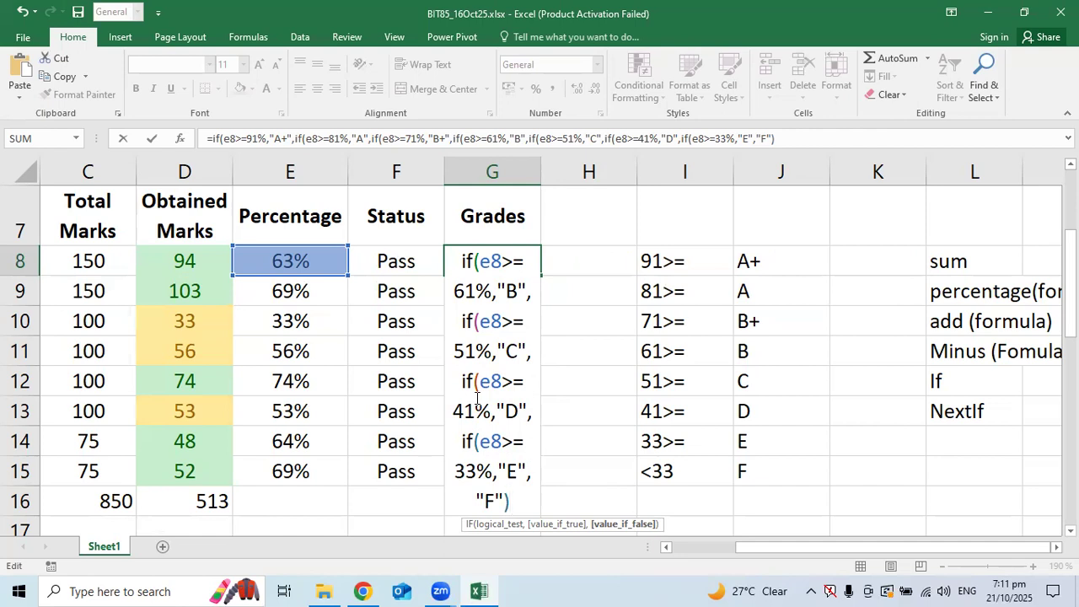
{"action": "type", "text": ")"}
{"action": "type", "text": ")"}
{"action": "type", "text": ")"}
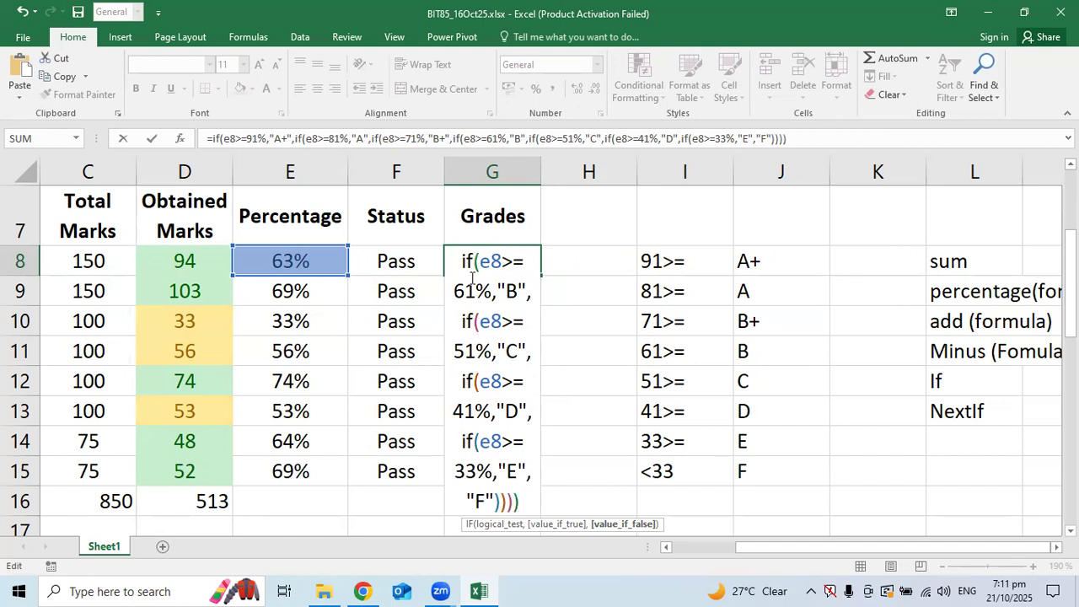
{"action": "type", "text": ")"}
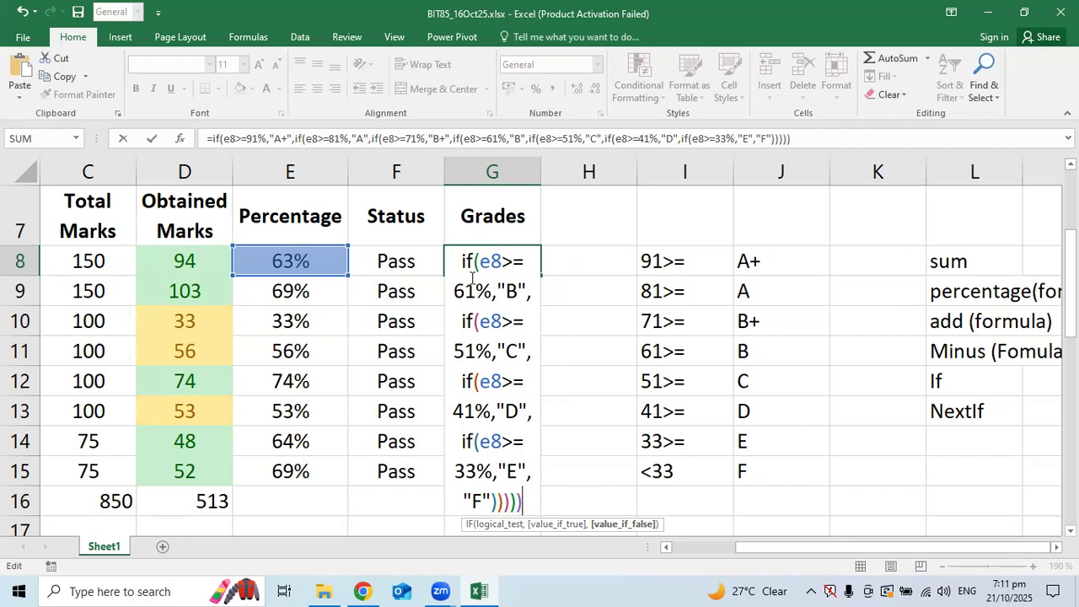
{"action": "type", "text": ")"}
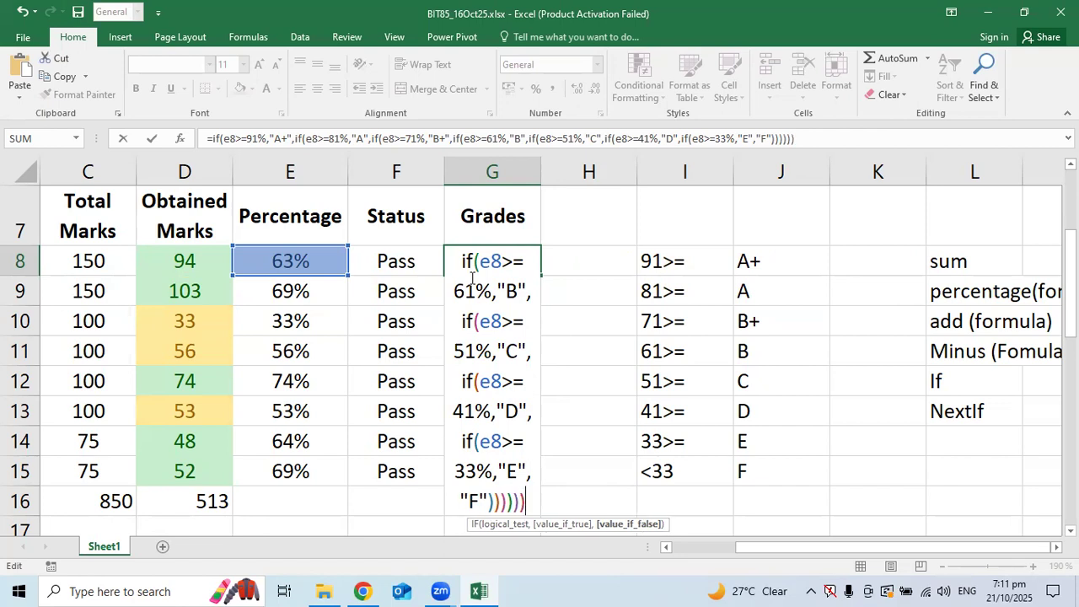
{"action": "type", "text": ")"}
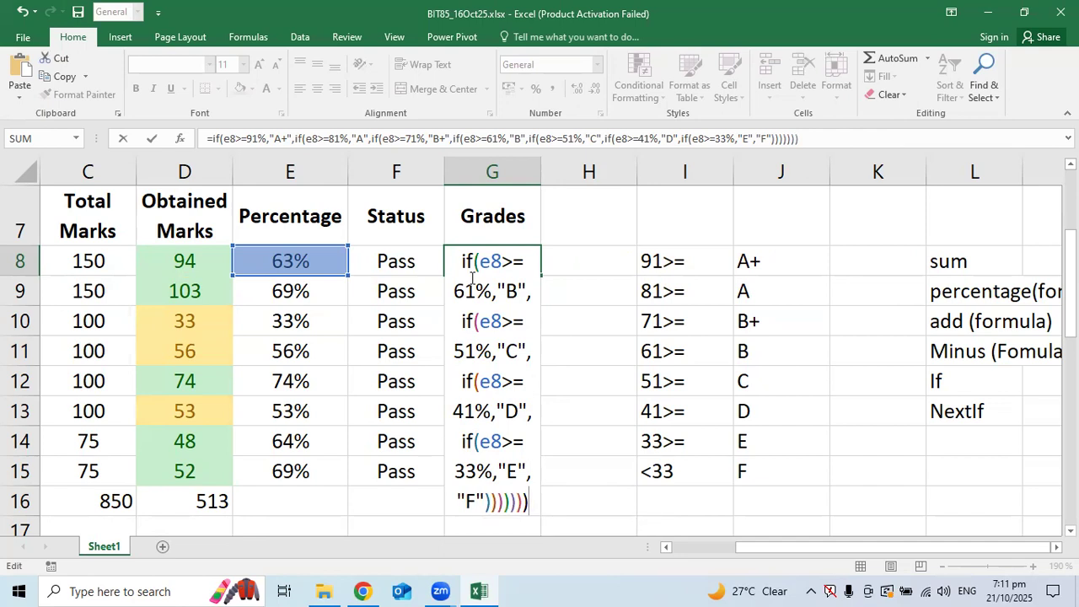
{"action": "key", "text": "Return"}
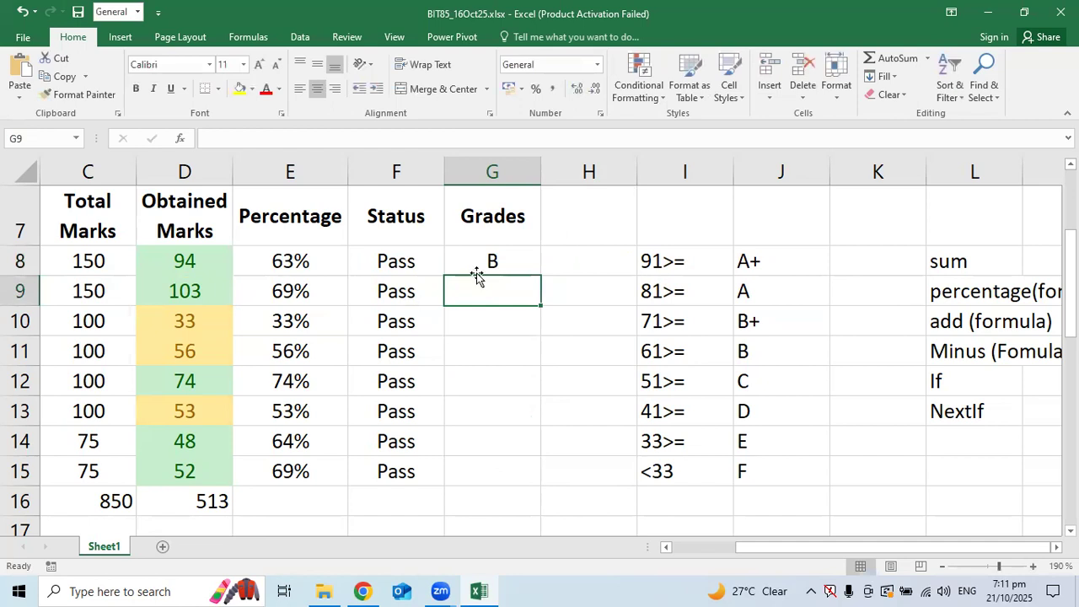
Move the grade criteria and notes block I8:L15 down one row to I9
{"action": "left_click", "coordinate": [488, 250]}
{"action": "left_click_drag", "start_coordinate": [650, 260], "coordinate": [969, 469]}
{"action": "key", "text": "ctrl+x"}
{"action": "left_click", "coordinate": [682, 291]}
{"action": "key", "text": "ctrl+v"}
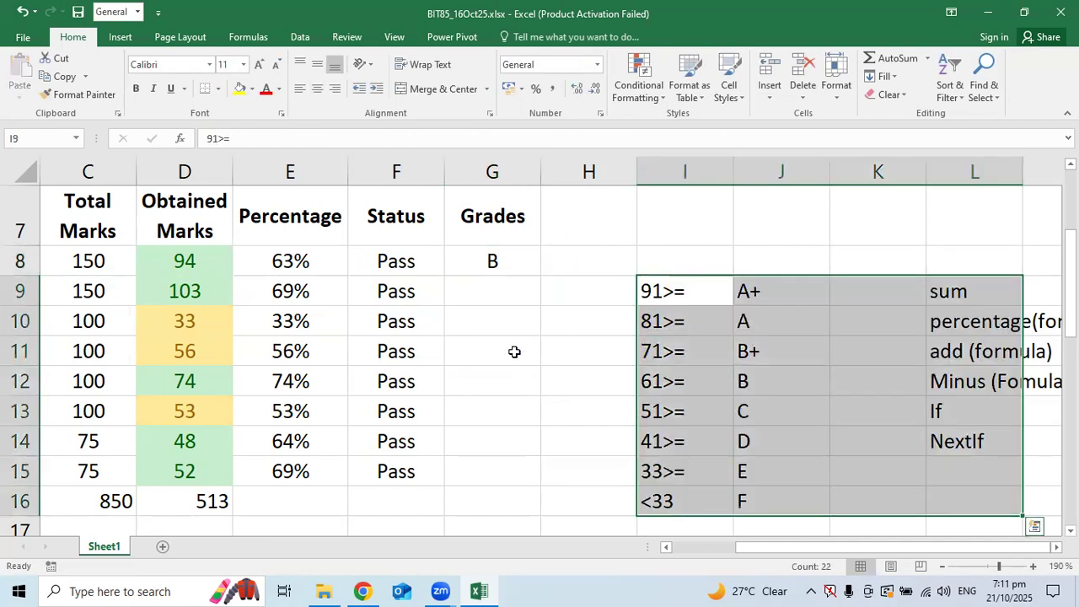
{"action": "left_click", "coordinate": [514, 352]}
Redo G8's closing parentheses after "F", declining Excel's suggested correction, so it shows B
{"action": "double_click", "coordinate": [500, 254]}
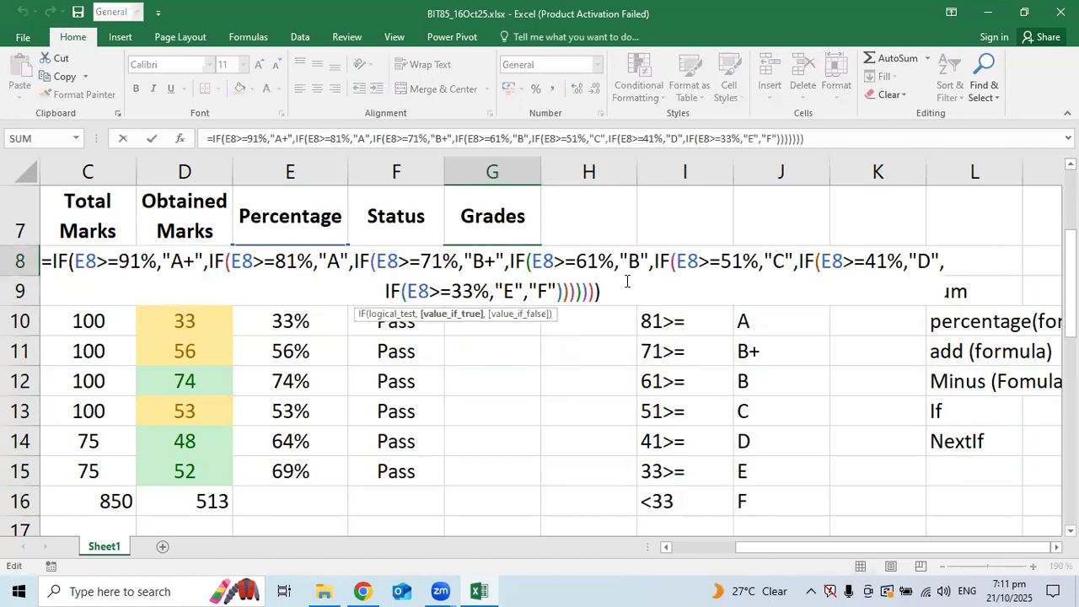
{"action": "left_click", "coordinate": [626, 282]}
{"action": "key", "text": "BackSpace"}
{"action": "key", "text": "BackSpace"}
{"action": "key", "text": "BackSpace"}
{"action": "key", "text": "BackSpace"}
{"action": "key", "text": "BackSpace"}
{"action": "key", "text": "BackSpace"}
{"action": "key", "text": "BackSpace"}
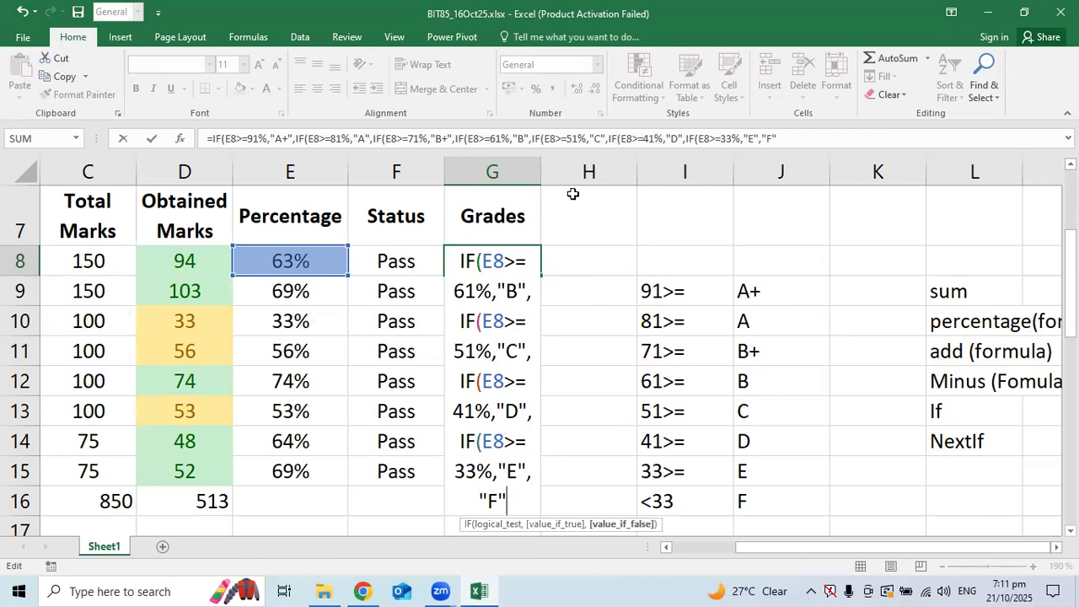
{"action": "key", "text": "Return"}
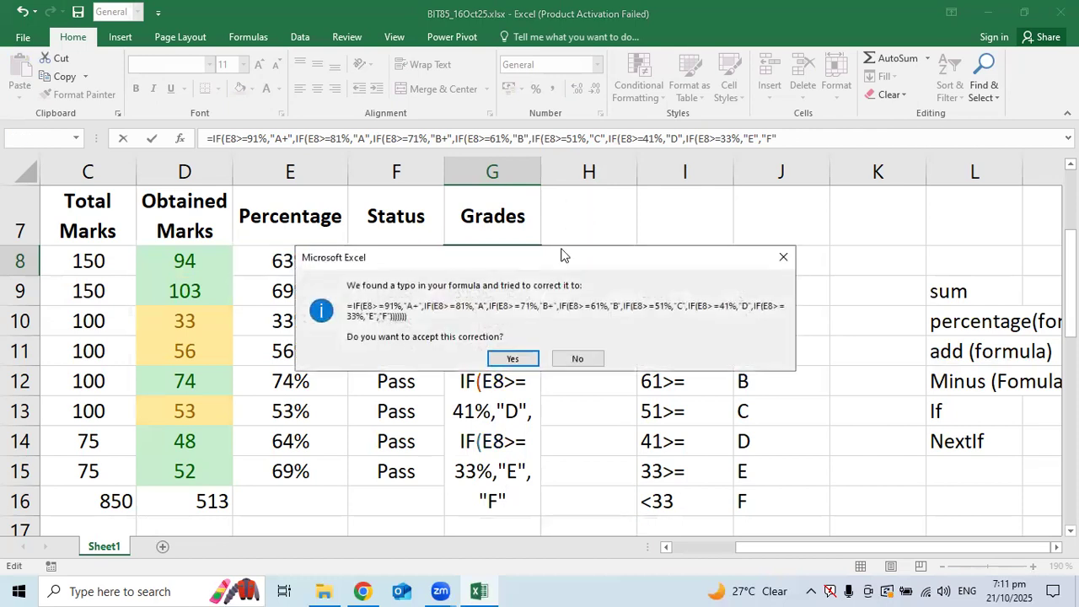
{"action": "left_click", "coordinate": [576, 358]}
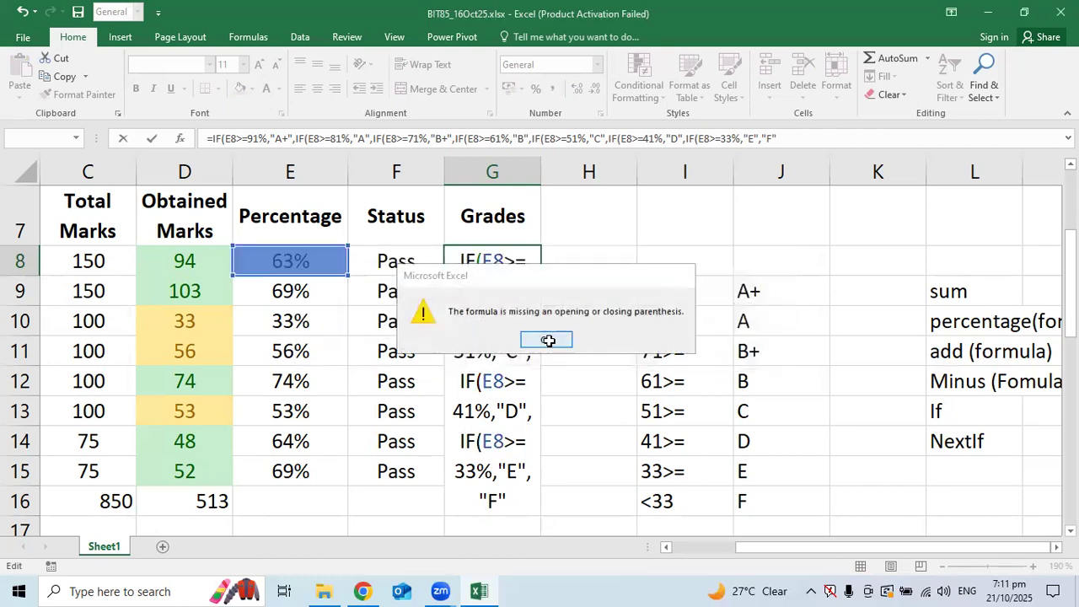
{"action": "left_click", "coordinate": [546, 340]}
{"action": "left_click", "coordinate": [513, 495]}
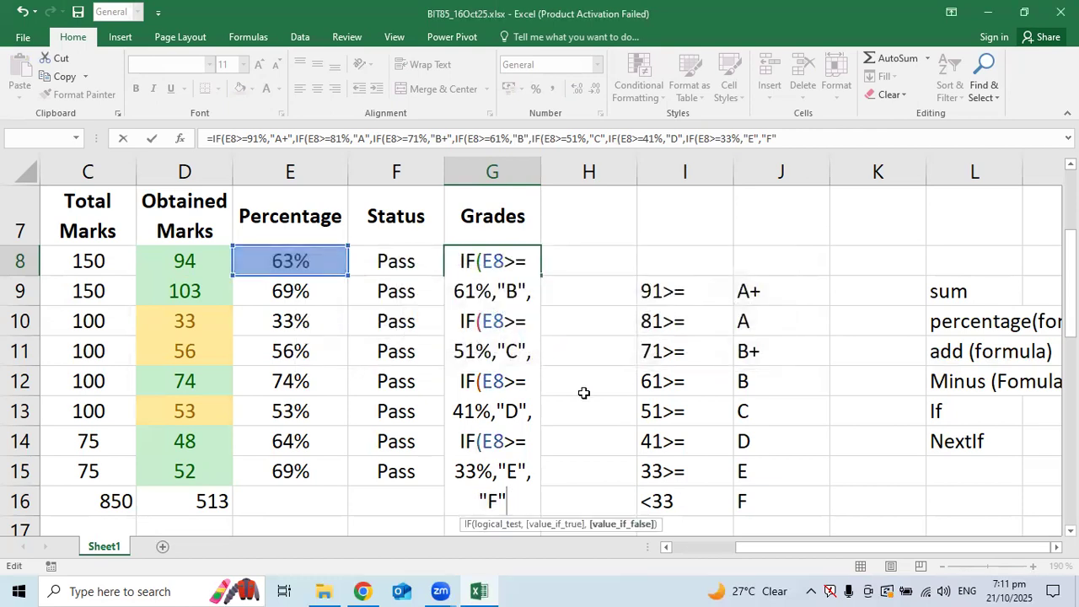
{"action": "type", "text": ")))))))"}
{"action": "key", "text": "Return"}
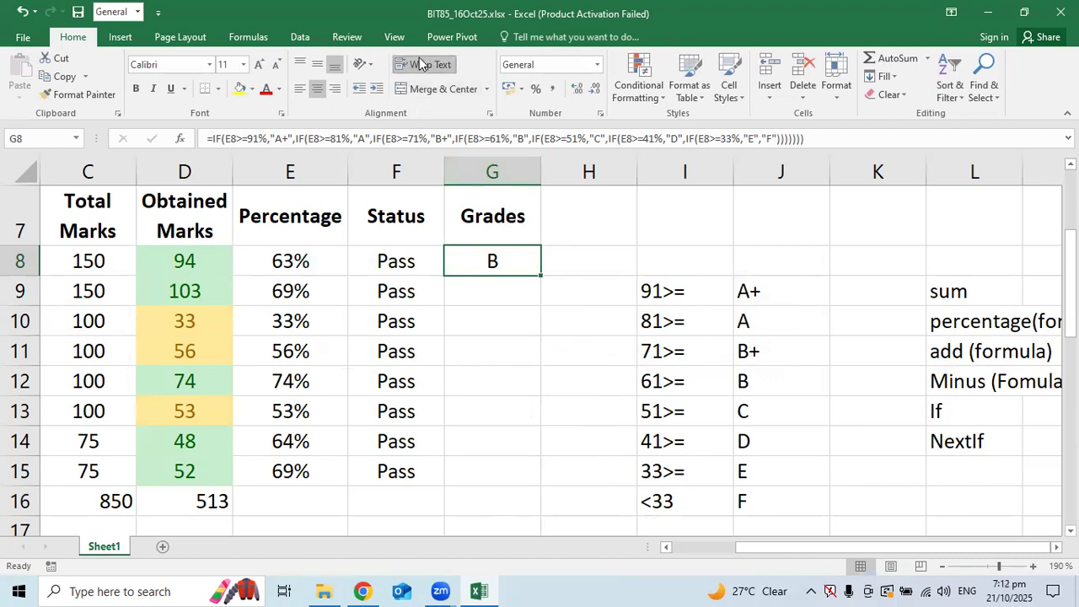
Replace the closing parentheses at the end of G8's grade formula and commit it
{"action": "double_click", "coordinate": [496, 263]}
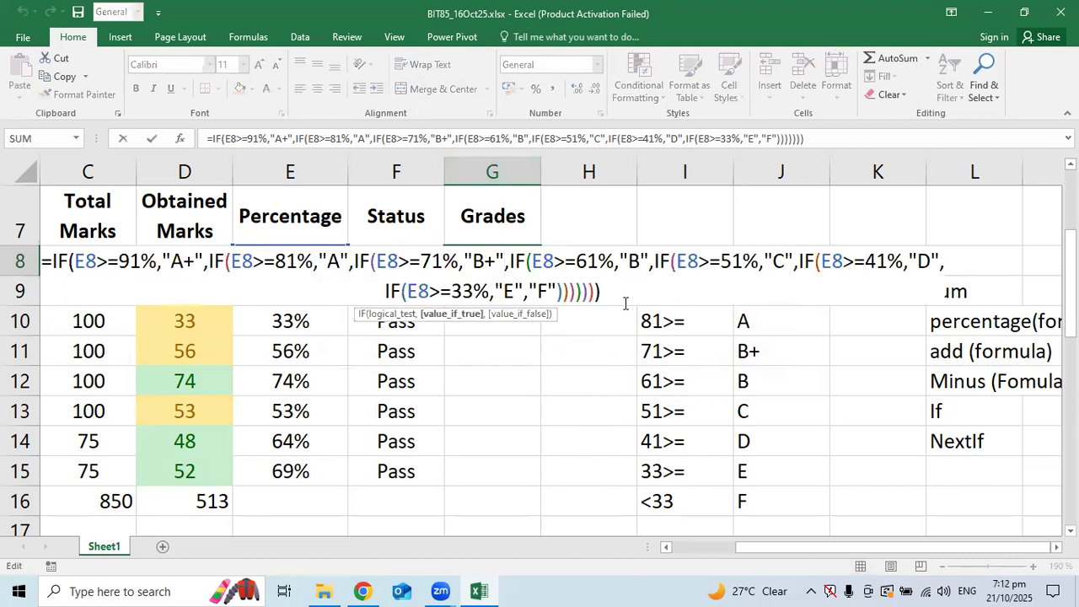
{"action": "key", "text": "shift+Left"}
{"action": "key", "text": "shift+Left"}
{"action": "key", "text": "shift+Left"}
{"action": "key", "text": "shift+Left"}
{"action": "key", "text": "shift+Left"}
{"action": "key", "text": "shift+Left"}
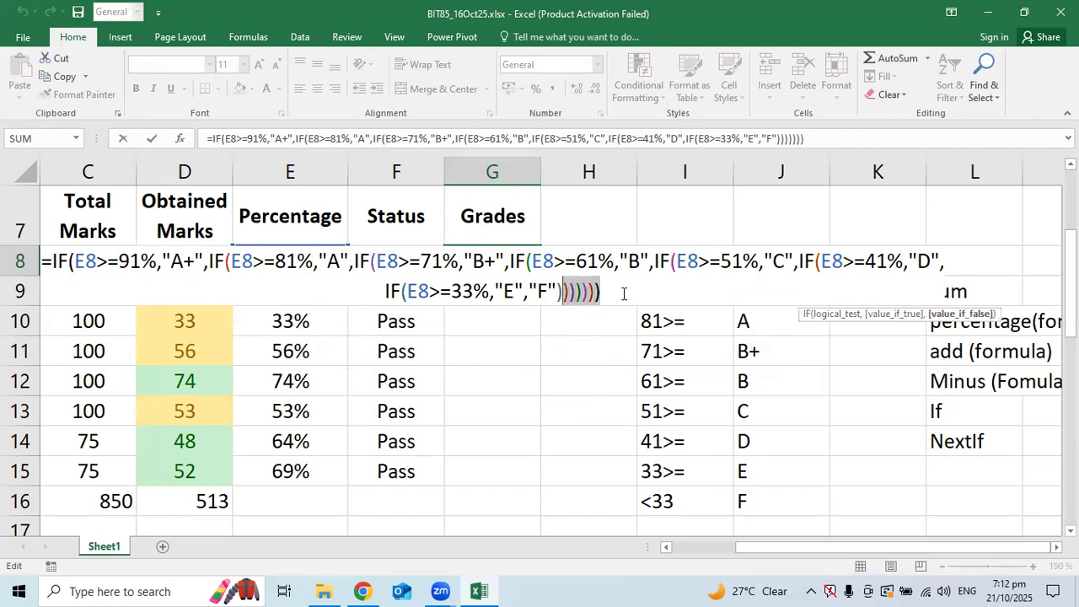
{"action": "key", "text": "BackSpace"}
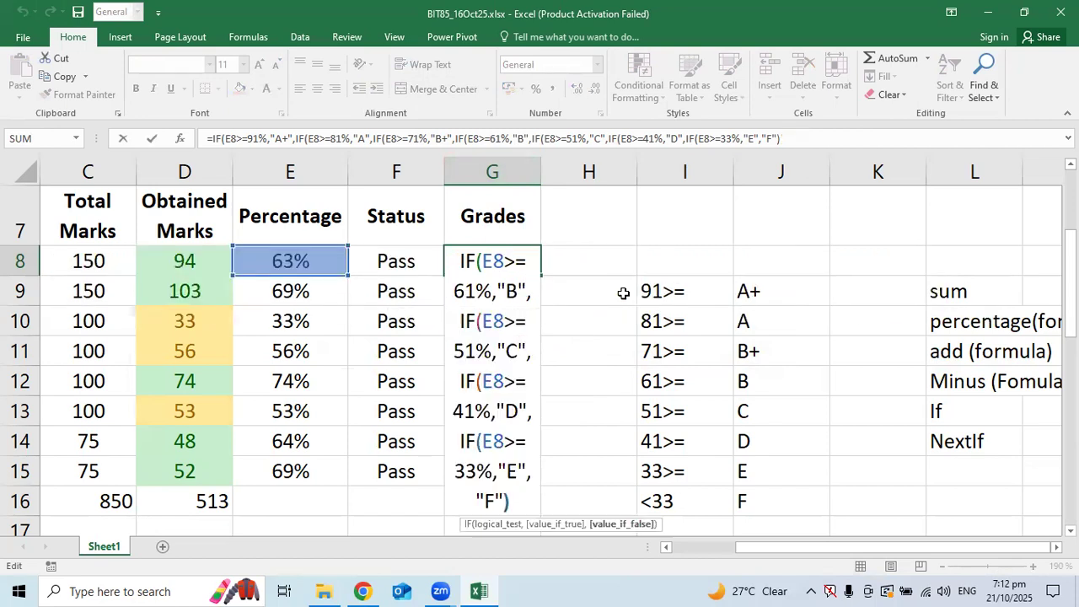
{"action": "type", "text": "))))))))"}
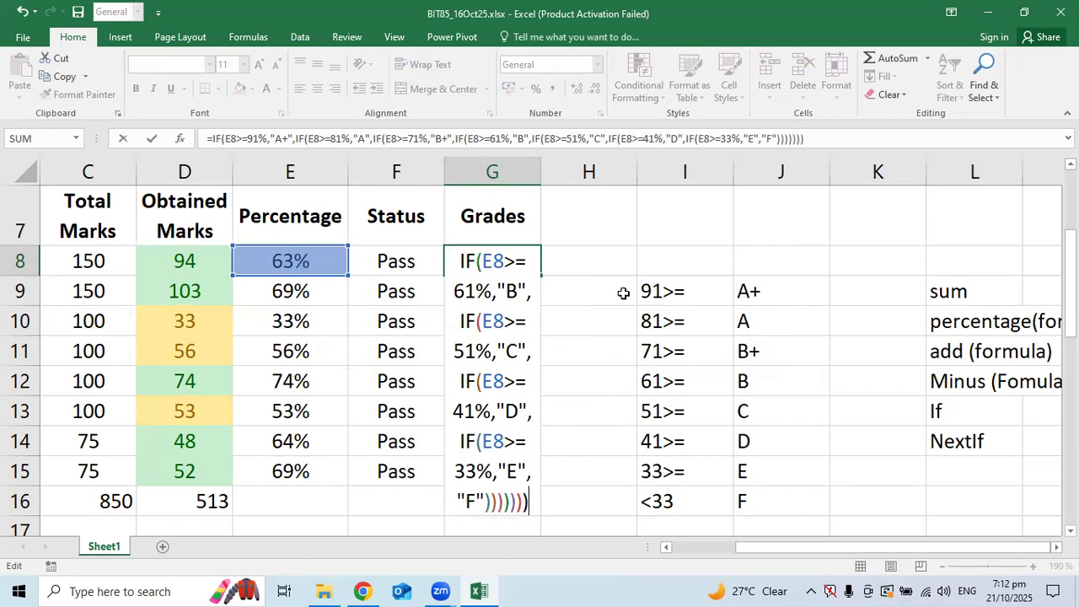
{"action": "key", "text": "Return"}
Correct G8's trailing parentheses again so English's 63% displays grade B
{"action": "scroll", "coordinate": [601, 328], "scroll_direction": "down", "scroll_amount": 1, "text": "ctrl"}
{"action": "scroll", "coordinate": [601, 328], "scroll_direction": "down", "scroll_amount": 2, "text": "ctrl"}
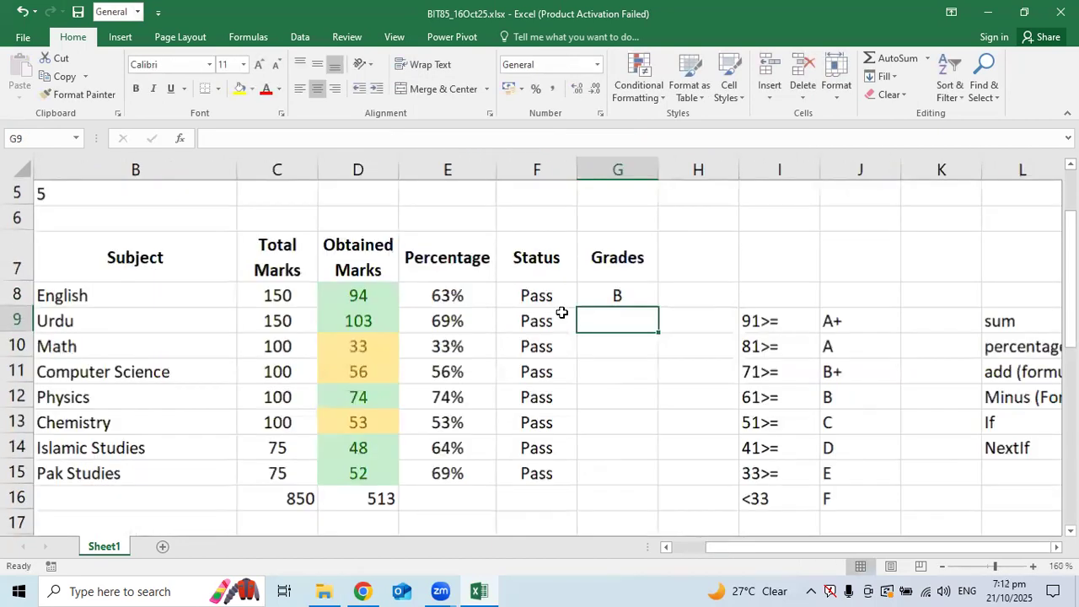
{"action": "double_click", "coordinate": [597, 283]}
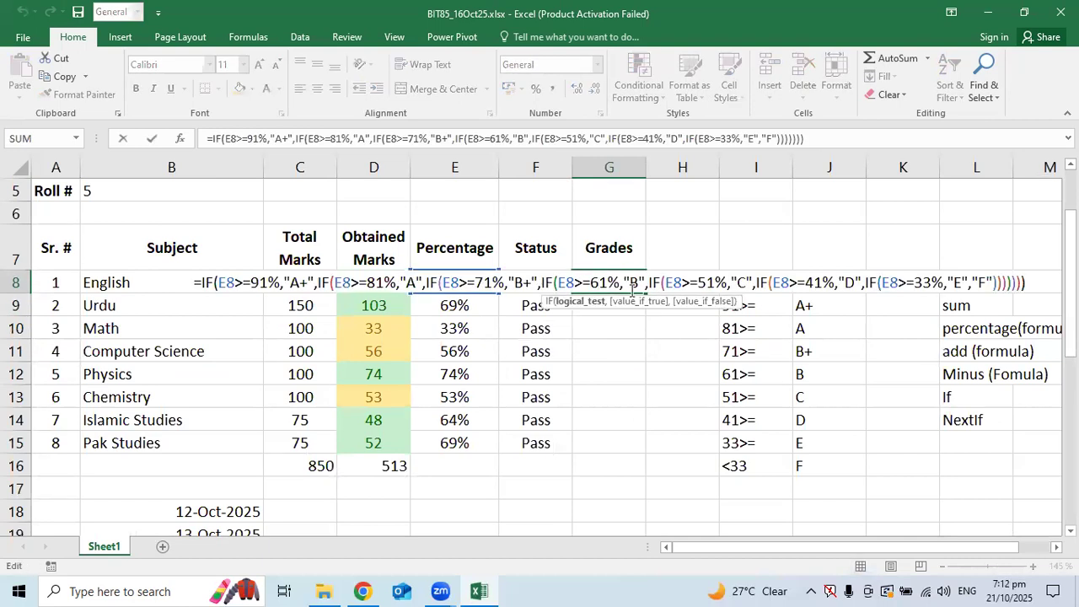
{"action": "key", "text": "End"}
{"action": "key", "text": "BackSpace"}
{"action": "key", "text": "BackSpace"}
{"action": "key", "text": "BackSpace"}
{"action": "key", "text": "BackSpace"}
{"action": "key", "text": "BackSpace"}
{"action": "key", "text": "BackSpace"}
{"action": "key", "text": "BackSpace"}
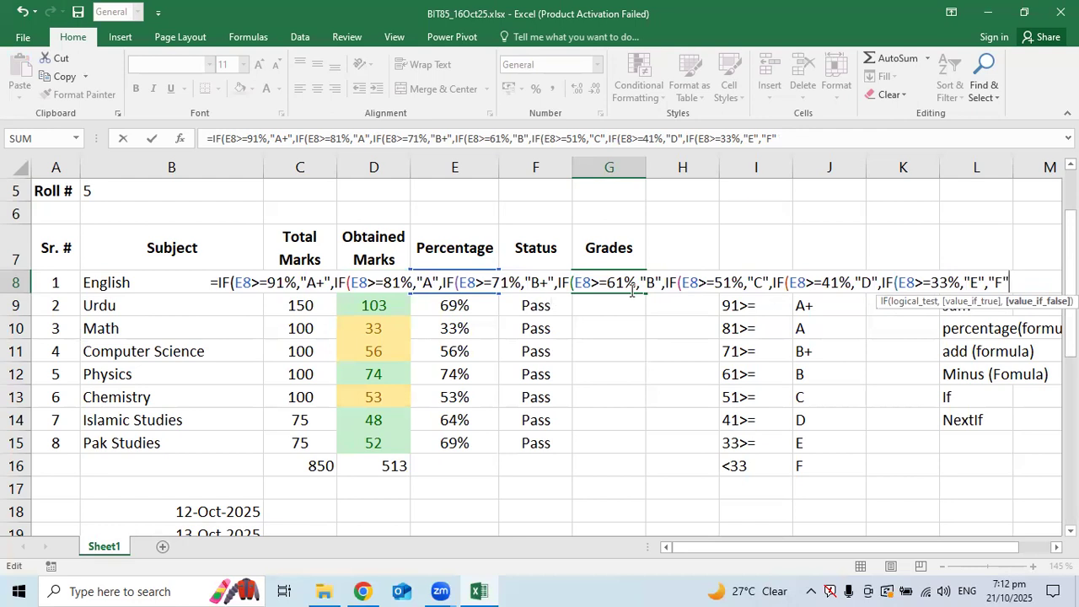
{"action": "type", "text": "))"}
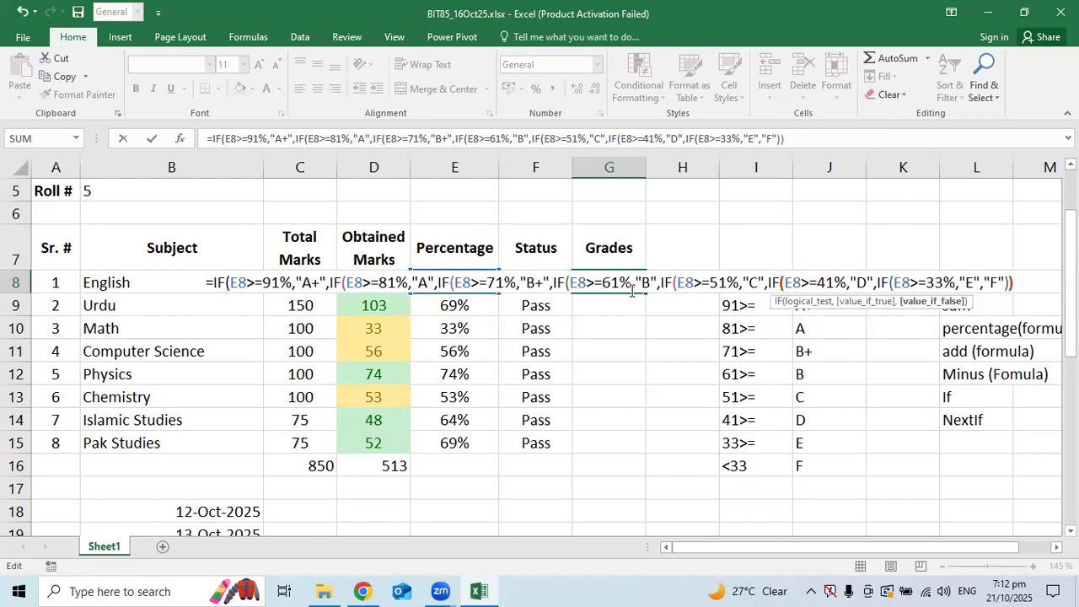
{"action": "type", "text": "))"}
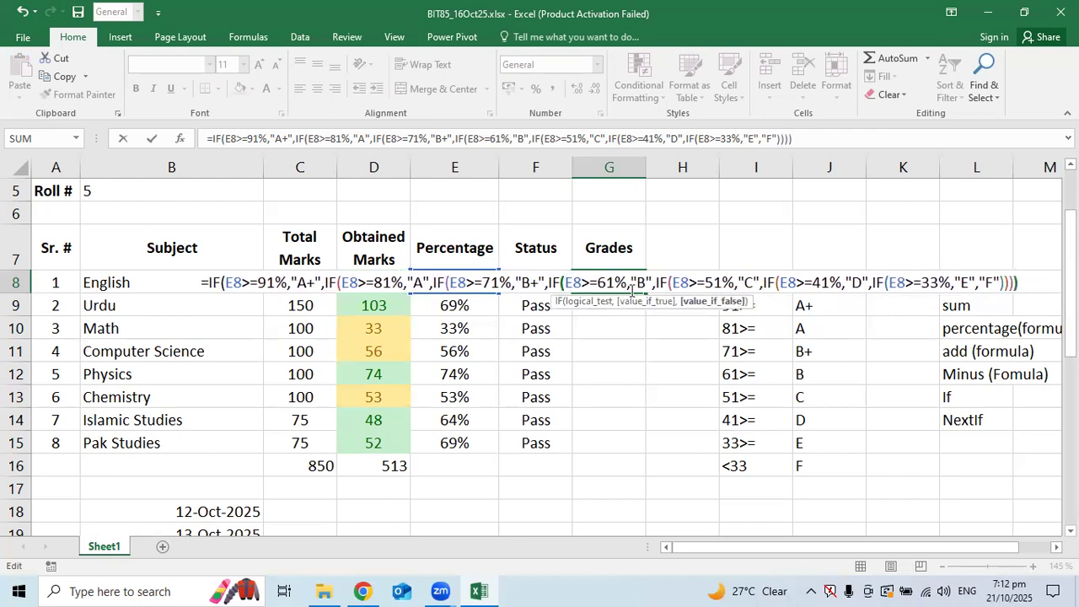
{"action": "type", "text": "))"}
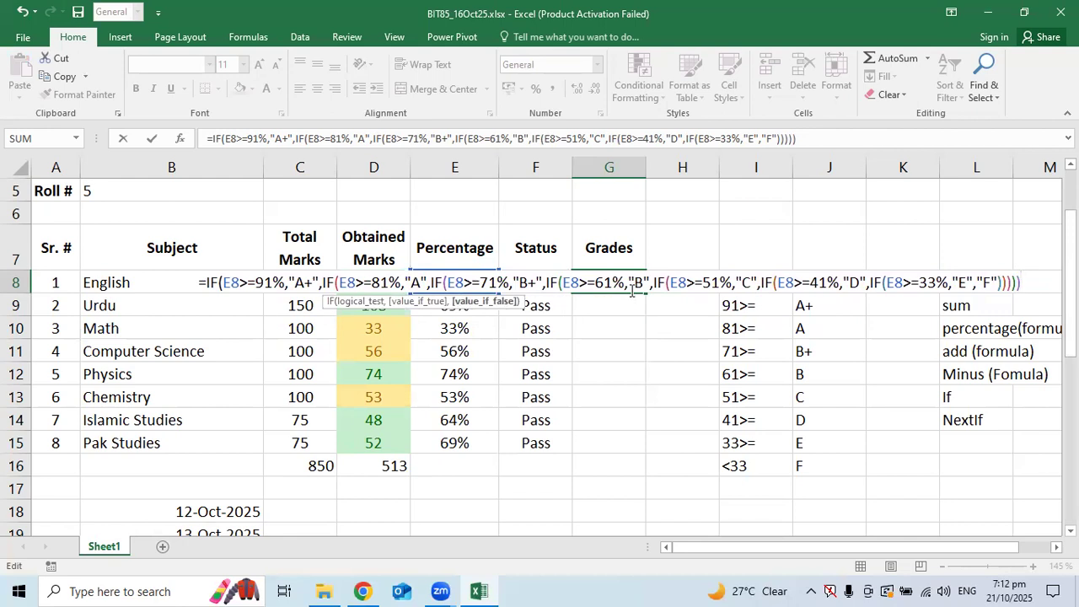
{"action": "type", "text": ")"}
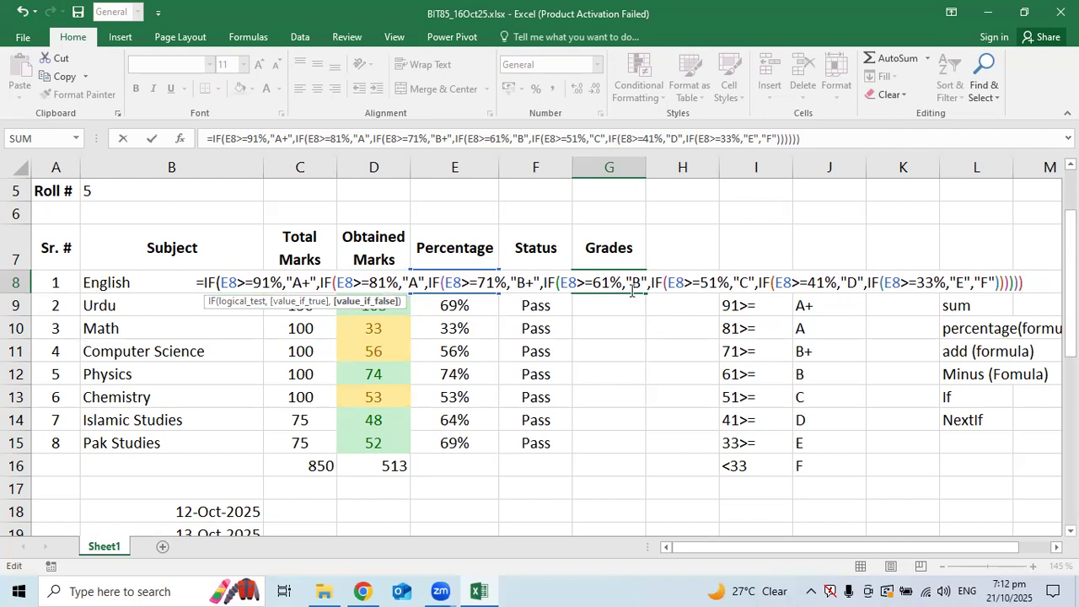
{"action": "type", "text": ")"}
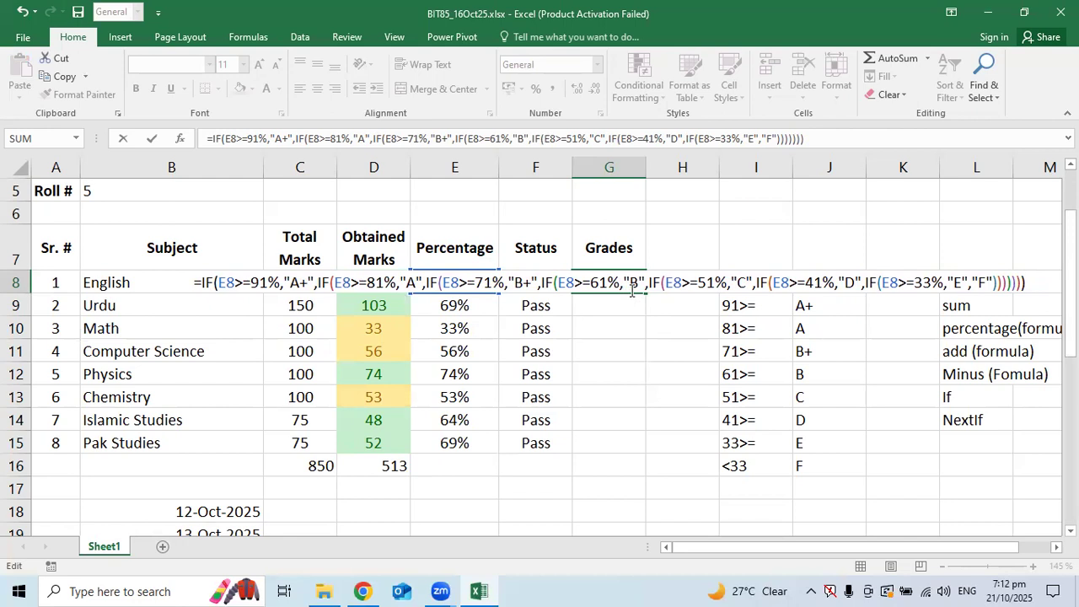
{"action": "key", "text": "Return"}
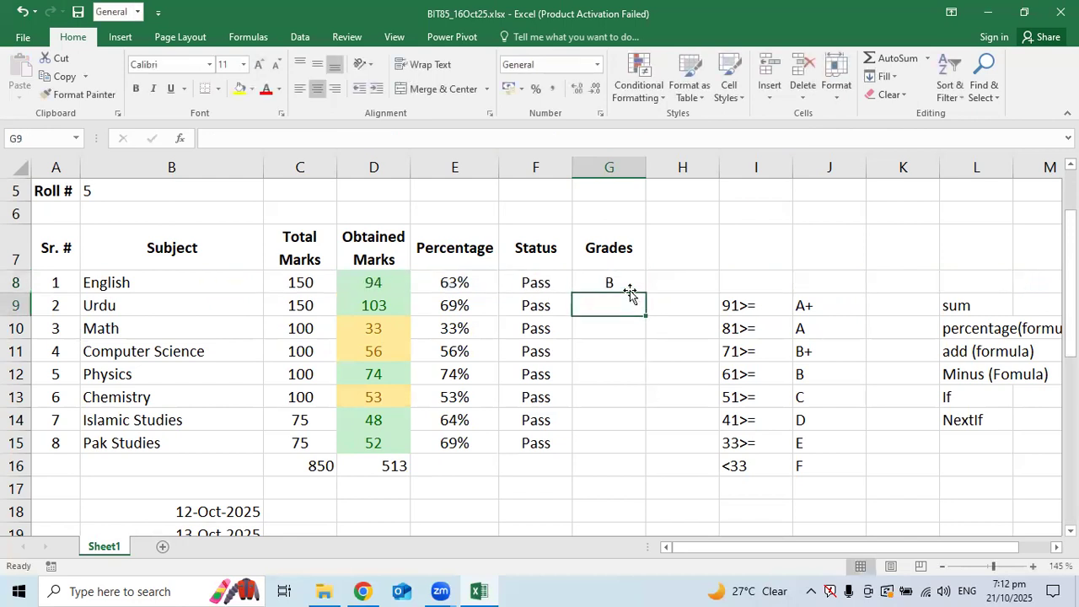
Fill G8's grade formula down through G15
{"action": "left_click", "coordinate": [629, 283]}
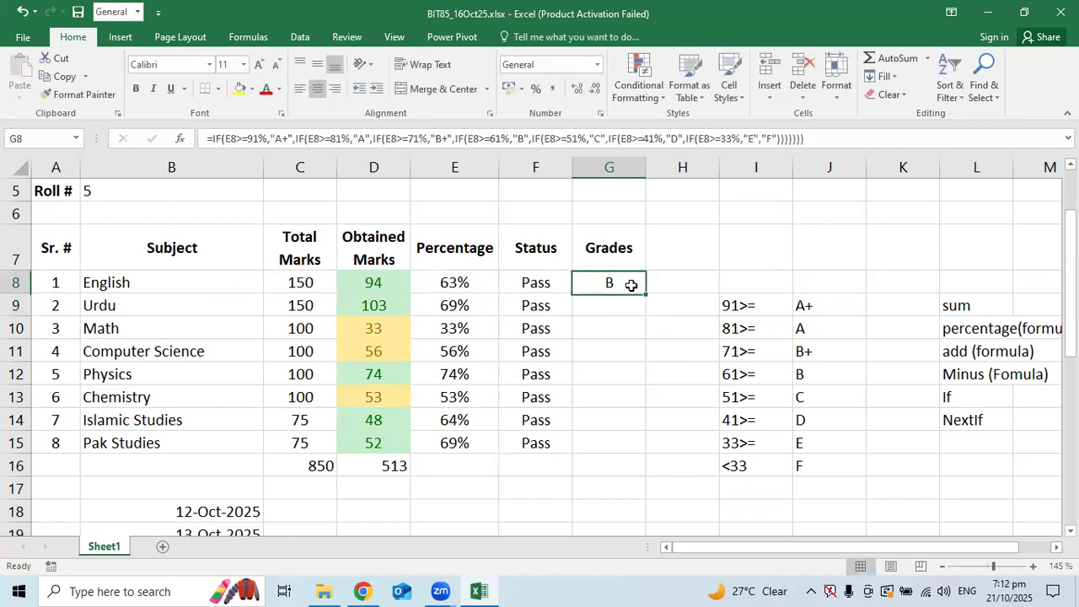
{"action": "left_click_drag", "start_coordinate": [646, 292], "coordinate": [642, 448]}
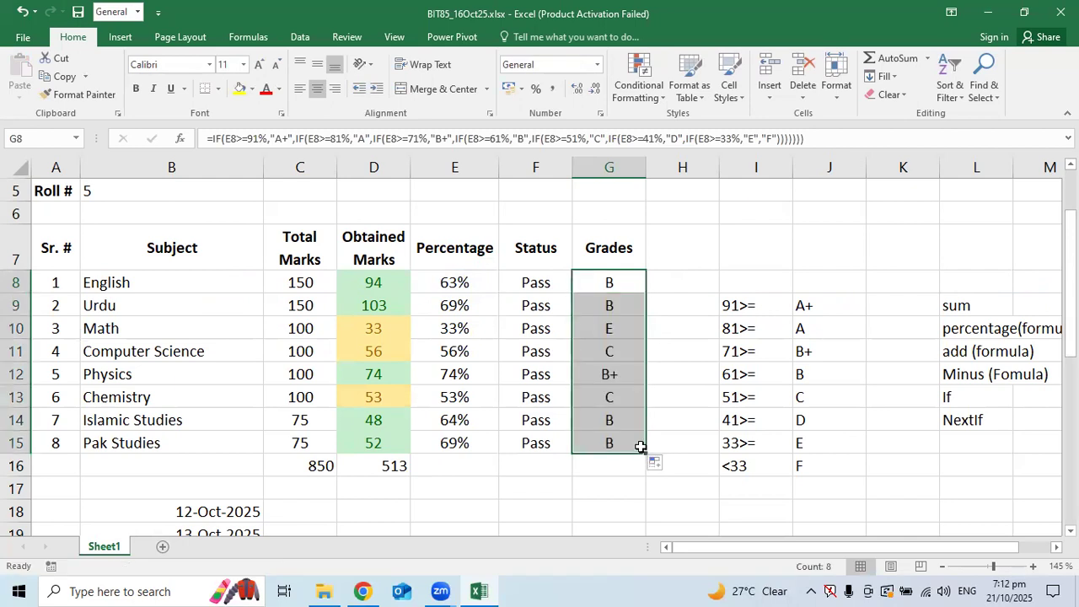
{"action": "left_click", "coordinate": [592, 415]}
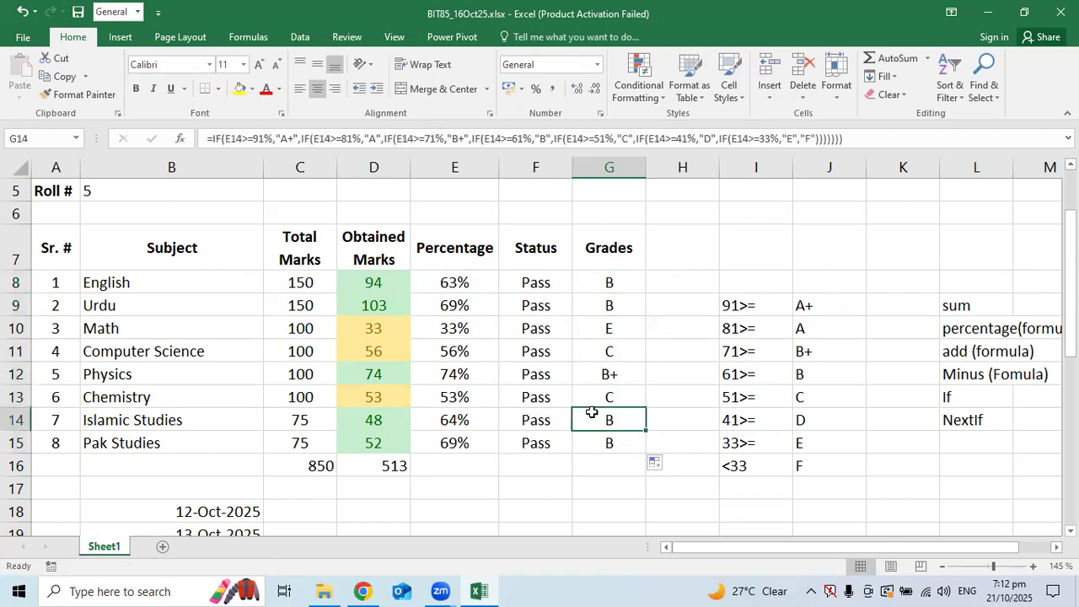
Test Math marks in D10 with 32, 40, 51, 91, 0, 21, ending at 32
{"action": "left_click", "coordinate": [399, 335]}
{"action": "type", "text": "32"}
{"action": "key", "text": "Return"}
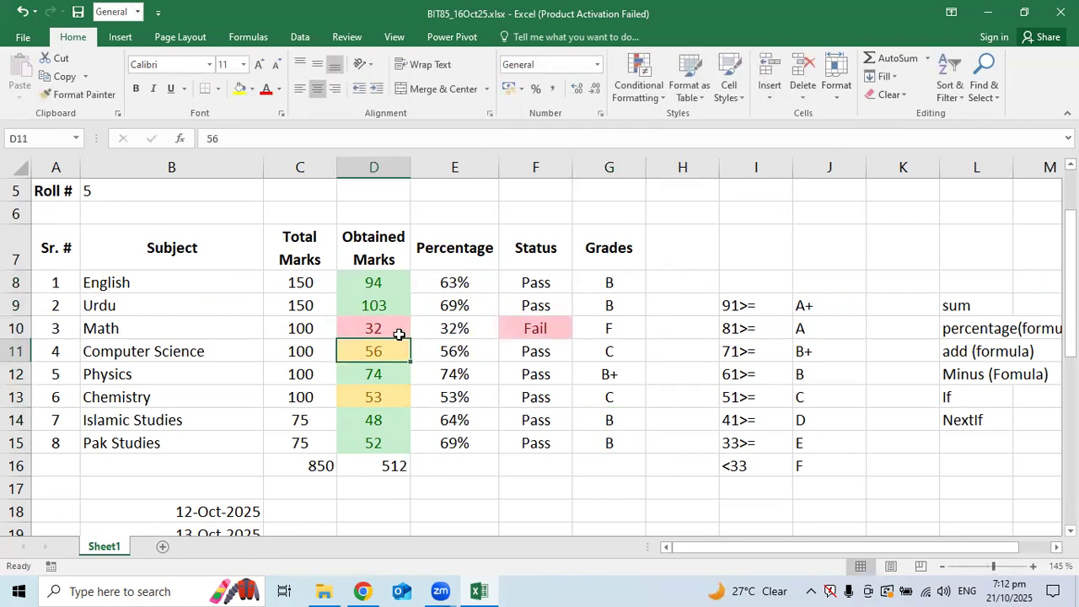
{"action": "left_click", "coordinate": [399, 334]}
{"action": "type", "text": "40"}
{"action": "key", "text": "Return"}
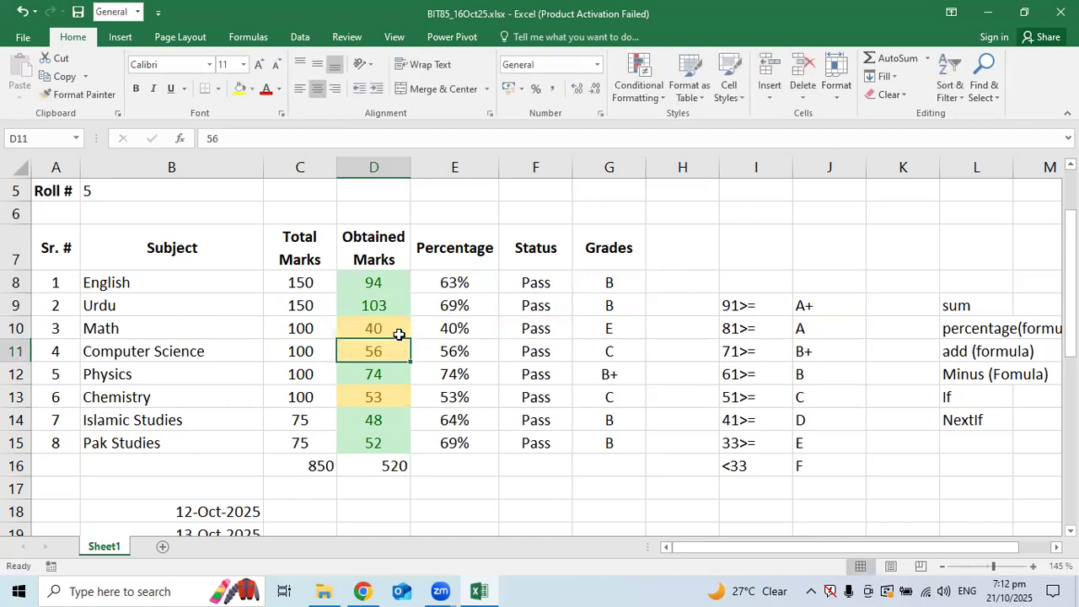
{"action": "left_click", "coordinate": [399, 334]}
{"action": "type", "text": "51"}
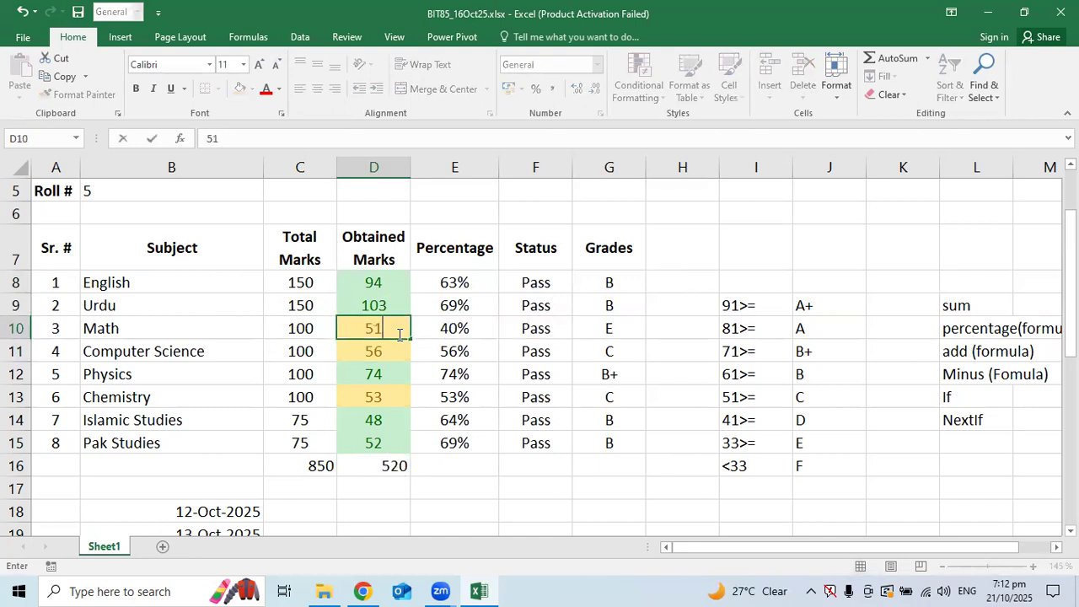
{"action": "key", "text": "Return"}
{"action": "left_click", "coordinate": [399, 335]}
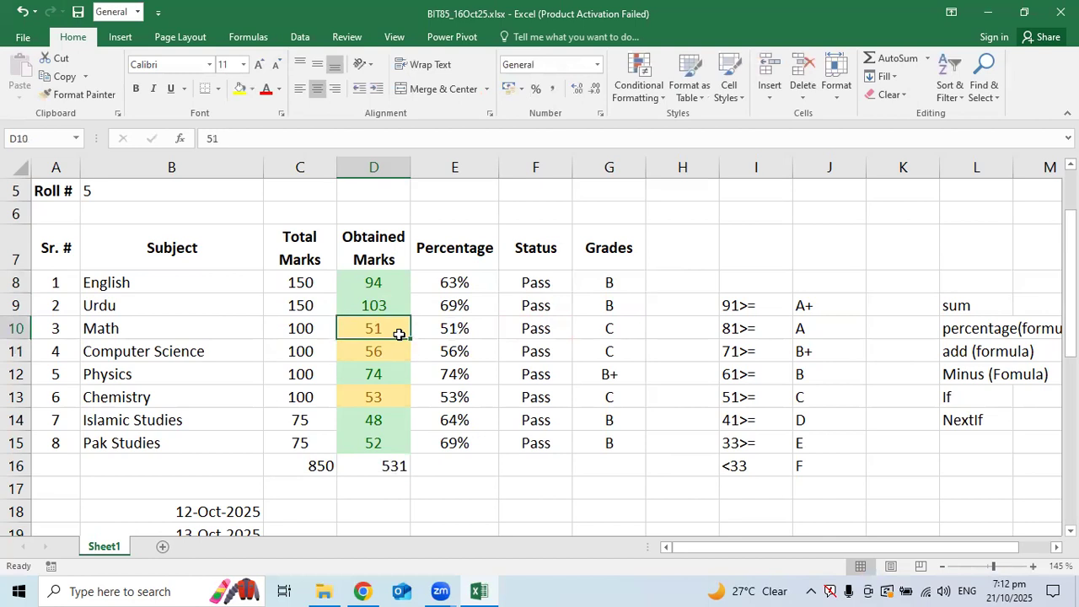
{"action": "type", "text": "91"}
{"action": "key", "text": "Return"}
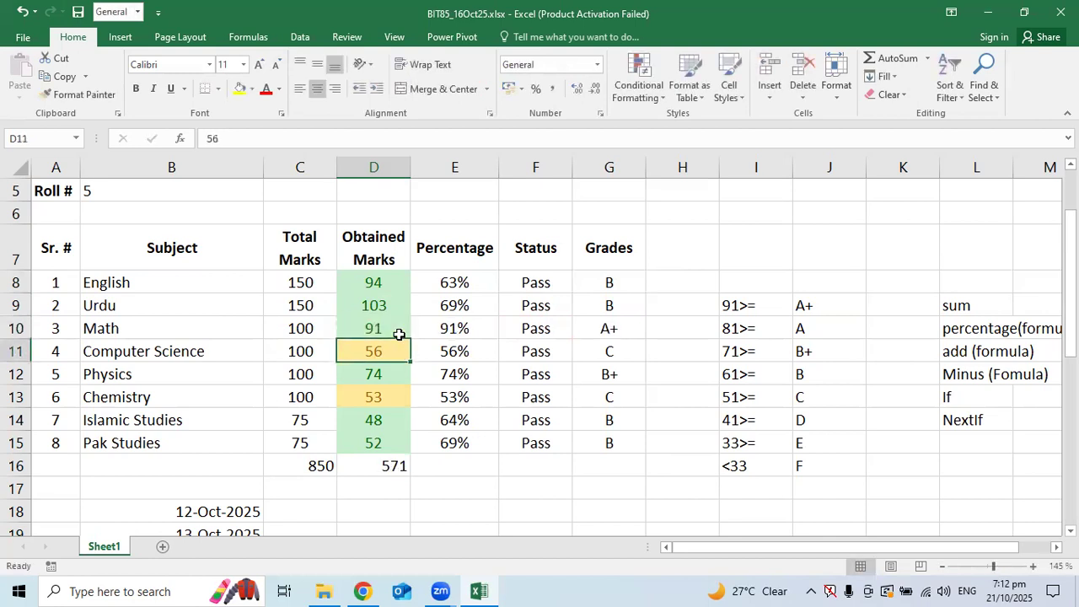
{"action": "left_click", "coordinate": [399, 334]}
{"action": "type", "text": "0"}
{"action": "key", "text": "Return"}
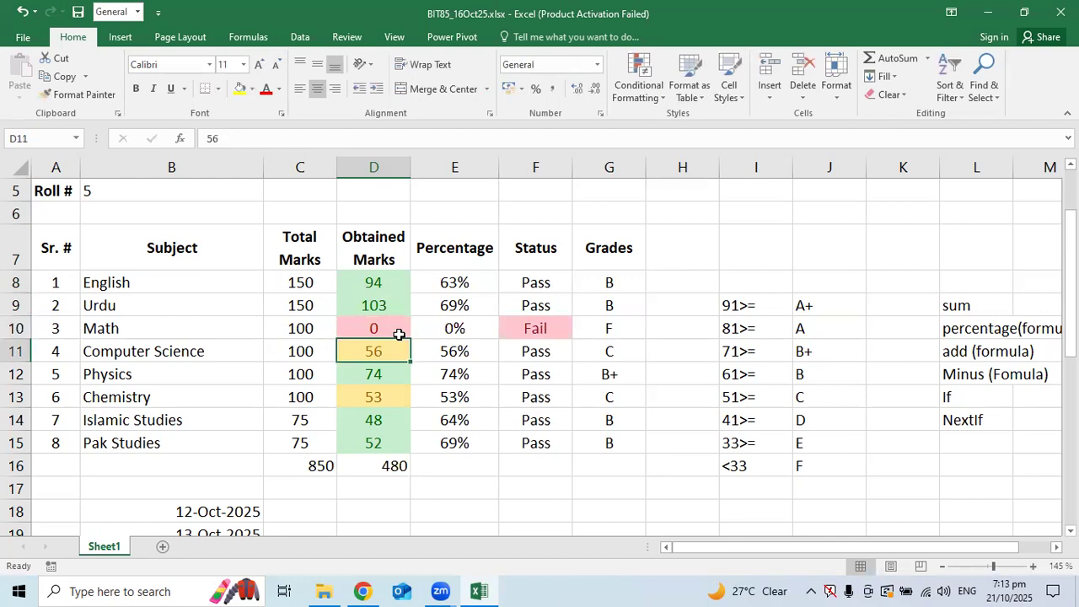
{"action": "left_click", "coordinate": [398, 334]}
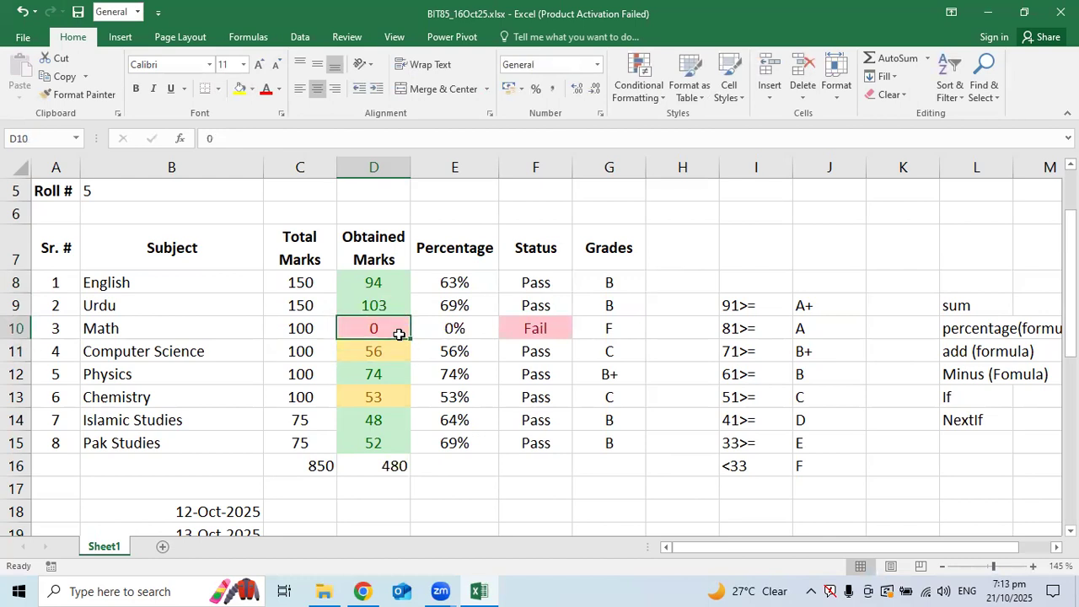
{"action": "type", "text": "21"}
{"action": "key", "text": "Return"}
{"action": "left_click", "coordinate": [399, 335]}
{"action": "type", "text": "32"}
{"action": "key", "text": "Return"}
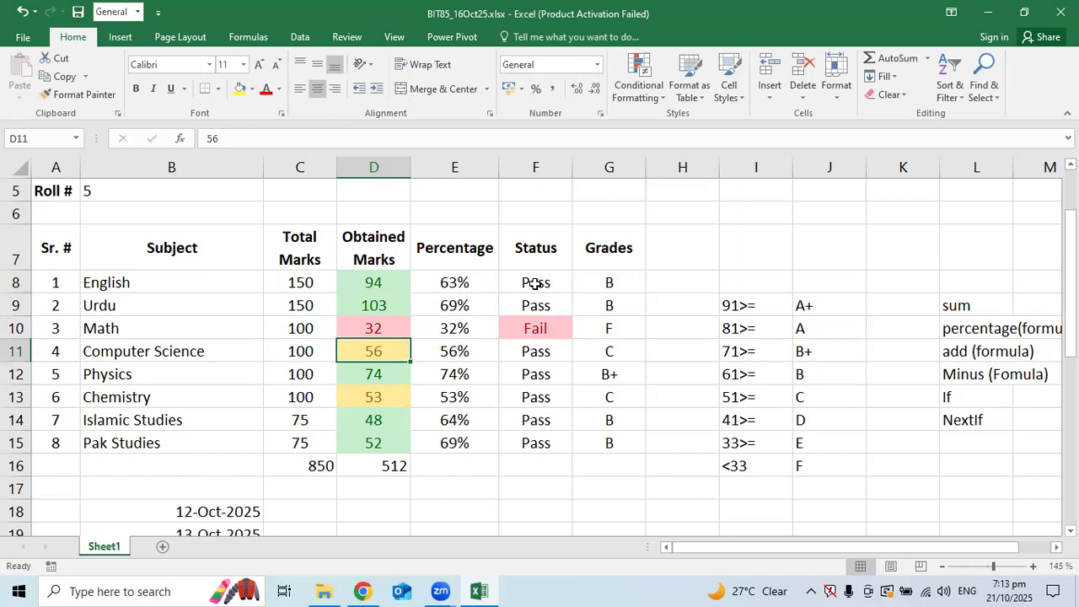
{"action": "double_click", "coordinate": [610, 284]}
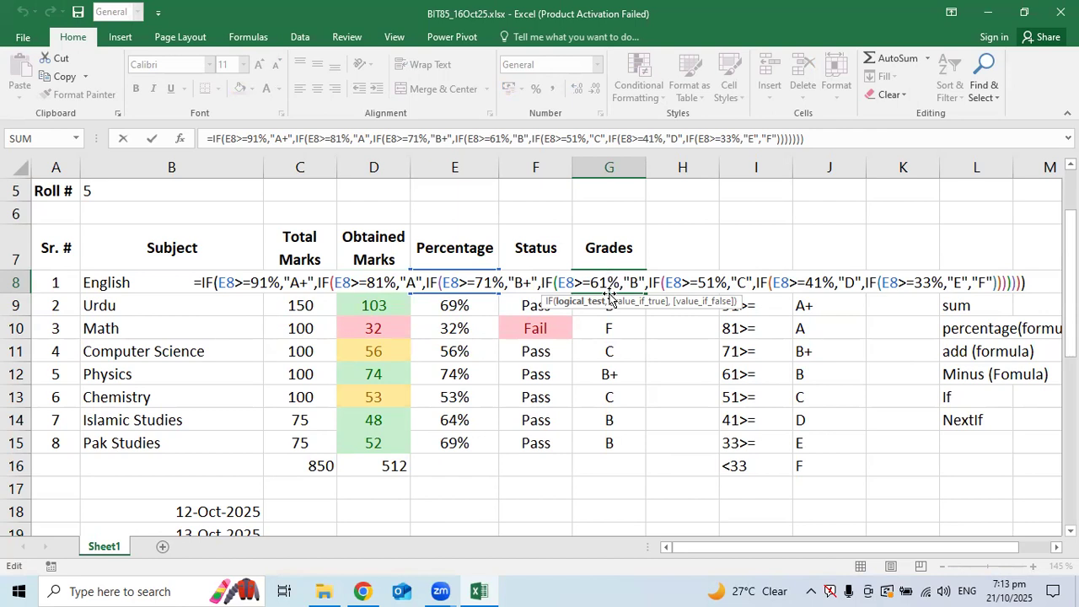
{"action": "left_click", "coordinate": [1043, 285]}
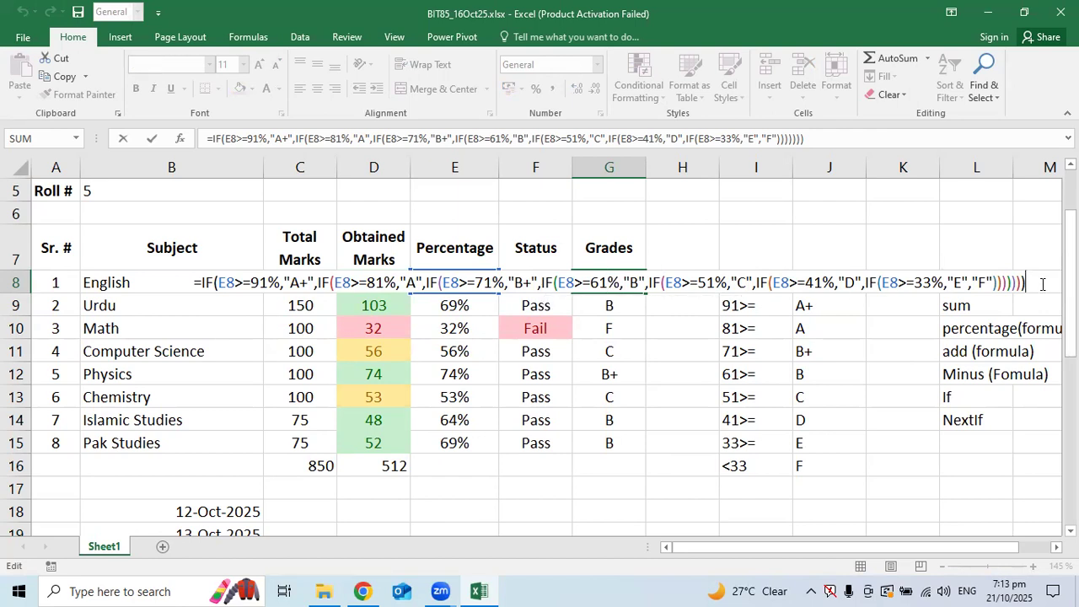
{"action": "double_click", "coordinate": [208, 285]}
{"action": "left_click_drag", "start_coordinate": [224, 284], "coordinate": [313, 284]}
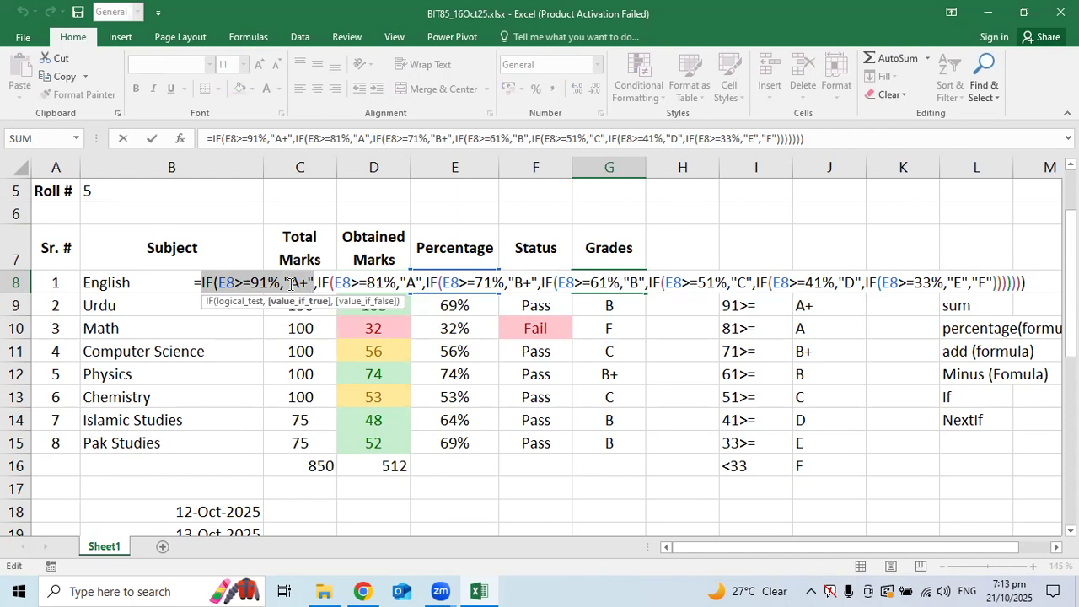
{"action": "left_click", "coordinate": [301, 283]}
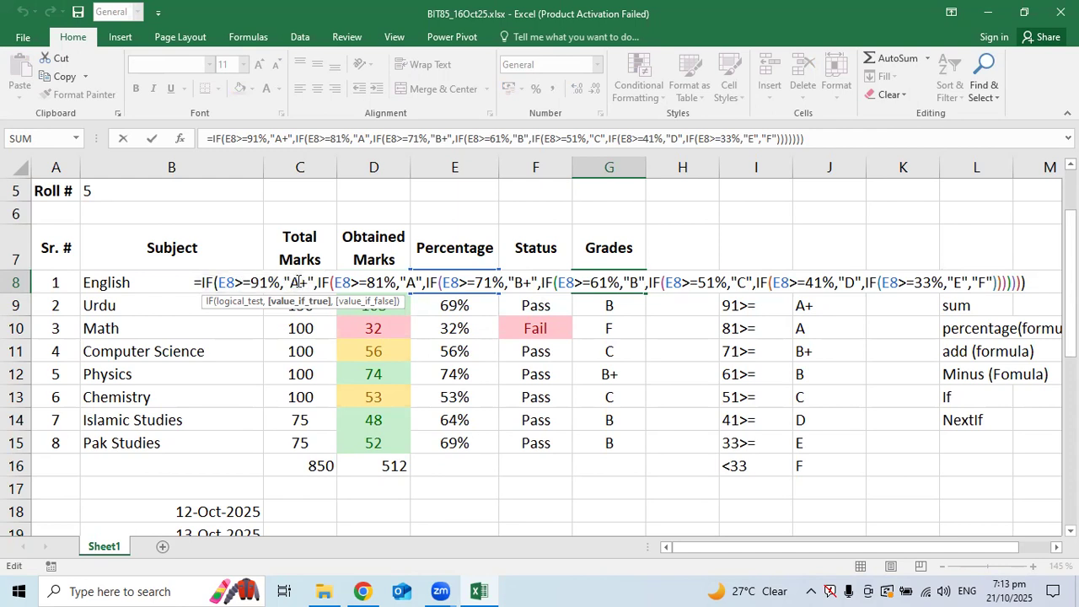
{"action": "left_click_drag", "start_coordinate": [317, 284], "coordinate": [203, 285]}
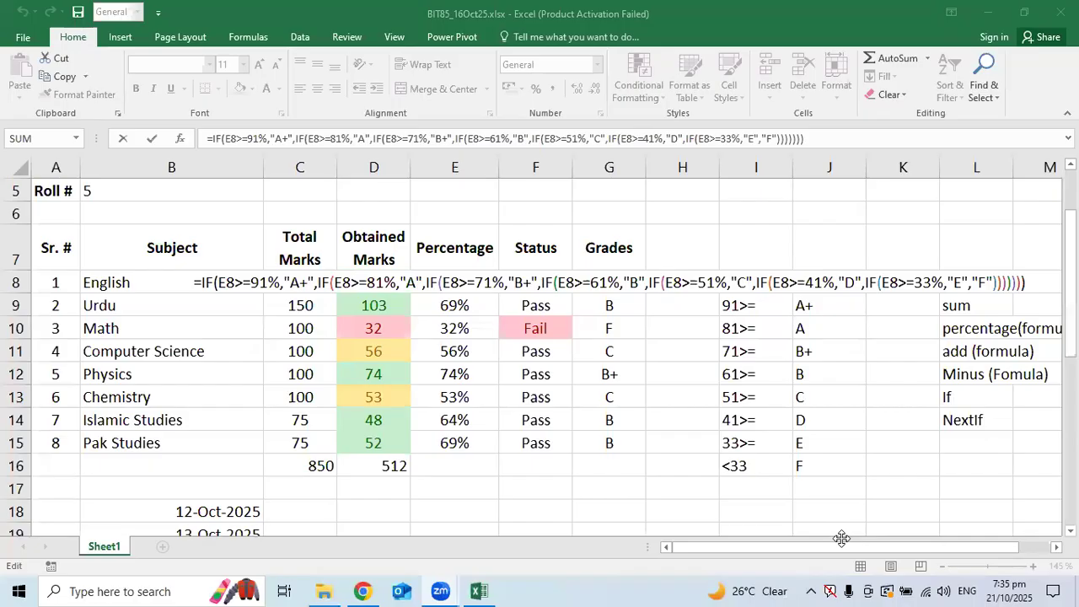
{"action": "key", "text": "Return"}
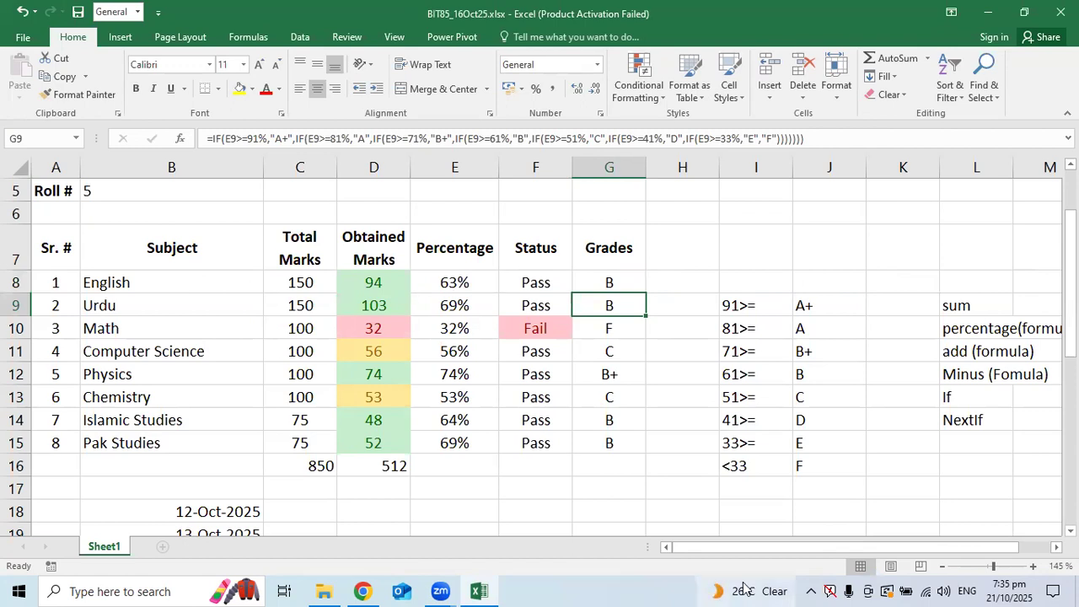
{"action": "scroll", "coordinate": [424, 250], "scroll_direction": "up", "scroll_amount": 2}
{"action": "scroll", "coordinate": [424, 251], "scroll_direction": "down", "scroll_amount": 3}
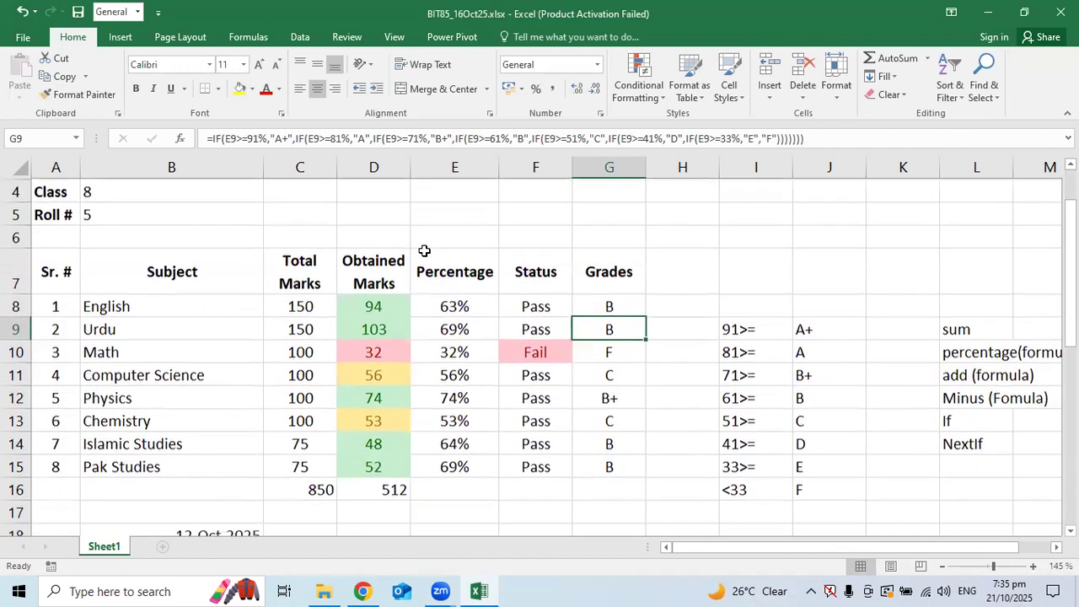
{"action": "scroll", "coordinate": [424, 251], "scroll_direction": "up", "scroll_amount": 2}
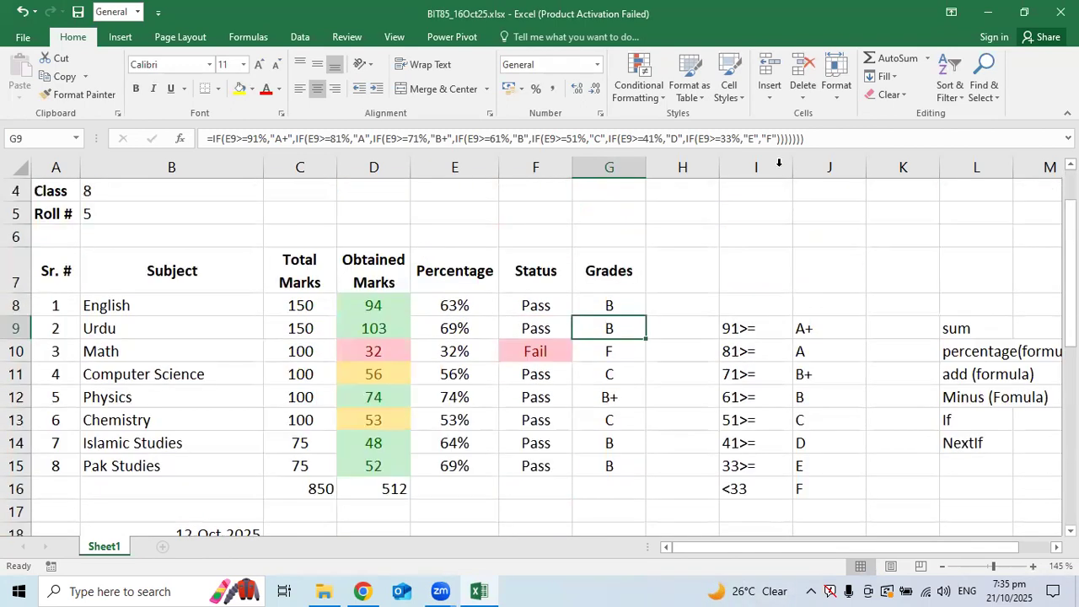
{"action": "left_click", "coordinate": [680, 257]}
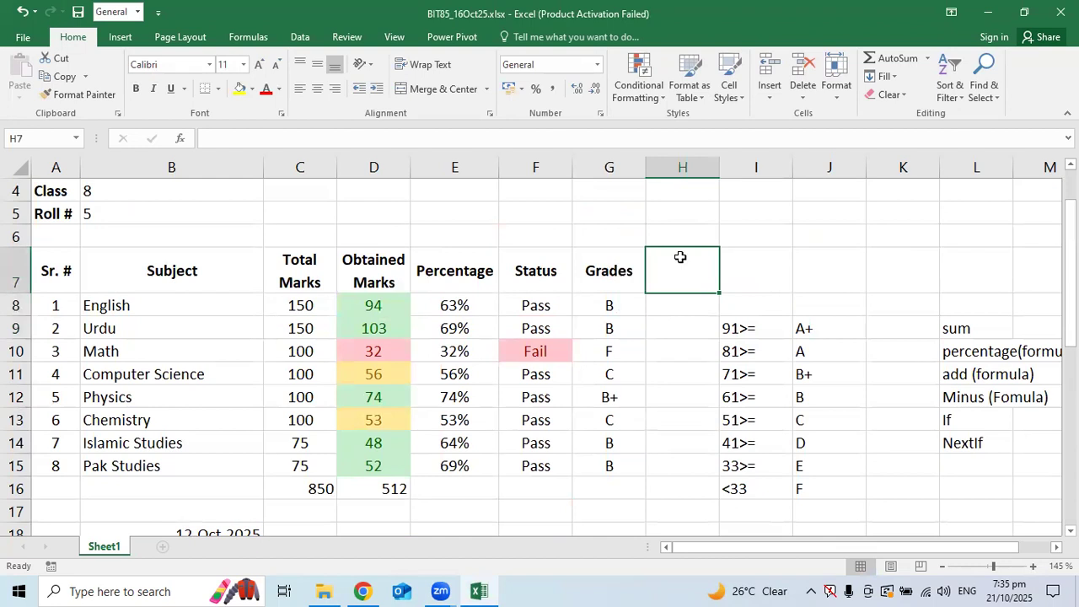
{"action": "left_click", "coordinate": [24, 38]}
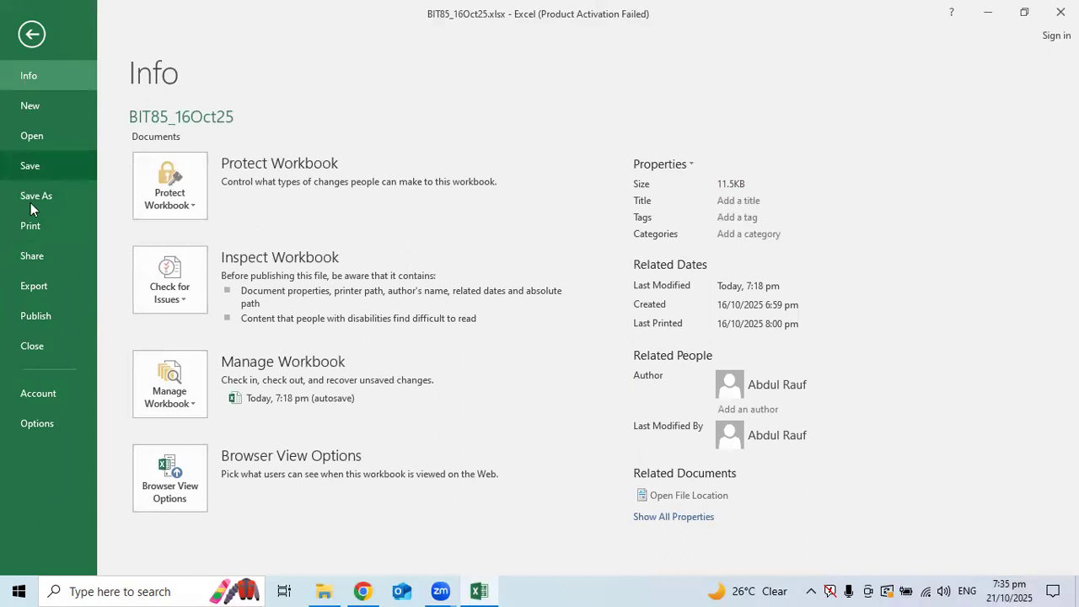
{"action": "left_click", "coordinate": [38, 226]}
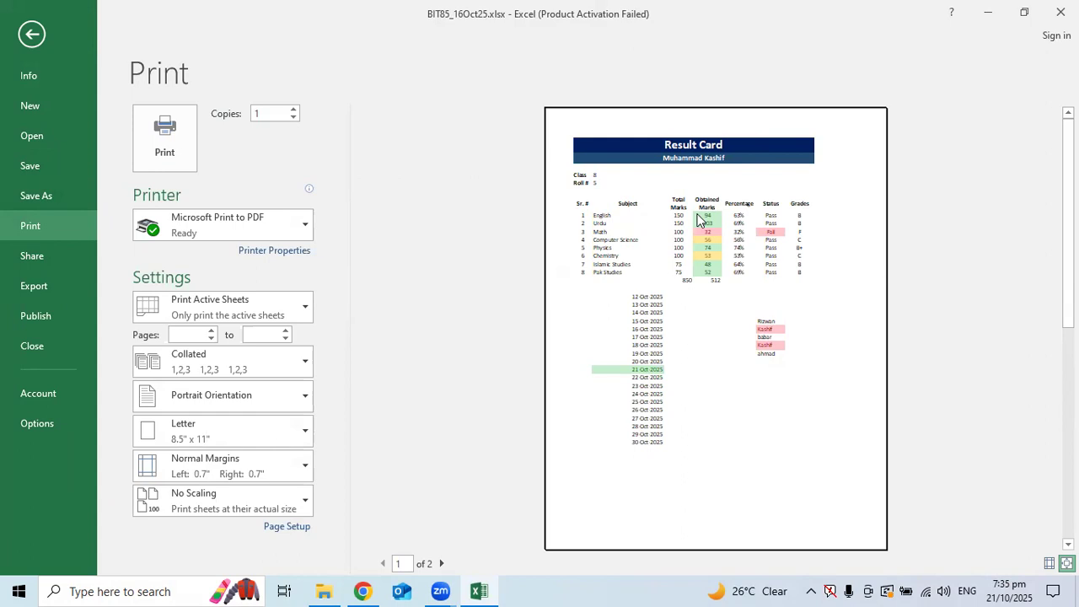
{"action": "left_click", "coordinate": [20, 38]}
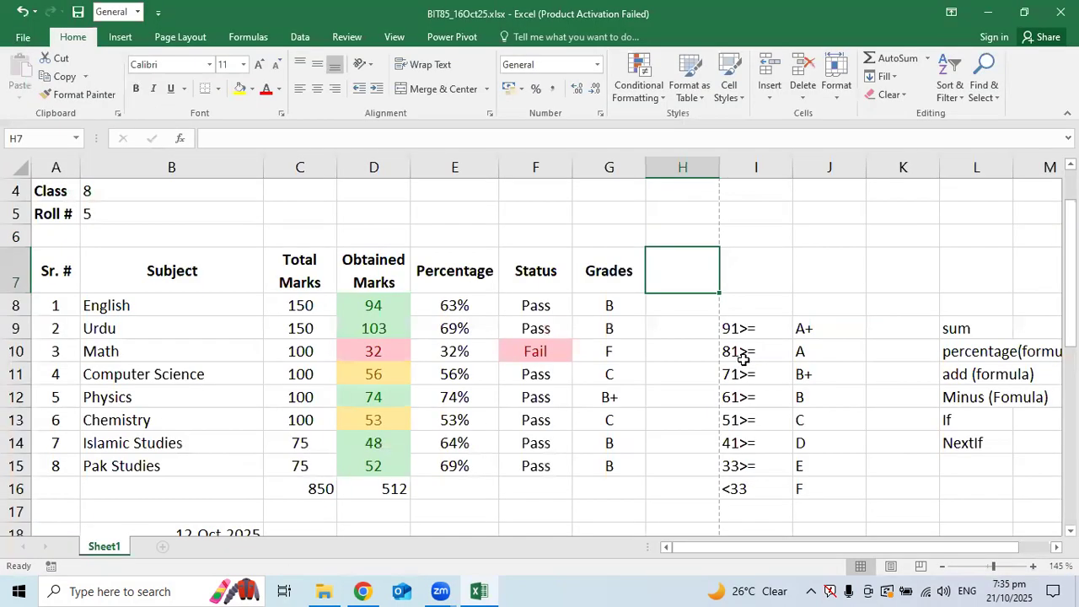
{"action": "left_click", "coordinate": [23, 40]}
{"action": "left_click", "coordinate": [36, 228]}
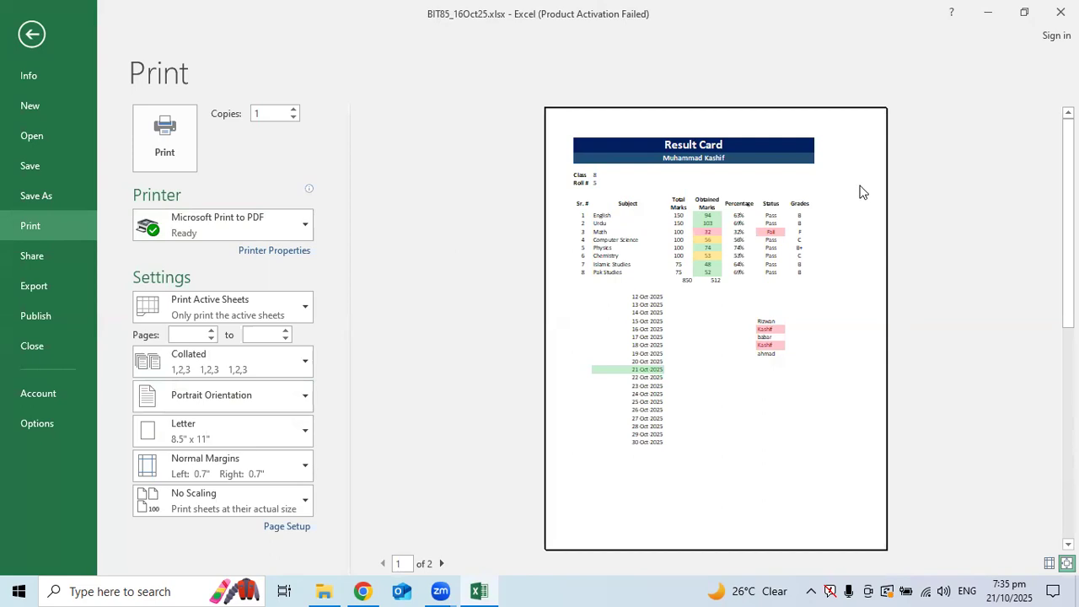
{"action": "left_click", "coordinate": [32, 36]}
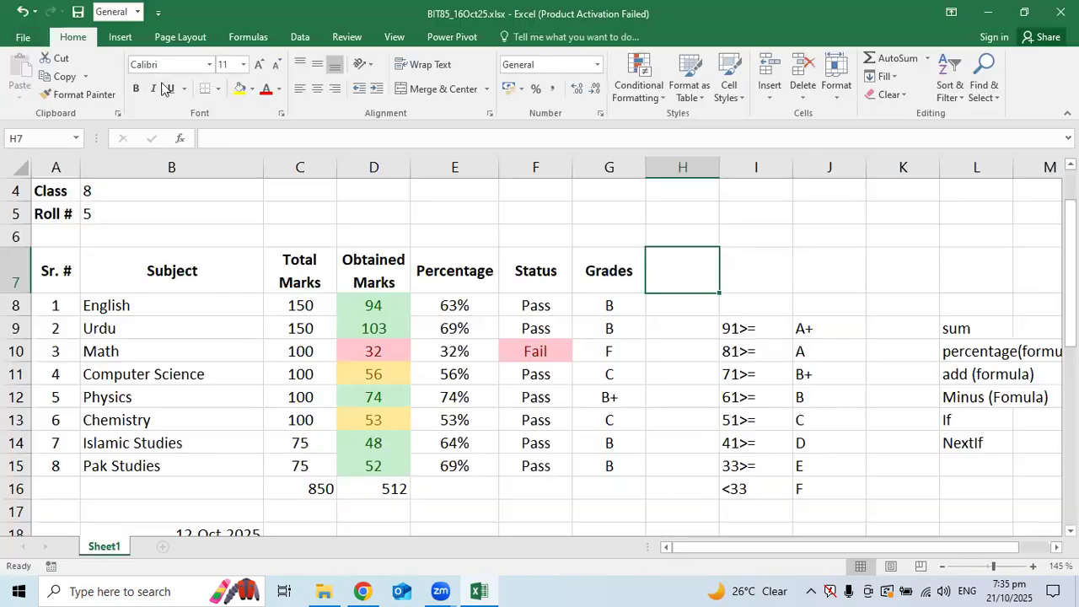
Widen columns B, C, E, F and G so Total Marks fits, and check the print preview
{"action": "left_click_drag", "start_coordinate": [265, 167], "coordinate": [282, 167]}
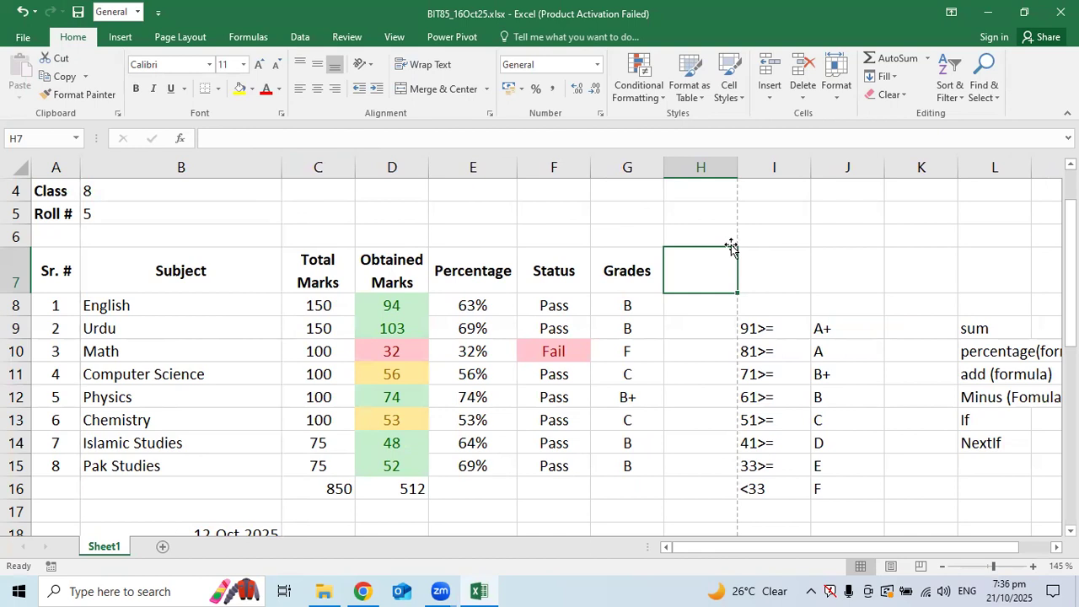
{"action": "left_click_drag", "start_coordinate": [664, 162], "coordinate": [675, 162]}
{"action": "left_click_drag", "start_coordinate": [590, 167], "coordinate": [605, 167]}
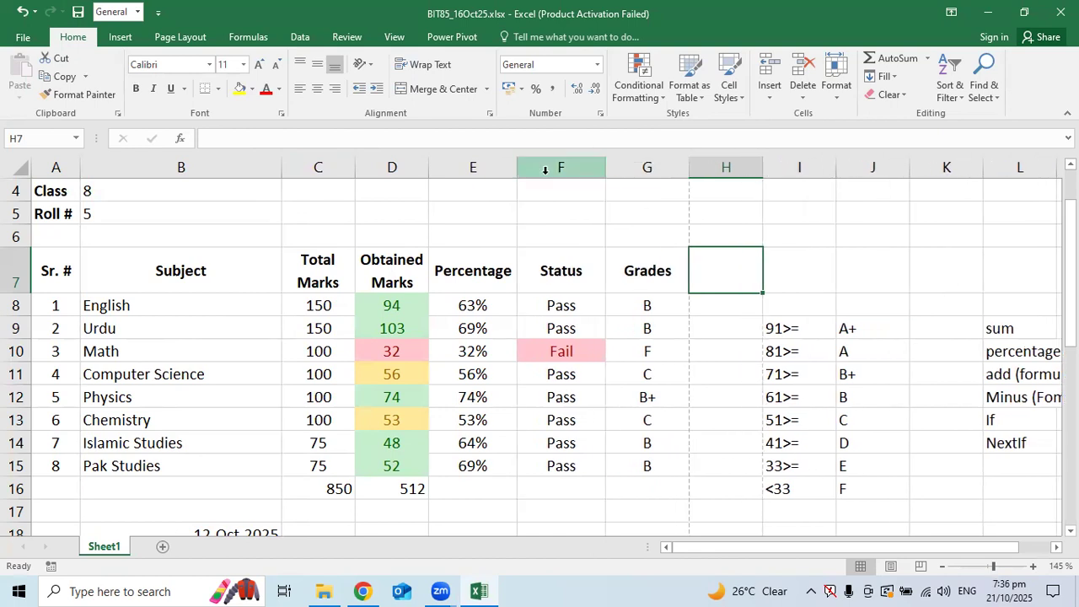
{"action": "left_click_drag", "start_coordinate": [520, 171], "coordinate": [531, 171]}
{"action": "left_click_drag", "start_coordinate": [428, 171], "coordinate": [442, 171]}
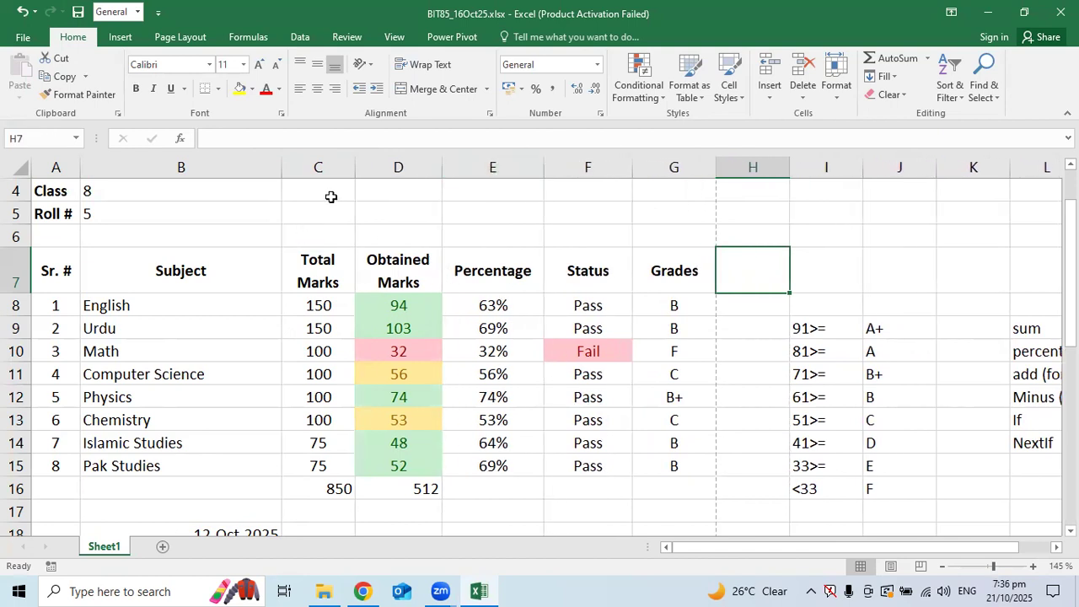
{"action": "left_click_drag", "start_coordinate": [354, 168], "coordinate": [367, 167]}
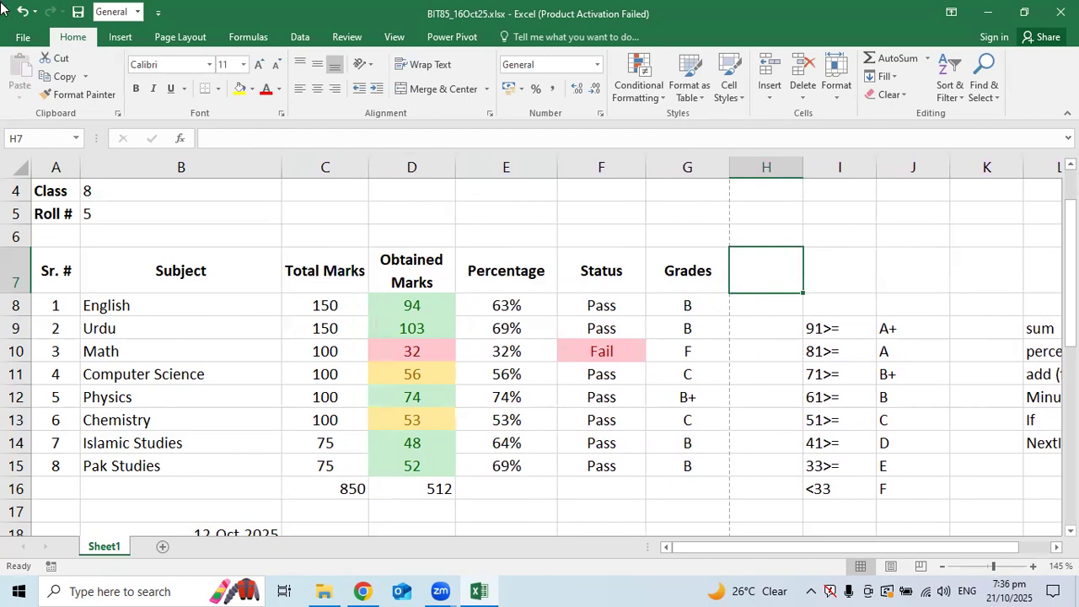
{"action": "left_click", "coordinate": [22, 41]}
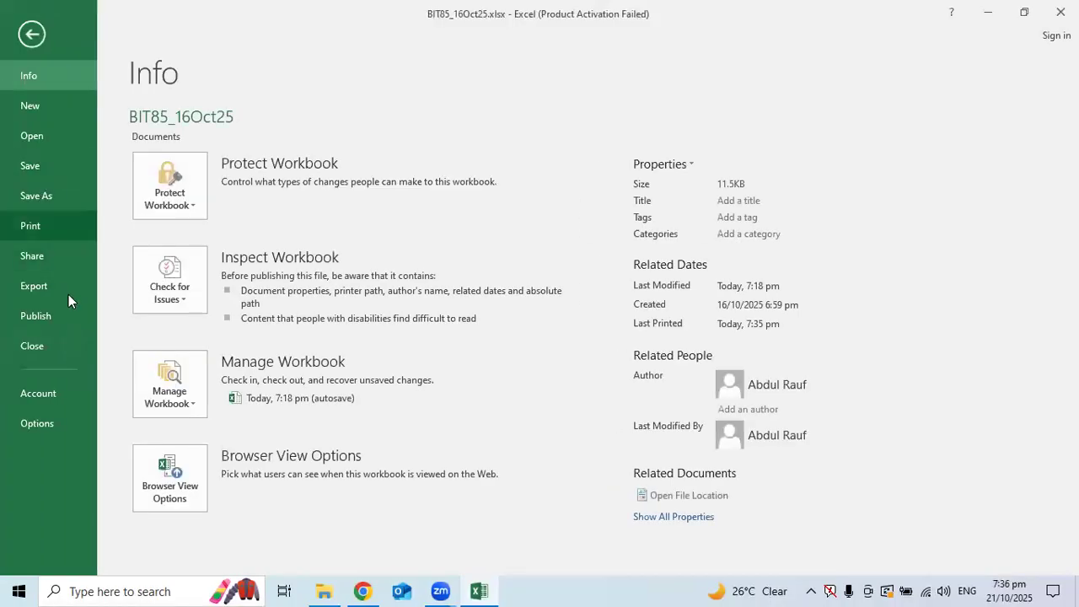
{"action": "left_click", "coordinate": [51, 221]}
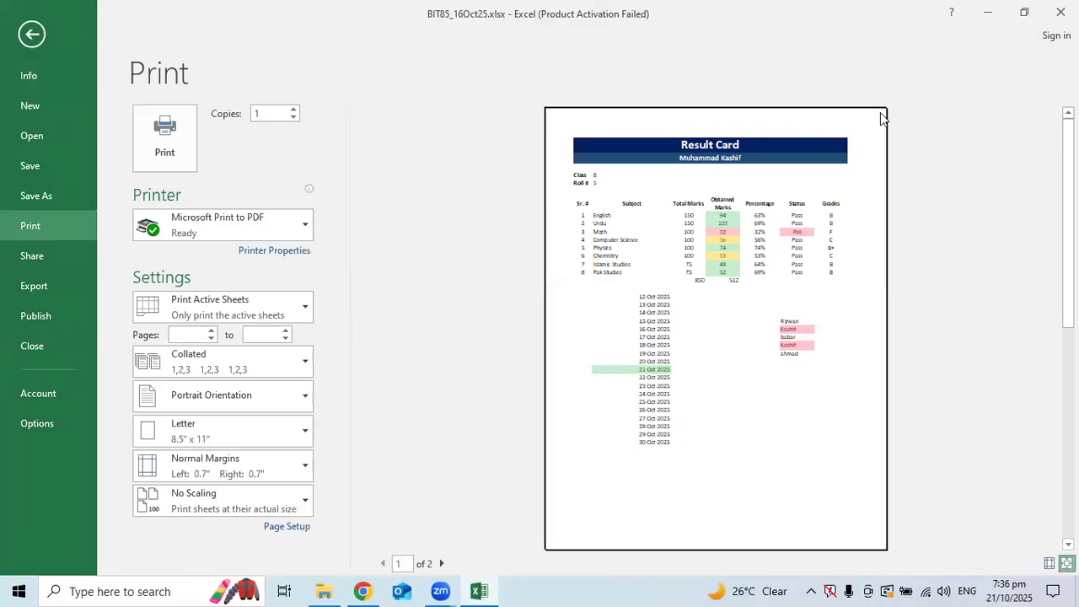
{"action": "left_click", "coordinate": [33, 37]}
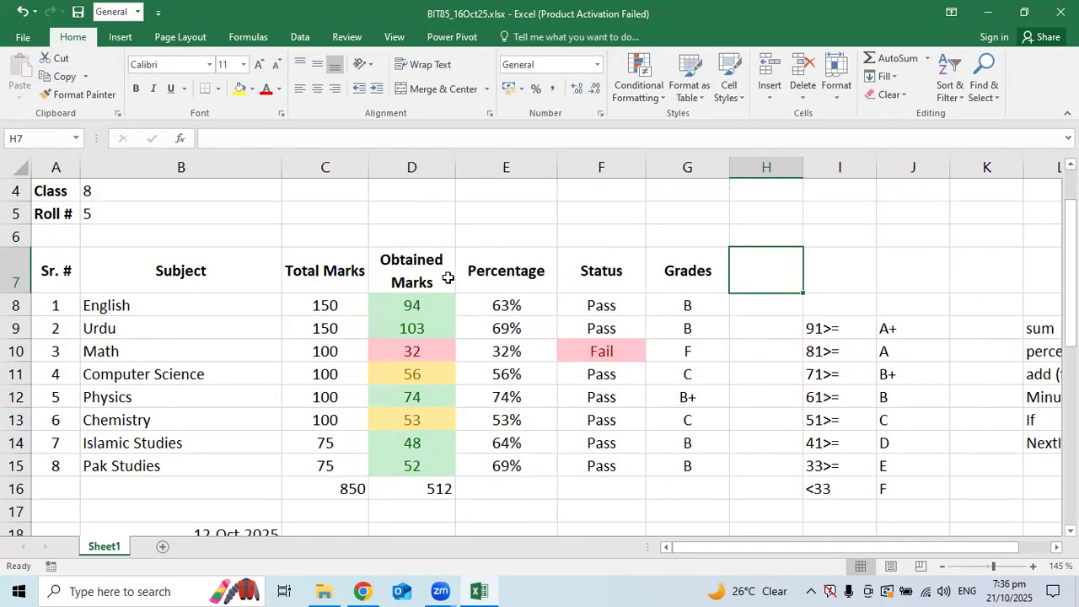
Widen columns C and G further, narrow D to 11.43, and re-check the print preview
{"action": "left_click_drag", "start_coordinate": [369, 173], "coordinate": [376, 173]}
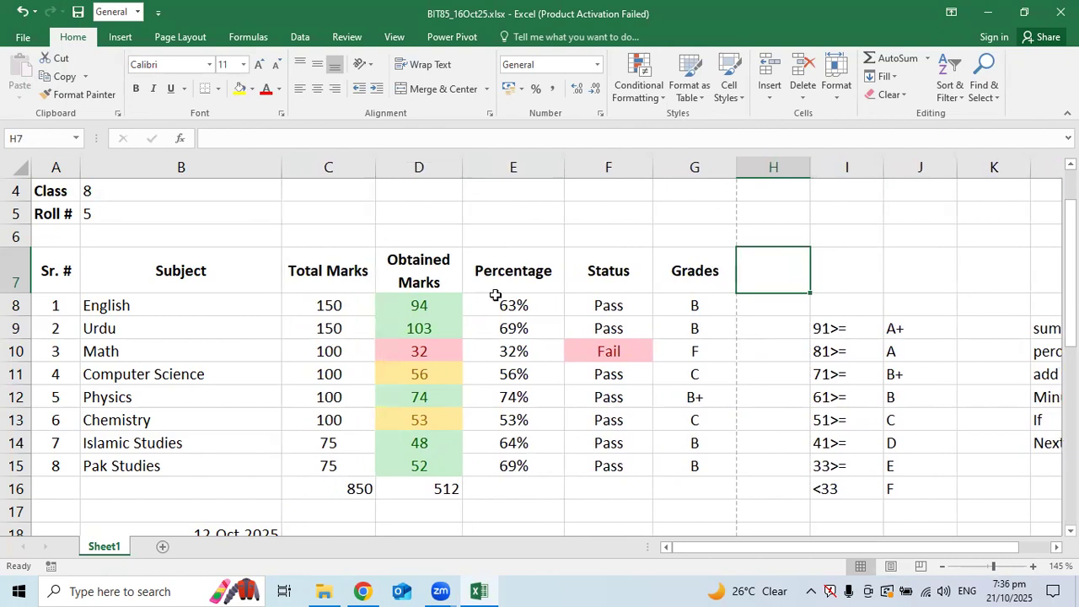
{"action": "left_click_drag", "start_coordinate": [730, 178], "coordinate": [746, 169]}
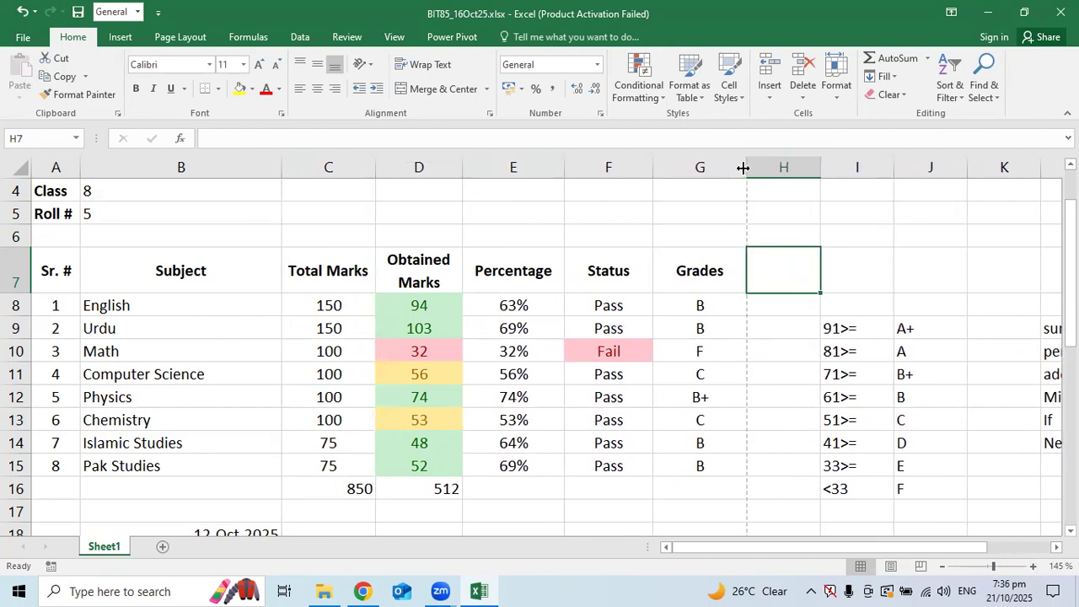
{"action": "left_click_drag", "start_coordinate": [463, 172], "coordinate": [472, 163]}
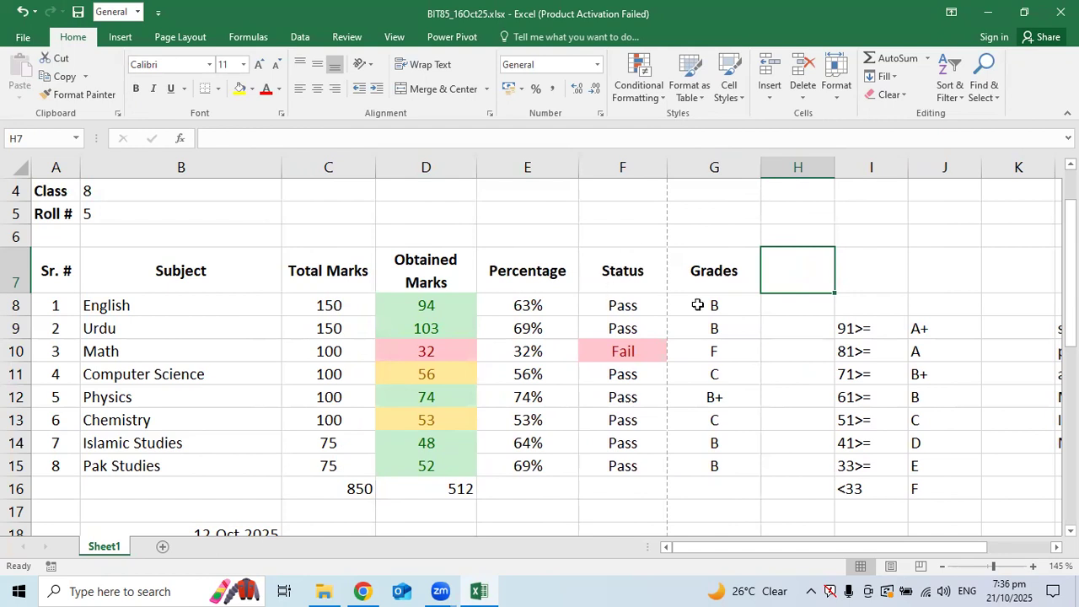
{"action": "left_click_drag", "start_coordinate": [474, 171], "coordinate": [469, 171]}
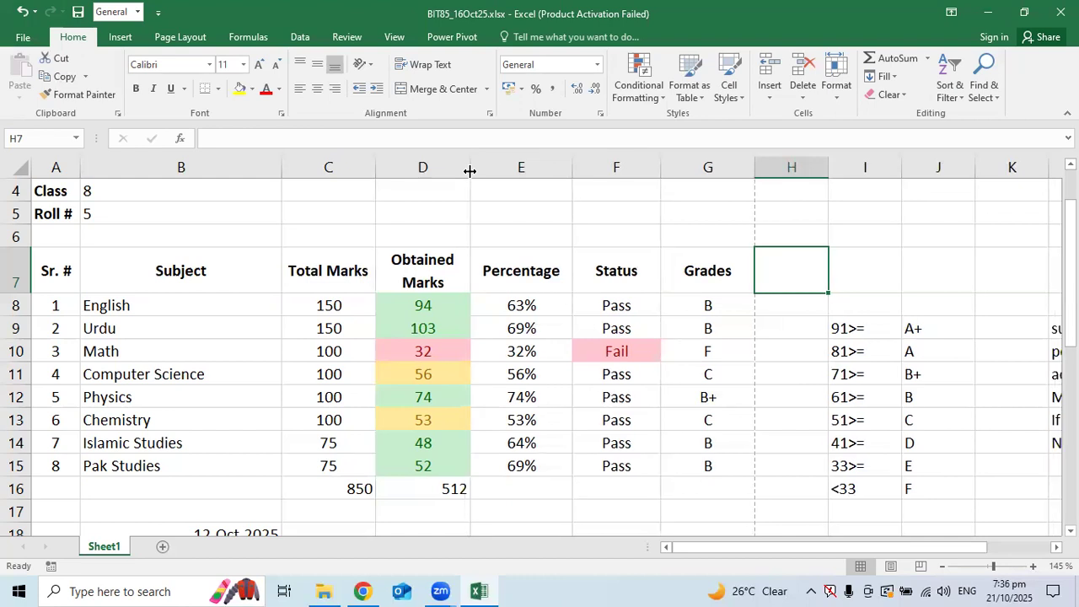
{"action": "left_click", "coordinate": [24, 37]}
{"action": "left_click", "coordinate": [31, 227]}
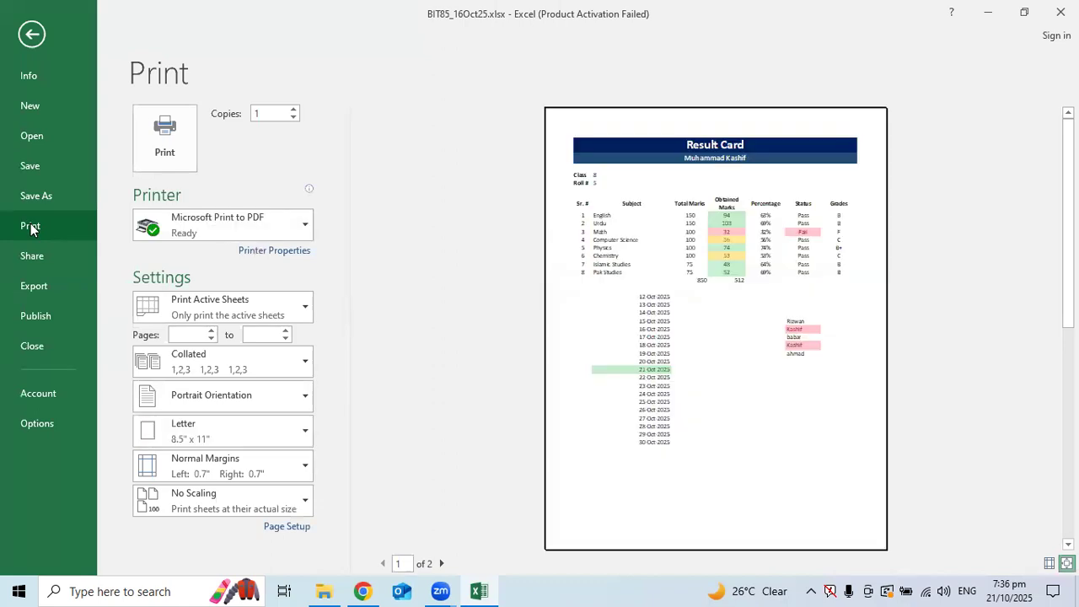
{"action": "left_click", "coordinate": [31, 32]}
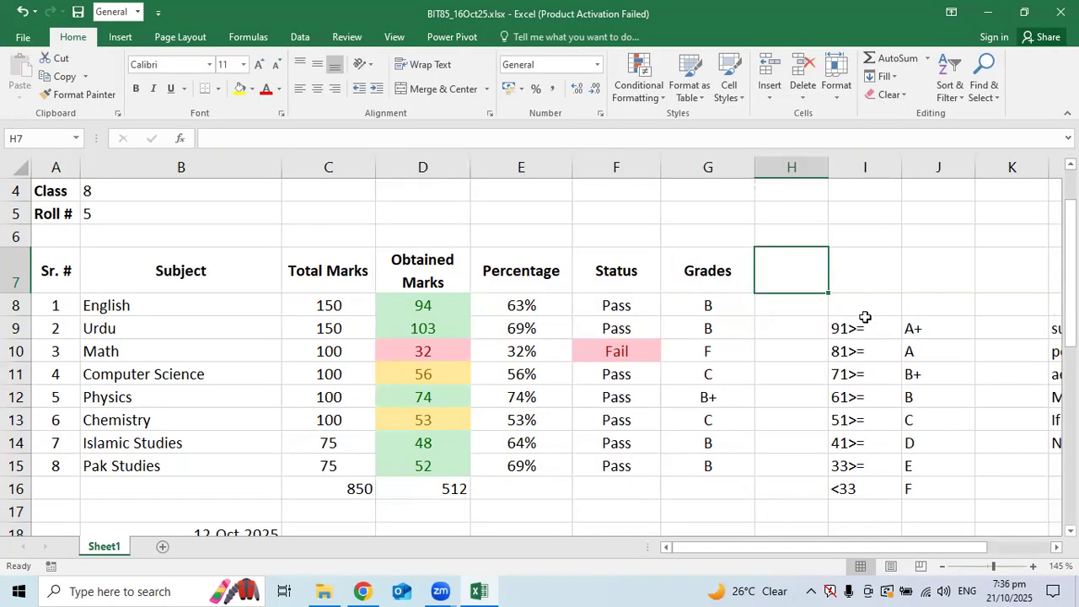
{"action": "left_click", "coordinate": [833, 377]}
{"action": "left_click_drag", "start_coordinate": [838, 331], "coordinate": [911, 499]}
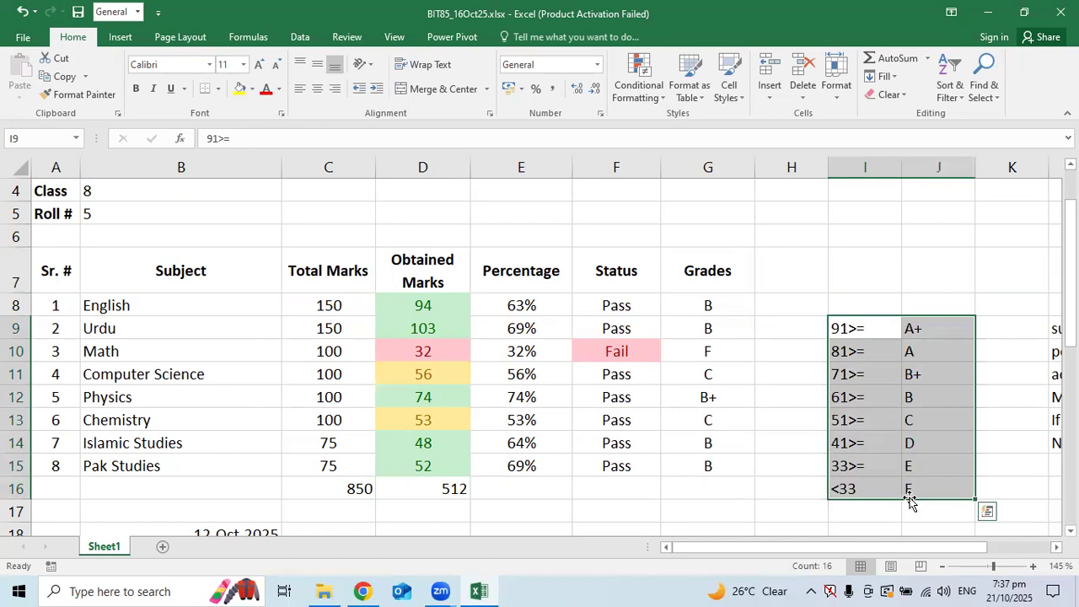
{"action": "key", "text": "Right"}
{"action": "key", "text": "Right"}
{"action": "key", "text": "Right"}
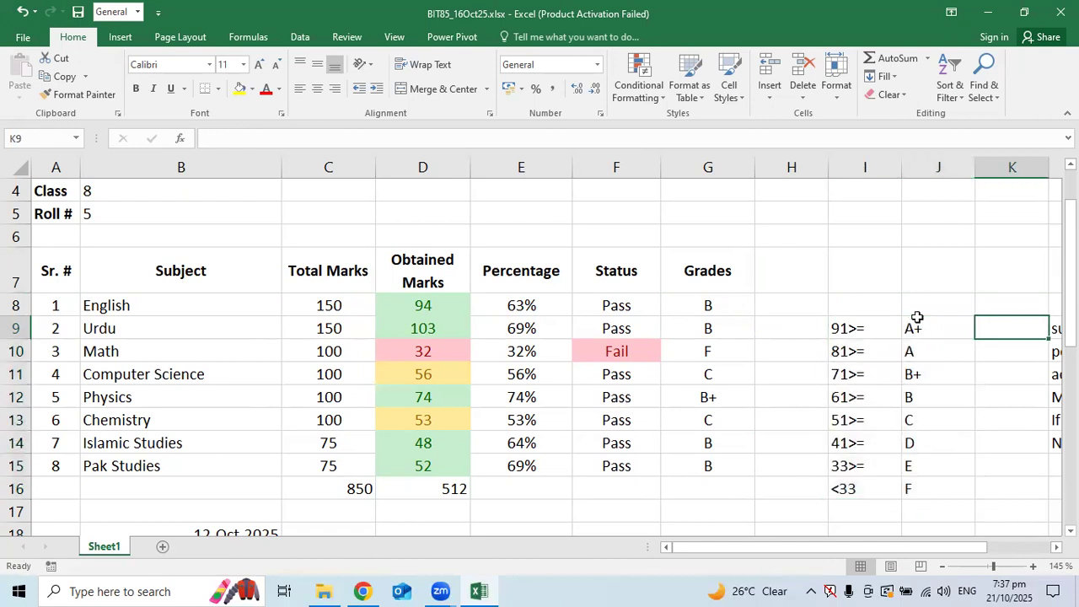
{"action": "key", "text": "Left"}
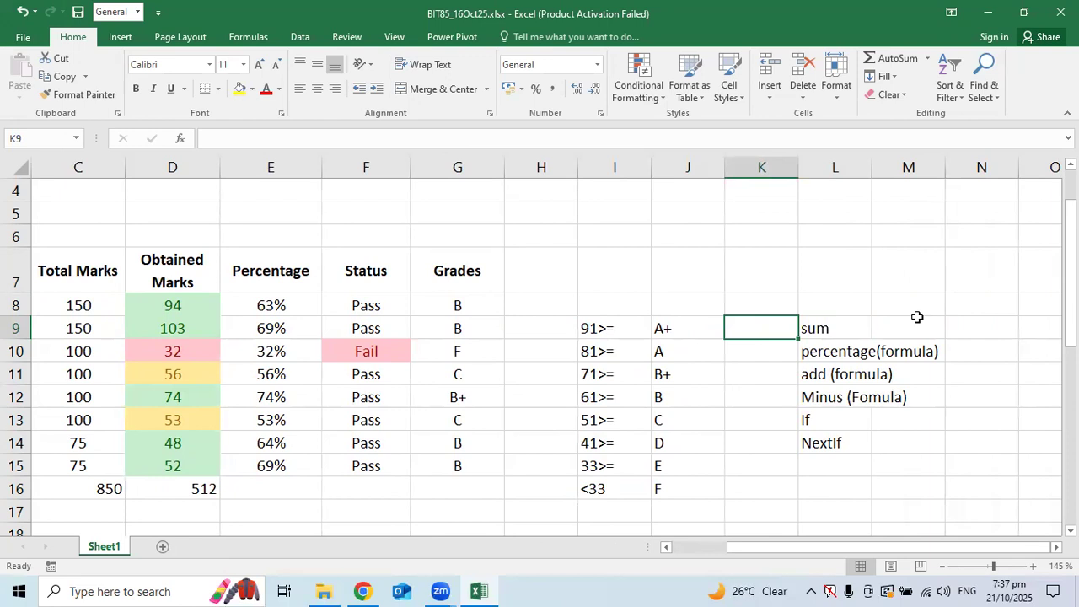
{"action": "key", "text": "Left"}
{"action": "key", "text": "Left"}
{"action": "key", "text": "Left"}
{"action": "key", "text": "Left"}
{"action": "key", "text": "Left"}
{"action": "key", "text": "Left"}
{"action": "key", "text": "Left"}
{"action": "key", "text": "Left"}
{"action": "key", "text": "Left"}
{"action": "key", "text": "Left"}
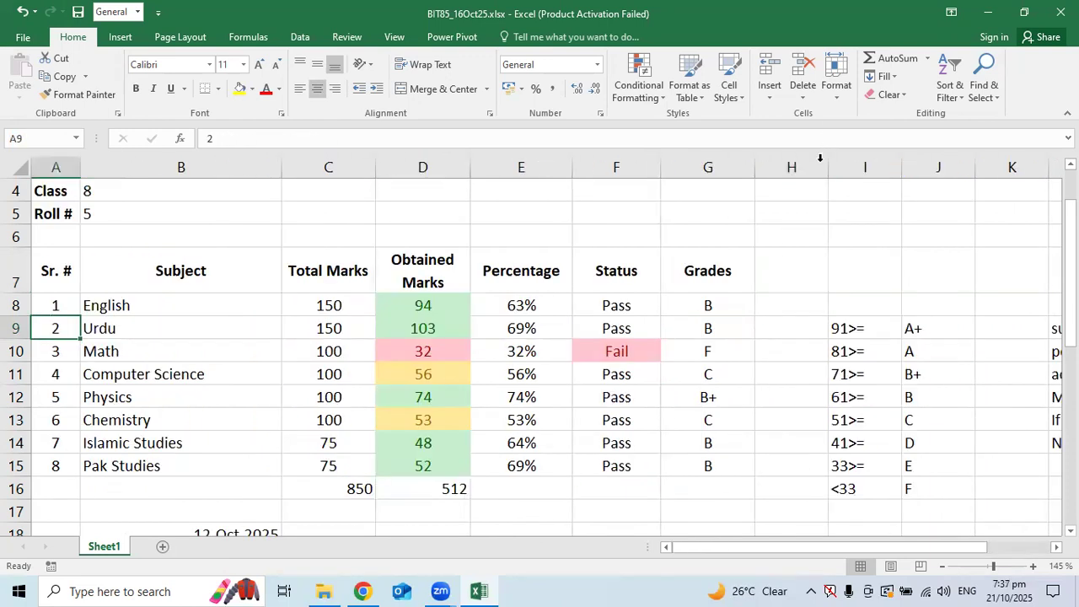
{"action": "scroll", "coordinate": [742, 298], "scroll_direction": "down", "scroll_amount": 3}
{"action": "left_click", "coordinate": [244, 305]}
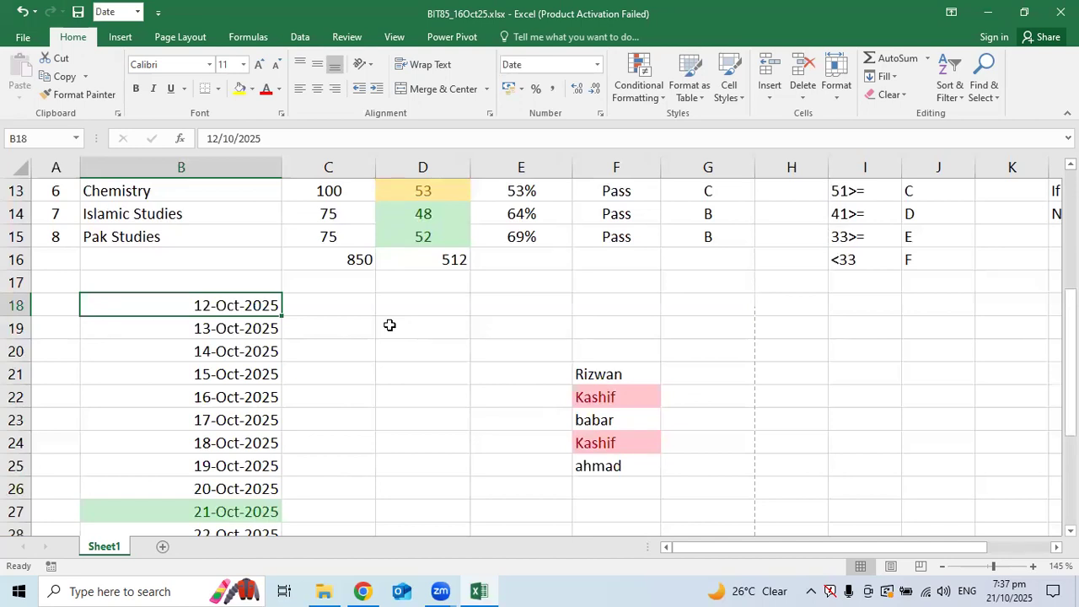
{"action": "scroll", "coordinate": [248, 439], "scroll_direction": "down", "scroll_amount": 1}
{"action": "left_click", "coordinate": [249, 440]}
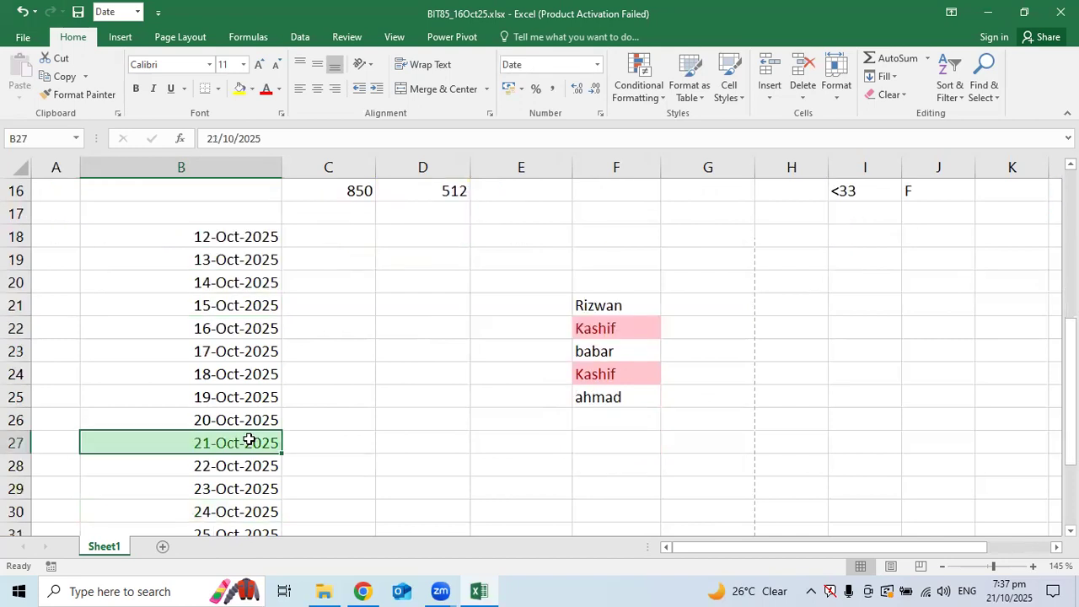
{"action": "left_click", "coordinate": [1007, 590]}
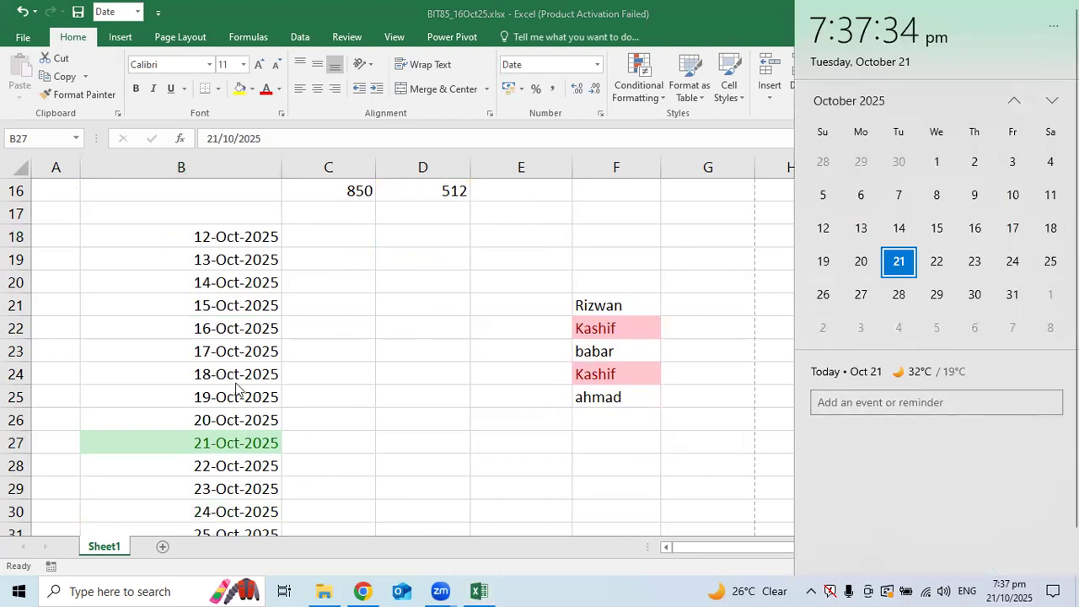
{"action": "left_click", "coordinate": [209, 453]}
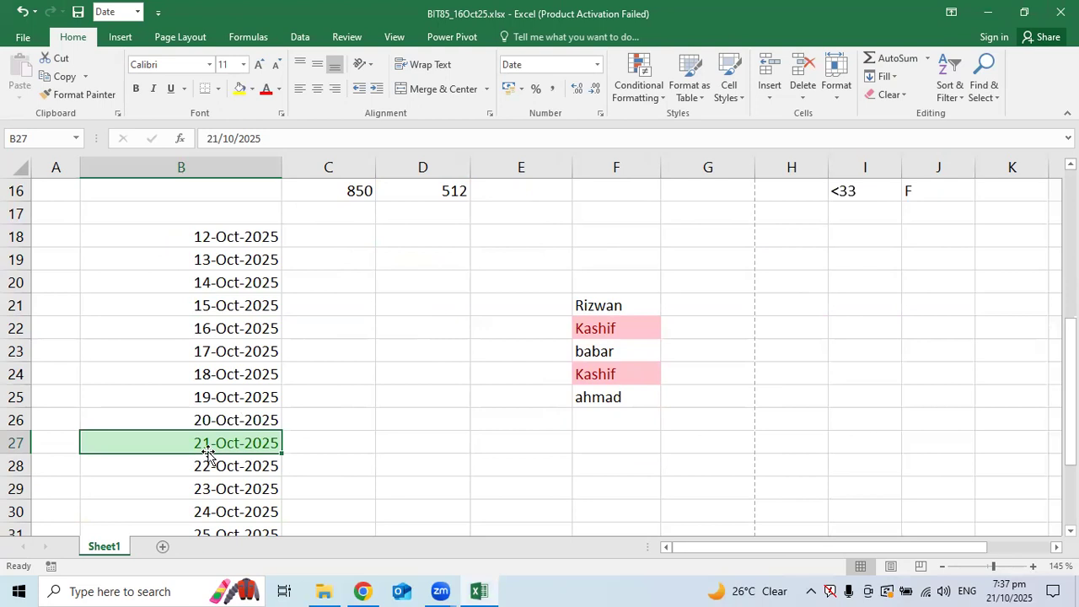
{"action": "scroll", "coordinate": [292, 362], "scroll_direction": "up", "scroll_amount": 3}
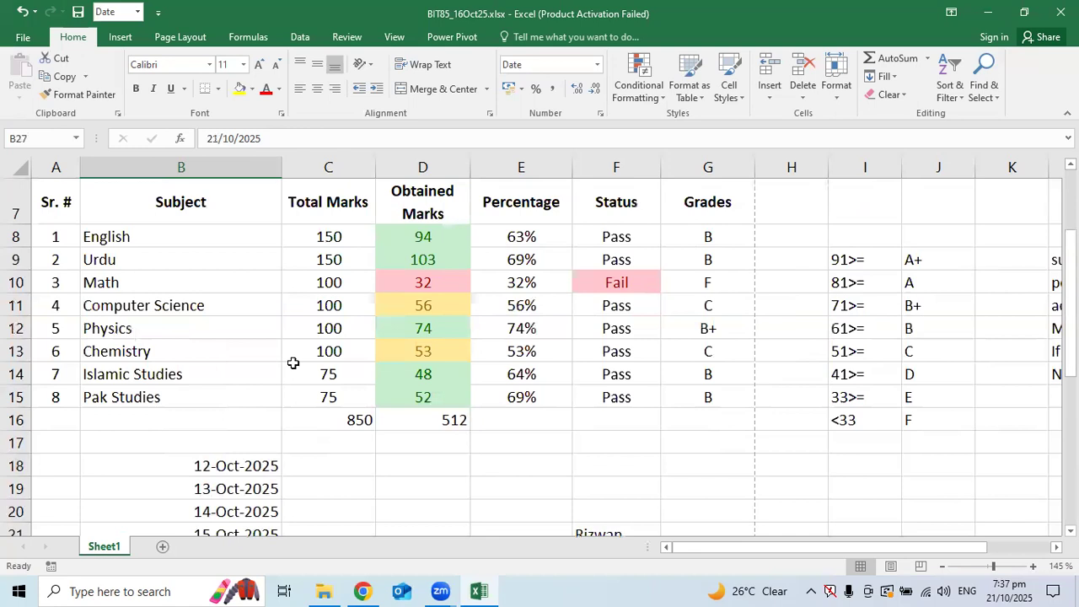
{"action": "scroll", "coordinate": [292, 363], "scroll_direction": "up", "scroll_amount": 2}
{"action": "scroll", "coordinate": [293, 363], "scroll_direction": "down", "scroll_amount": 1}
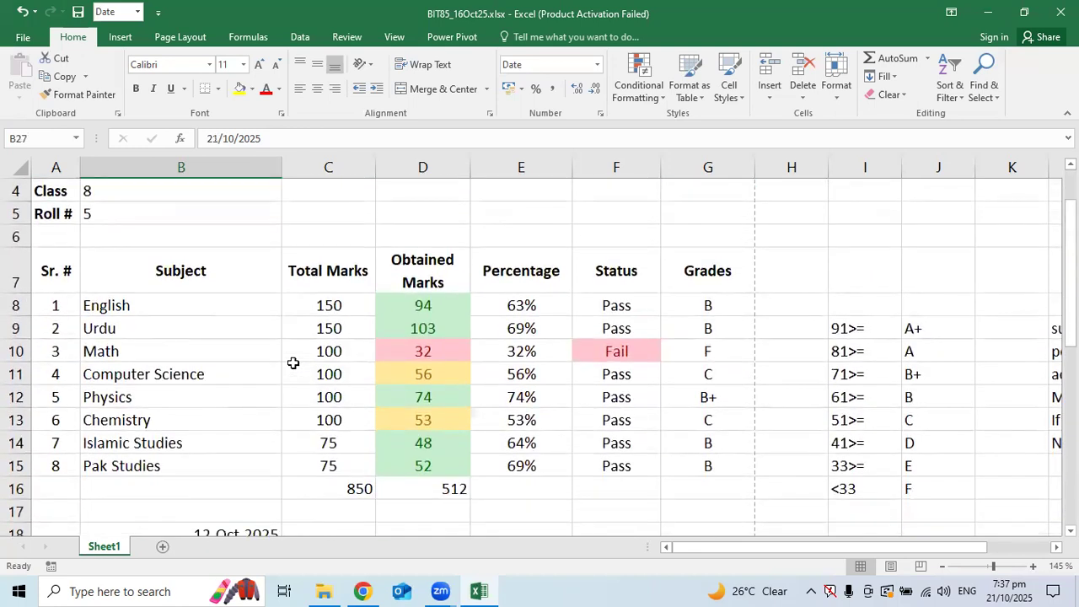
{"action": "left_click", "coordinate": [293, 362]}
Give every cell of the marks table All Borders
{"action": "left_click_drag", "start_coordinate": [78, 289], "coordinate": [681, 491]}
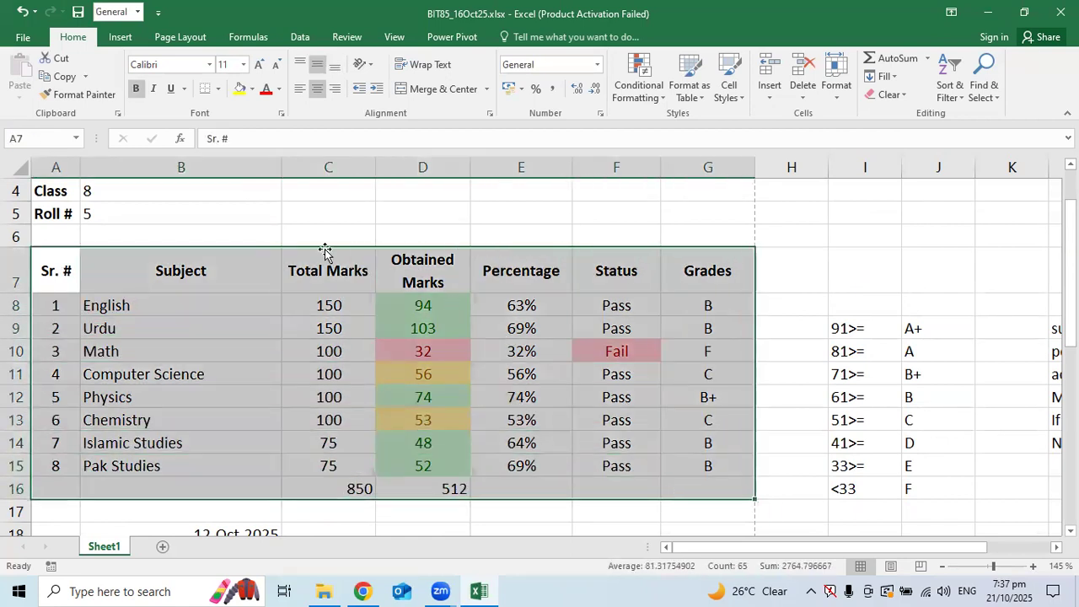
{"action": "left_click", "coordinate": [218, 89]}
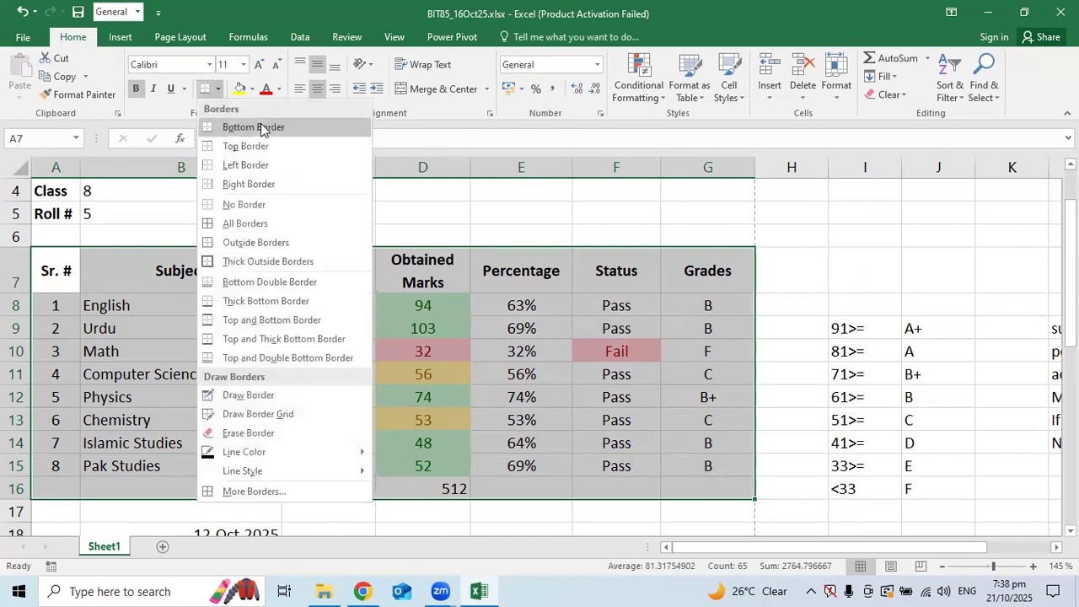
{"action": "left_click", "coordinate": [266, 224]}
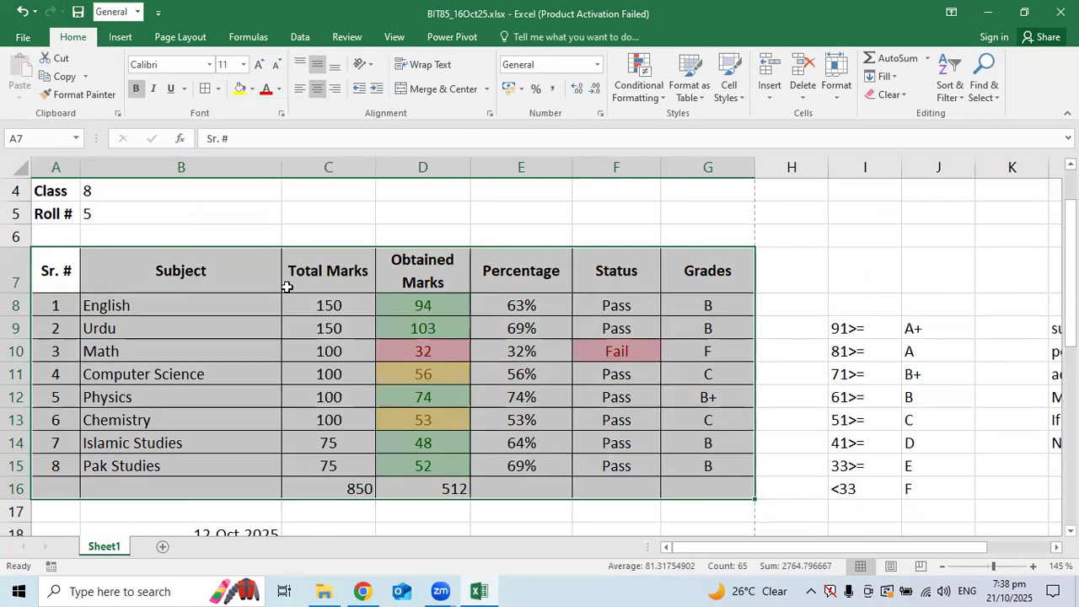
{"action": "left_click", "coordinate": [348, 349]}
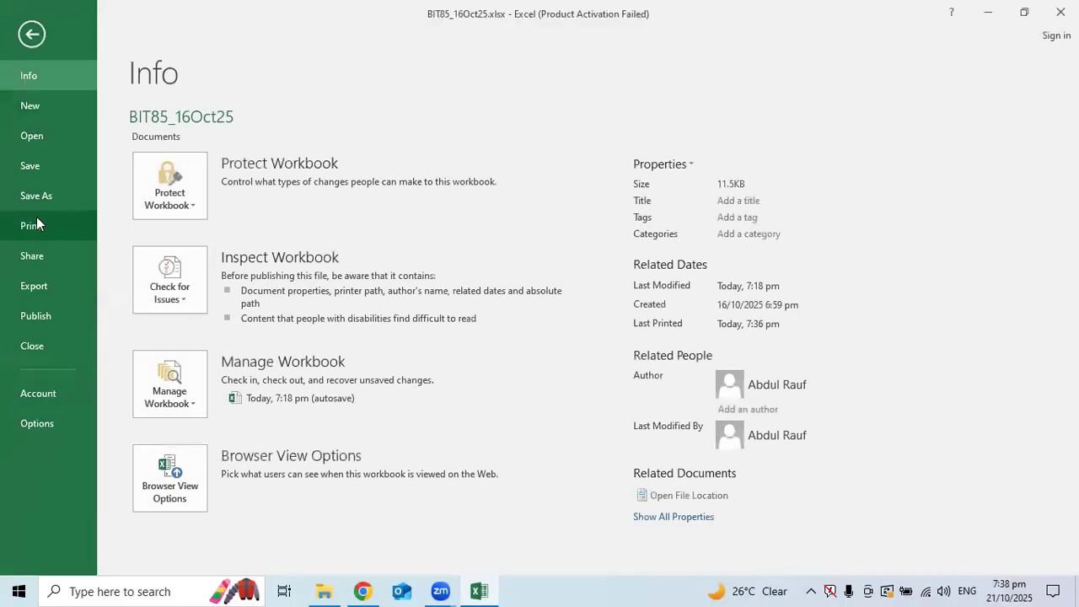
Check the result card's print preview, then select the whole marks table
{"action": "left_click", "coordinate": [21, 235]}
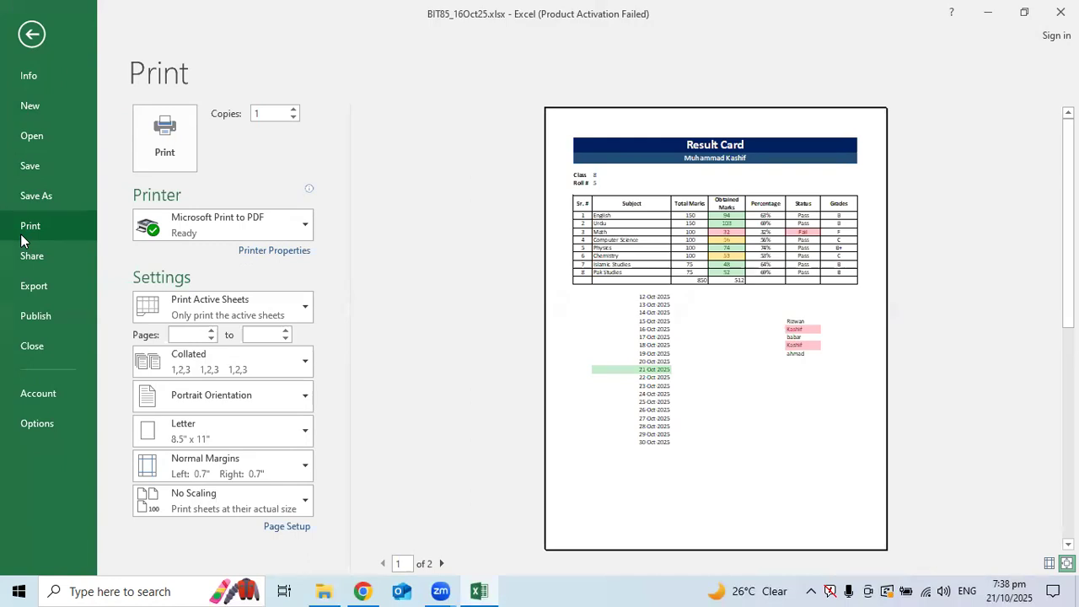
{"action": "left_click", "coordinate": [32, 34]}
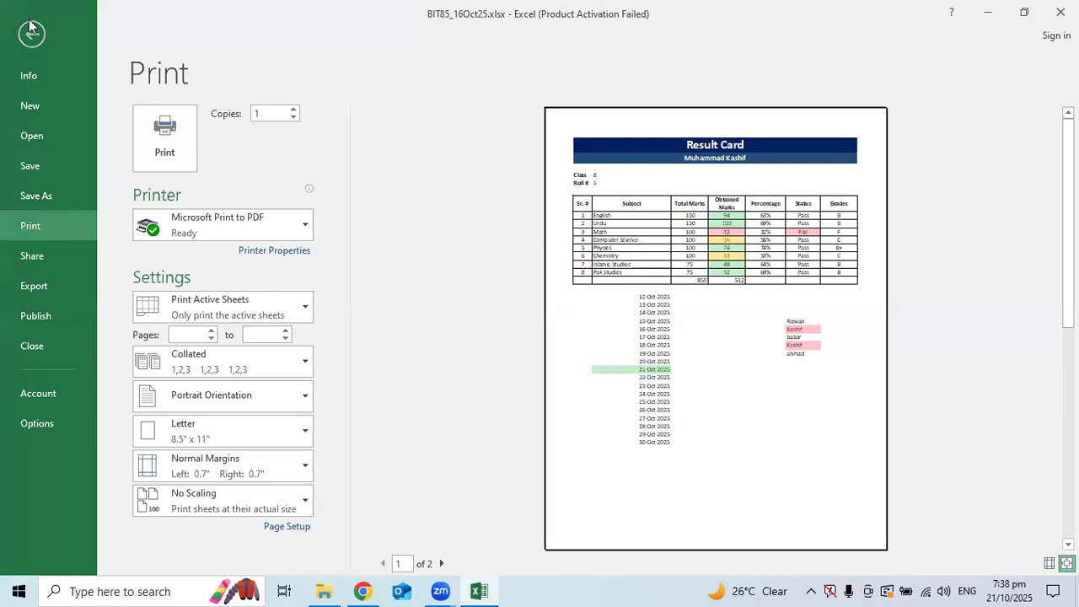
{"action": "left_click", "coordinate": [432, 354]}
{"action": "key", "text": "ctrl+a"}
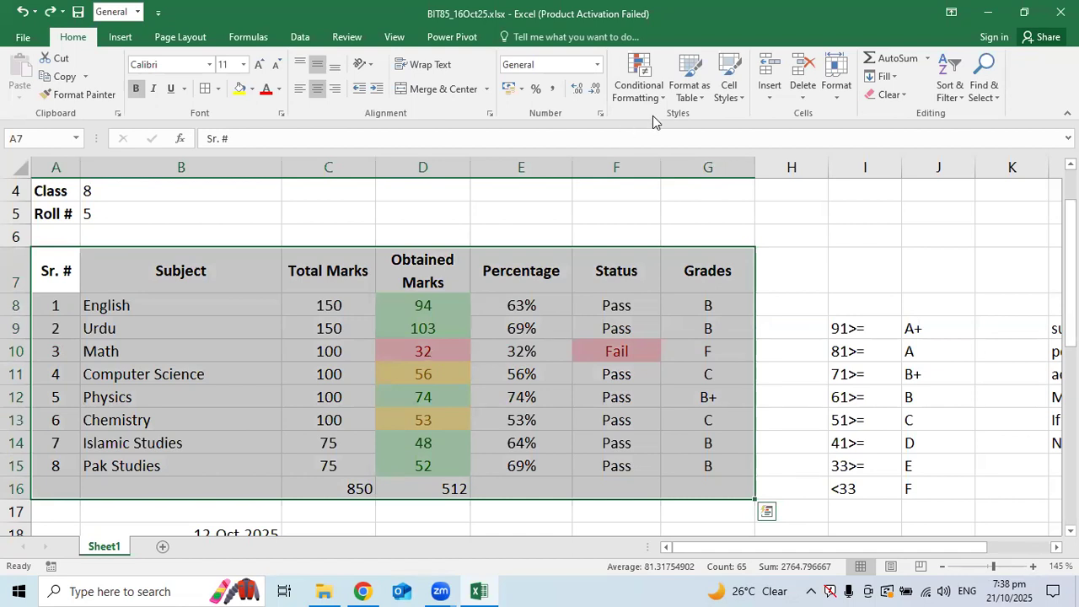
Format A7:G16 as a table with headers in Table Style Medium 2
{"action": "left_click", "coordinate": [679, 98]}
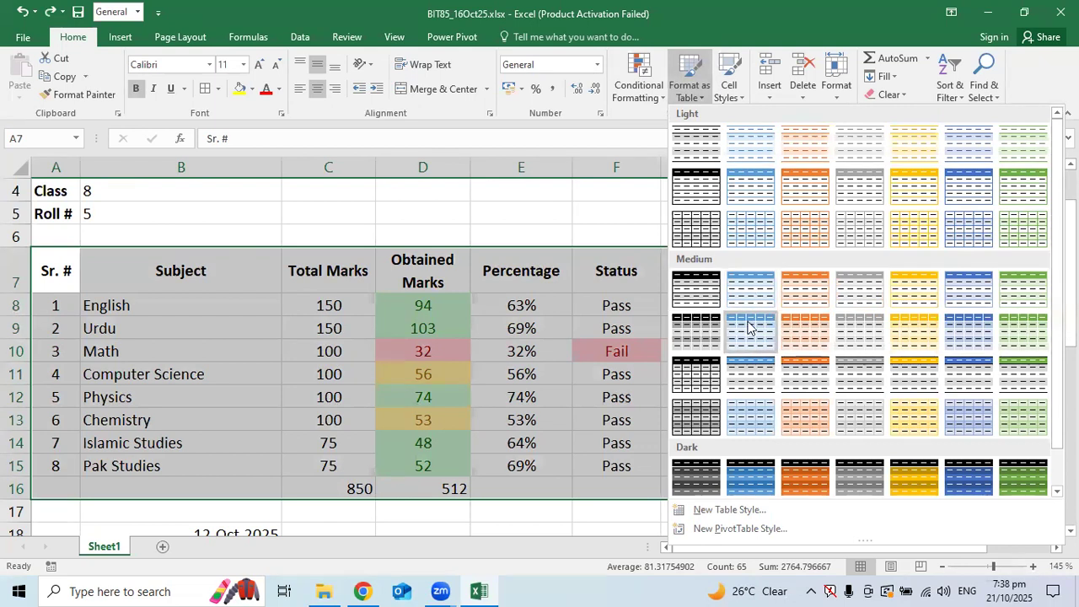
{"action": "scroll", "coordinate": [745, 331], "scroll_direction": "down", "scroll_amount": 1}
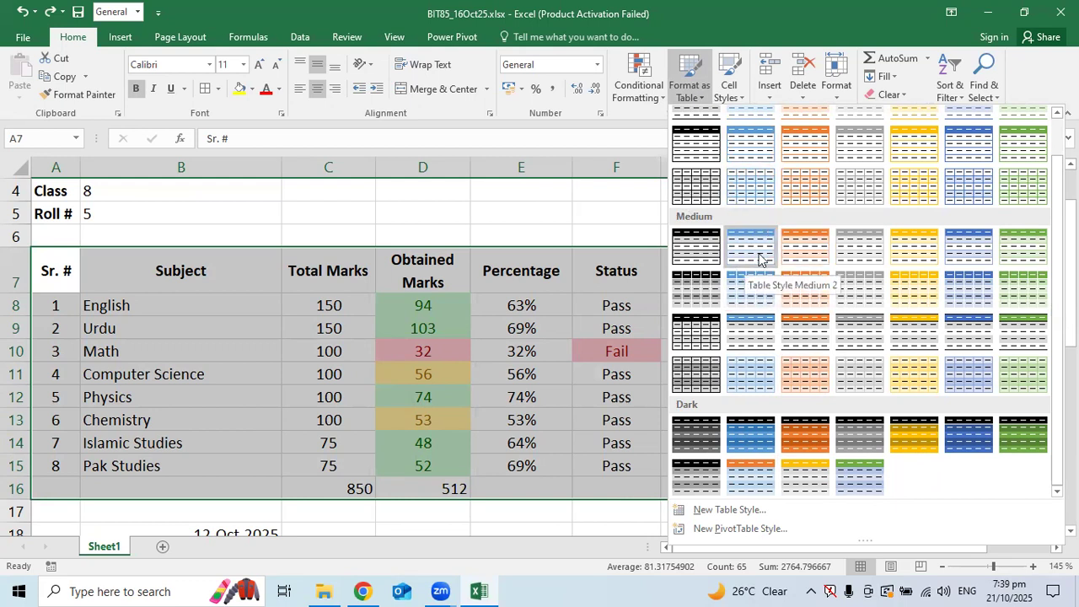
{"action": "key", "text": "Escape"}
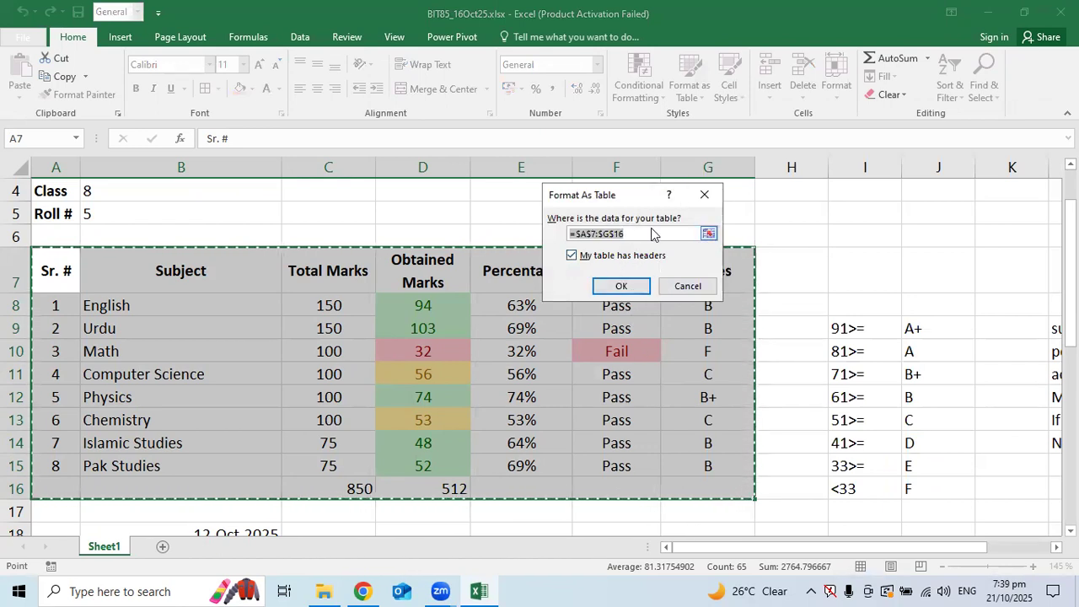
{"action": "left_click", "coordinate": [620, 287]}
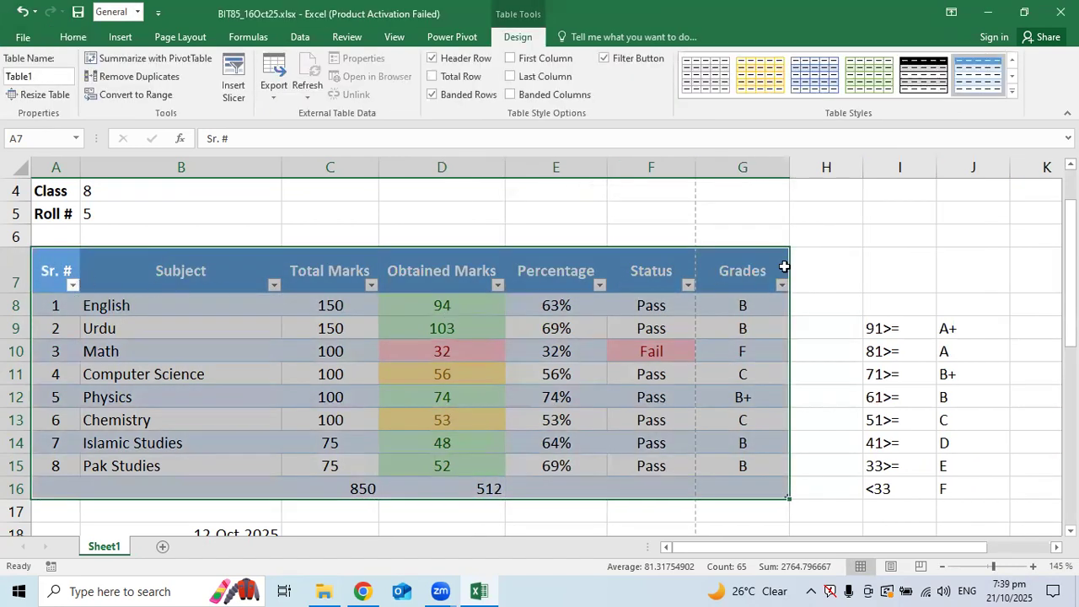
Hide the table's filter buttons and narrow columns D through G
{"action": "left_click", "coordinate": [605, 60]}
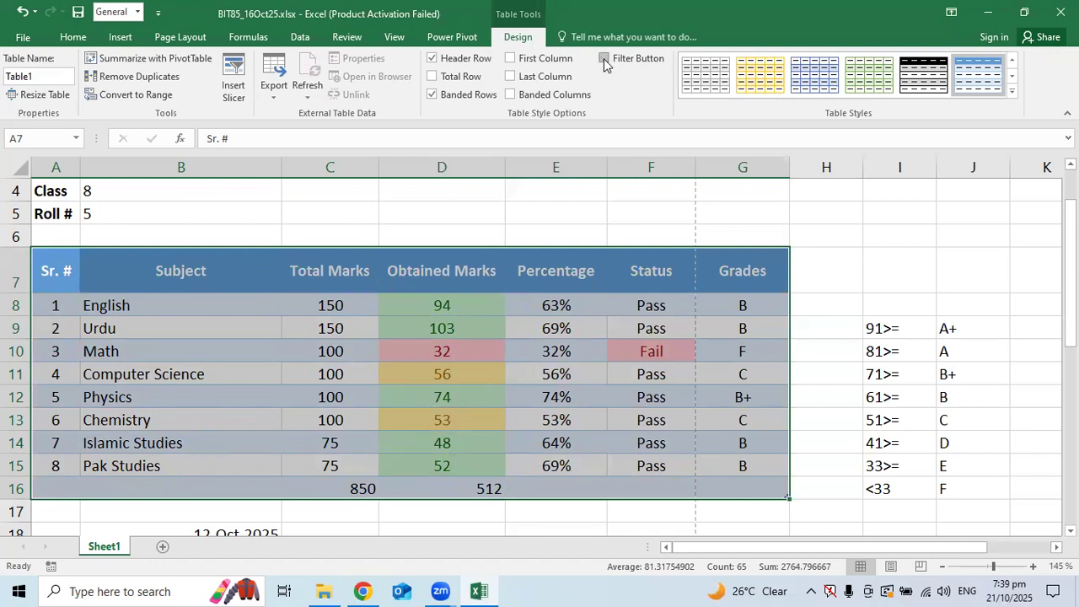
{"action": "left_click_drag", "start_coordinate": [787, 168], "coordinate": [784, 169]}
{"action": "left_click_drag", "start_coordinate": [695, 170], "coordinate": [692, 169]}
{"action": "left_click_drag", "start_coordinate": [603, 169], "coordinate": [604, 169]}
{"action": "left_click_drag", "start_coordinate": [506, 170], "coordinate": [484, 174]}
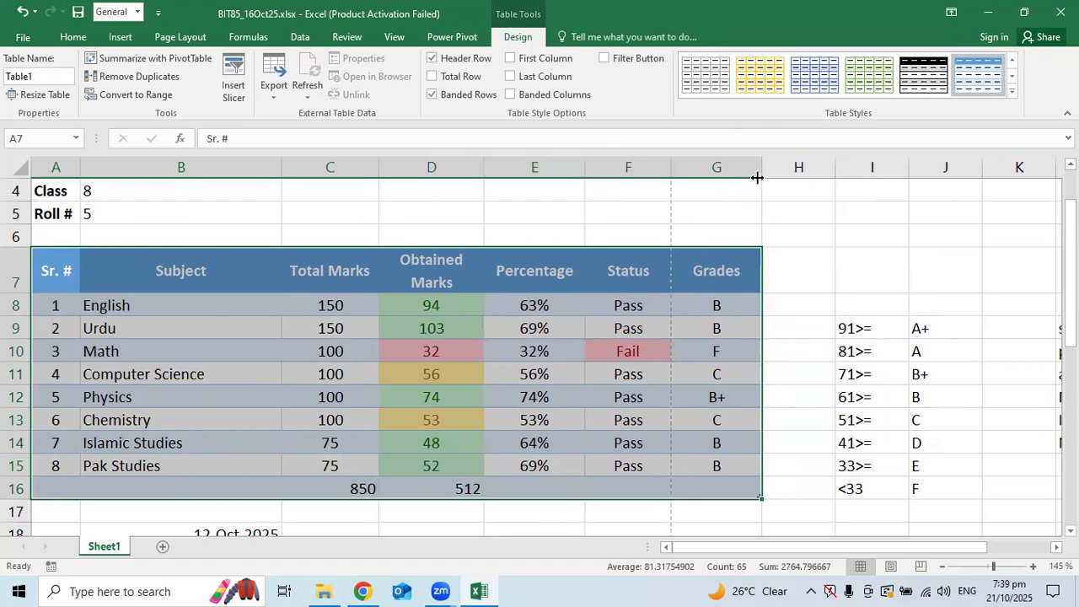
{"action": "left_click_drag", "start_coordinate": [760, 166], "coordinate": [755, 166]}
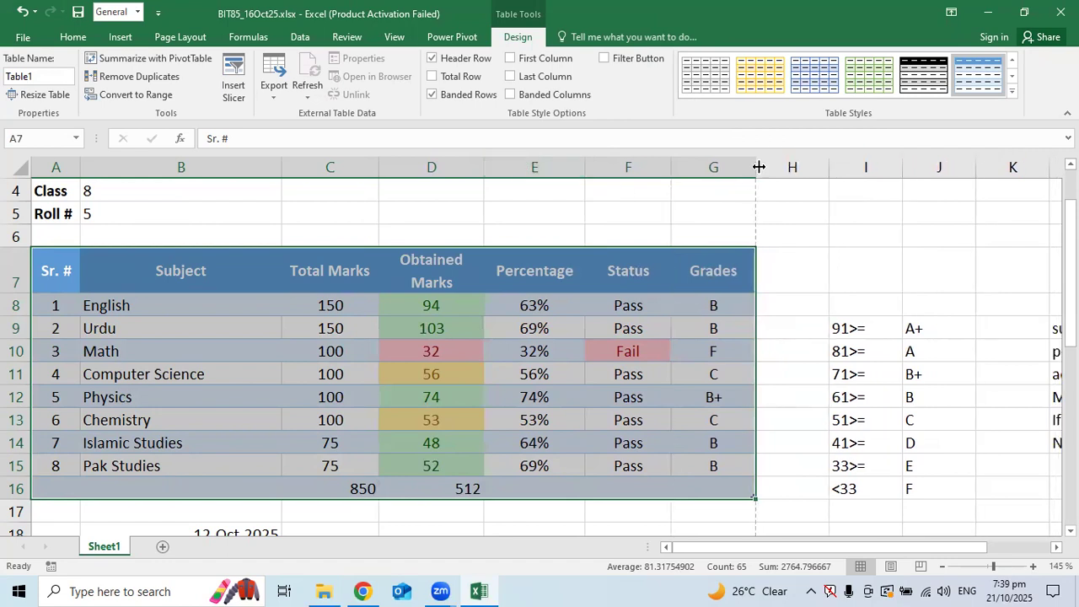
{"action": "left_click", "coordinate": [645, 303]}
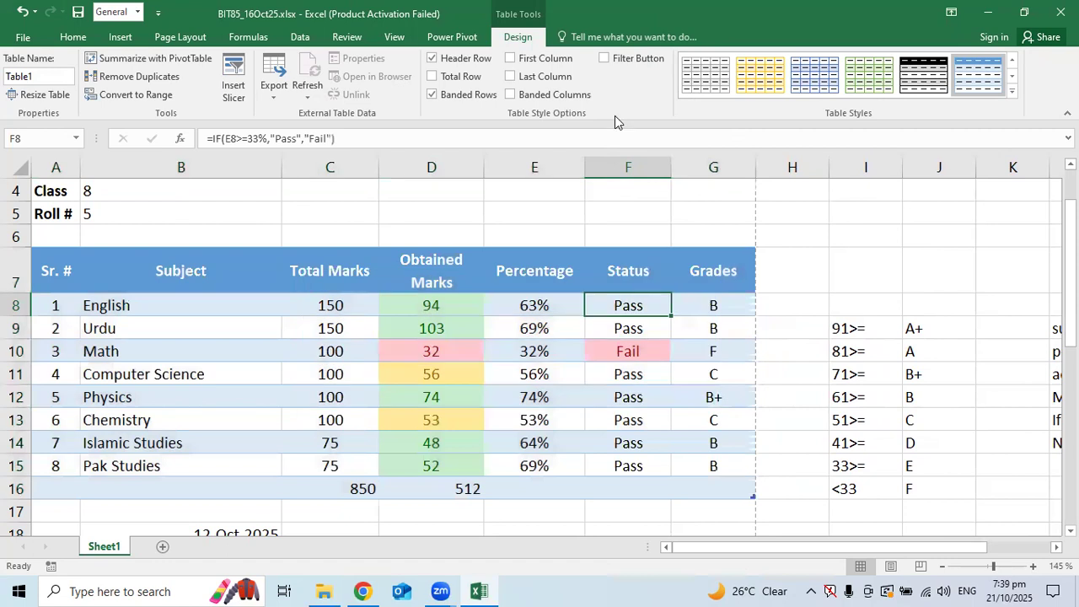
{"action": "left_click", "coordinate": [638, 60]}
{"action": "left_click", "coordinate": [638, 60]}
Apply All Borders to cells C21:G30 below the table
{"action": "scroll", "coordinate": [460, 453], "scroll_direction": "down", "scroll_amount": 1}
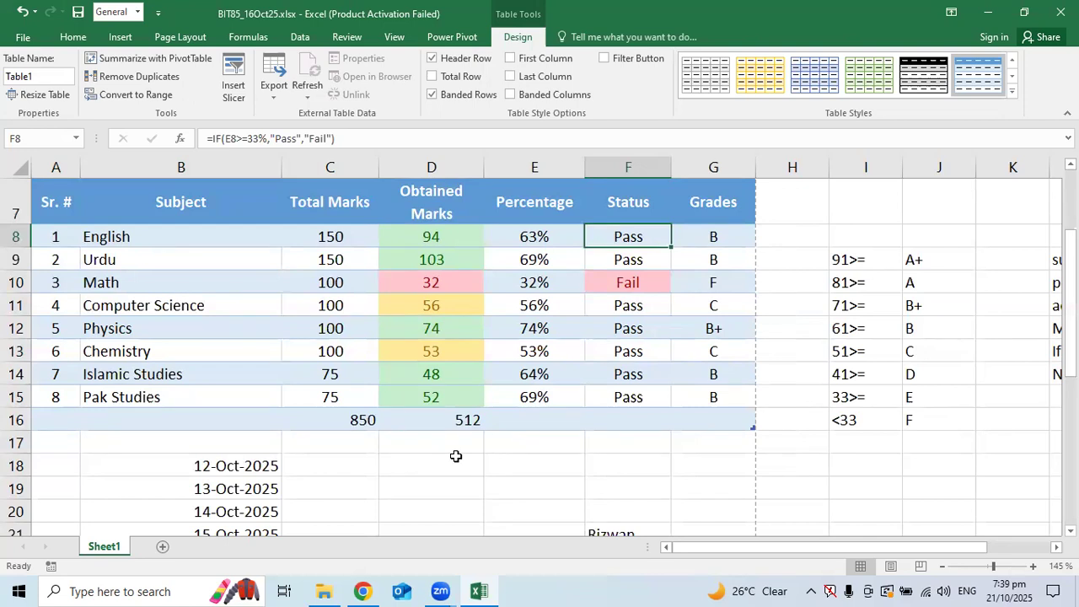
{"action": "scroll", "coordinate": [455, 456], "scroll_direction": "down", "scroll_amount": 7}
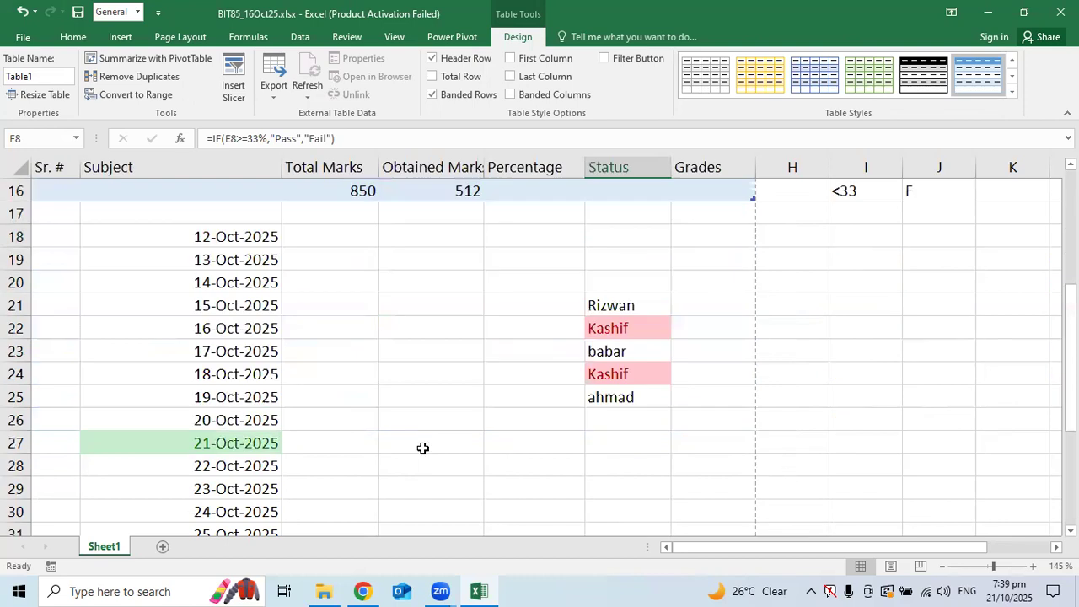
{"action": "scroll", "coordinate": [458, 328], "scroll_direction": "up", "scroll_amount": 3}
{"action": "left_click_drag", "start_coordinate": [331, 241], "coordinate": [732, 444]}
{"action": "left_click", "coordinate": [210, 89]}
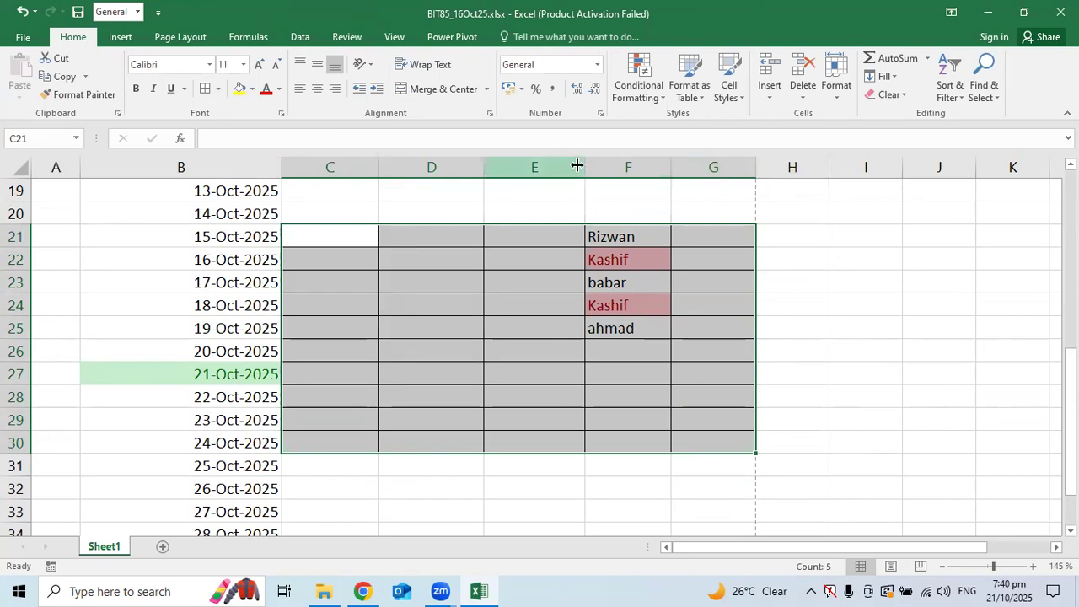
{"action": "left_click_drag", "start_coordinate": [583, 166], "coordinate": [540, 164]}
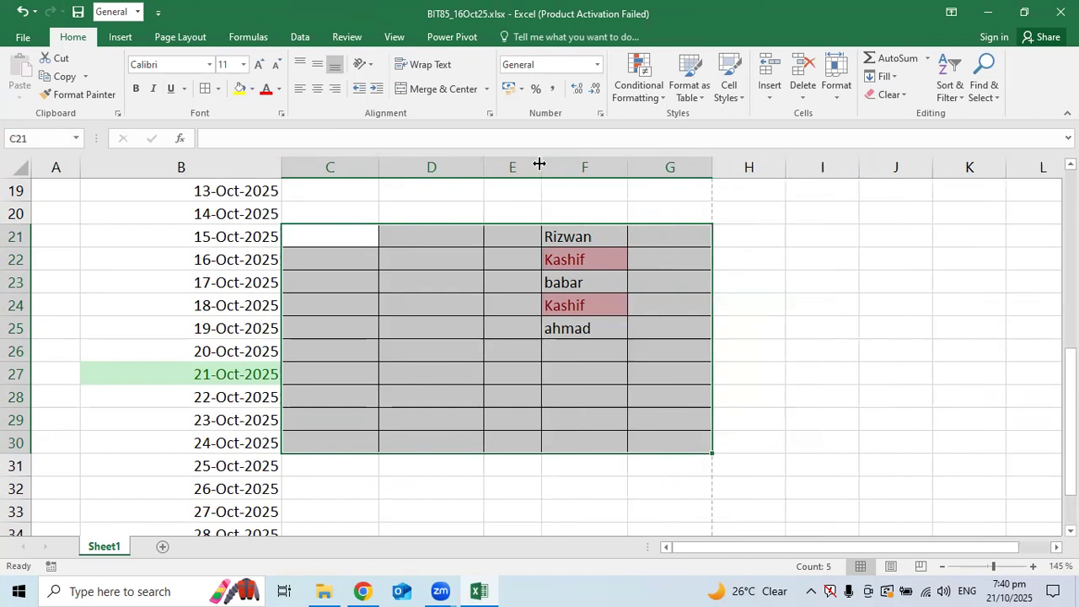
{"action": "key", "text": "ctrl+z"}
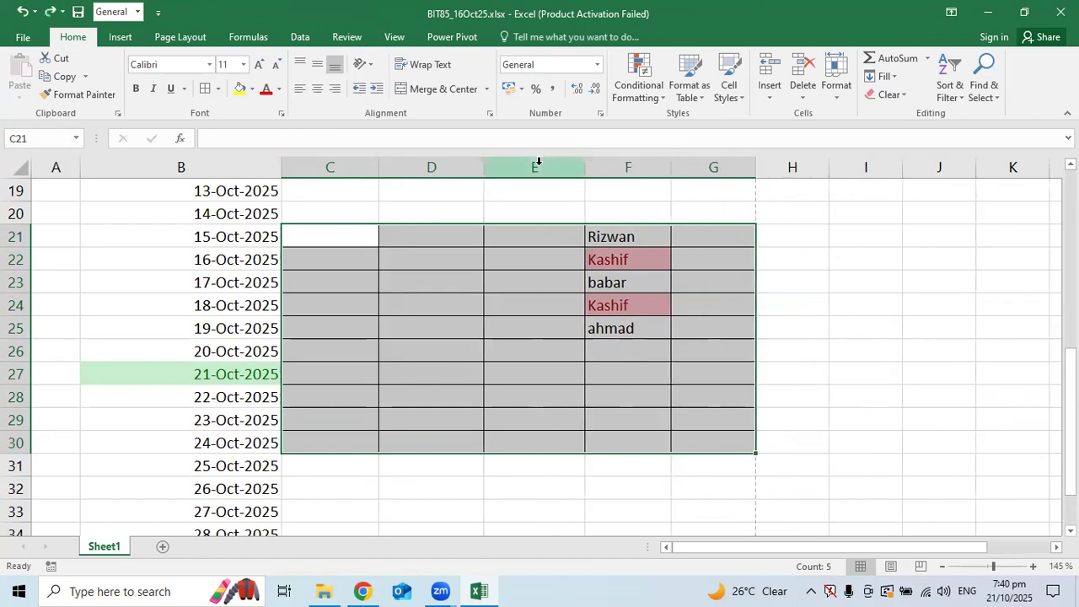
{"action": "scroll", "coordinate": [579, 315], "scroll_direction": "up", "scroll_amount": 6}
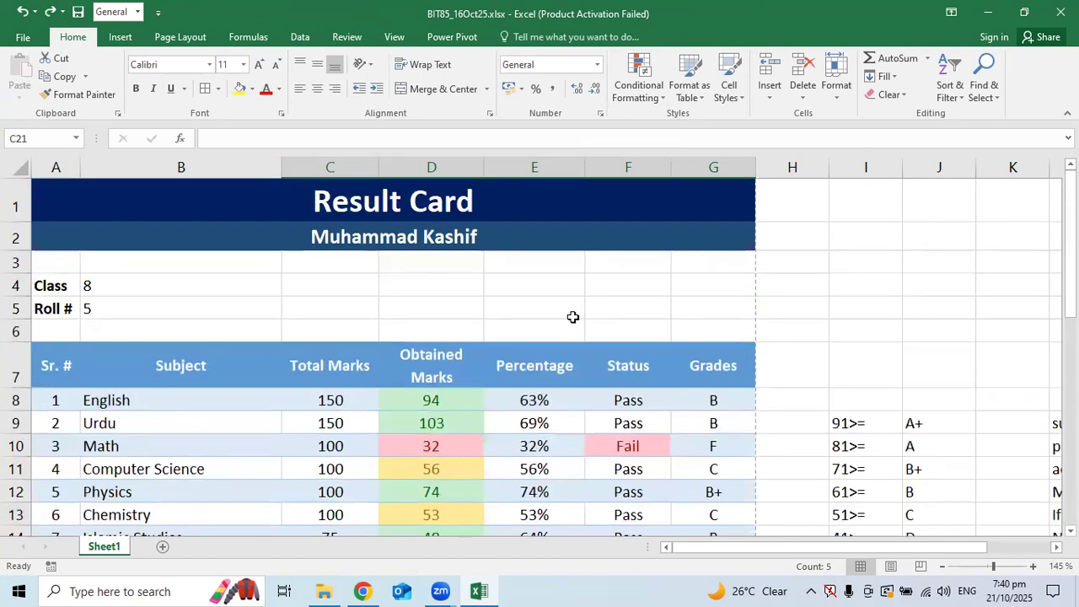
{"action": "left_click", "coordinate": [573, 298]}
{"action": "scroll", "coordinate": [572, 297], "scroll_direction": "down", "scroll_amount": 2}
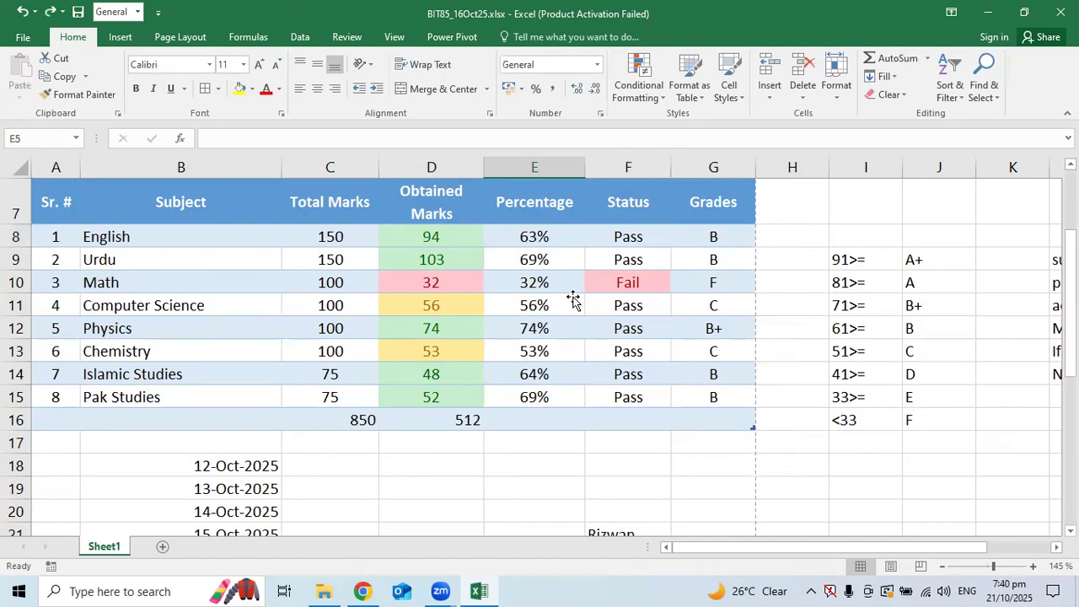
{"action": "scroll", "coordinate": [572, 298], "scroll_direction": "up", "scroll_amount": 1}
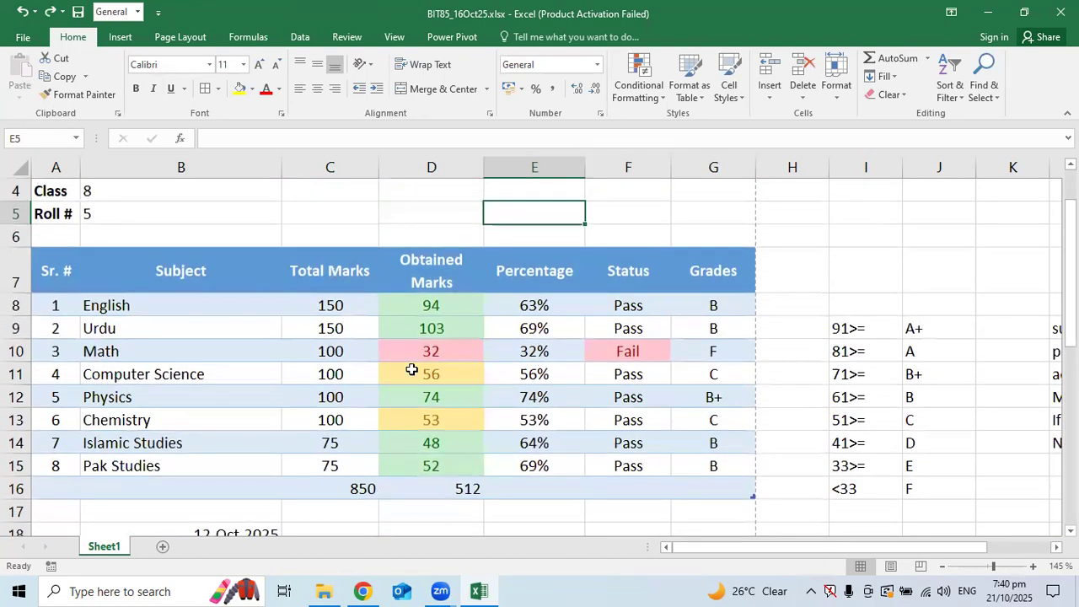
{"action": "scroll", "coordinate": [411, 370], "scroll_direction": "up", "scroll_amount": 1}
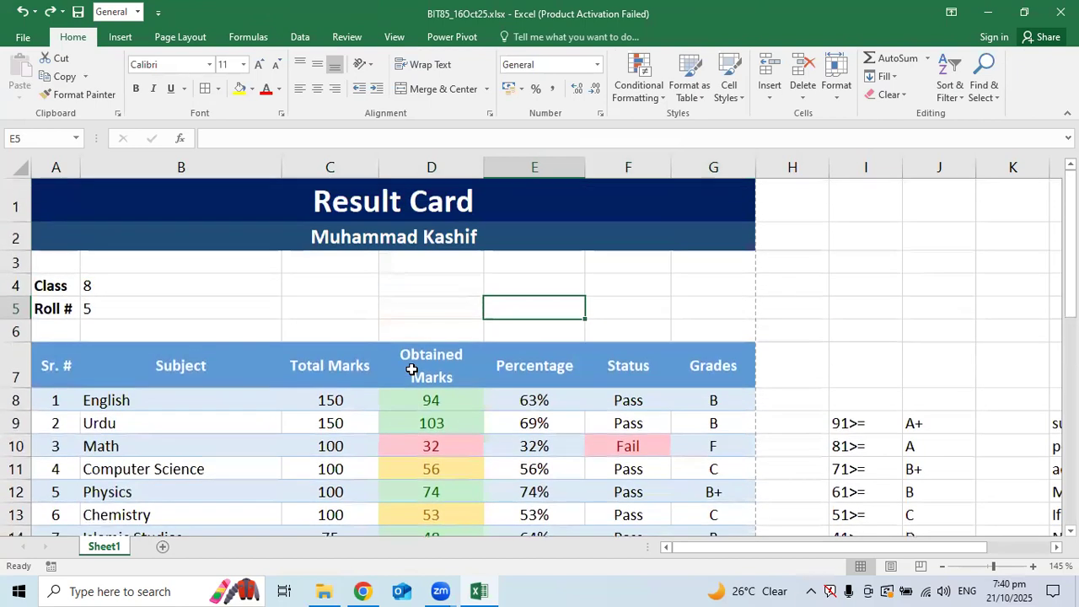
{"action": "left_click", "coordinate": [490, 242]}
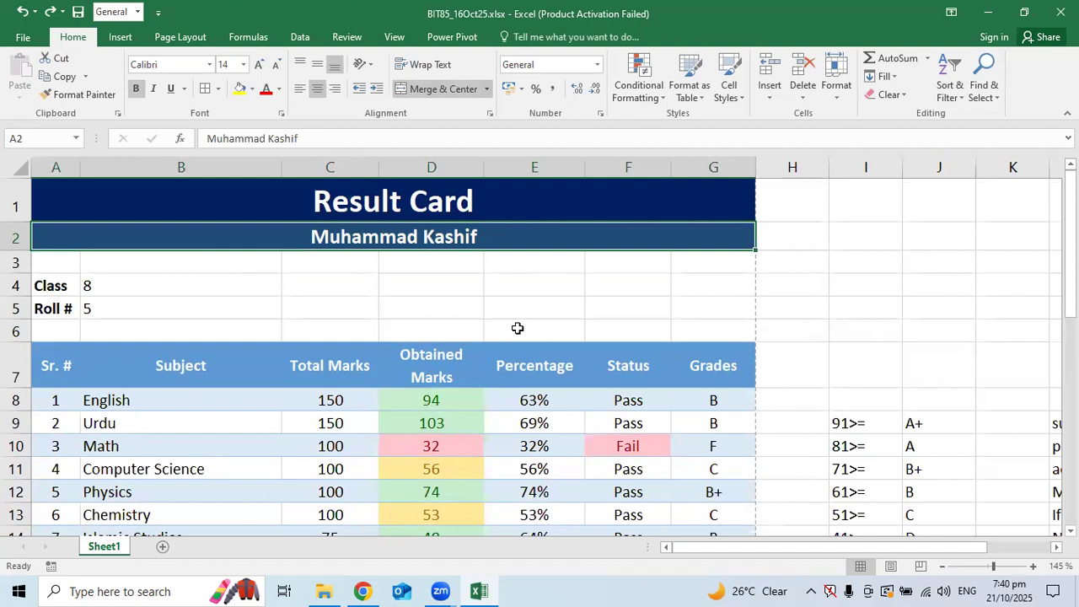
{"action": "scroll", "coordinate": [517, 328], "scroll_direction": "down", "scroll_amount": 1}
{"action": "scroll", "coordinate": [518, 328], "scroll_direction": "up", "scroll_amount": 1}
{"action": "scroll", "coordinate": [518, 328], "scroll_direction": "down", "scroll_amount": 1}
{"action": "left_click_drag", "start_coordinate": [62, 277], "coordinate": [684, 486]}
Preview other table colour schemes such as orange, then keep Table Style Medium 2
{"action": "left_click", "coordinate": [688, 88]}
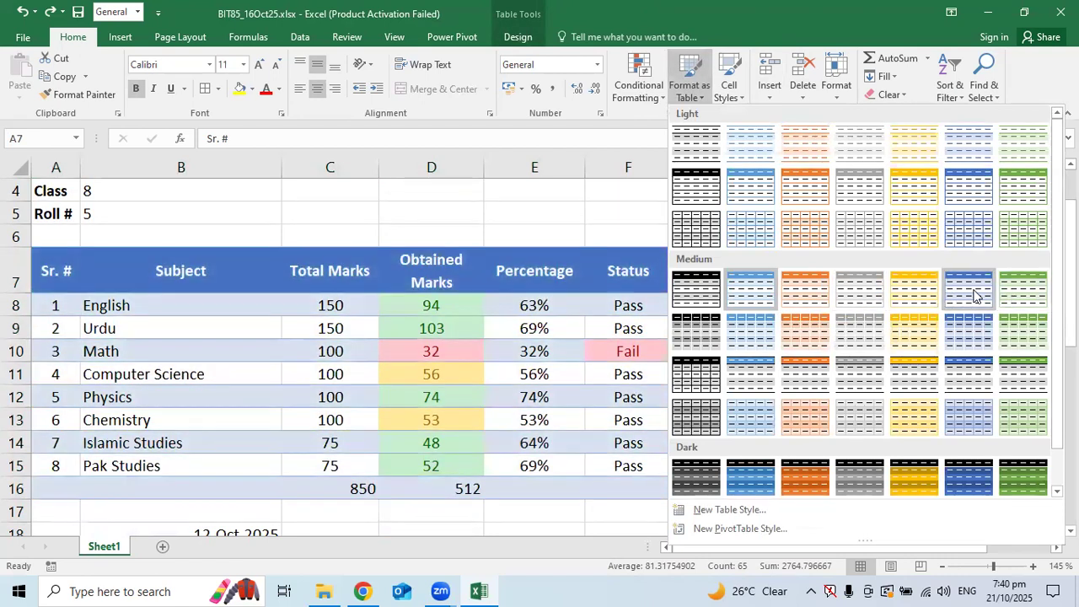
{"action": "scroll", "coordinate": [972, 294], "scroll_direction": "down", "scroll_amount": 1}
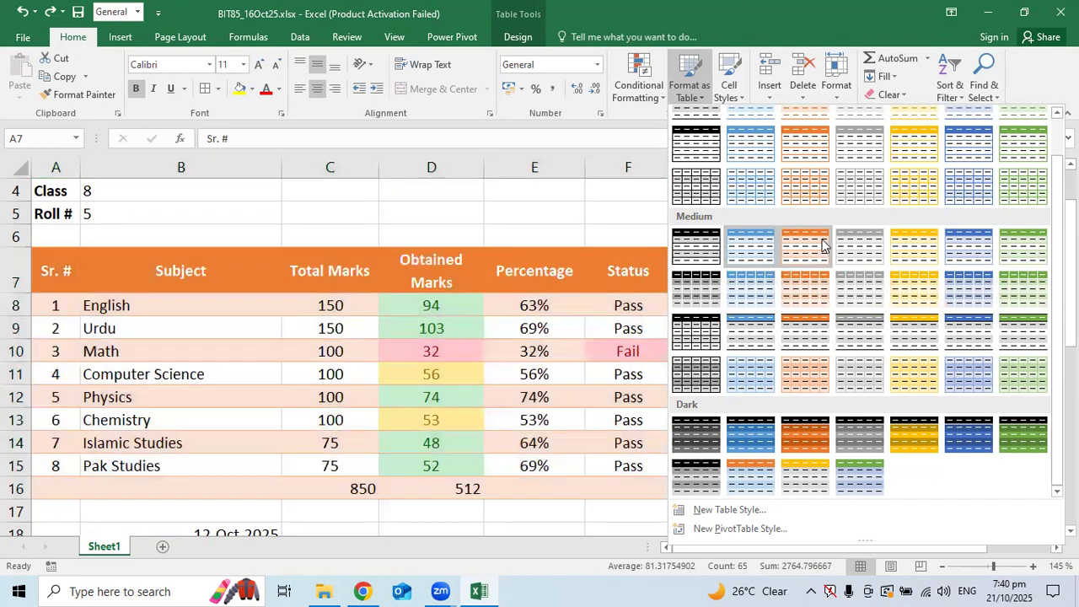
{"action": "scroll", "coordinate": [822, 243], "scroll_direction": "up", "scroll_amount": 1}
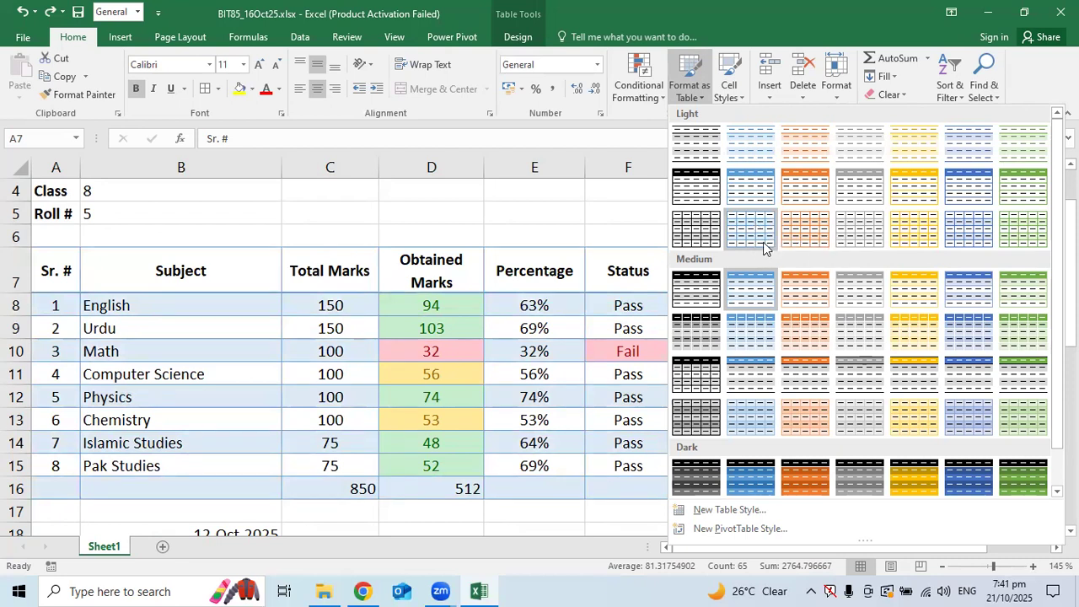
{"action": "left_click", "coordinate": [763, 308]}
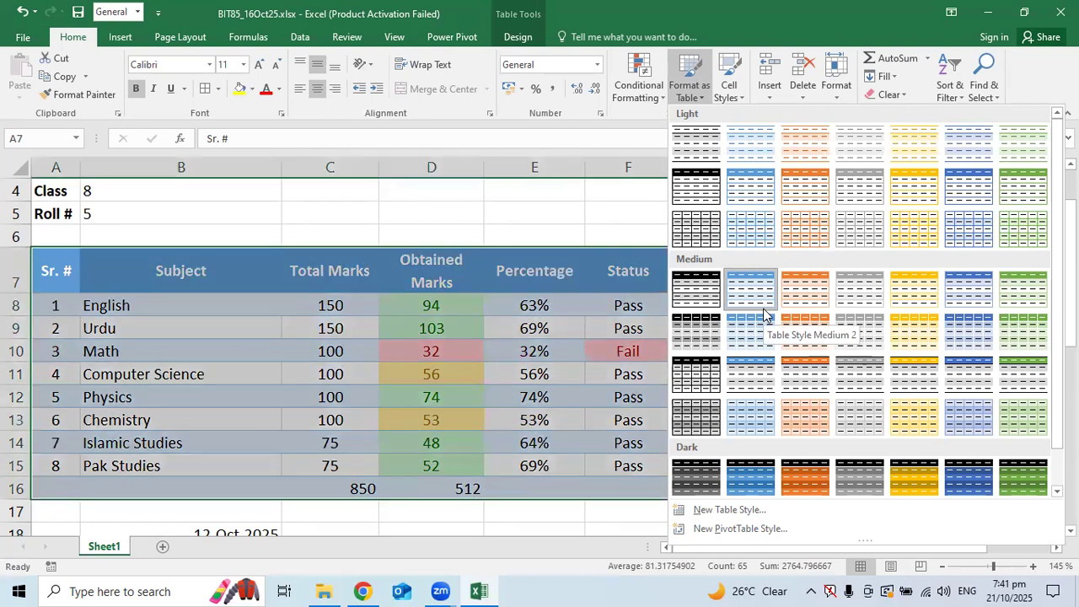
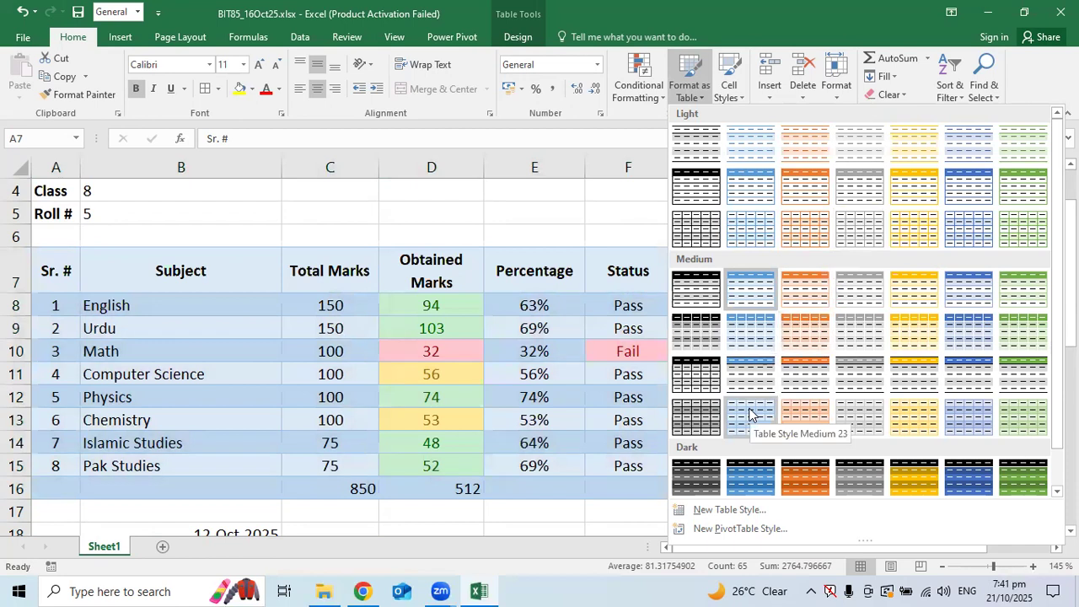
Apply Table Style Medium 6, blue banded with a dark blue header, to the A7:G16 marks table
{"action": "scroll", "coordinate": [750, 422], "scroll_direction": "down", "scroll_amount": 1}
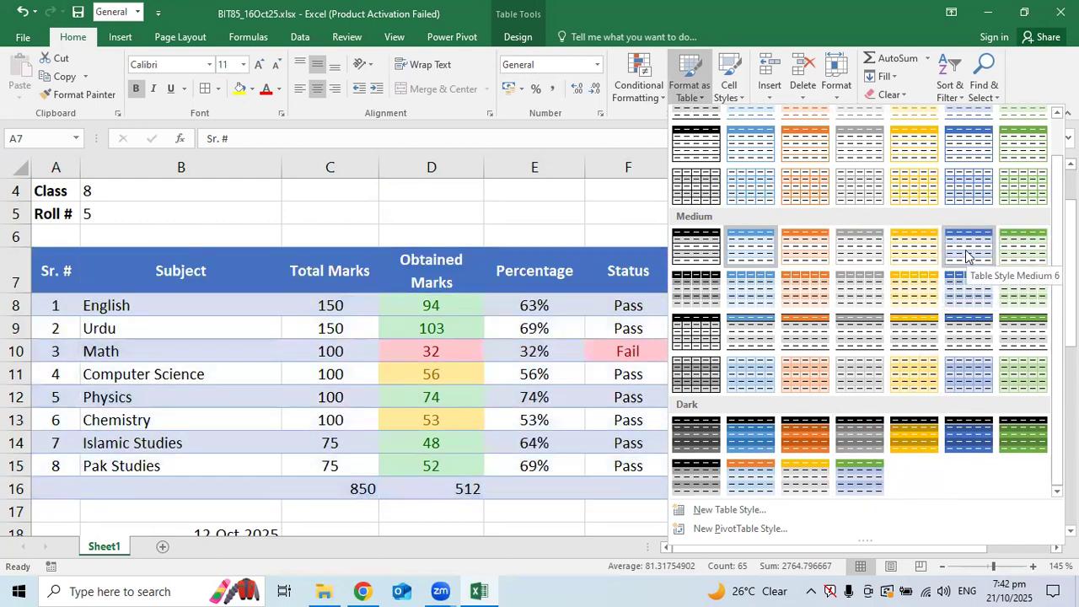
{"action": "left_click", "coordinate": [976, 252]}
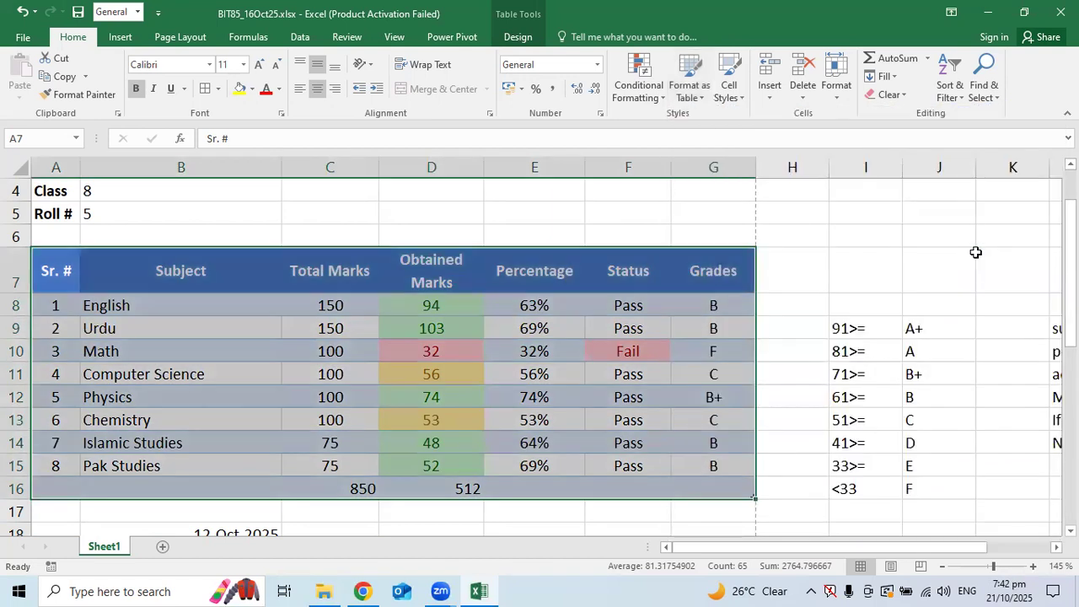
{"action": "left_click", "coordinate": [569, 285]}
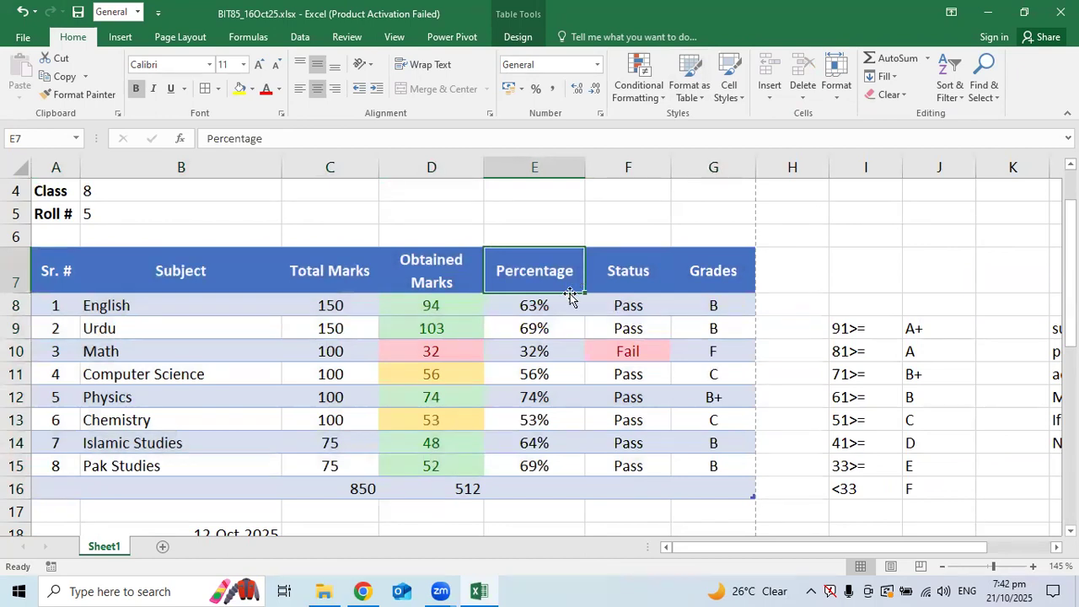
{"action": "scroll", "coordinate": [570, 291], "scroll_direction": "up", "scroll_amount": 1}
{"action": "left_click", "coordinate": [20, 39]}
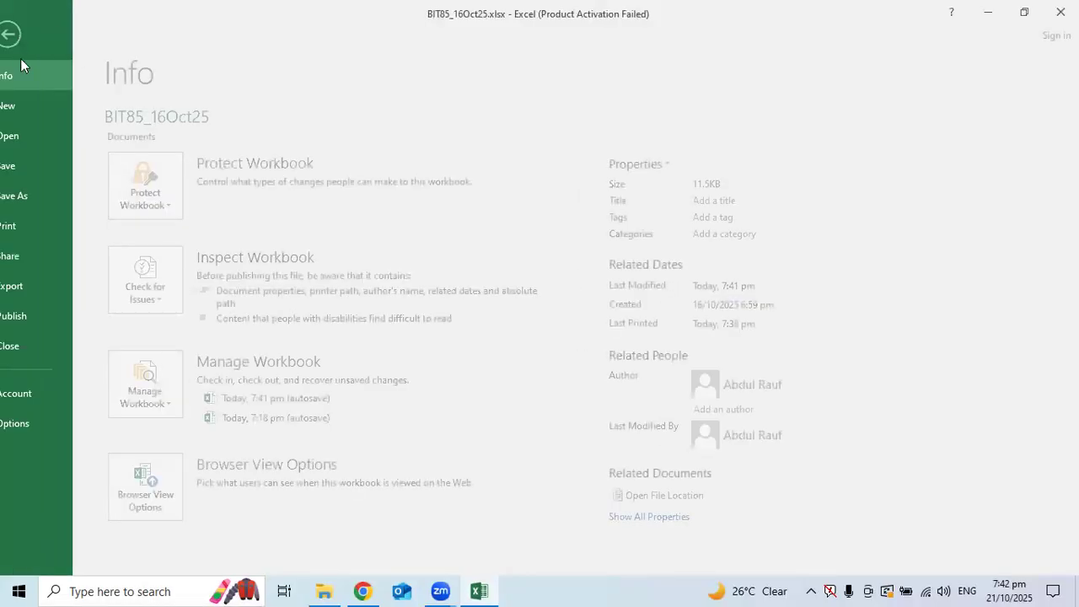
{"action": "left_click", "coordinate": [45, 233]}
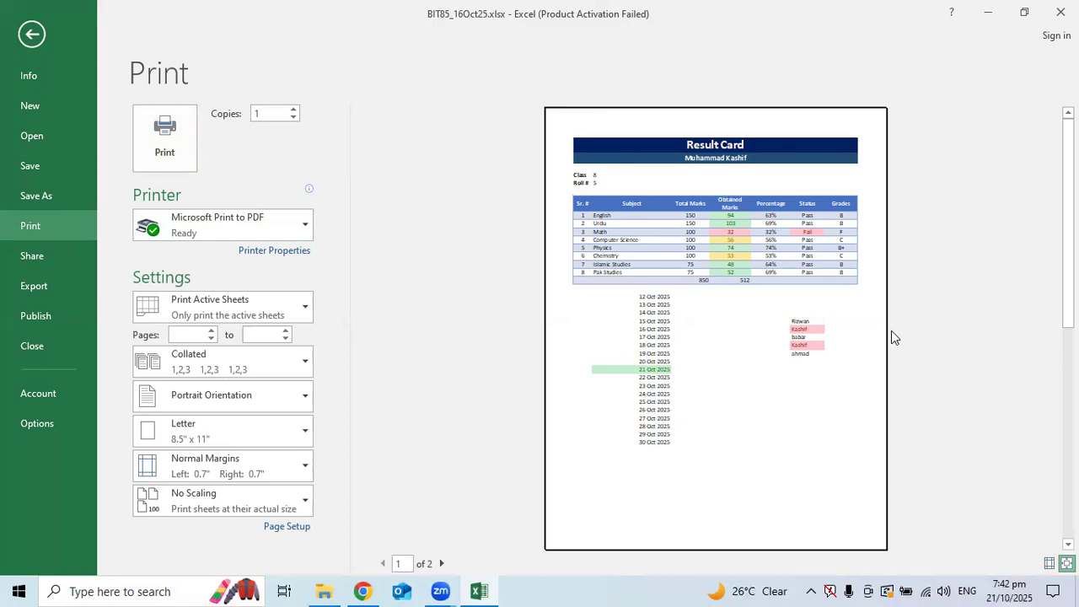
{"action": "left_click", "coordinate": [34, 33]}
{"action": "left_click", "coordinate": [353, 290]}
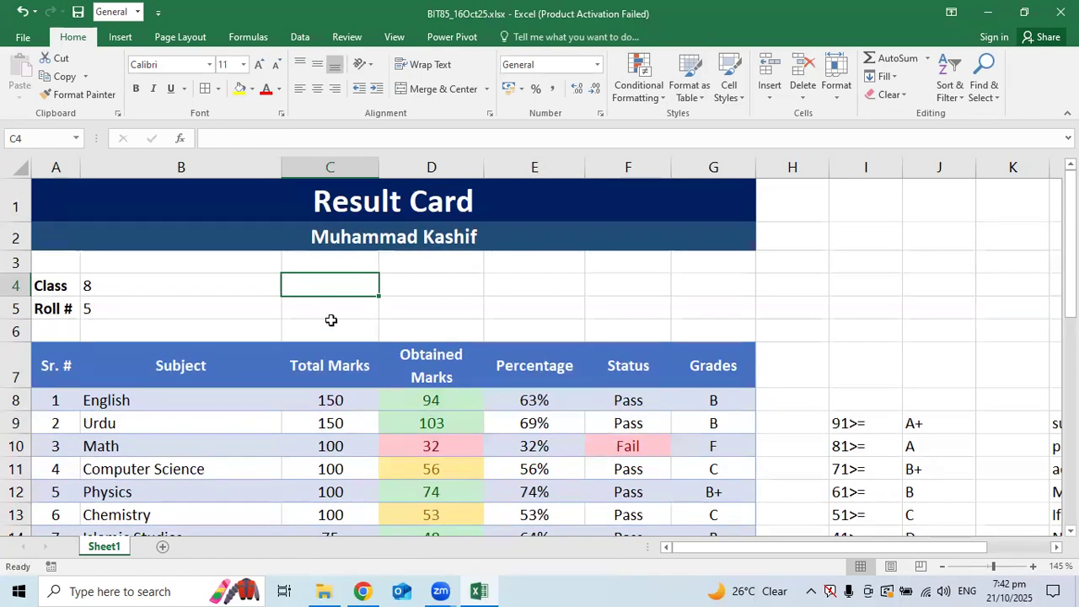
{"action": "left_click_drag", "start_coordinate": [46, 368], "coordinate": [737, 365]}
{"action": "left_click", "coordinate": [252, 89]}
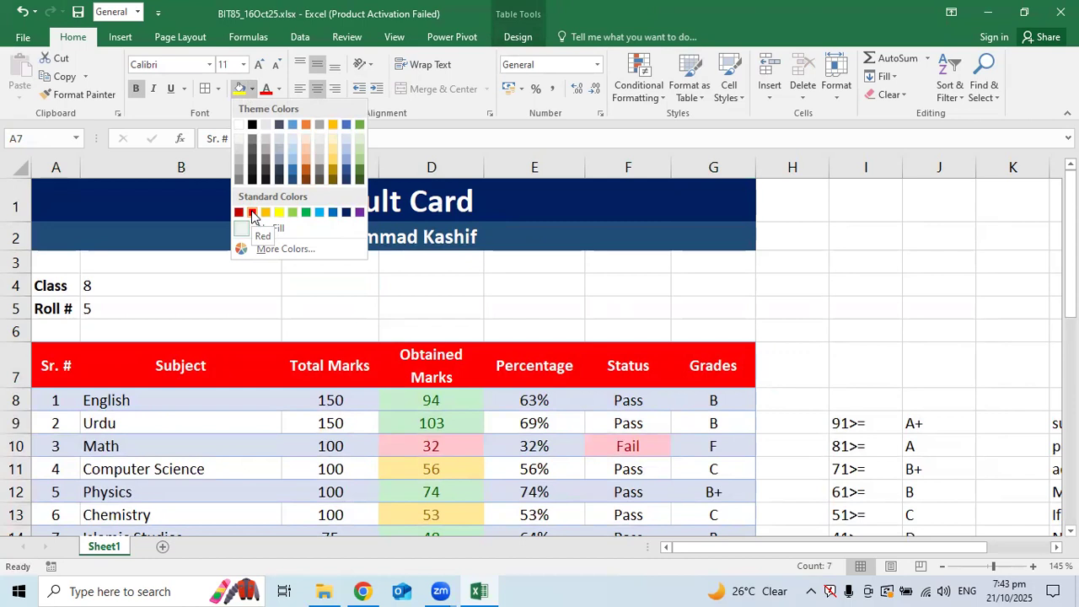
{"action": "left_click", "coordinate": [359, 159]}
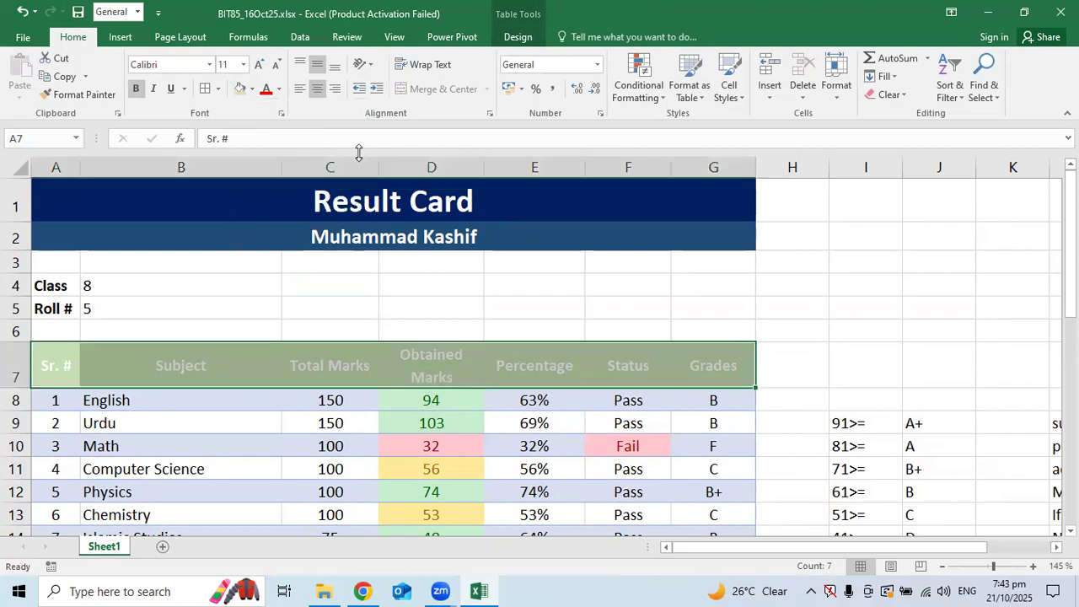
{"action": "left_click", "coordinate": [281, 91]}
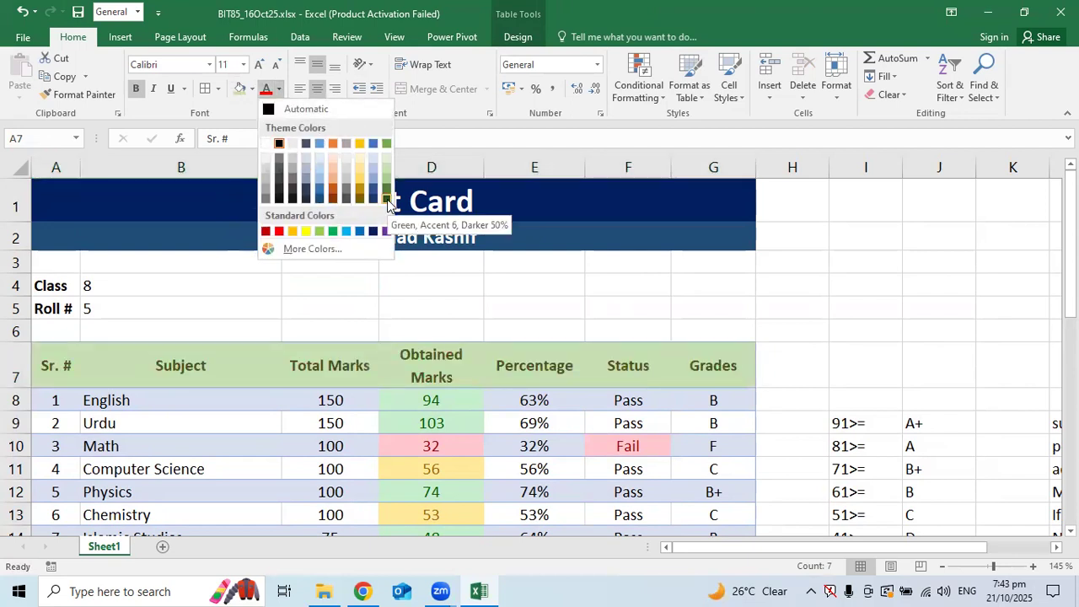
{"action": "left_click", "coordinate": [694, 279]}
{"action": "left_click", "coordinate": [674, 287]}
{"action": "key", "text": "ctrl+z"}
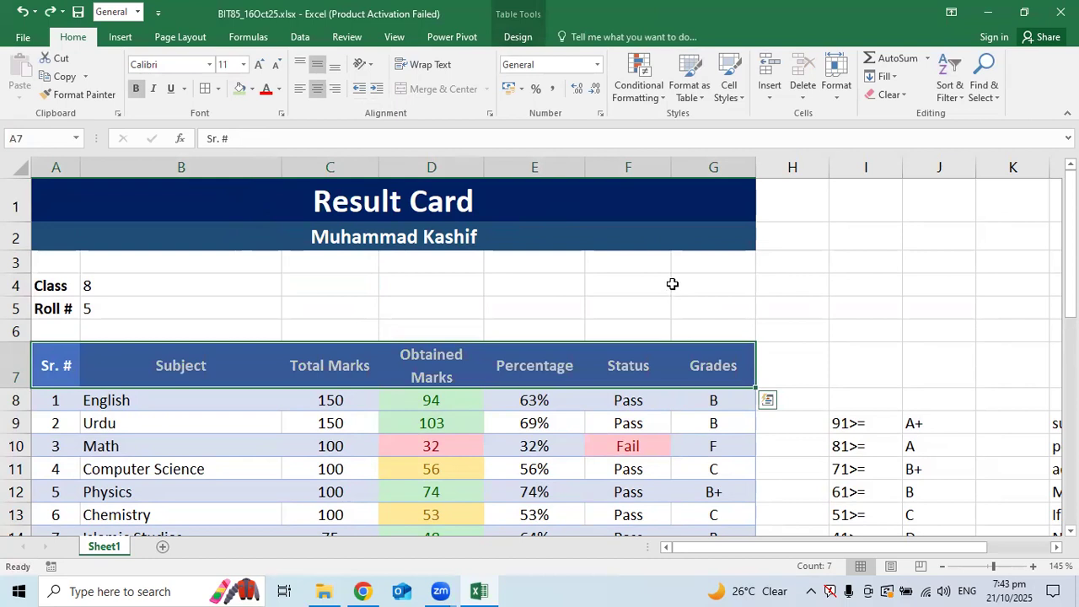
{"action": "scroll", "coordinate": [661, 278], "scroll_direction": "down", "scroll_amount": 2}
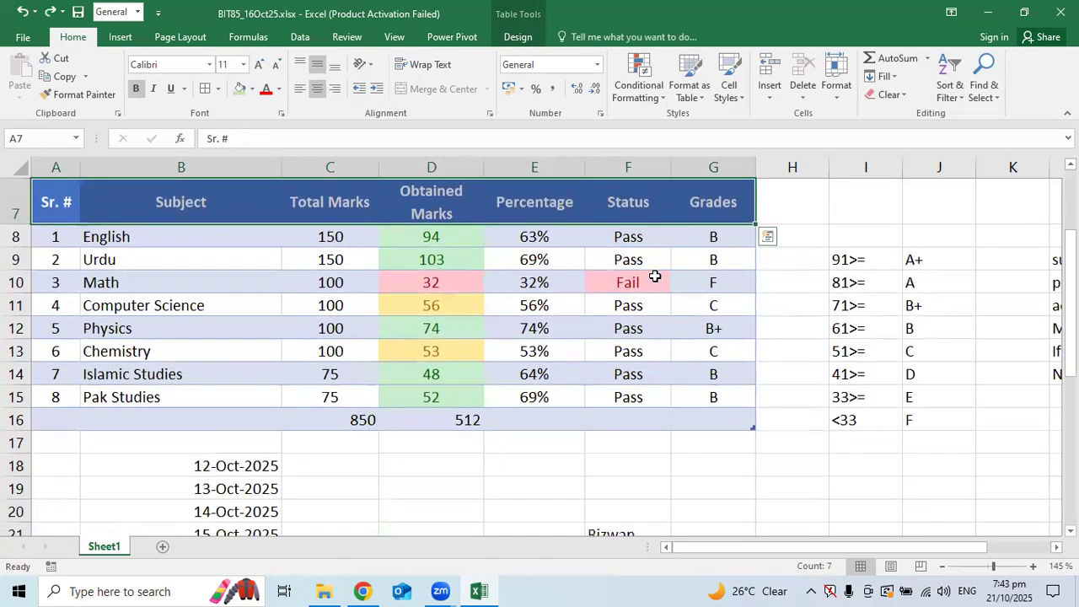
{"action": "scroll", "coordinate": [655, 276], "scroll_direction": "up", "scroll_amount": 2}
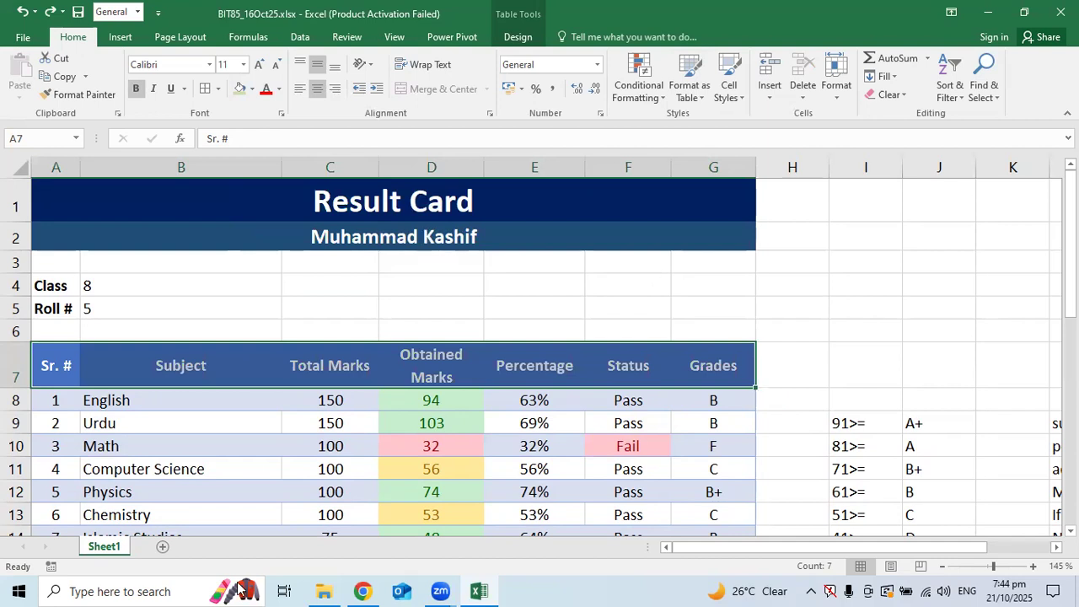
Rename Sheet1 to the first student's name
{"action": "right_click", "coordinate": [95, 549]}
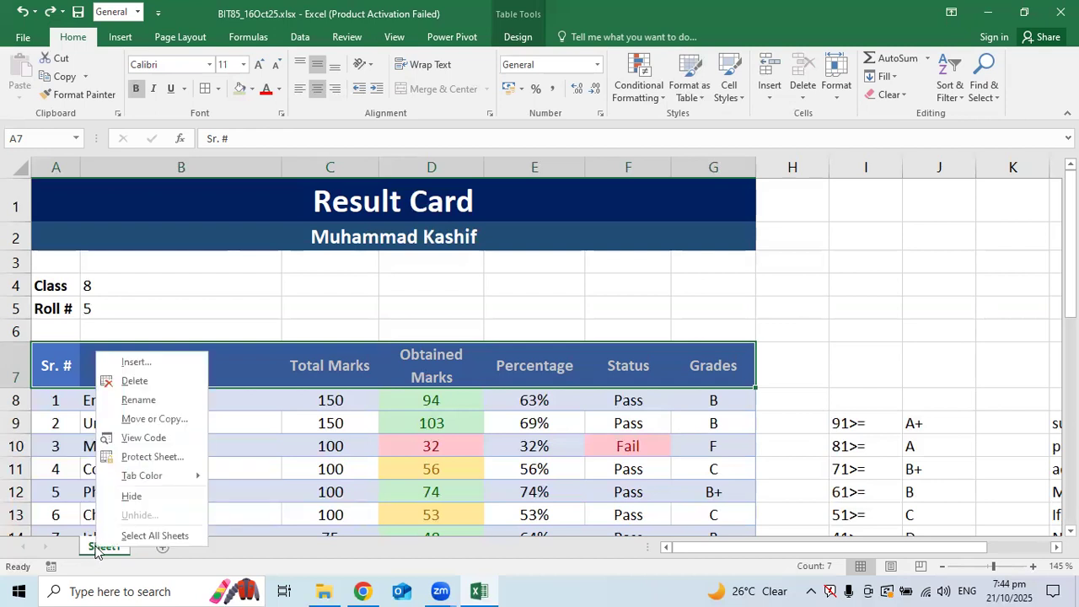
{"action": "left_click", "coordinate": [167, 399]}
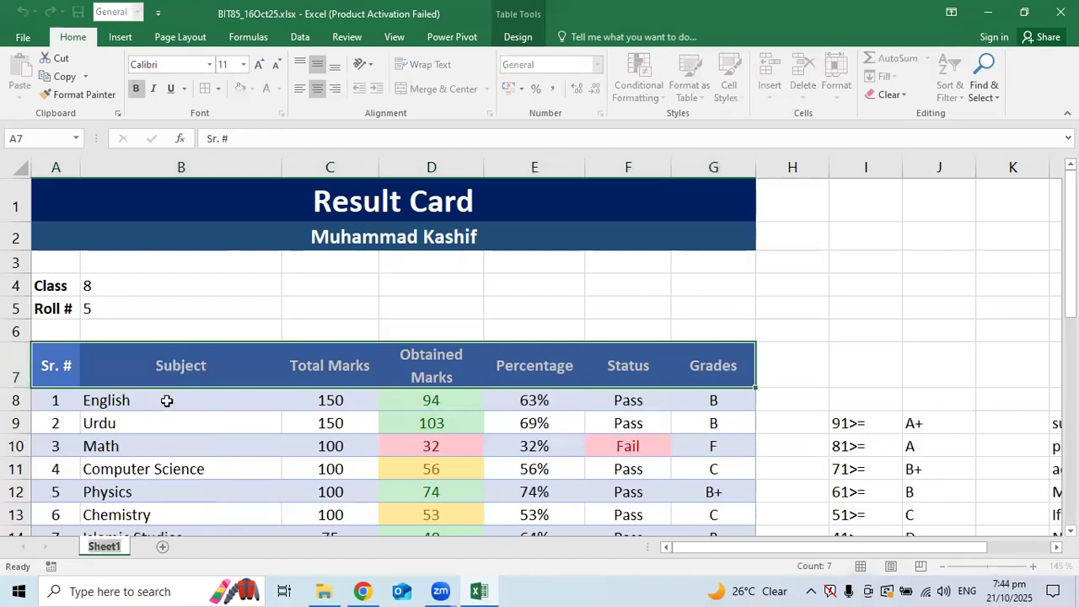
{"action": "type", "text": "kashif"}
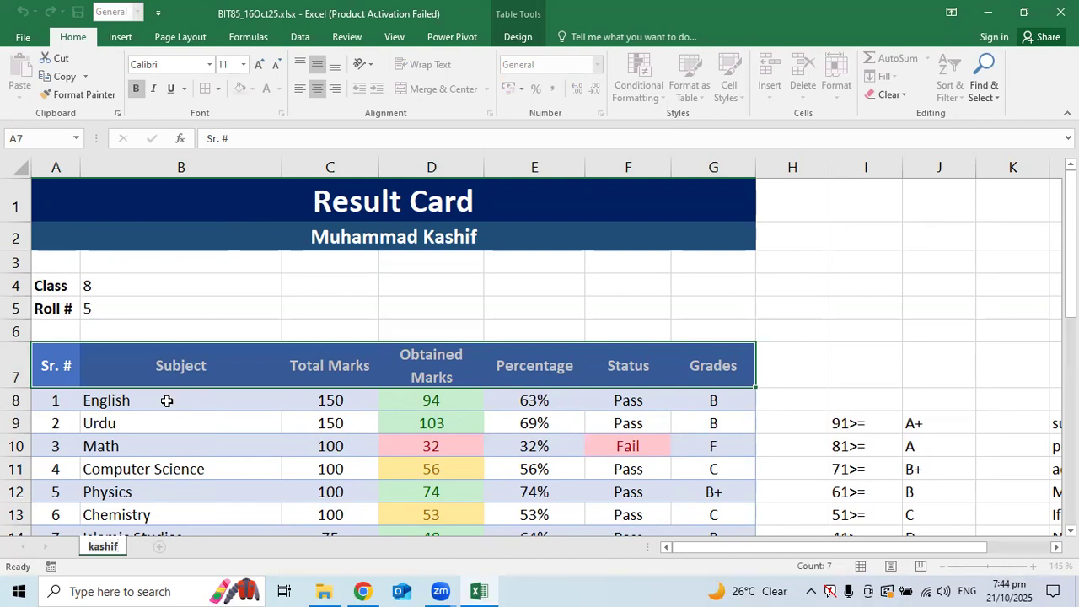
{"action": "left_click", "coordinate": [196, 317]}
Create a copy of the renamed sheet and name the copy after the second student
{"action": "right_click", "coordinate": [109, 548]}
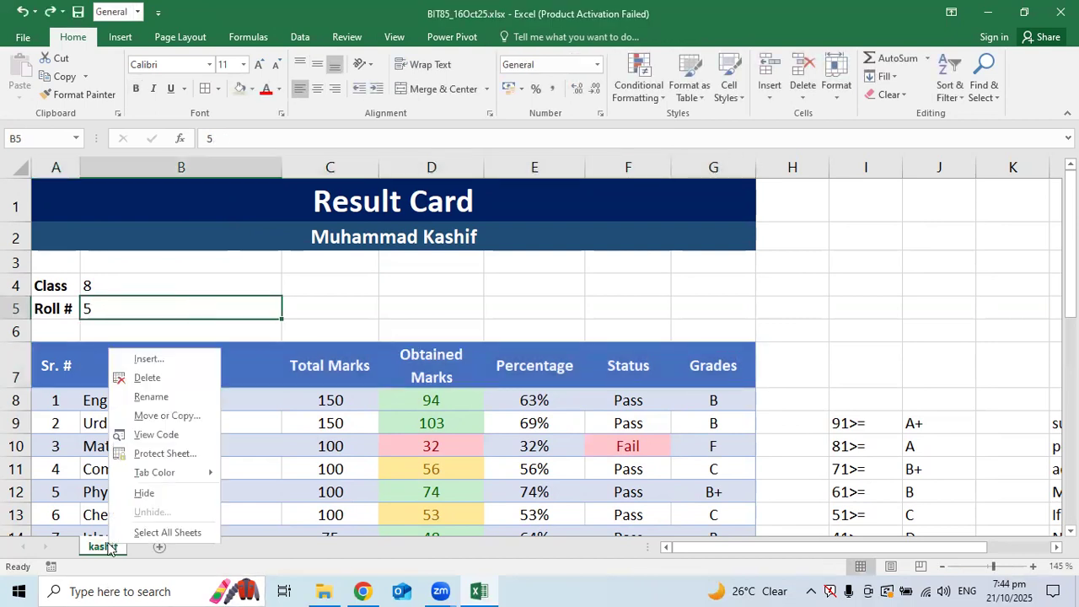
{"action": "left_click", "coordinate": [165, 416]}
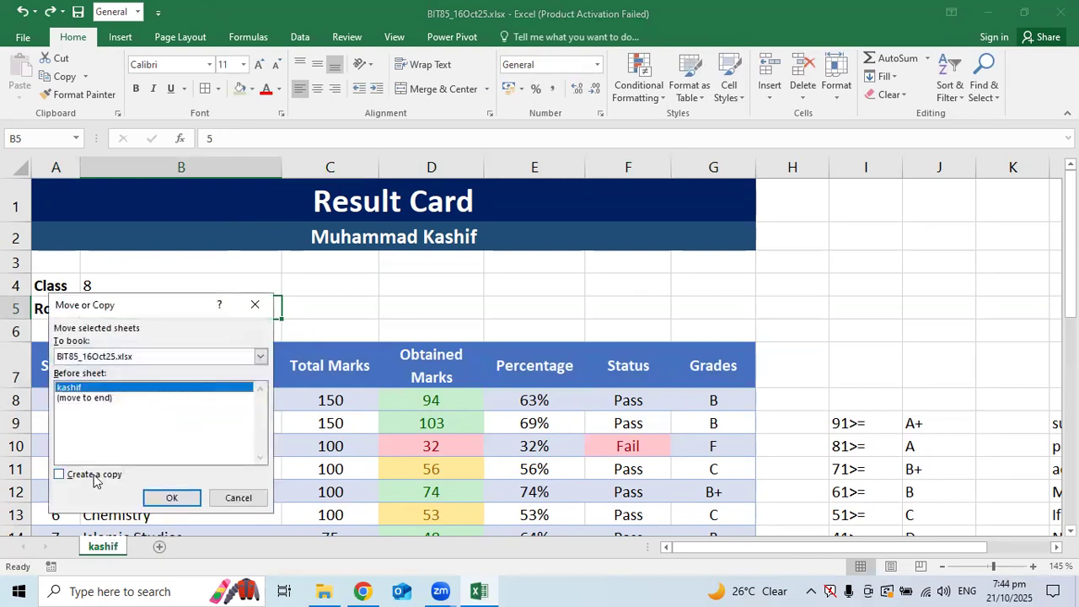
{"action": "left_click", "coordinate": [94, 477]}
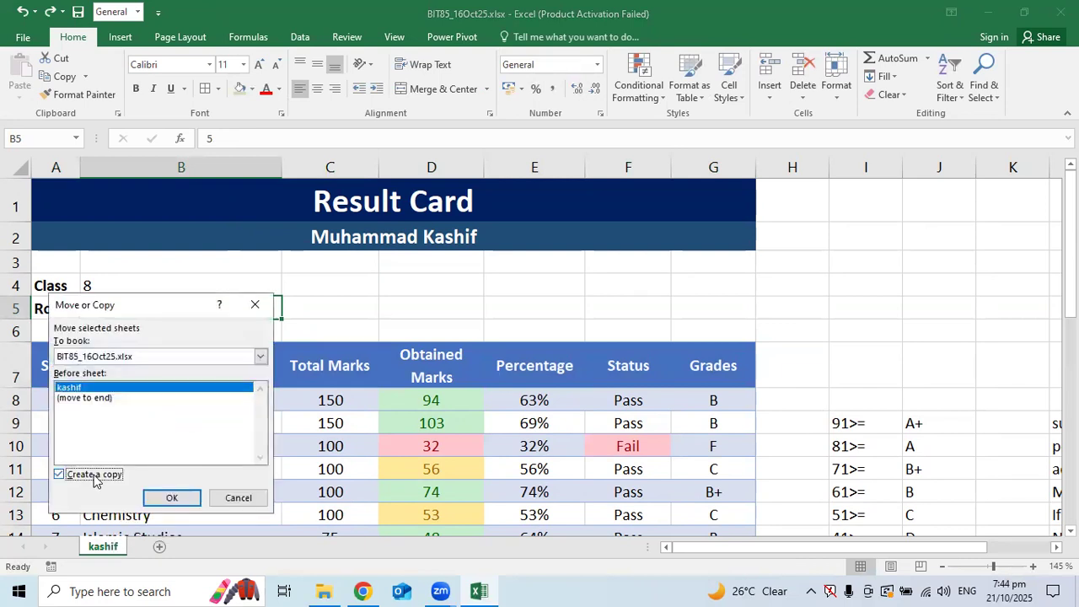
{"action": "left_click", "coordinate": [173, 498]}
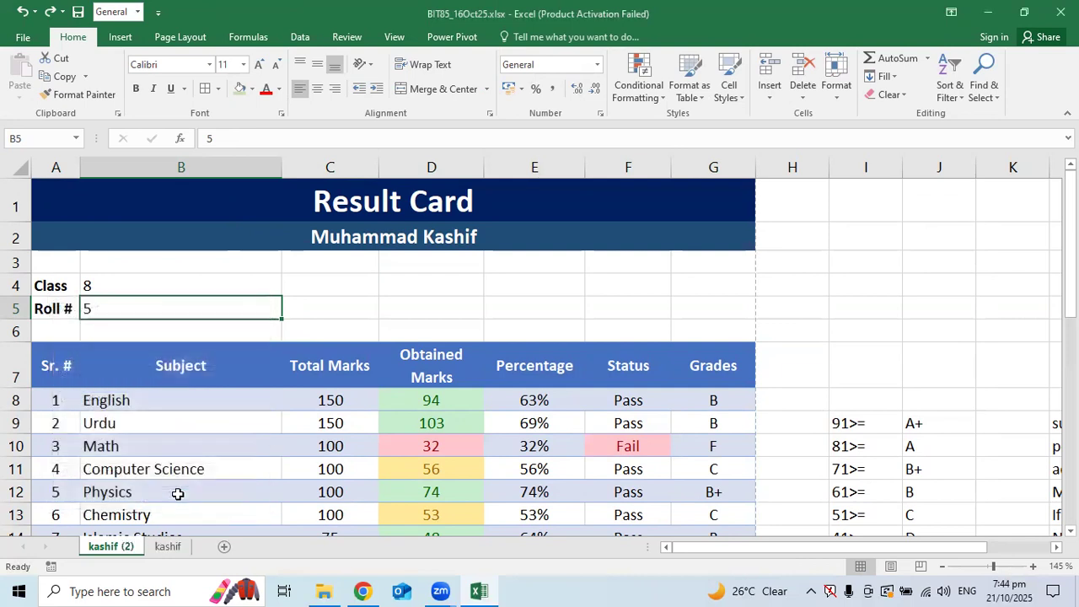
{"action": "double_click", "coordinate": [126, 547]}
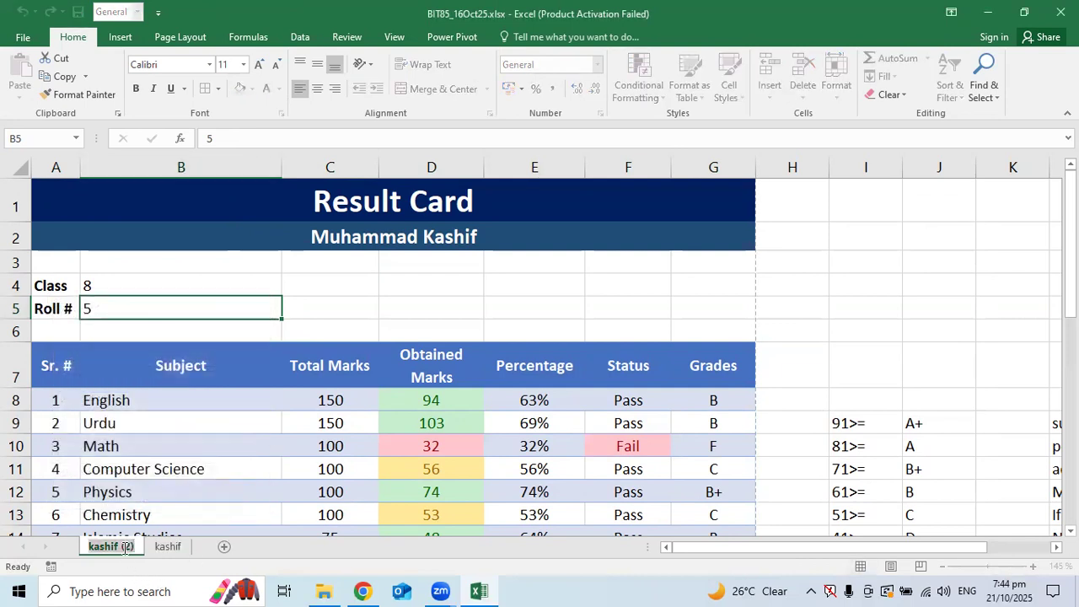
{"action": "type", "text": "s"}
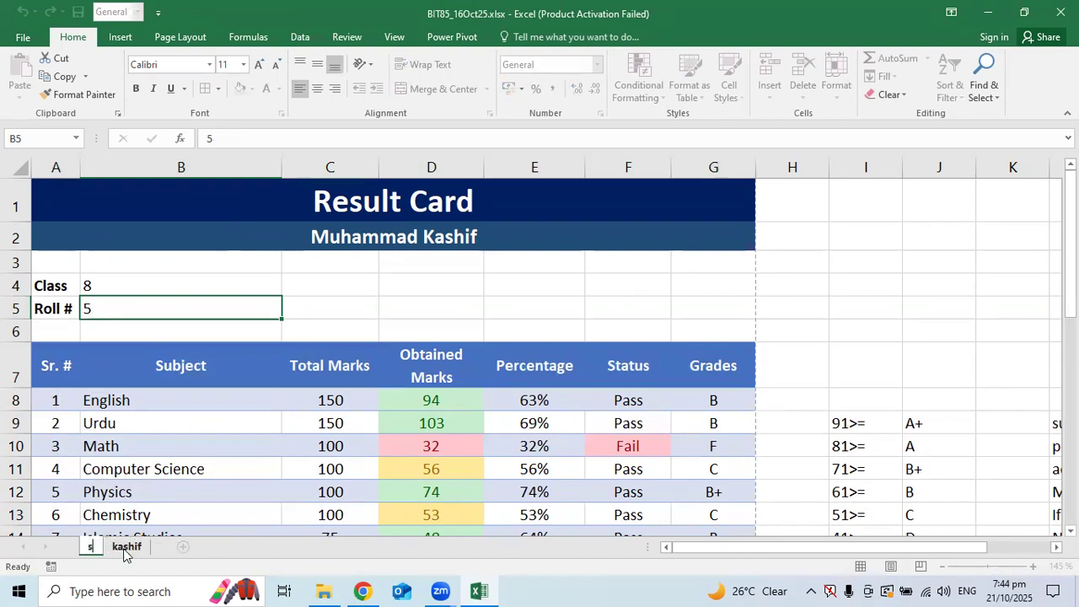
{"action": "type", "text": "ubhan"}
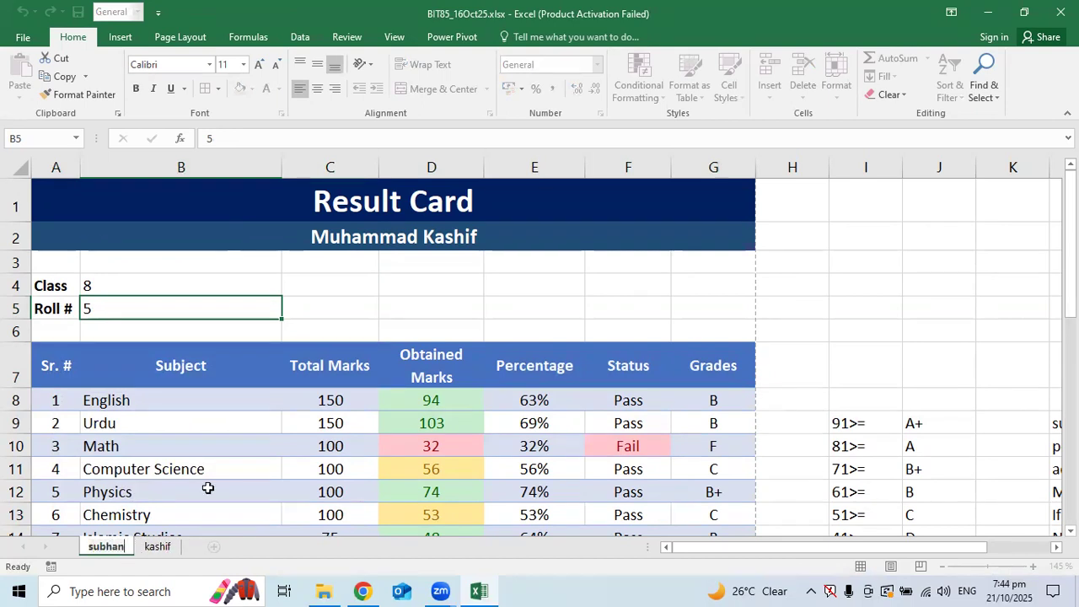
{"action": "left_click", "coordinate": [292, 329]}
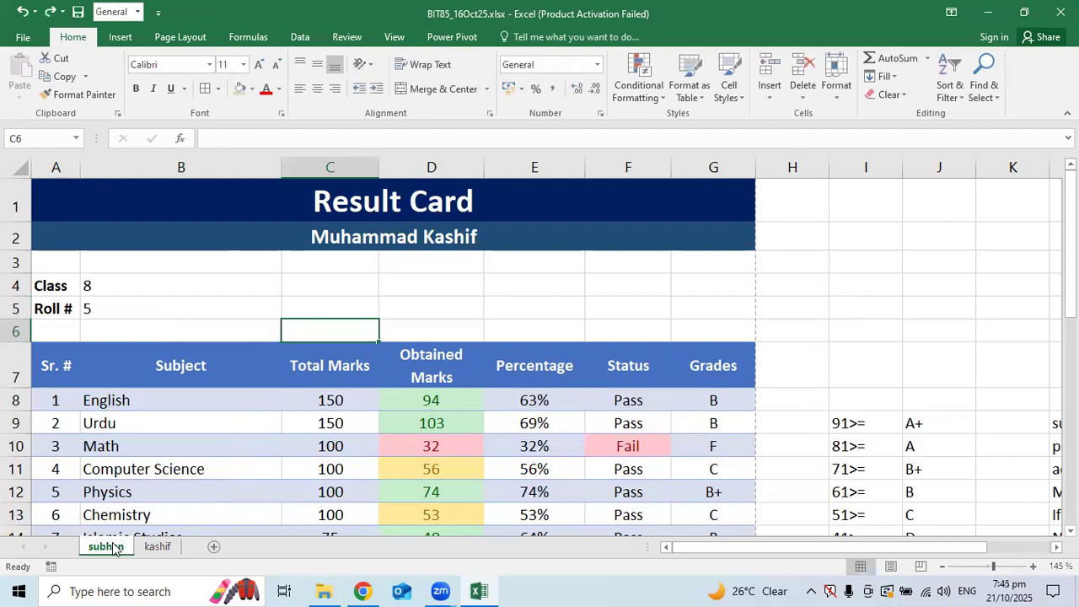
Change the roll number in B5 to 6
{"action": "double_click", "coordinate": [110, 307]}
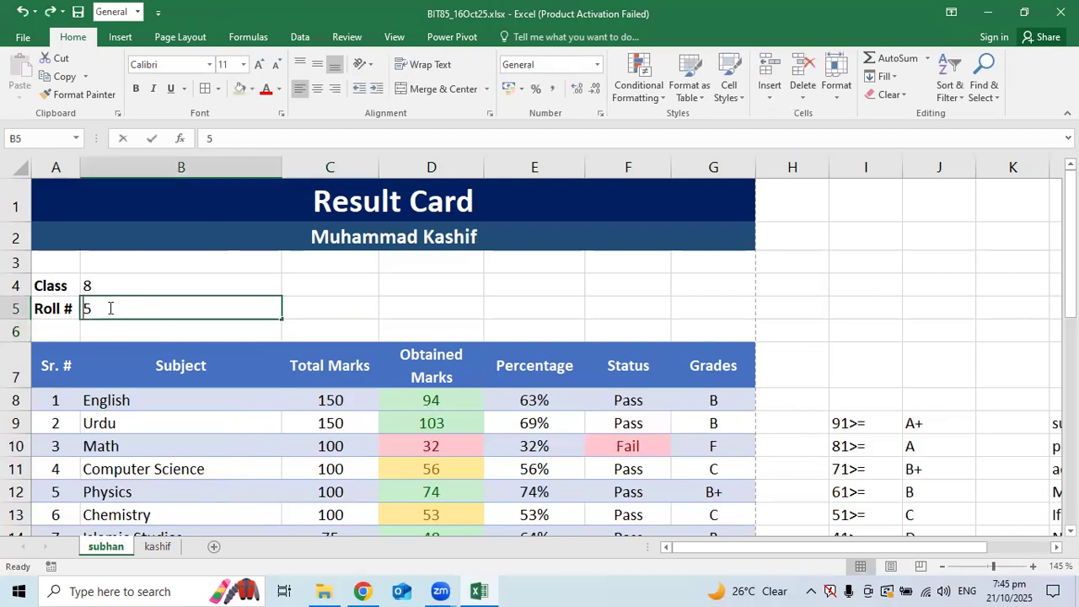
{"action": "key", "text": "BackSpace"}
{"action": "type", "text": "6"}
{"action": "key", "text": "Return"}
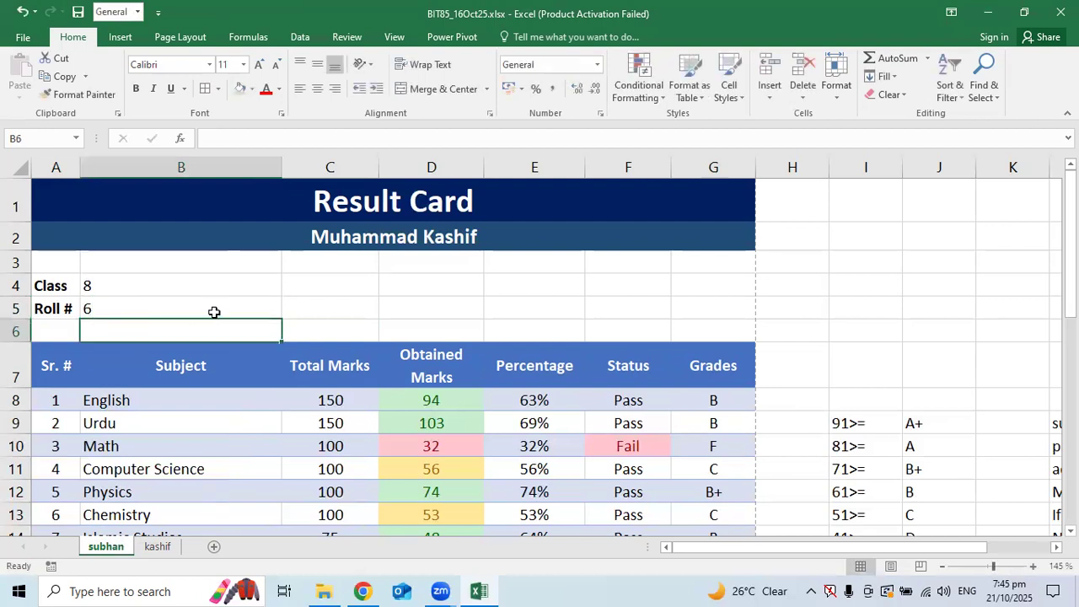
Replace the student name in A2 with the second student's full name
{"action": "left_click", "coordinate": [359, 231]}
{"action": "double_click", "coordinate": [359, 230]}
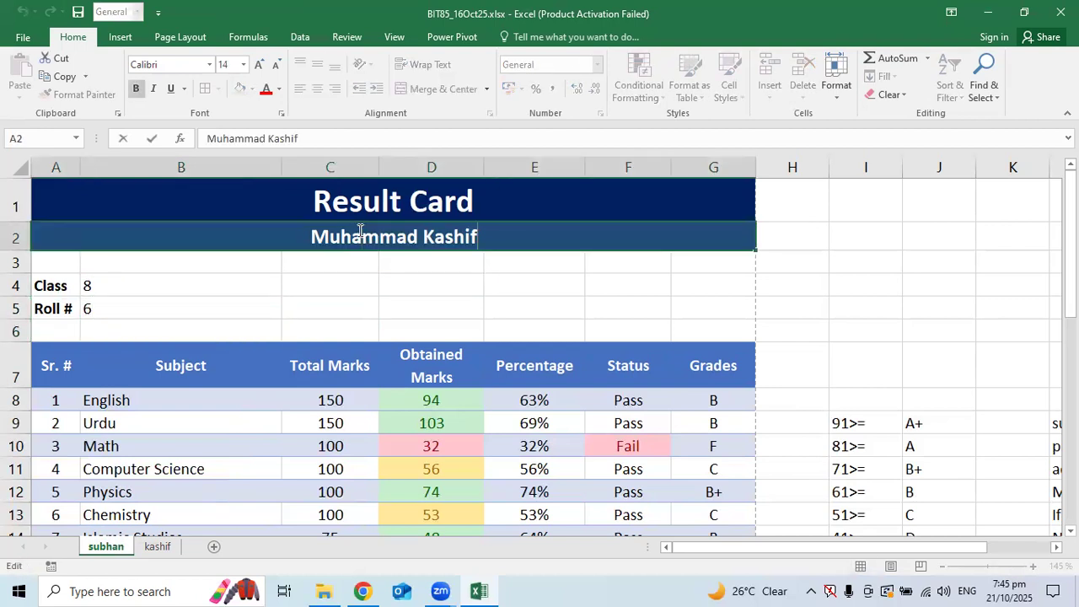
{"action": "key", "text": "Home"}
{"action": "key", "text": "shift+End"}
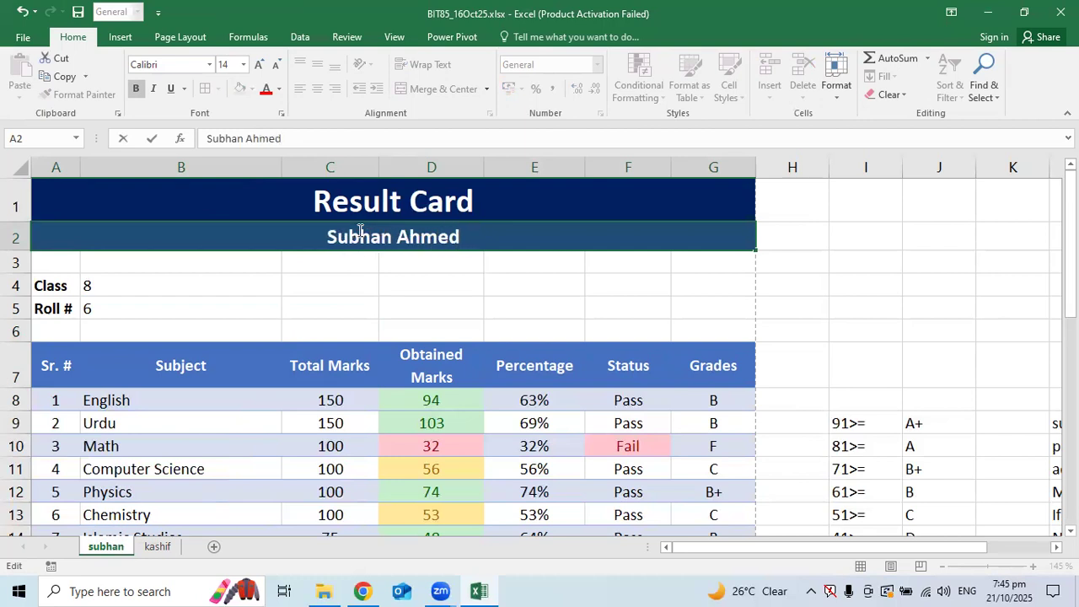
{"action": "left_click", "coordinate": [459, 344]}
Clear the grade thresholds and notes beside the marks table
{"action": "scroll", "coordinate": [460, 344], "scroll_direction": "down", "scroll_amount": 1}
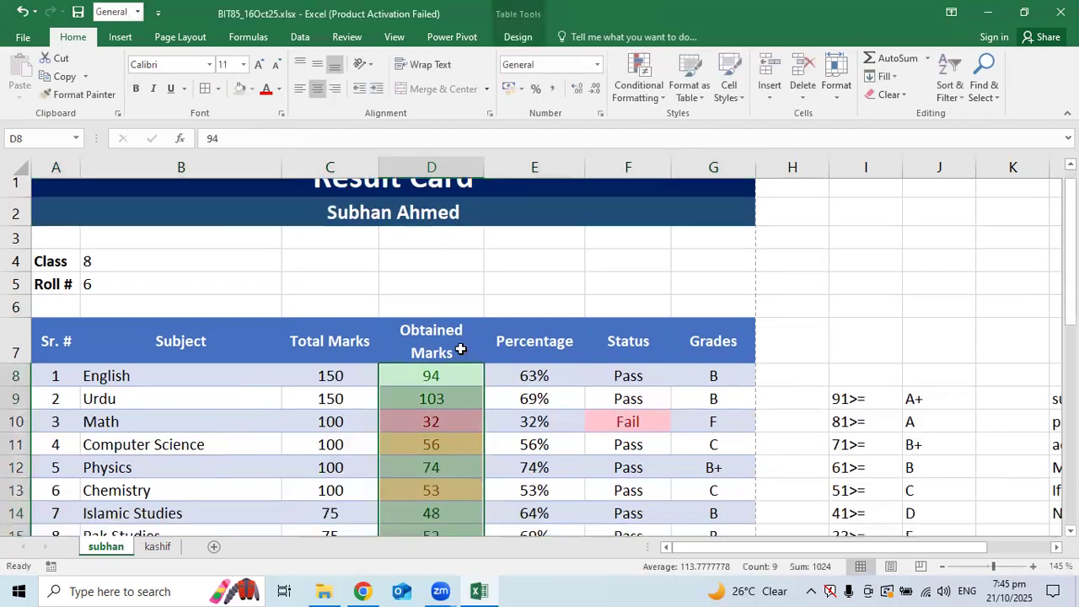
{"action": "left_click", "coordinate": [520, 405]}
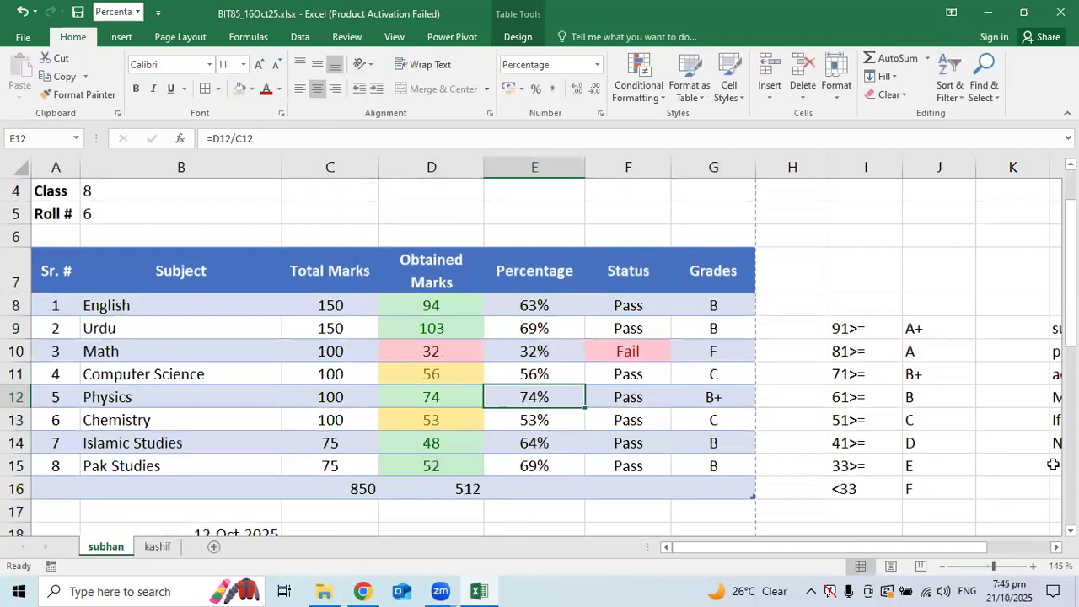
{"action": "left_click_drag", "start_coordinate": [877, 548], "coordinate": [1028, 573]}
{"action": "left_click_drag", "start_coordinate": [614, 305], "coordinate": [928, 492]}
{"action": "key", "text": "Delete"}
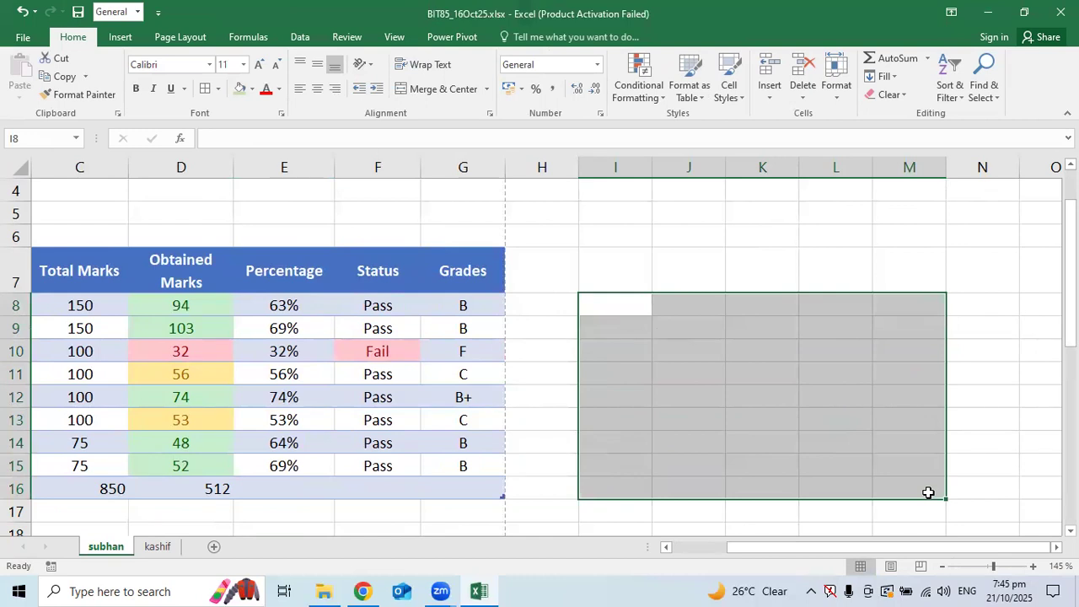
Clear the leftover names in D21:G30 below the result card
{"action": "scroll", "coordinate": [1004, 450], "scroll_direction": "down", "scroll_amount": 3}
{"action": "left_click_drag", "start_coordinate": [493, 370], "coordinate": [198, 491]}
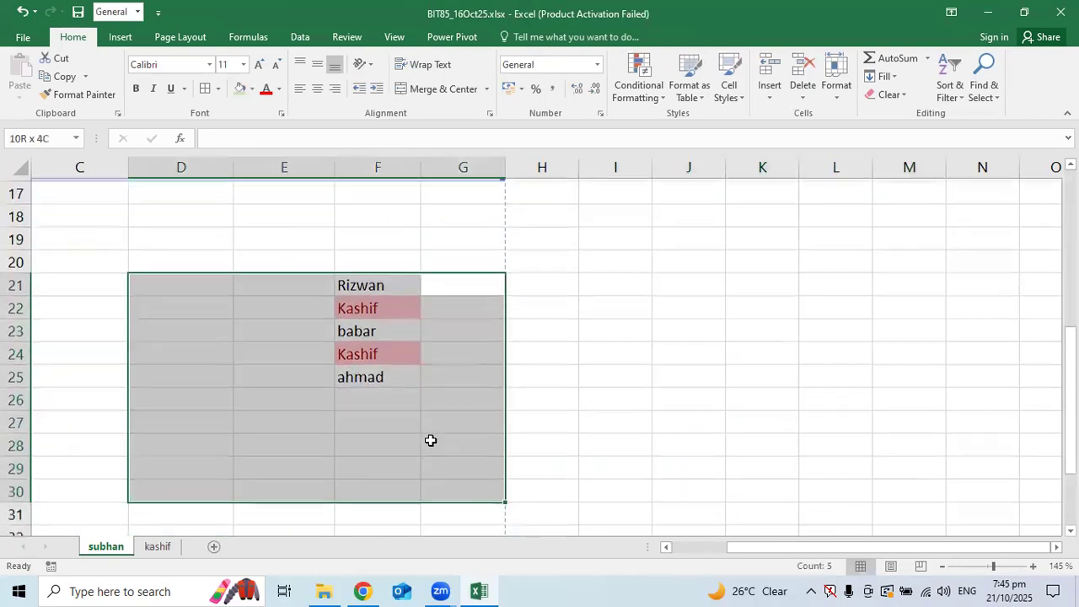
{"action": "key", "text": "Delete"}
Clear the leftover dates in column B, rows 18–37
{"action": "left_click_drag", "start_coordinate": [790, 547], "coordinate": [737, 547]}
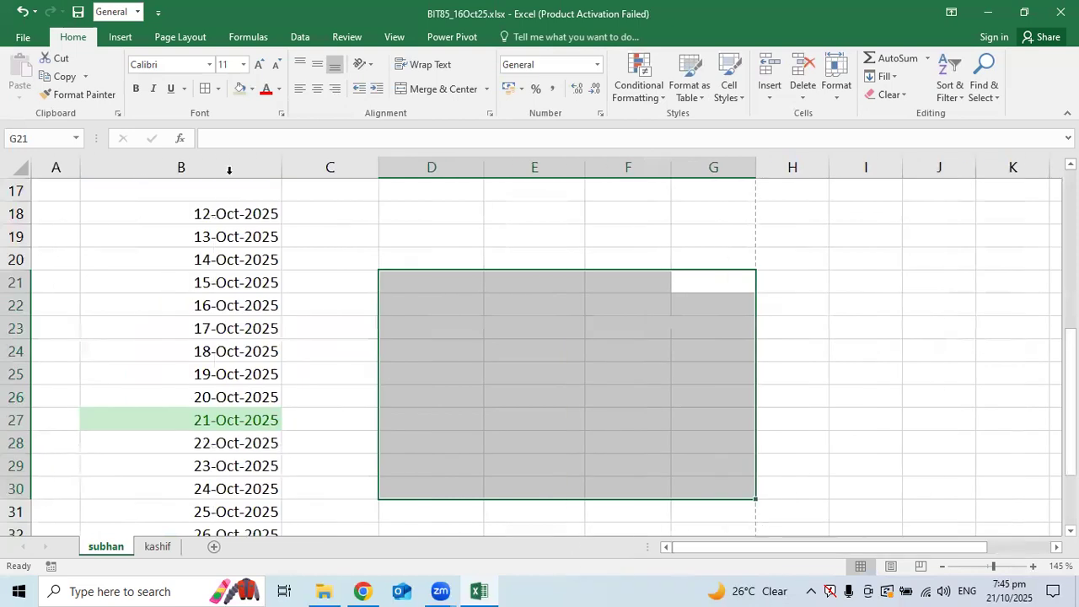
{"action": "left_click_drag", "start_coordinate": [260, 217], "coordinate": [241, 180]}
{"action": "key", "text": "Delete"}
{"action": "scroll", "coordinate": [261, 312], "scroll_direction": "down", "scroll_amount": 3}
{"action": "scroll", "coordinate": [274, 332], "scroll_direction": "up", "scroll_amount": 6}
{"action": "left_click_drag", "start_coordinate": [253, 397], "coordinate": [253, 442]}
{"action": "key", "text": "Delete"}
{"action": "left_click", "coordinate": [430, 472]}
{"action": "scroll", "coordinate": [438, 470], "scroll_direction": "up", "scroll_amount": 5}
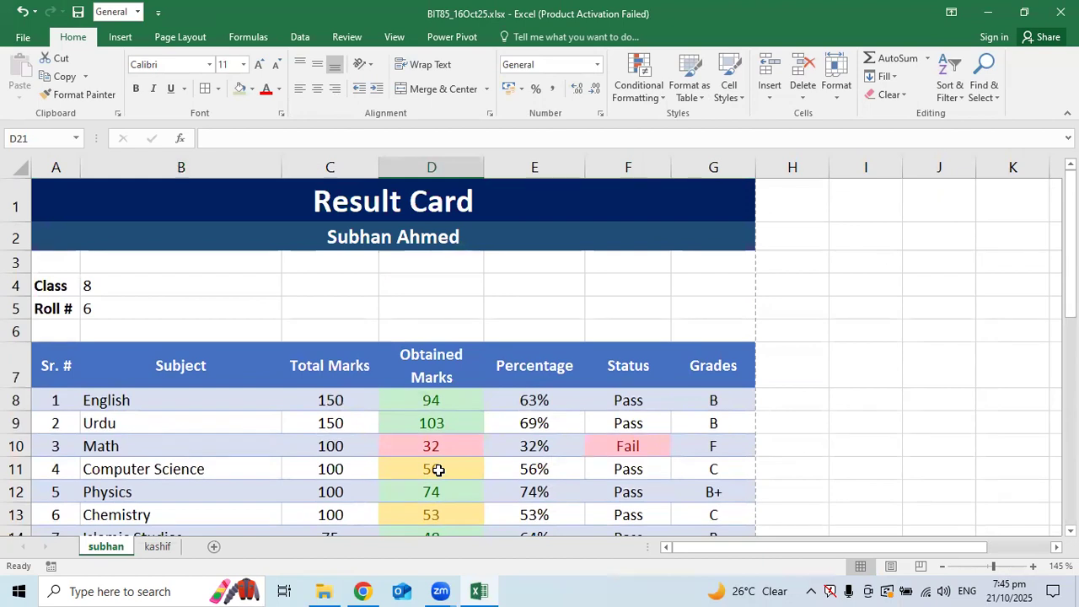
Enter obtained marks 101, 88, 76, 48 for English, Urdu, Math and Computer Science
{"action": "left_click", "coordinate": [436, 377]}
{"action": "scroll", "coordinate": [438, 389], "scroll_direction": "down", "scroll_amount": 1}
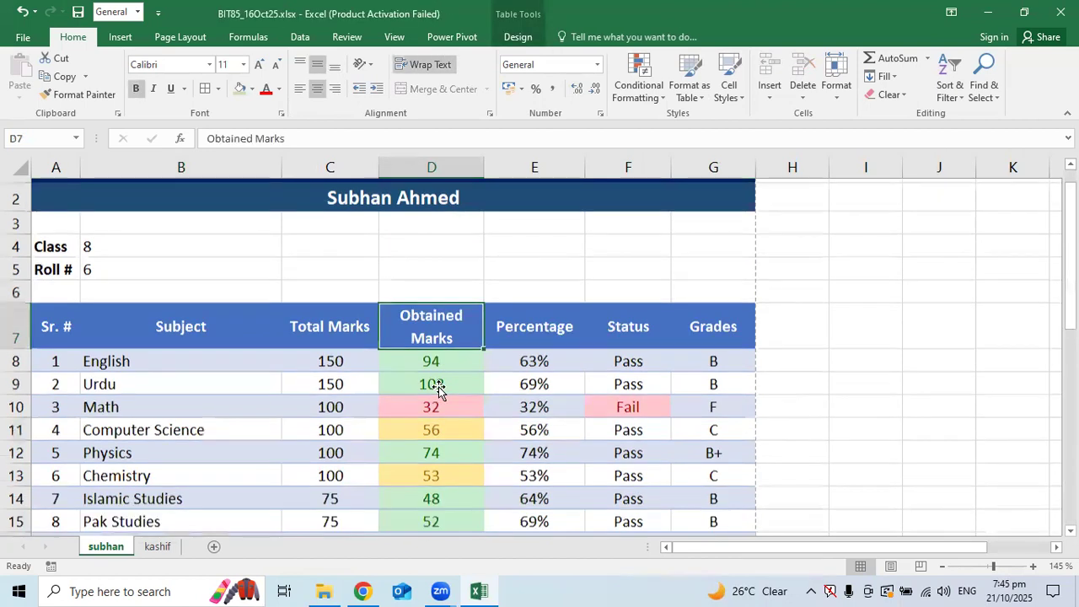
{"action": "scroll", "coordinate": [438, 389], "scroll_direction": "down", "scroll_amount": 2}
{"action": "left_click", "coordinate": [441, 314]}
{"action": "type", "text": "101"}
{"action": "key", "text": "Return"}
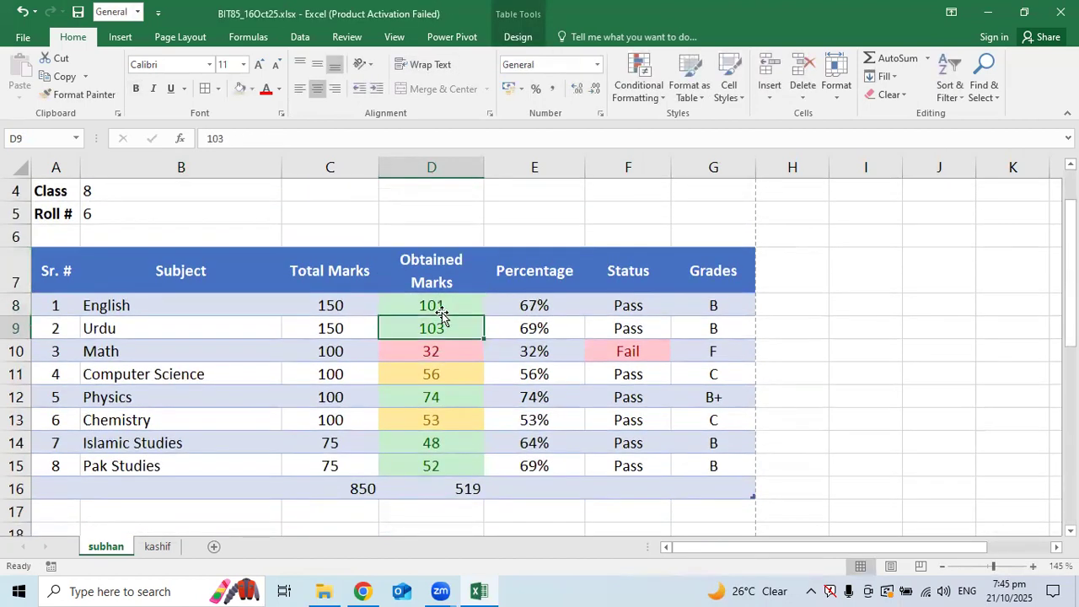
{"action": "type", "text": "88"}
{"action": "key", "text": "Return"}
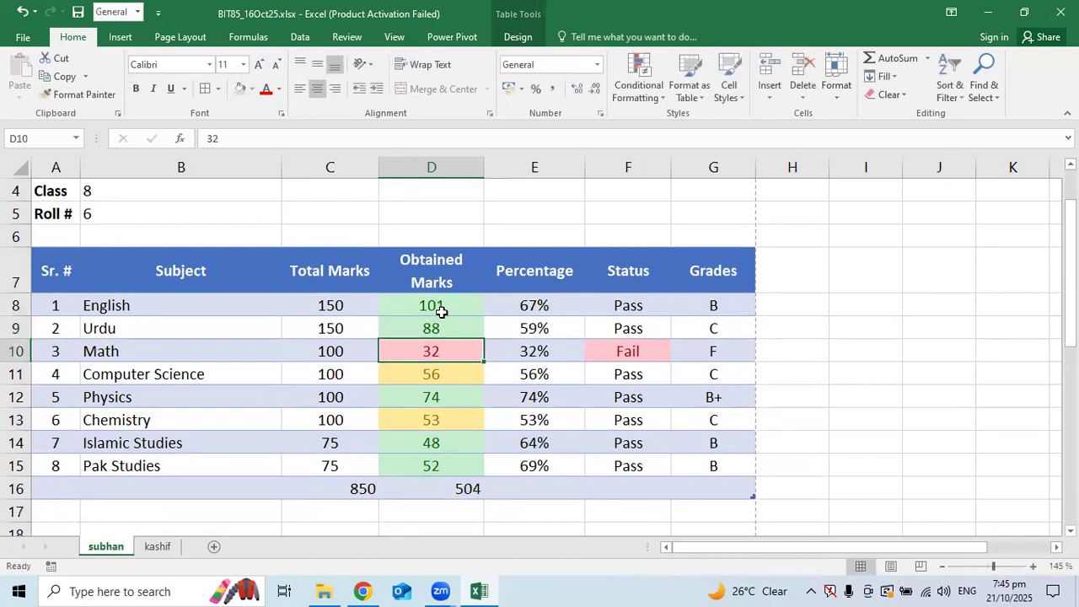
{"action": "type", "text": "76"}
{"action": "key", "text": "Return"}
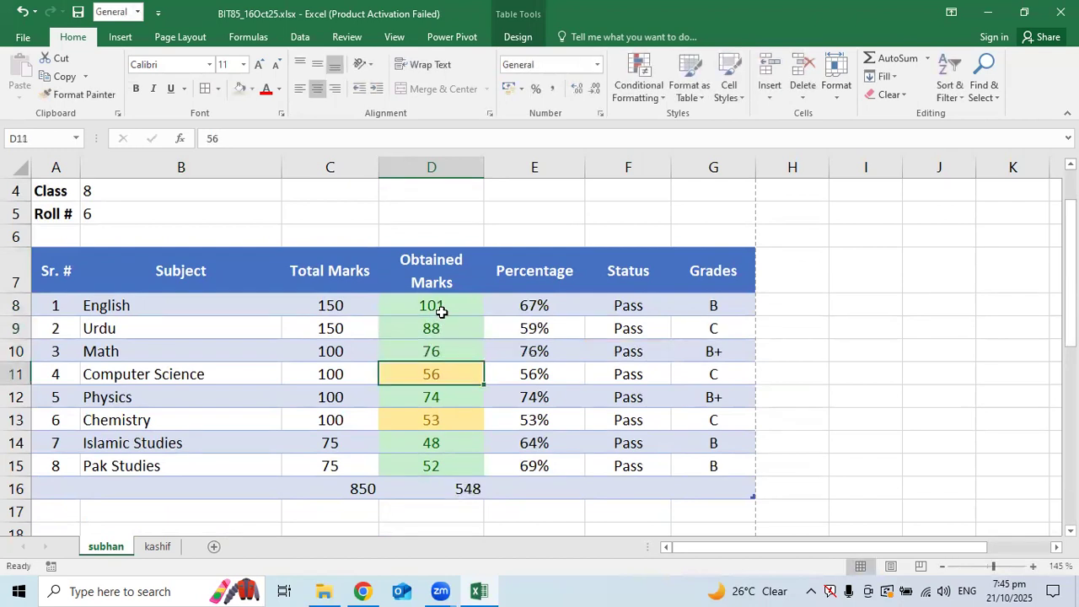
{"action": "type", "text": "48"}
{"action": "key", "text": "Return"}
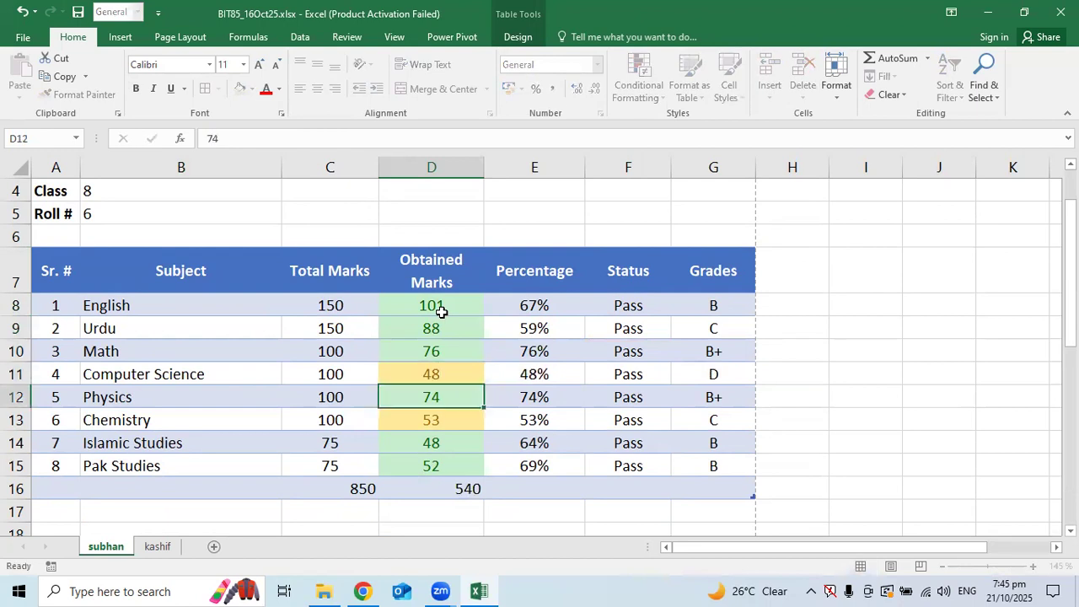
Enter obtained marks 56, 73, 52, 58 for Physics, Chemistry, Islamic Studies and Pak Studies
{"action": "type", "text": "56"}
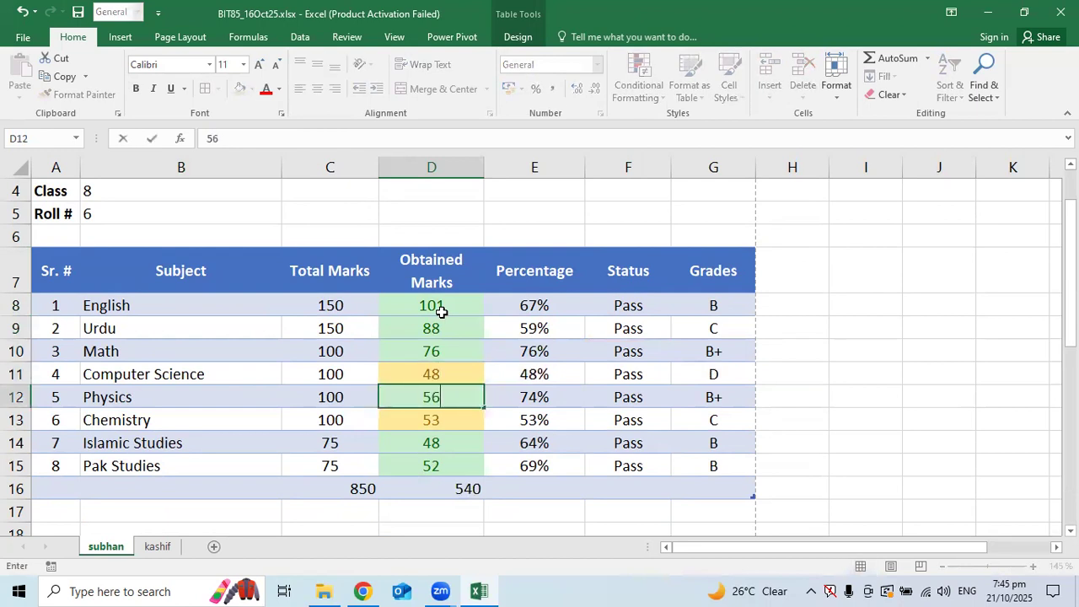
{"action": "key", "text": "Return"}
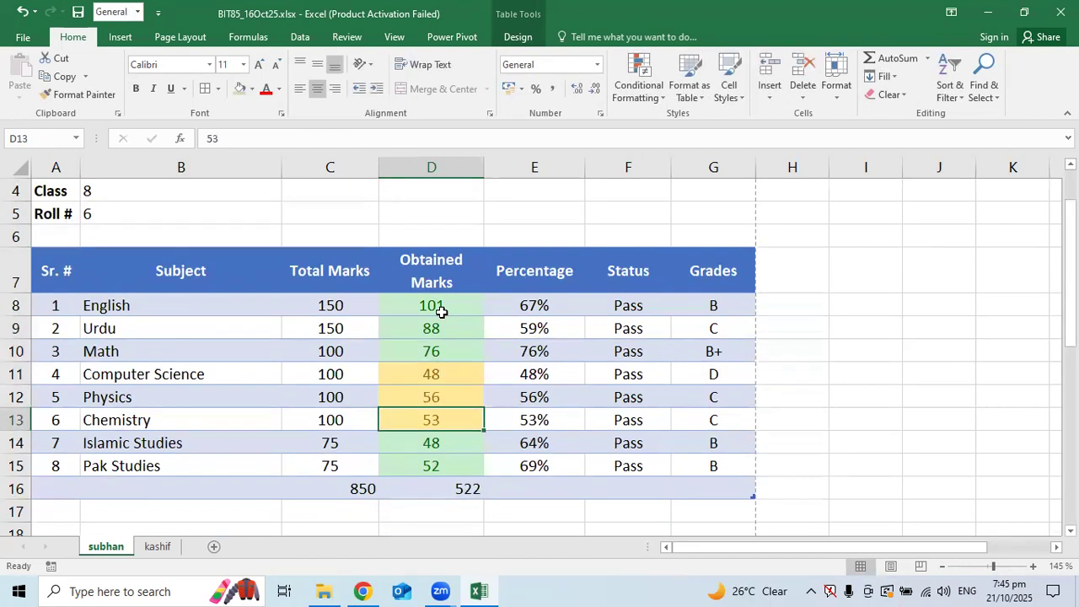
{"action": "type", "text": "73"}
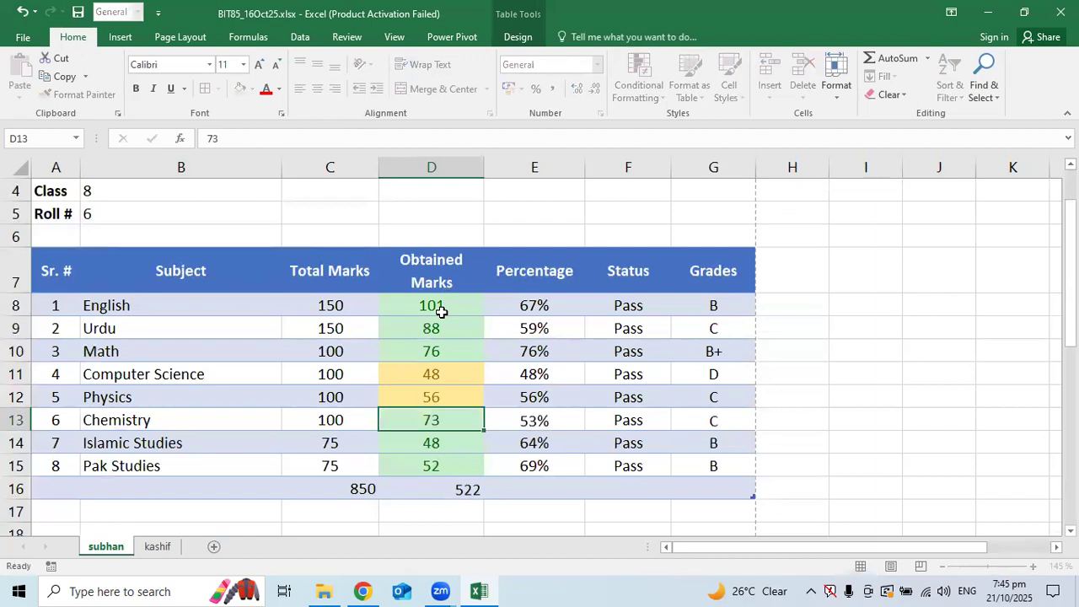
{"action": "key", "text": "Return"}
{"action": "type", "text": "52"}
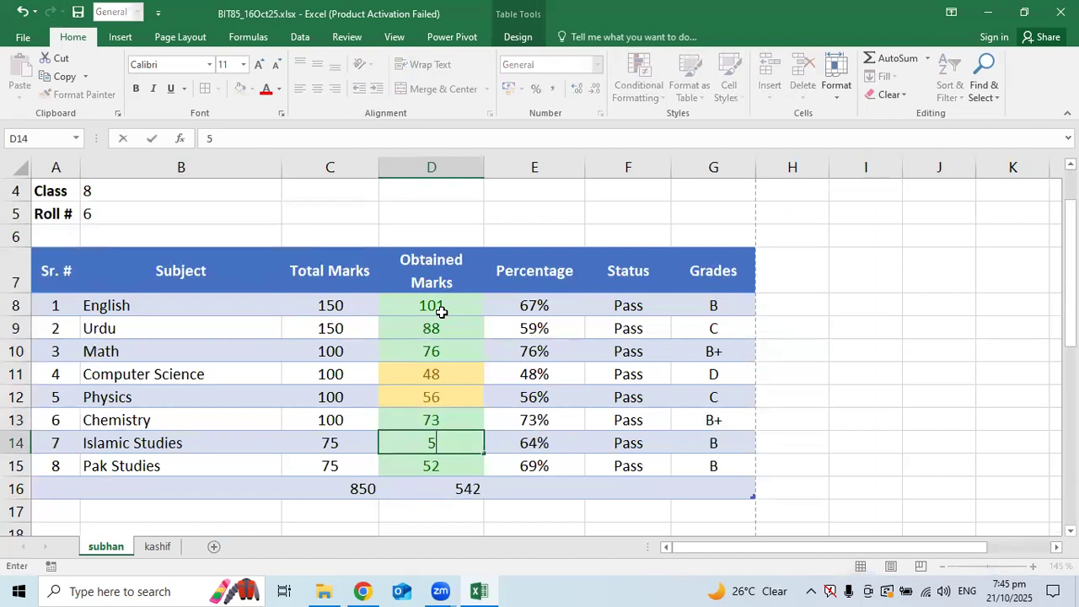
{"action": "key", "text": "Return"}
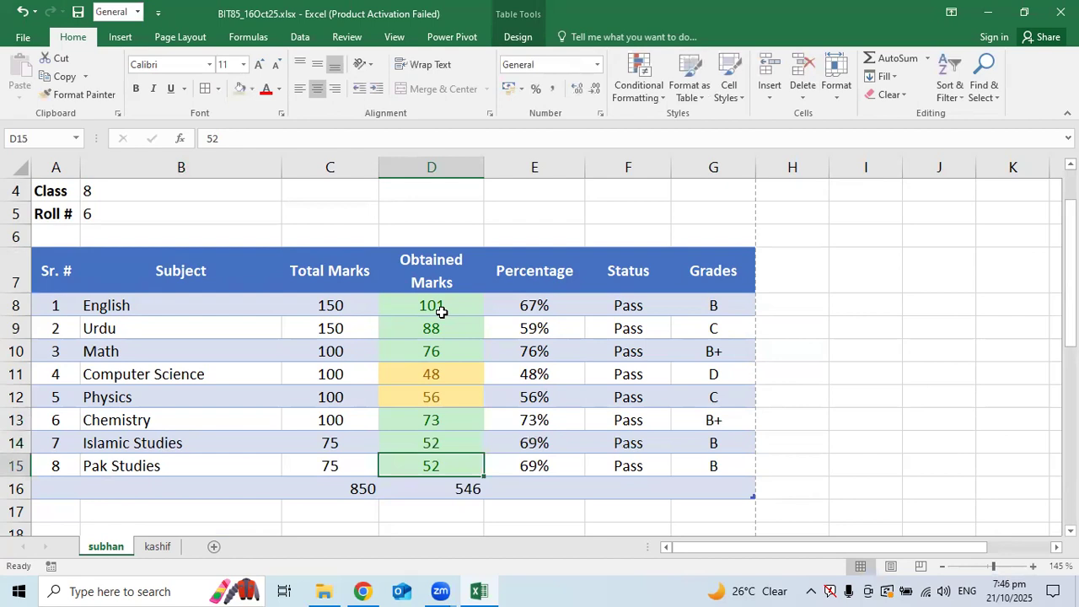
{"action": "type", "text": "58"}
{"action": "key", "text": "Return"}
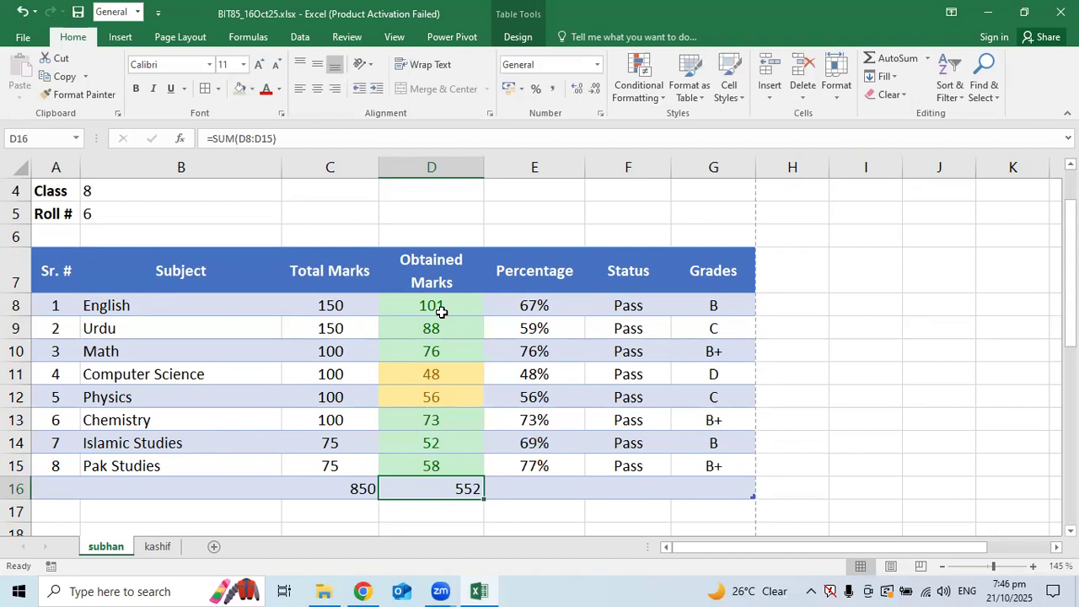
Check the Urdu grade formula in G9, then view the first student's sheet
{"action": "left_click", "coordinate": [705, 335]}
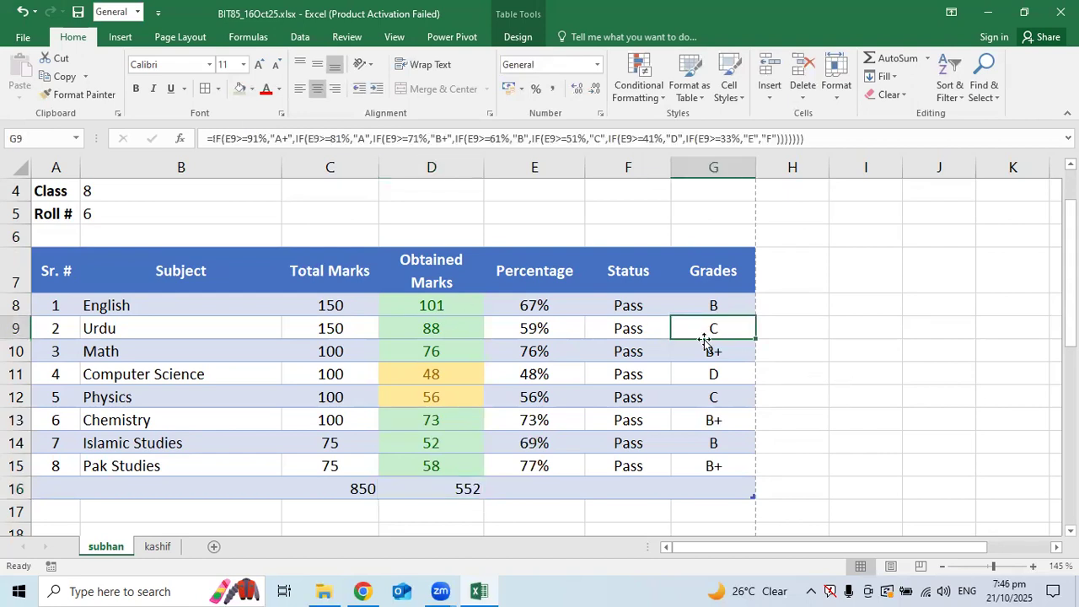
{"action": "left_click", "coordinate": [157, 548]}
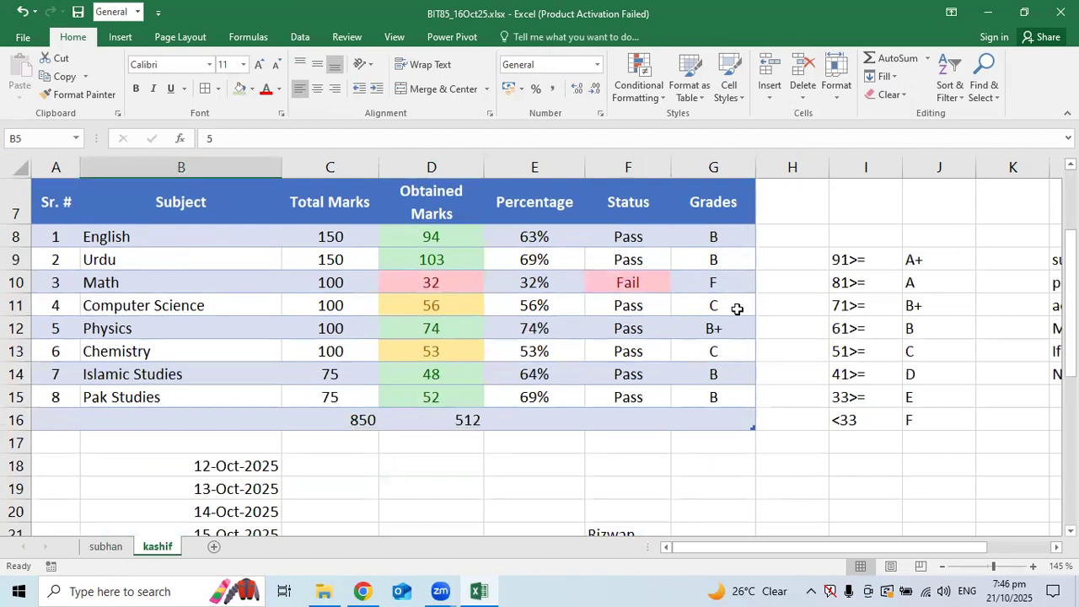
Return to the second student's sheet with Ctrl+PageUp to view its 552-mark result card
{"action": "key", "text": "ctrl+Page_Up"}
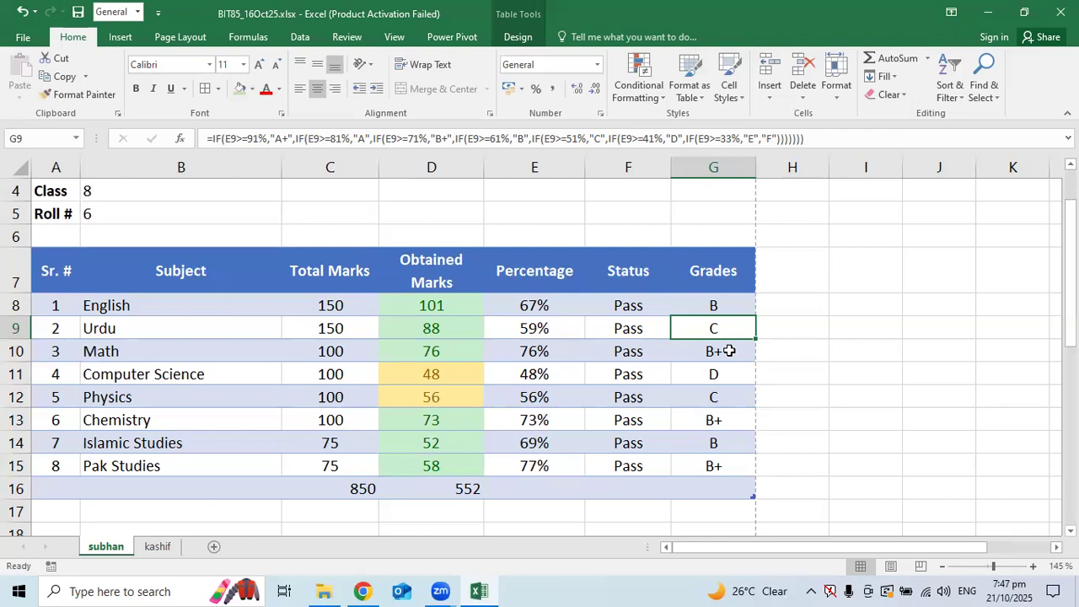
{"action": "left_click_drag", "start_coordinate": [546, 306], "coordinate": [544, 463]}
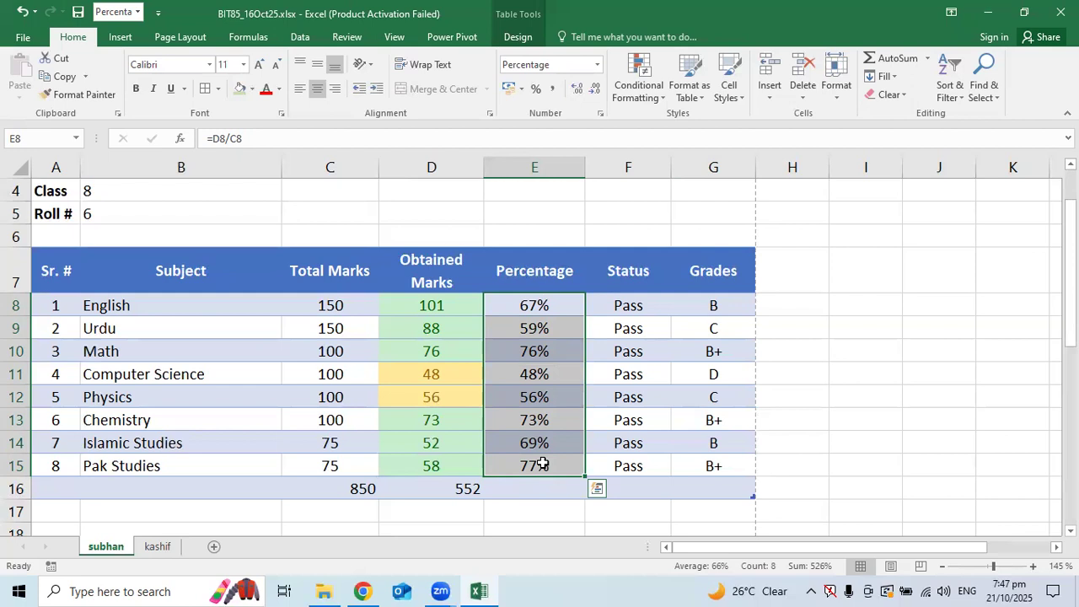
{"action": "left_click", "coordinate": [630, 329]}
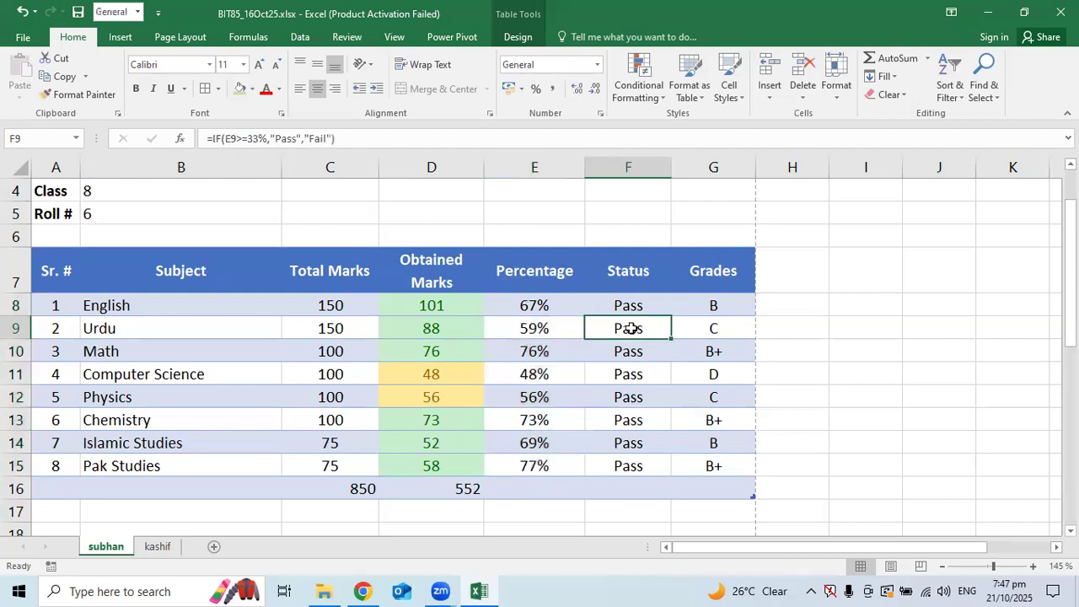
{"action": "left_click_drag", "start_coordinate": [546, 308], "coordinate": [538, 456]}
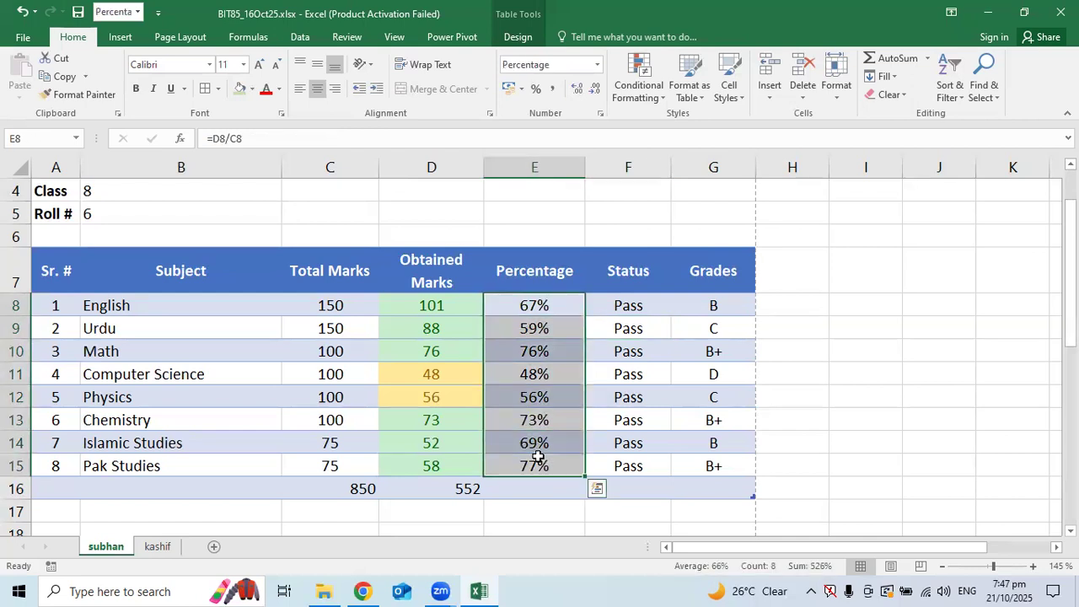
{"action": "left_click", "coordinate": [707, 305]}
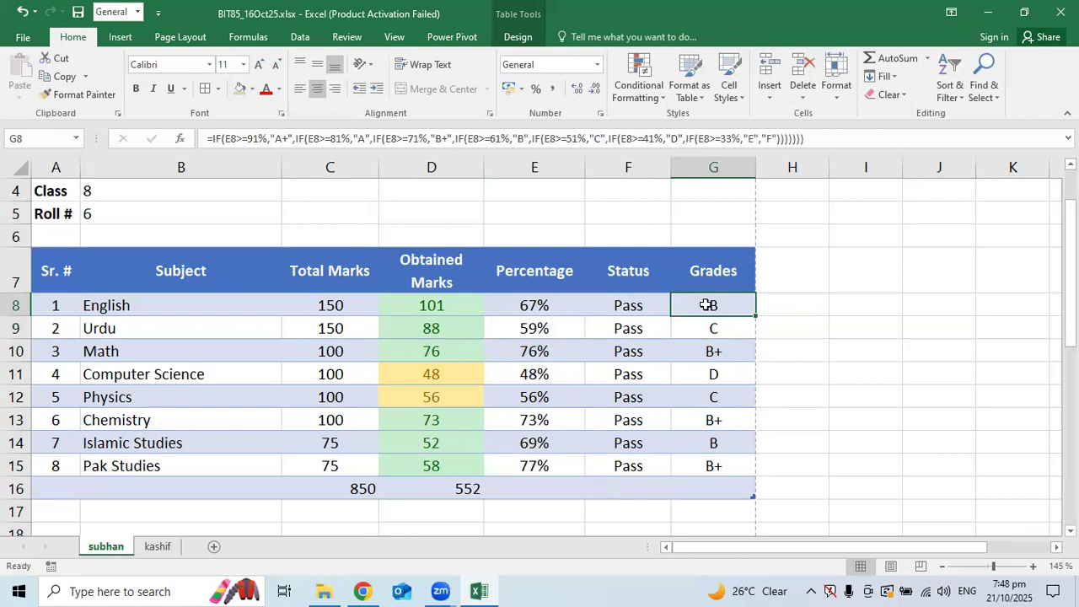
{"action": "scroll", "coordinate": [195, 468], "scroll_direction": "up", "scroll_amount": 1}
{"action": "left_click", "coordinate": [154, 313]}
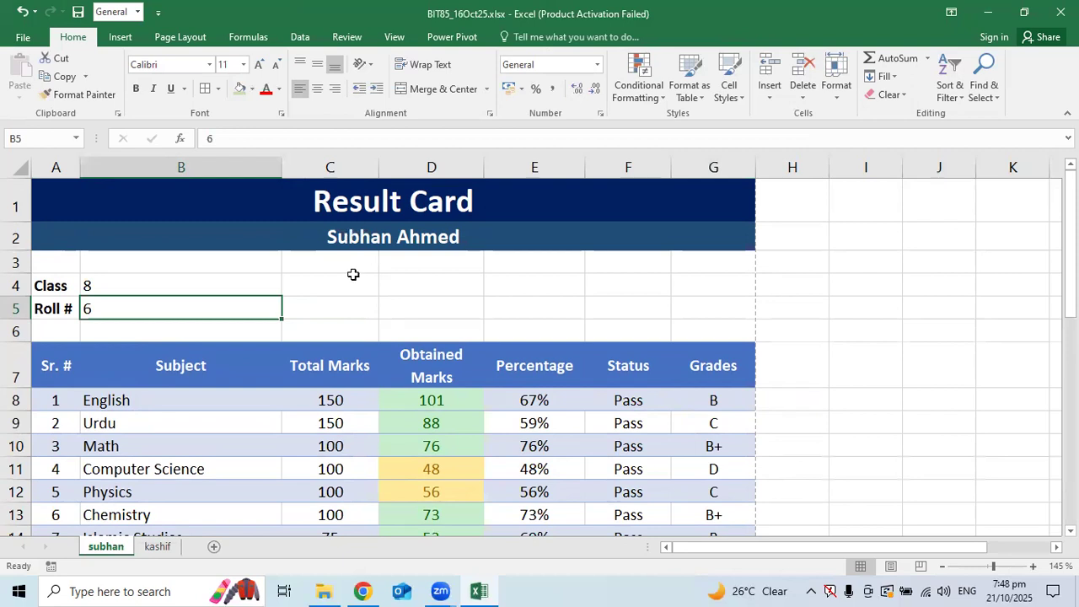
{"action": "scroll", "coordinate": [344, 295], "scroll_direction": "down", "scroll_amount": 3}
{"action": "scroll", "coordinate": [344, 296], "scroll_direction": "up", "scroll_amount": 1}
{"action": "scroll", "coordinate": [344, 296], "scroll_direction": "up", "scroll_amount": 1}
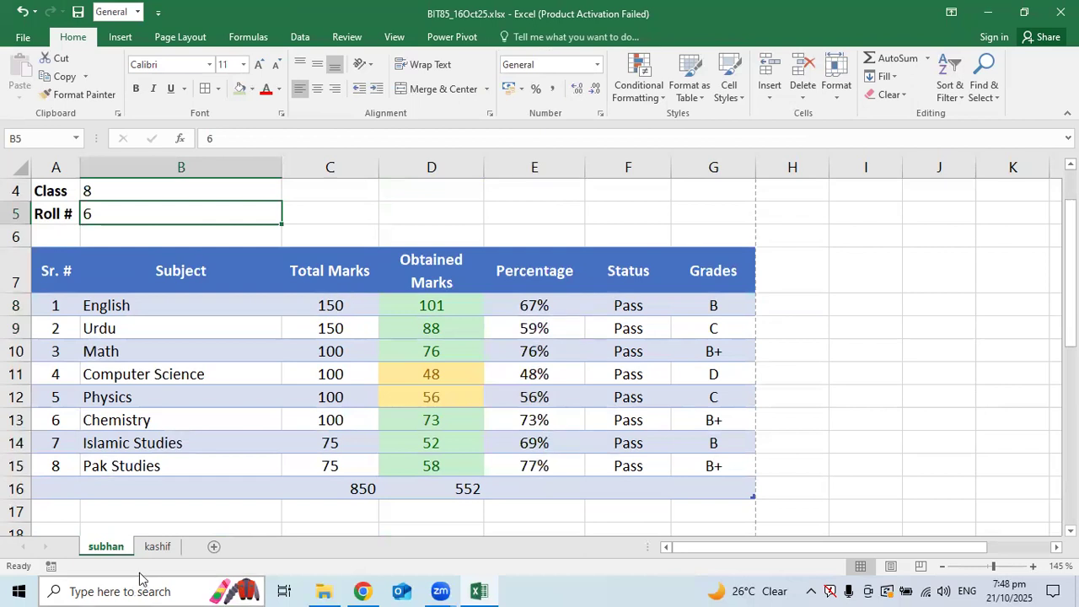
Select marks D9:D14, launch Calculator via Win+R calc, and compute 300 ÷ 60 = 5
{"action": "left_click_drag", "start_coordinate": [433, 322], "coordinate": [446, 454]}
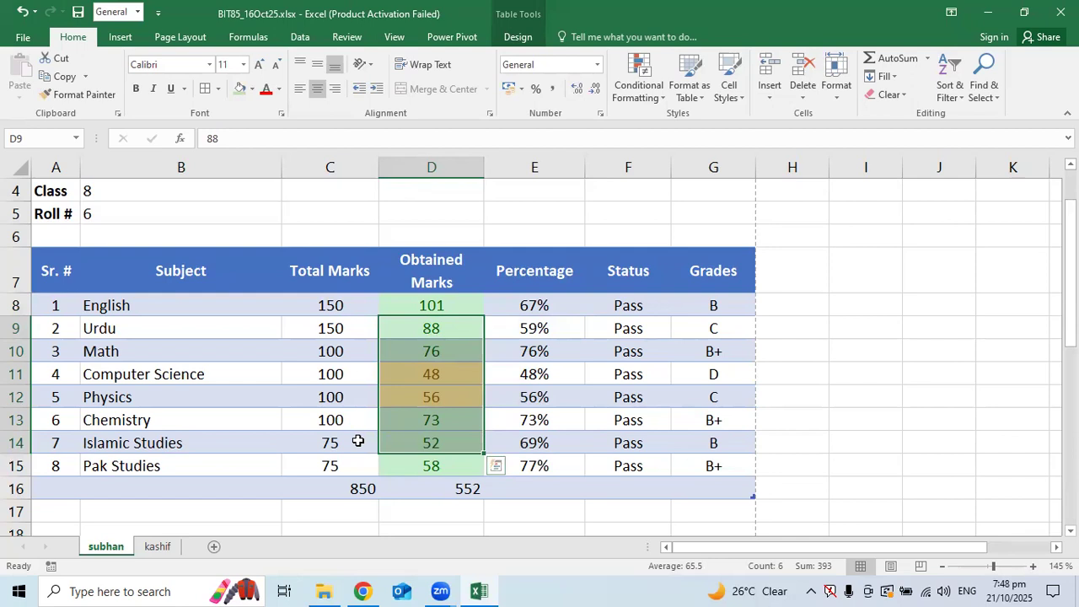
{"action": "key", "text": "super+r"}
{"action": "type", "text": "calc"}
{"action": "key", "text": "Return"}
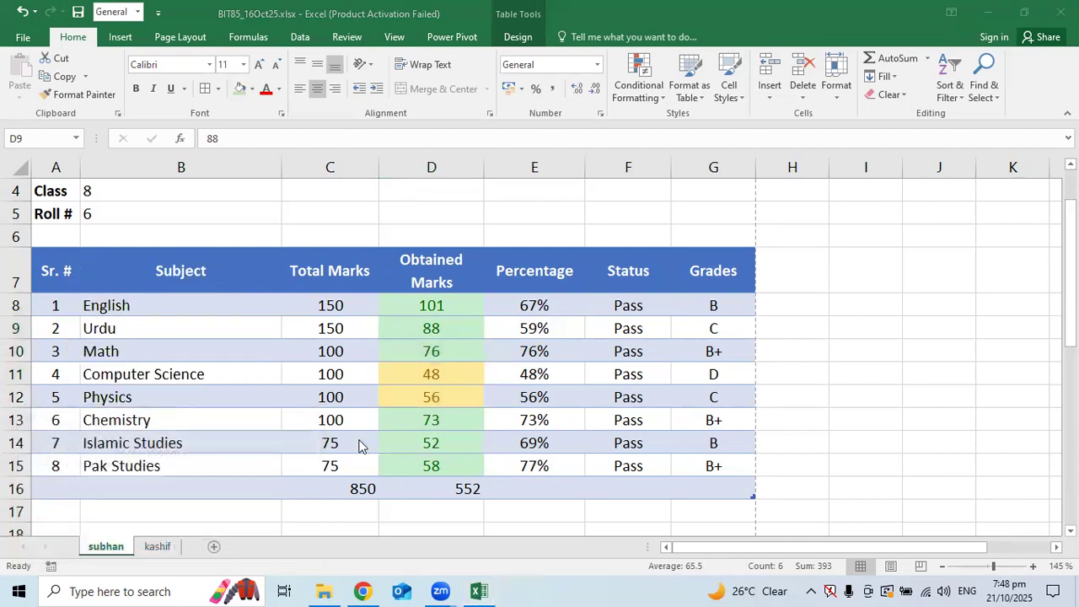
{"action": "type", "text": "300/60"}
{"action": "key", "text": "Return"}
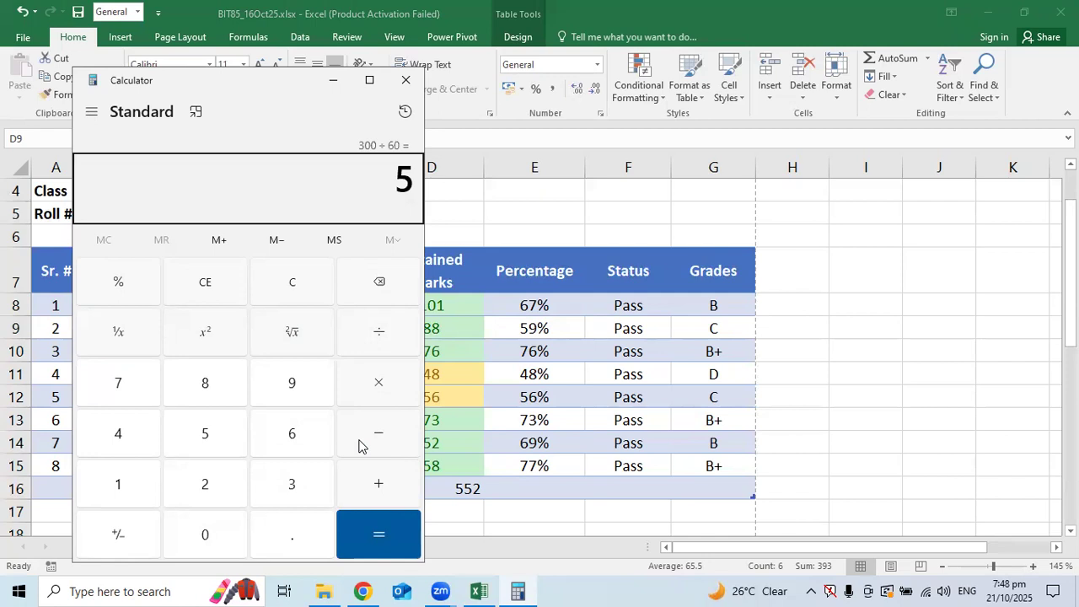
Clear Calculator and compute 200 × 3 = 600, then 600 ÷ 60 = 10
{"action": "key", "text": "Escape"}
{"action": "type", "text": "200"}
{"action": "key", "text": "asterisk"}
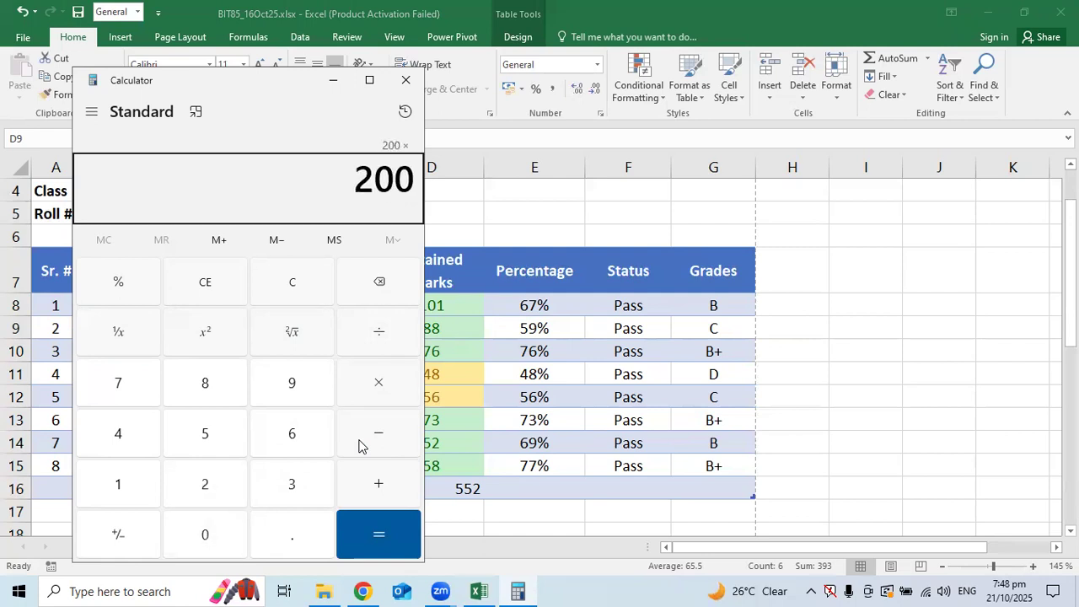
{"action": "type", "text": "3"}
{"action": "key", "text": "Return"}
{"action": "key", "text": "slash"}
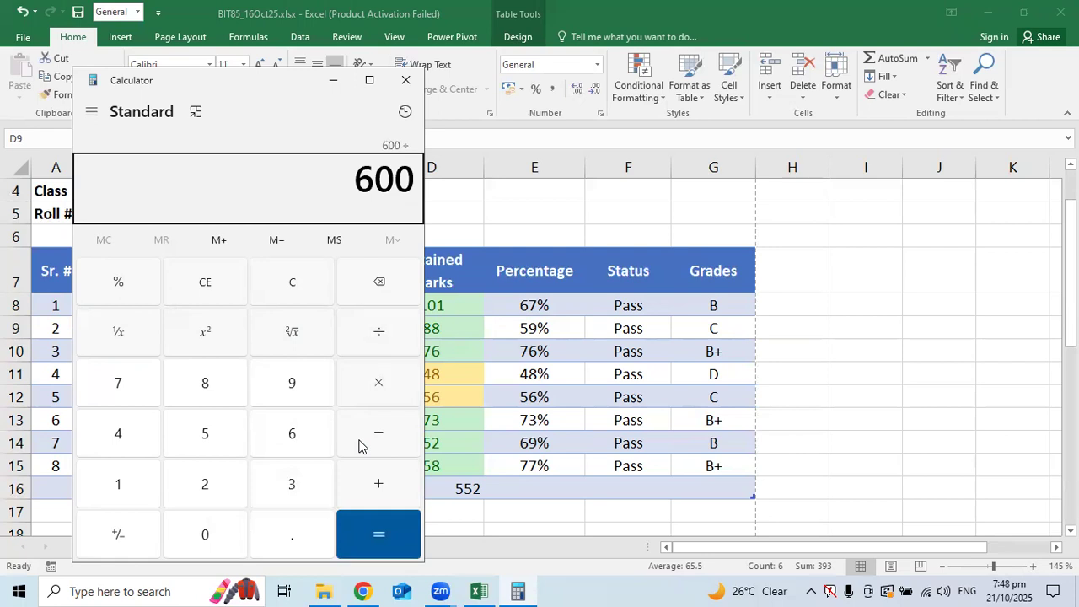
{"action": "type", "text": "60"}
{"action": "key", "text": "Return"}
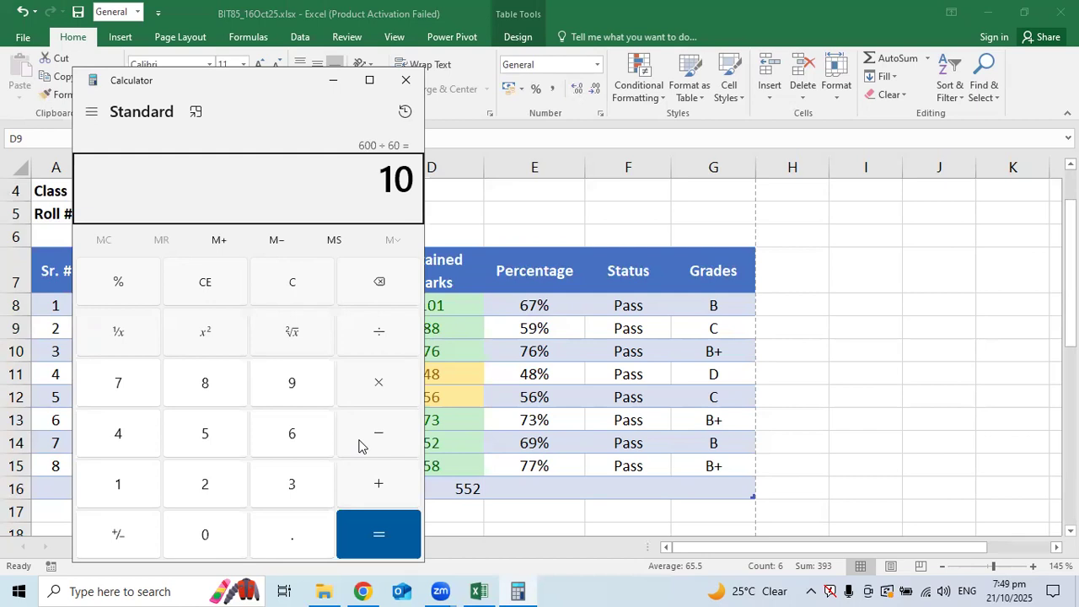
Return to Excel and review grades G8:G16 and the formulas in E11 and G8
{"action": "left_click", "coordinate": [486, 376]}
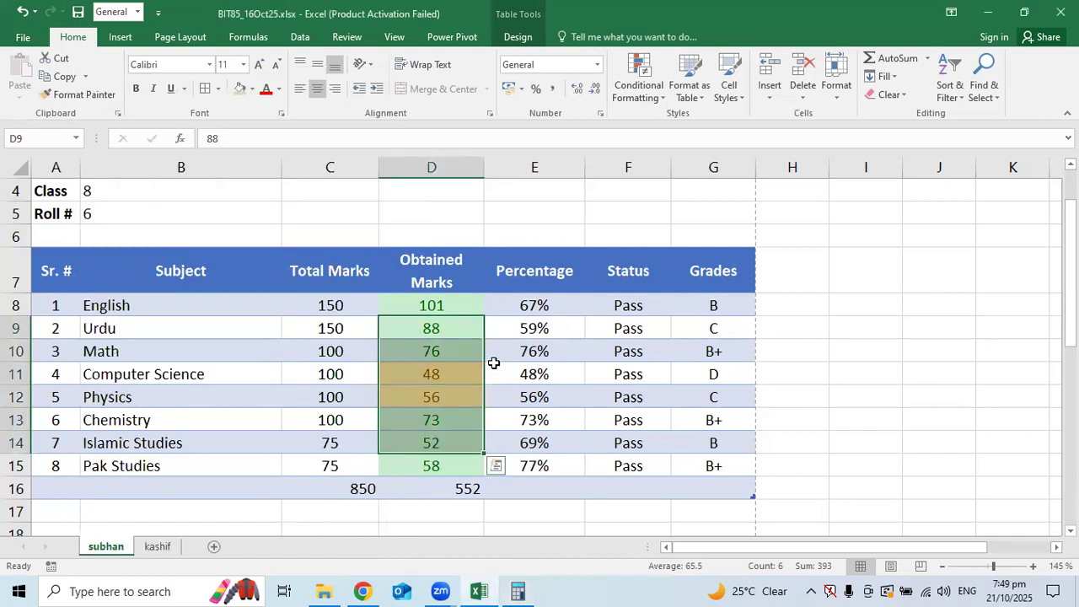
{"action": "left_click_drag", "start_coordinate": [716, 305], "coordinate": [715, 471]}
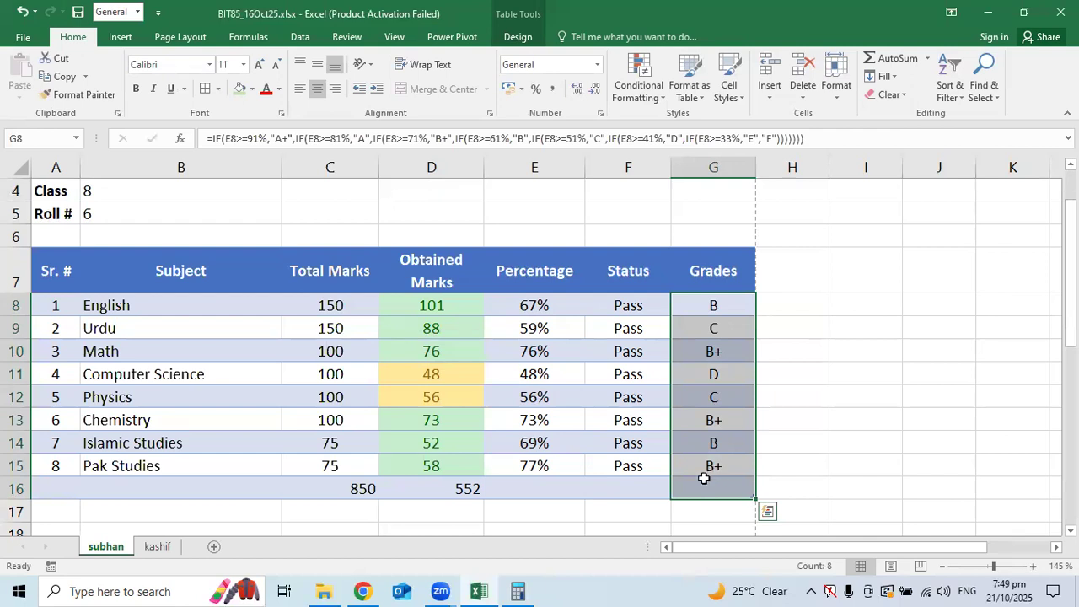
{"action": "left_click", "coordinate": [544, 380]}
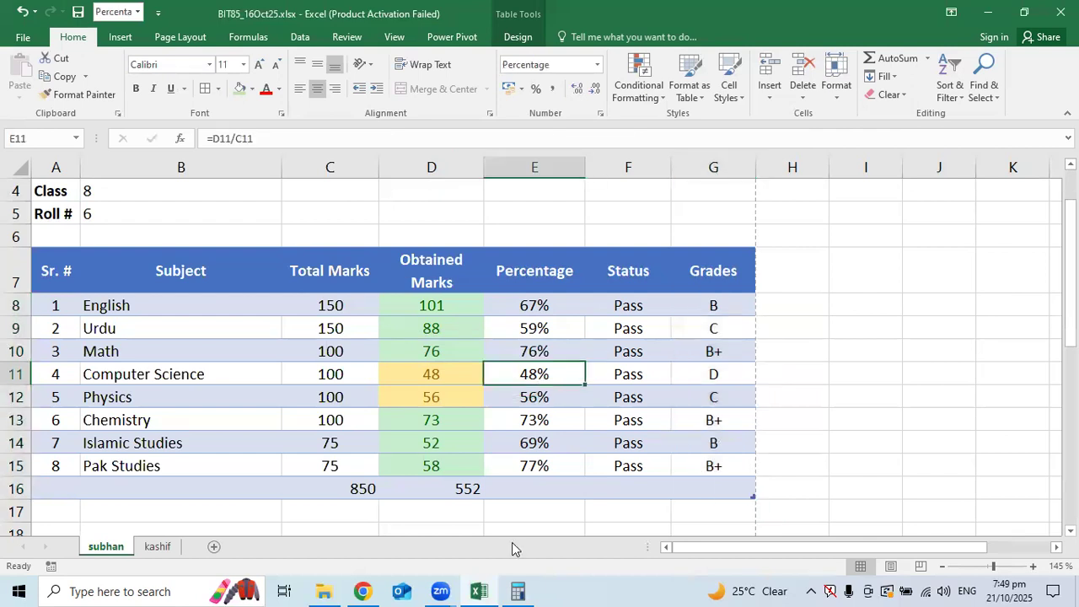
{"action": "left_click", "coordinate": [711, 312]}
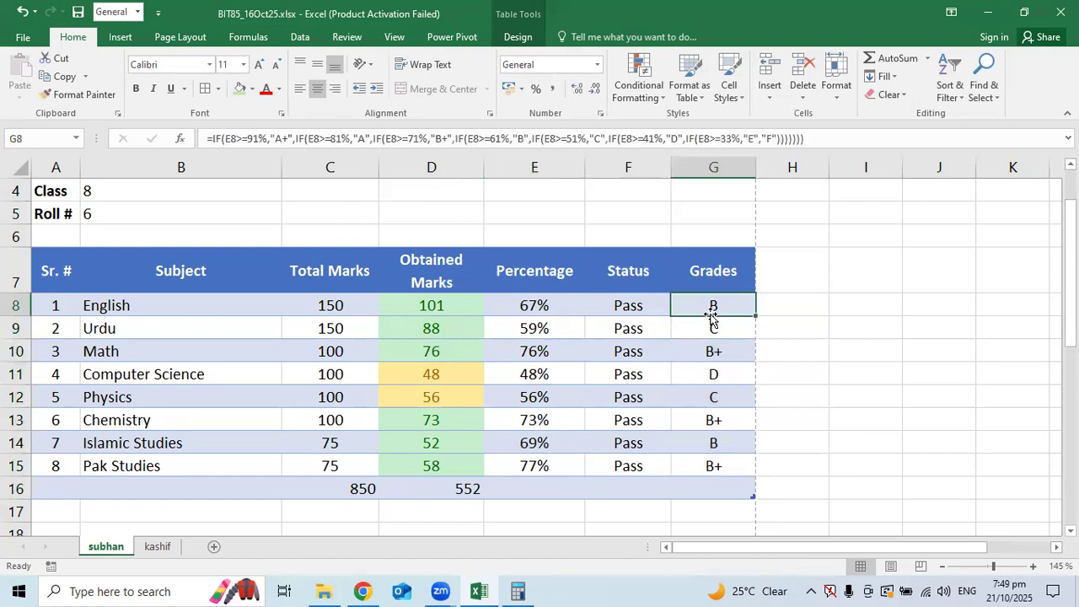